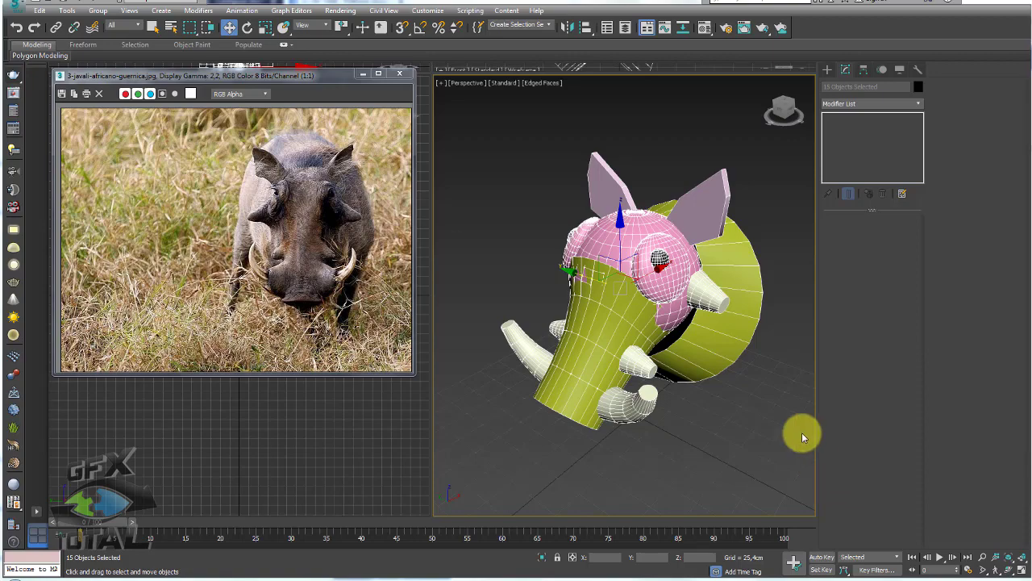
- Orbit and zoom around the warthog head to compare it with the reference photo
{"action": "scroll", "coordinate": [583, 299], "scroll_direction": "up", "scroll_amount": 3}
{"action": "middle_click_drag", "start_coordinate": [584, 299], "coordinate": [600, 292], "text": "alt"}
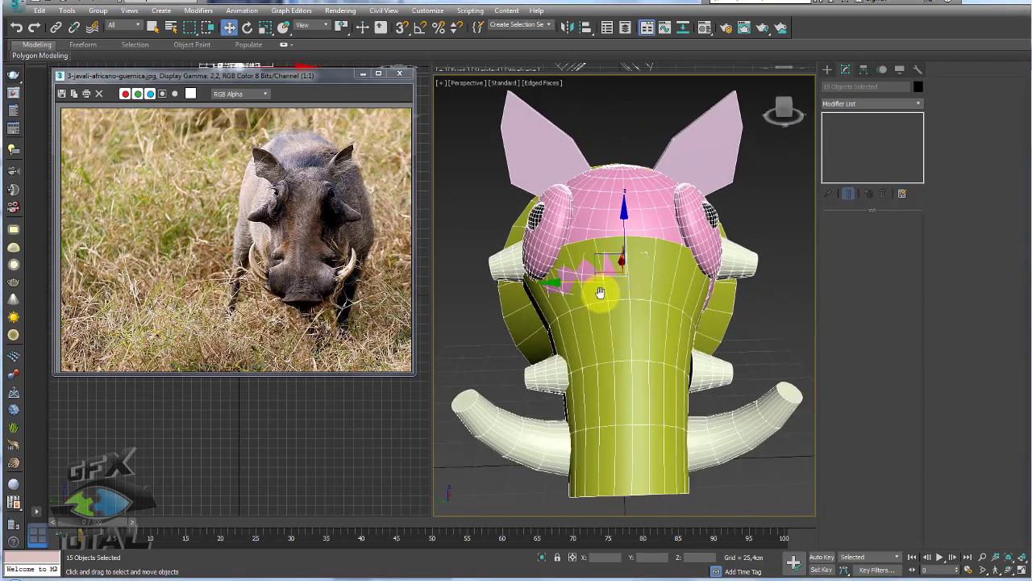
{"action": "scroll", "coordinate": [600, 292], "scroll_direction": "down", "scroll_amount": 2}
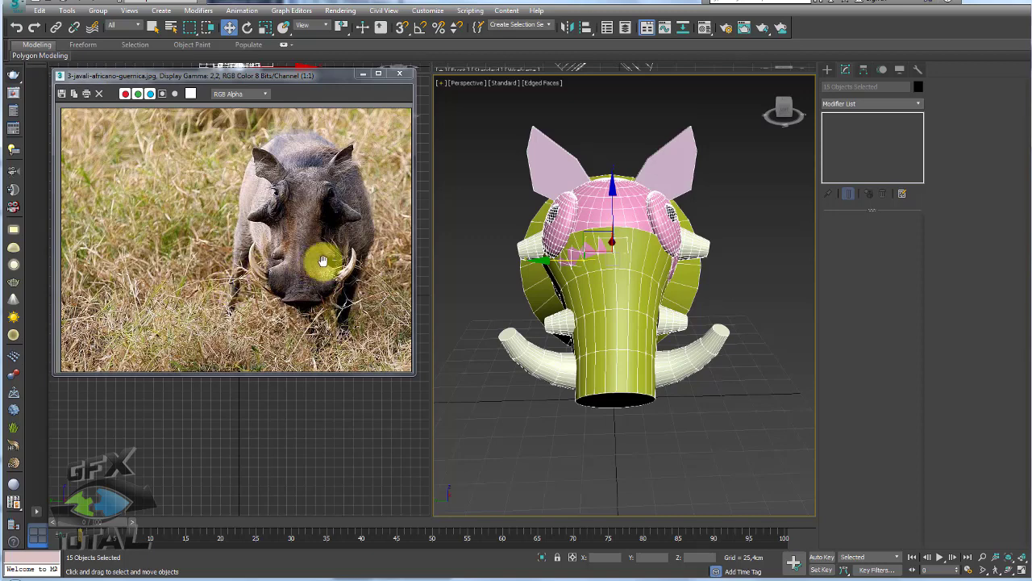
{"action": "left_click_drag", "start_coordinate": [335, 278], "coordinate": [332, 276]}
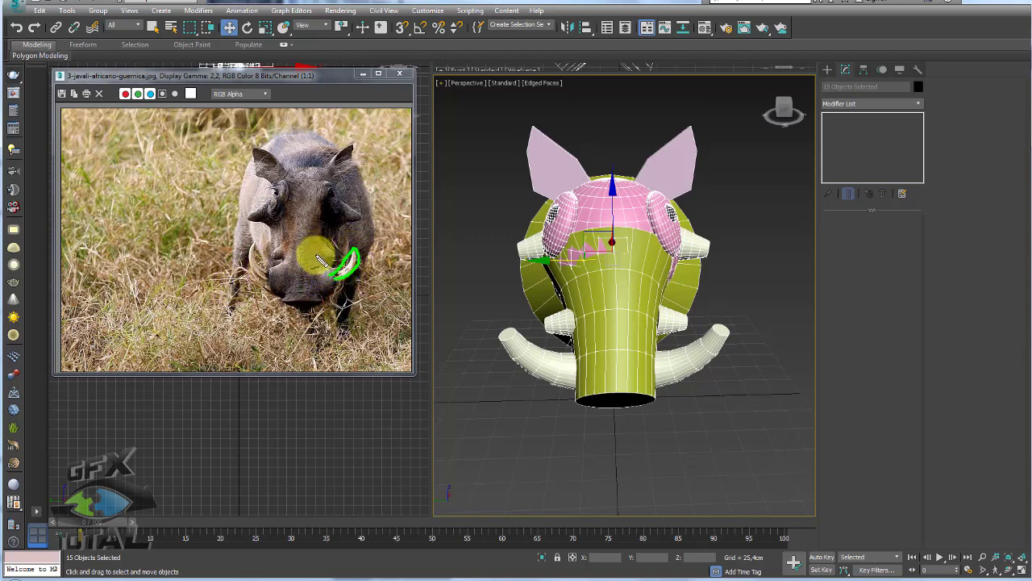
{"action": "left_click_drag", "start_coordinate": [300, 164], "coordinate": [295, 169]}
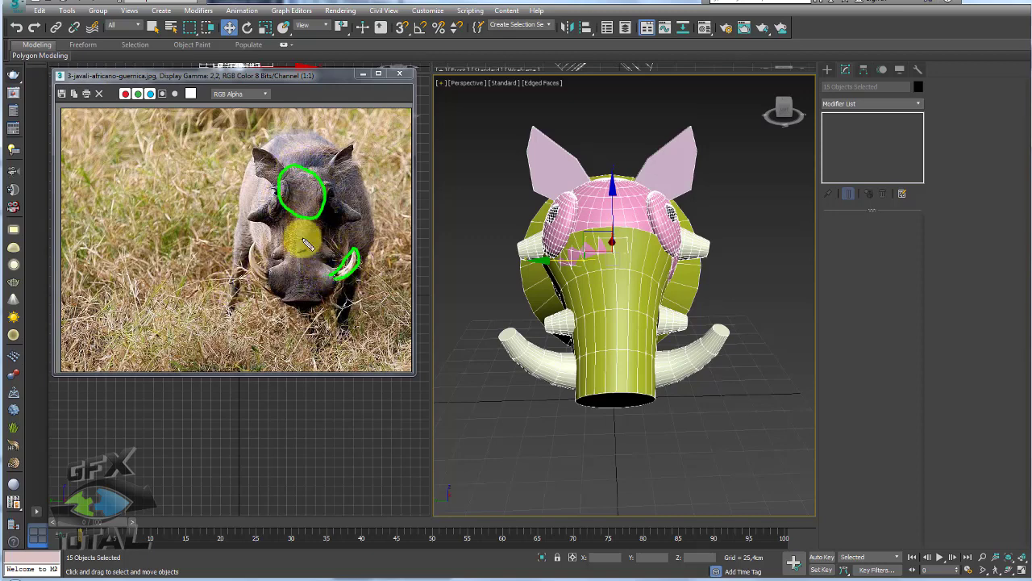
{"action": "left_click_drag", "start_coordinate": [326, 298], "coordinate": [327, 305]}
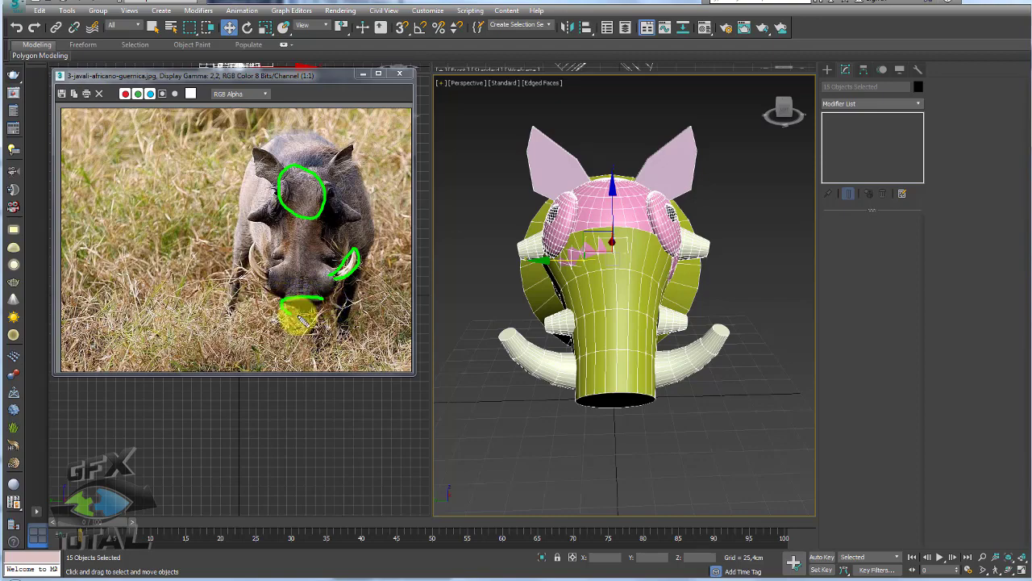
{"action": "mouse_move", "coordinate": [673, 357]}
{"action": "middle_mouse_down", "text": "alt"}
{"action": "mouse_move", "coordinate": [609, 390]}
{"action": "mouse_move", "coordinate": [669, 379]}
{"action": "mouse_move", "coordinate": [553, 372]}
{"action": "middle_mouse_up", "text": "alt"}
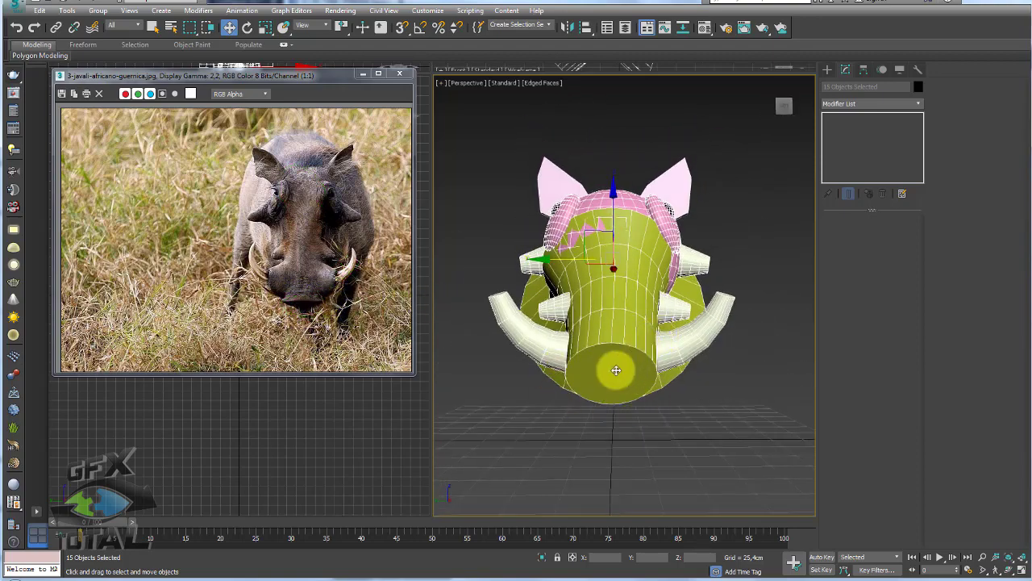
{"action": "middle_click_drag", "start_coordinate": [615, 370], "coordinate": [591, 321], "text": "alt"}
{"action": "scroll", "coordinate": [705, 253], "scroll_direction": "down", "scroll_amount": 5}
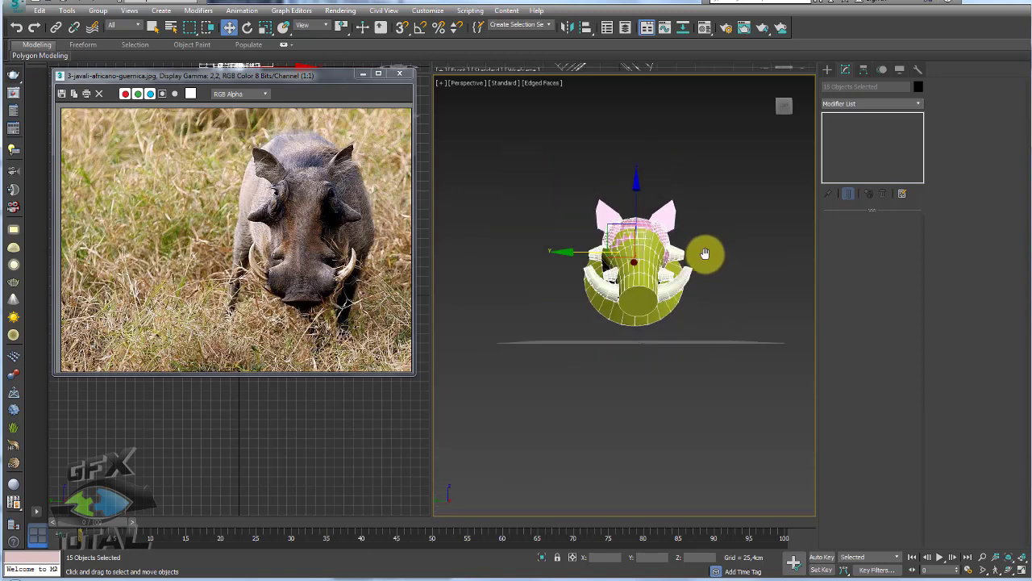
- Pull back to the whole head and show the Create > Standard Primitives types
{"action": "middle_click_drag", "start_coordinate": [705, 253], "coordinate": [817, 81], "text": "alt"}
{"action": "left_click", "coordinate": [827, 70]}
{"action": "middle_click_drag", "start_coordinate": [667, 161], "coordinate": [651, 265], "text": "alt"}
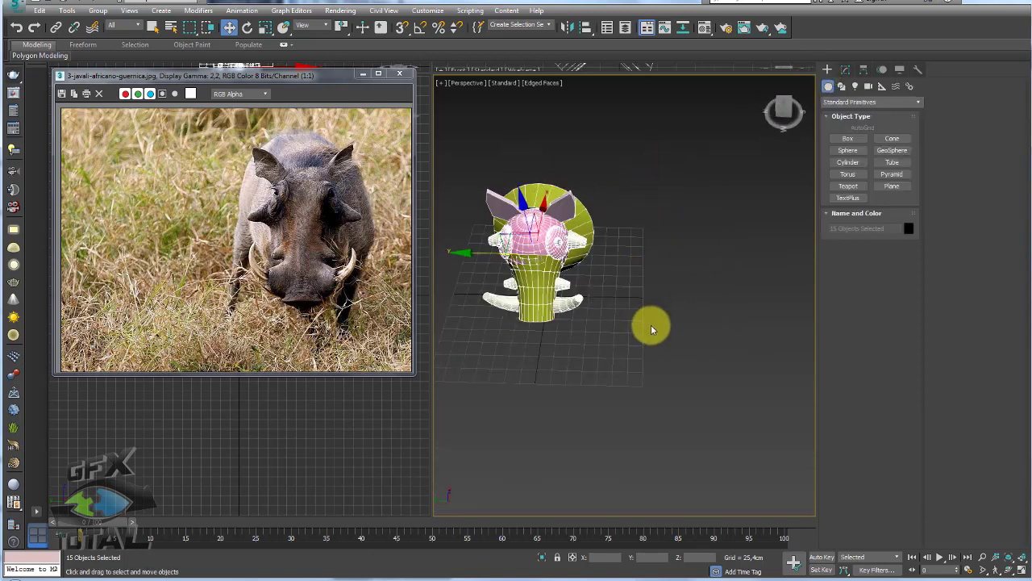
- Draw a cylinder beside the head with 1 height segment and 12 sides
{"action": "left_click", "coordinate": [848, 163]}
{"action": "left_click_drag", "start_coordinate": [635, 357], "coordinate": [653, 364]}
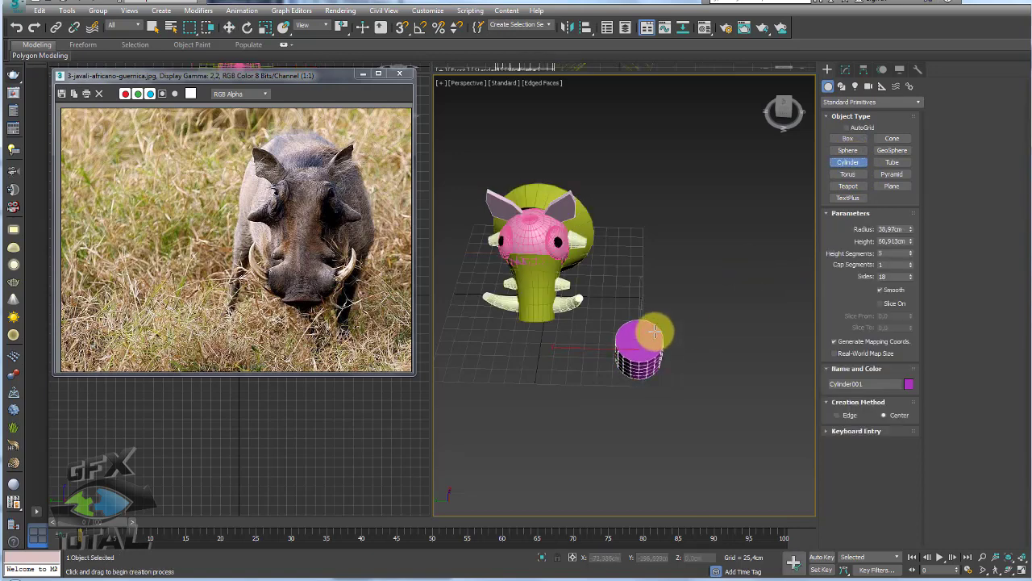
{"action": "right_click", "coordinate": [911, 253]}
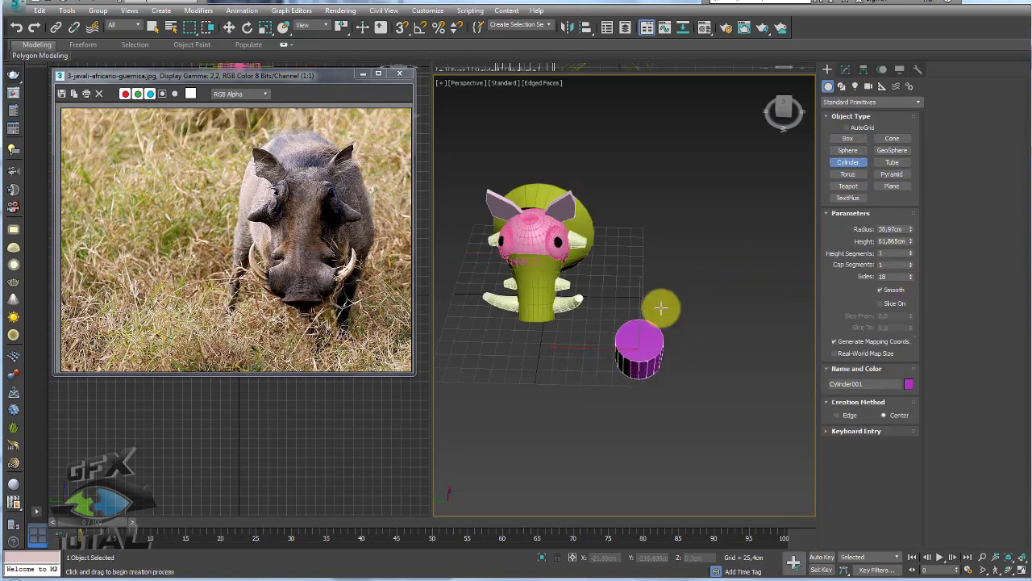
{"action": "scroll", "coordinate": [660, 308], "scroll_direction": "up", "scroll_amount": 3}
{"action": "left_click", "coordinate": [895, 276]}
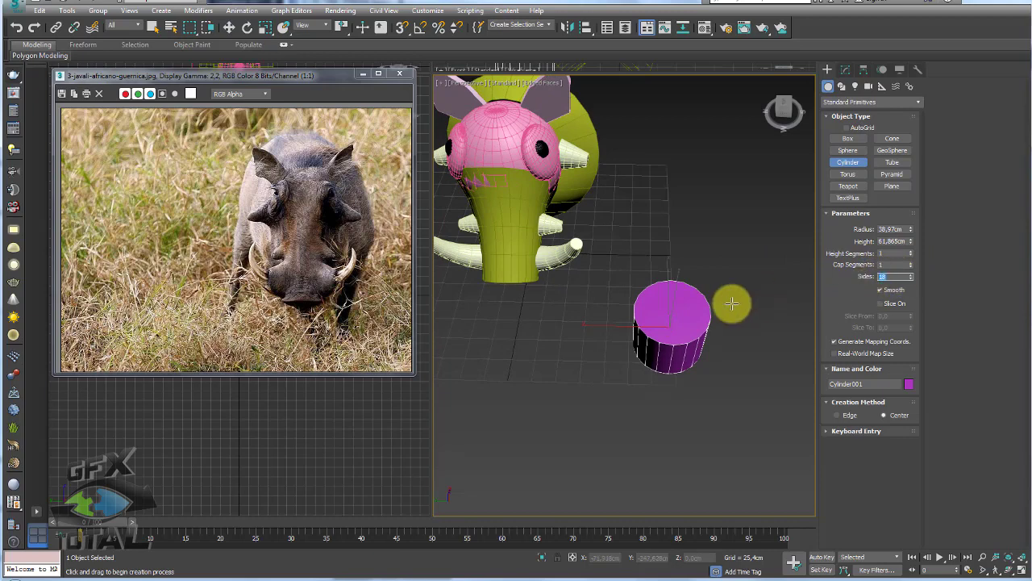
{"action": "type", "text": "12"}
{"action": "key", "text": "Return"}
{"action": "middle_click_drag", "start_coordinate": [682, 327], "coordinate": [668, 320]}
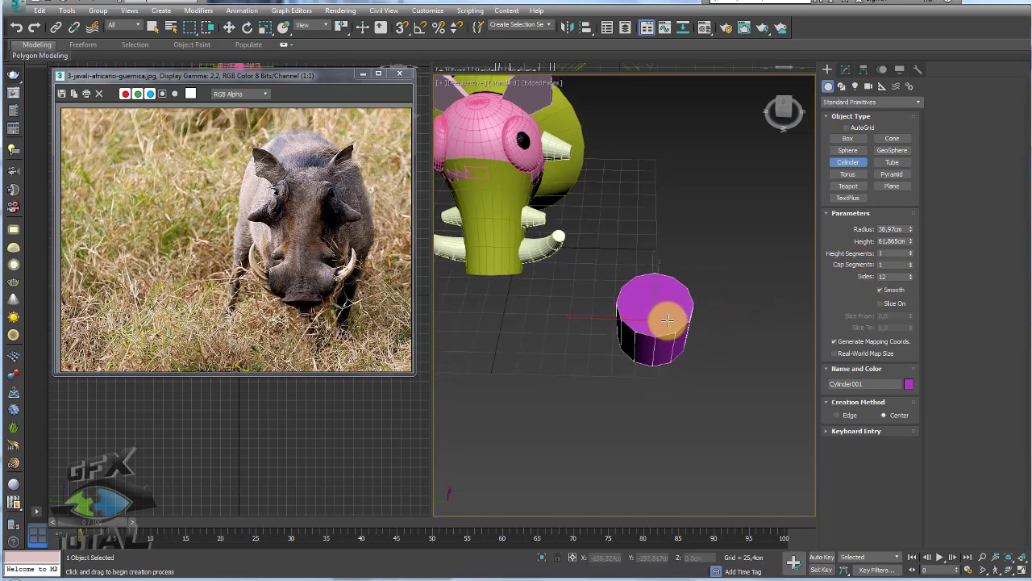
- Convert the cylinder to Editable Poly and delete all faces except the top disc
{"action": "left_click", "coordinate": [882, 233]}
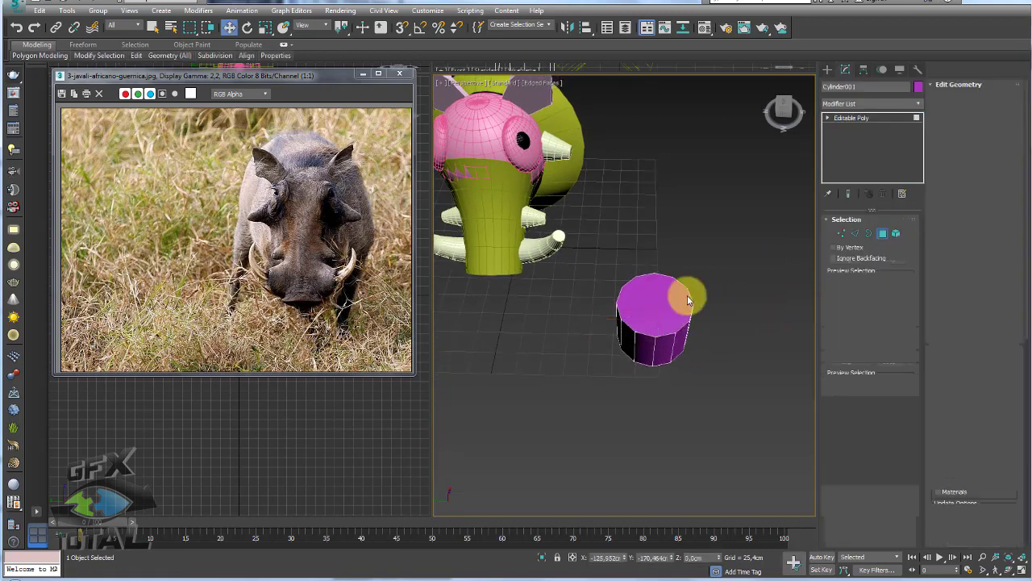
{"action": "left_click", "coordinate": [663, 304]}
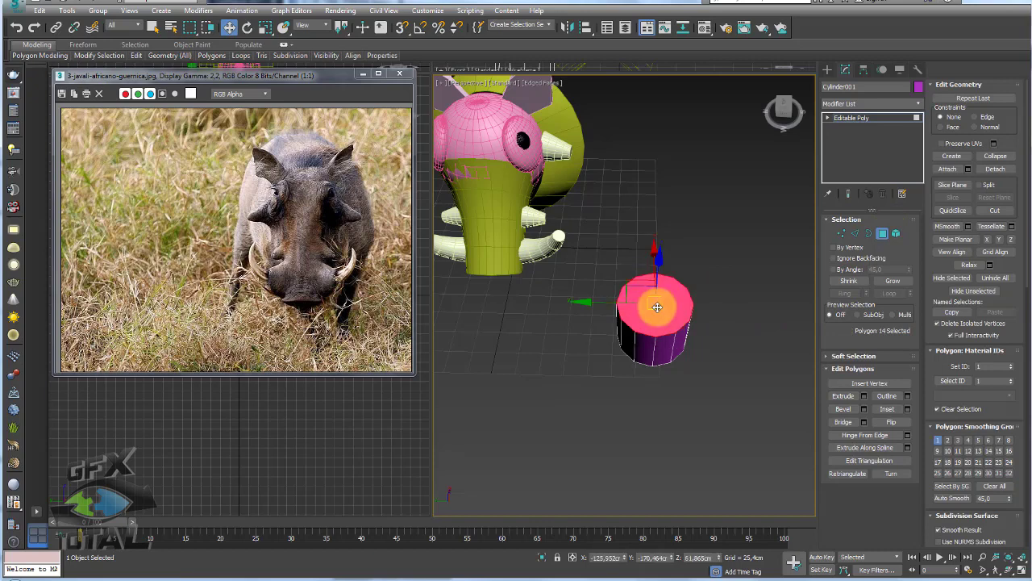
{"action": "key", "text": "ctrl+i"}
{"action": "key", "text": "Delete"}
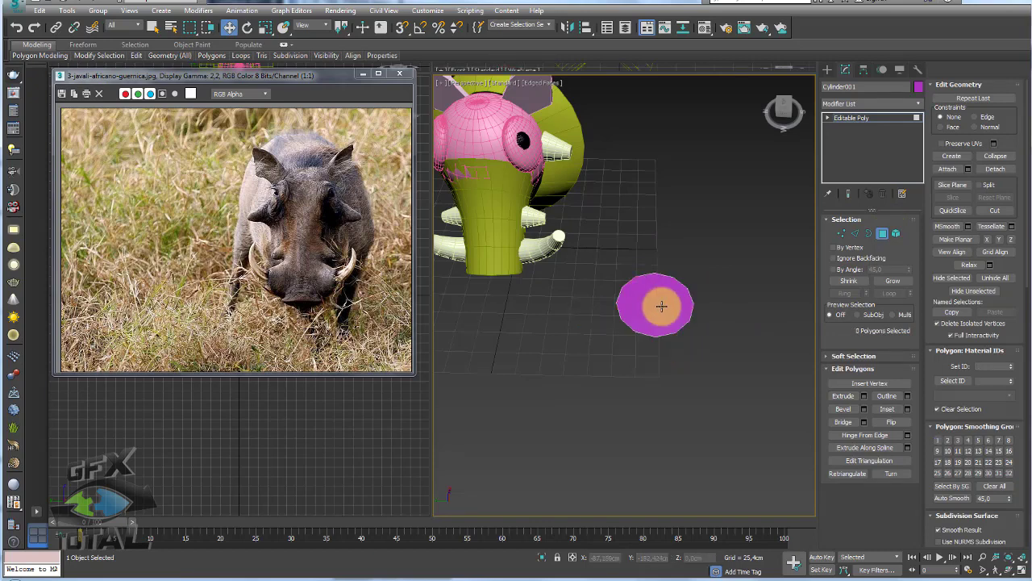
{"action": "scroll", "coordinate": [663, 307], "scroll_direction": "up", "scroll_amount": 5}
{"action": "left_click", "coordinate": [663, 306]}
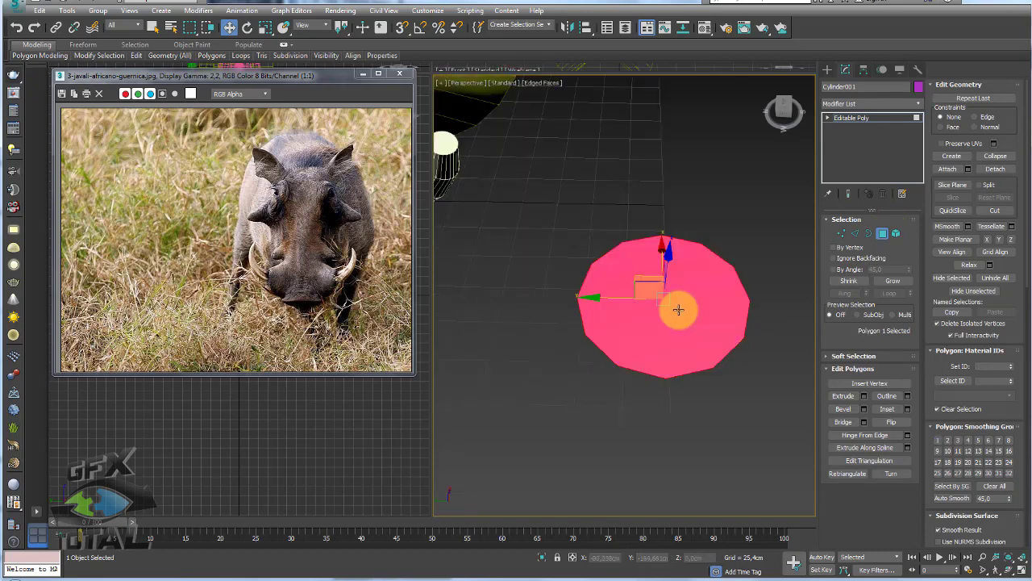
- Inset the disc face to make a border ring, then delete its left-half vertices
{"action": "left_click", "coordinate": [895, 413]}
{"action": "left_click_drag", "start_coordinate": [686, 334], "coordinate": [696, 332]}
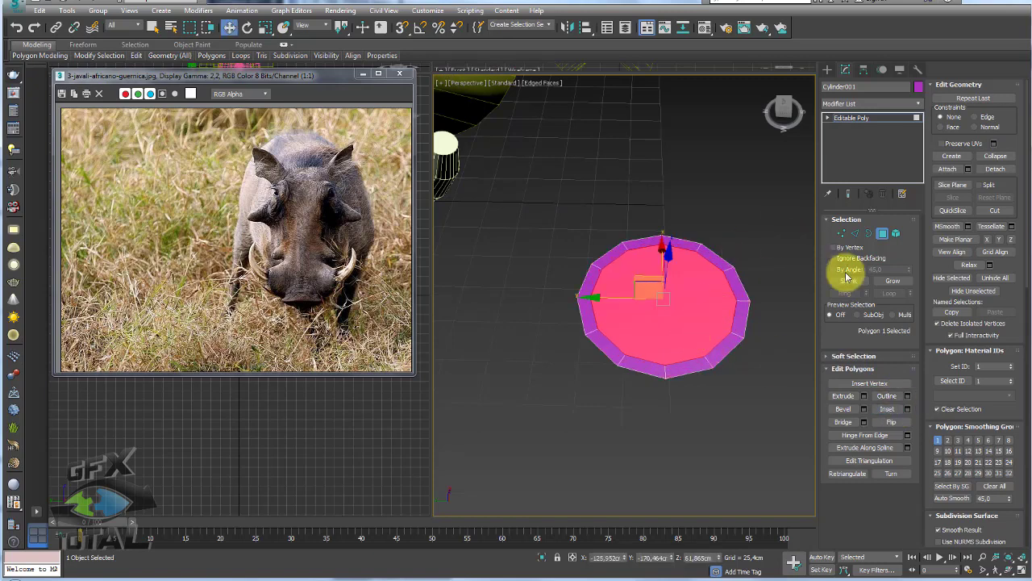
{"action": "left_click", "coordinate": [842, 233]}
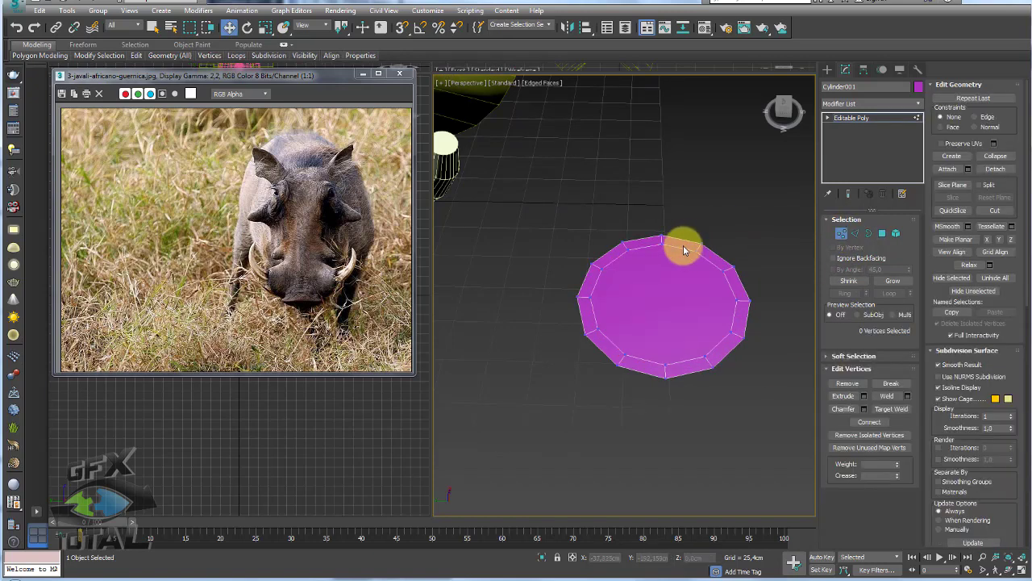
{"action": "left_click", "coordinate": [658, 371]}
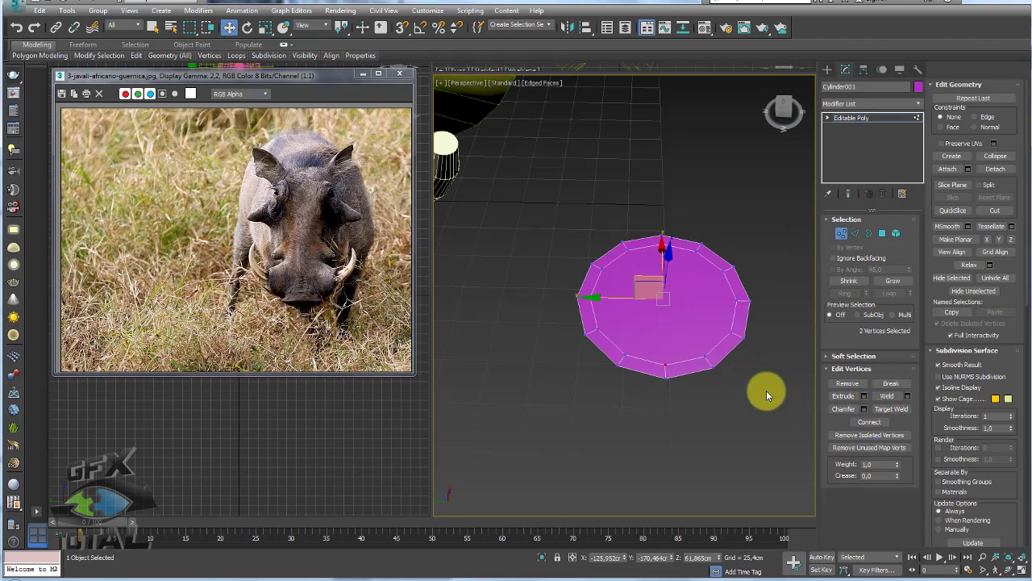
{"action": "left_click_drag", "start_coordinate": [525, 196], "coordinate": [652, 408]}
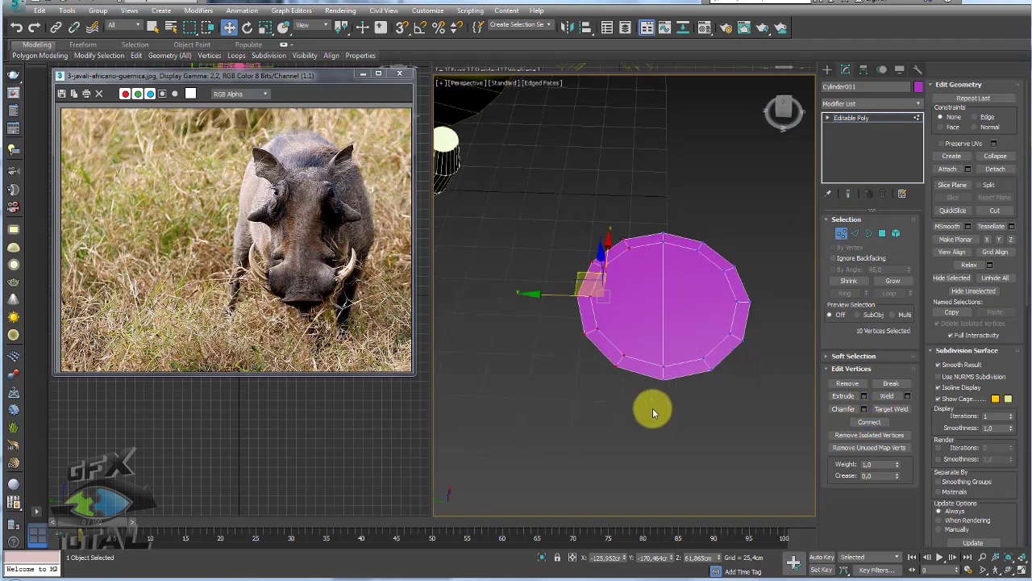
{"action": "key", "text": "Delete"}
- Return to object level and orbit to a more frontal view of the head
{"action": "left_click", "coordinate": [849, 118]}
{"action": "scroll", "coordinate": [673, 273], "scroll_direction": "down", "scroll_amount": 4}
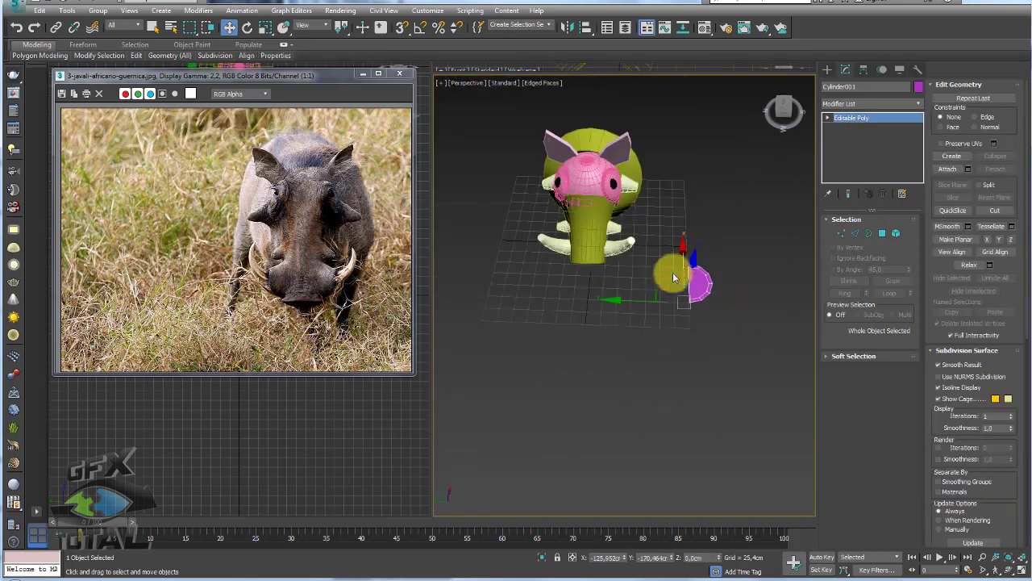
{"action": "middle_click_drag", "start_coordinate": [672, 272], "coordinate": [657, 266], "text": "alt"}
{"action": "scroll", "coordinate": [576, 308], "scroll_direction": "up", "scroll_amount": 5}
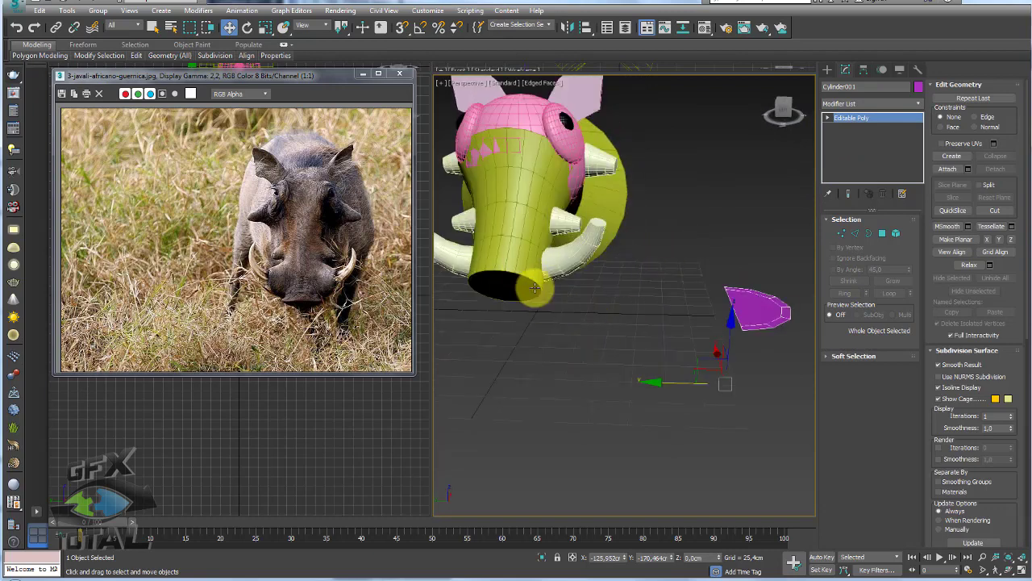
{"action": "middle_click_drag", "start_coordinate": [534, 287], "coordinate": [592, 242], "text": "alt"}
- Align the half-disc to the warthog head's snout, applying the alignment twice
{"action": "left_click", "coordinate": [595, 251]}
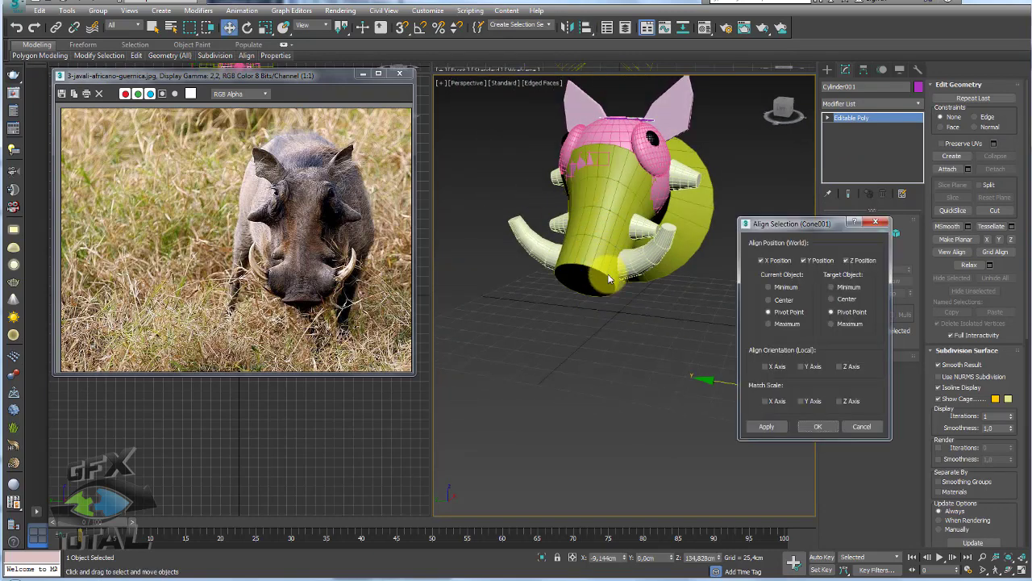
{"action": "left_click", "coordinate": [821, 426]}
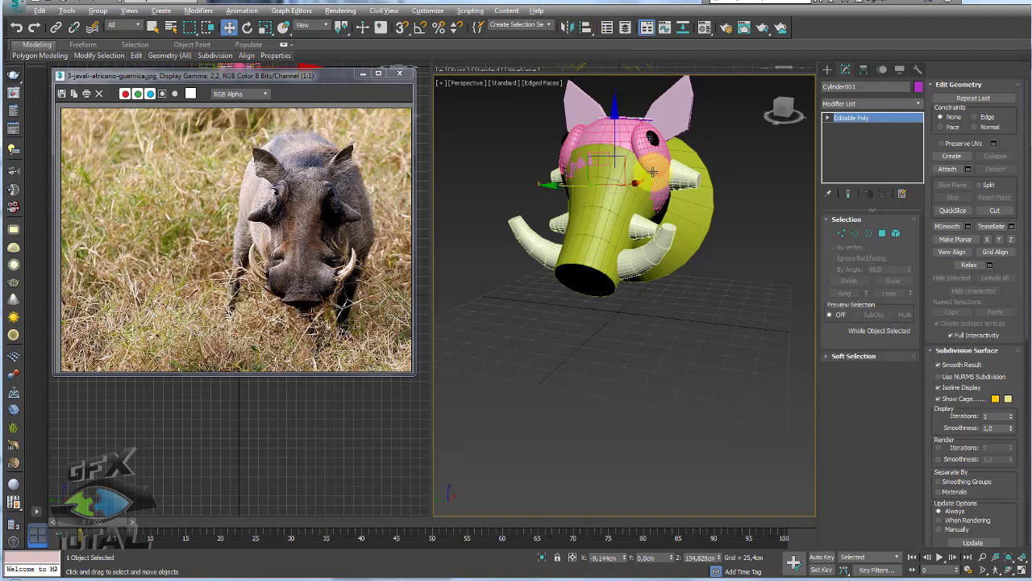
{"action": "middle_click_drag", "start_coordinate": [651, 172], "coordinate": [625, 167], "text": "alt"}
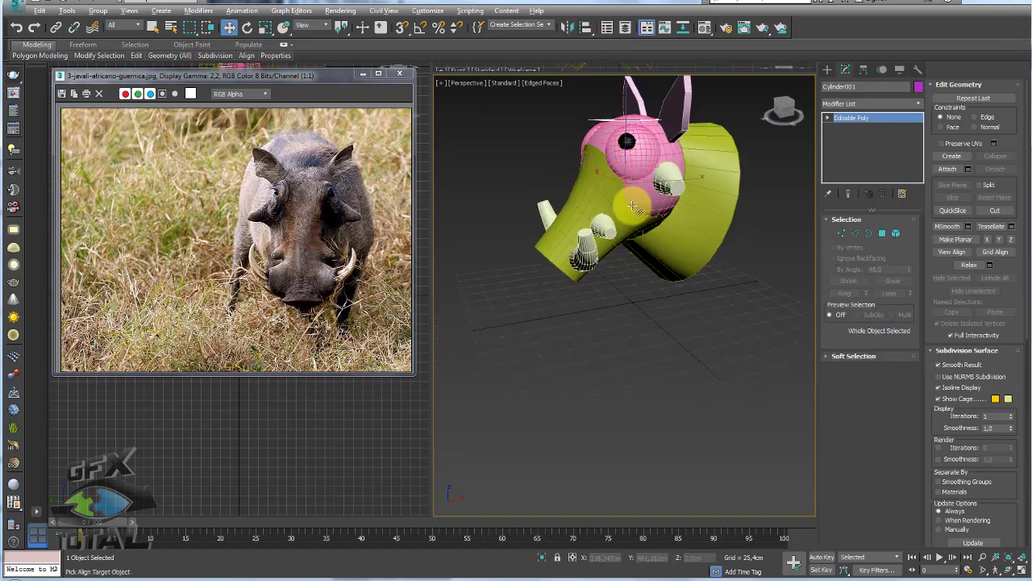
{"action": "key", "text": "alt+a"}
{"action": "left_click", "coordinate": [625, 201]}
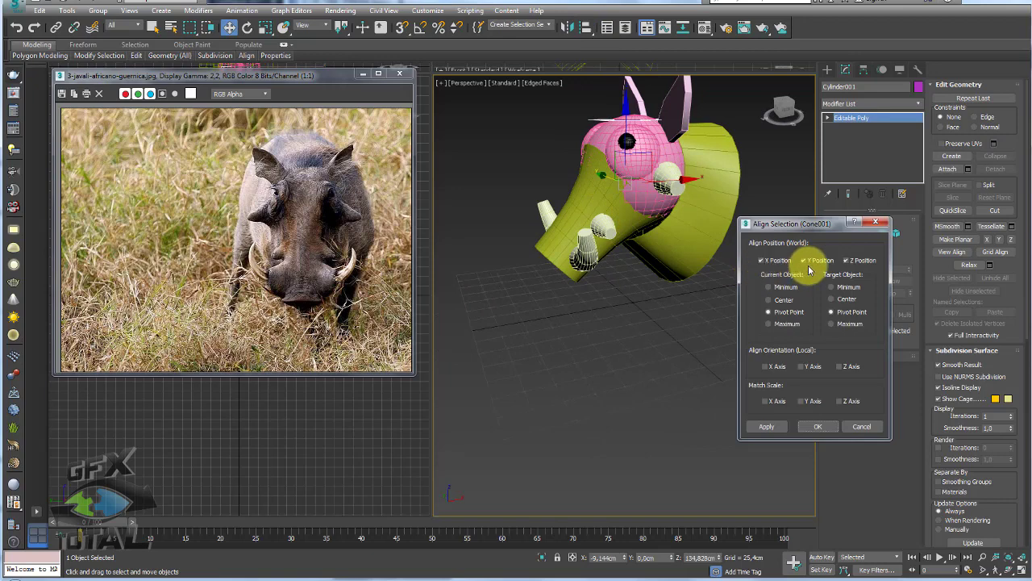
{"action": "left_click", "coordinate": [818, 426]}
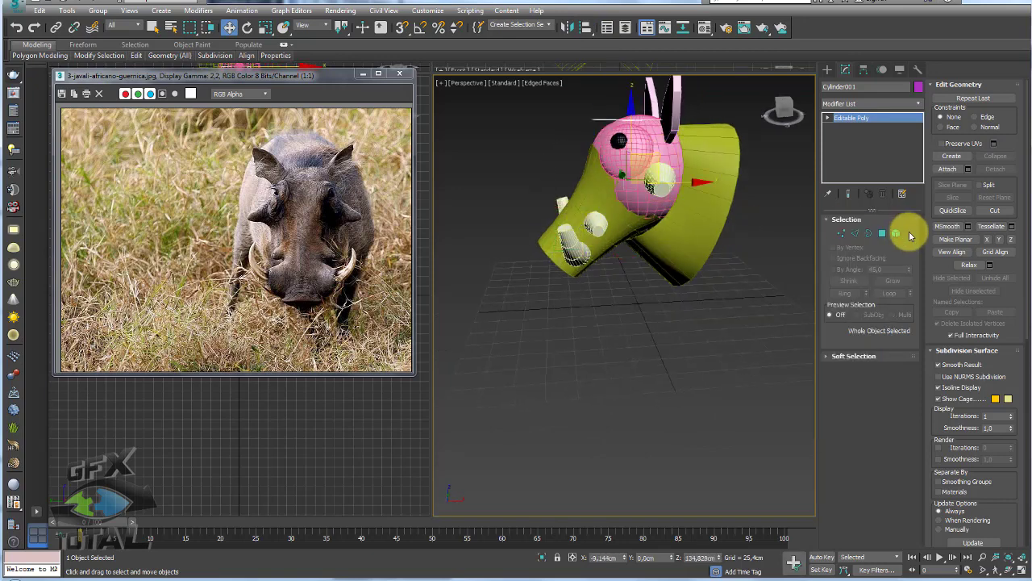
- Select the half-disc element and move it down against the end of the snout
{"action": "left_click", "coordinate": [896, 233]}
{"action": "left_click", "coordinate": [660, 91]}
{"action": "mouse_move", "coordinate": [660, 91]}
{"action": "left_mouse_down"}
{"action": "mouse_move", "coordinate": [524, 238]}
{"action": "mouse_move", "coordinate": [524, 185]}
{"action": "mouse_move", "coordinate": [403, 181]}
{"action": "left_mouse_up"}
{"action": "key", "text": "e"}
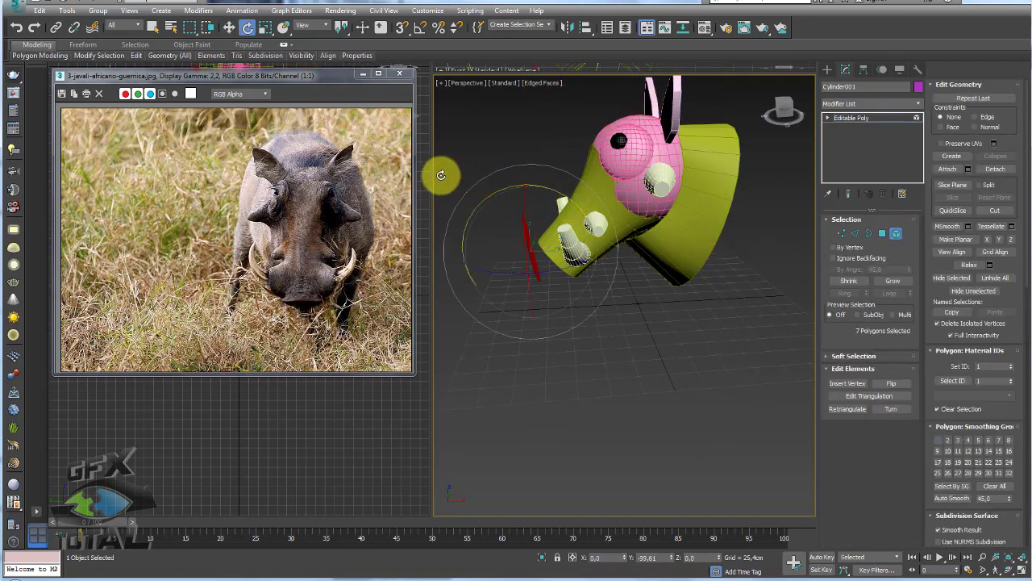
{"action": "scroll", "coordinate": [560, 215], "scroll_direction": "up", "scroll_amount": 5}
{"action": "key", "text": "w"}
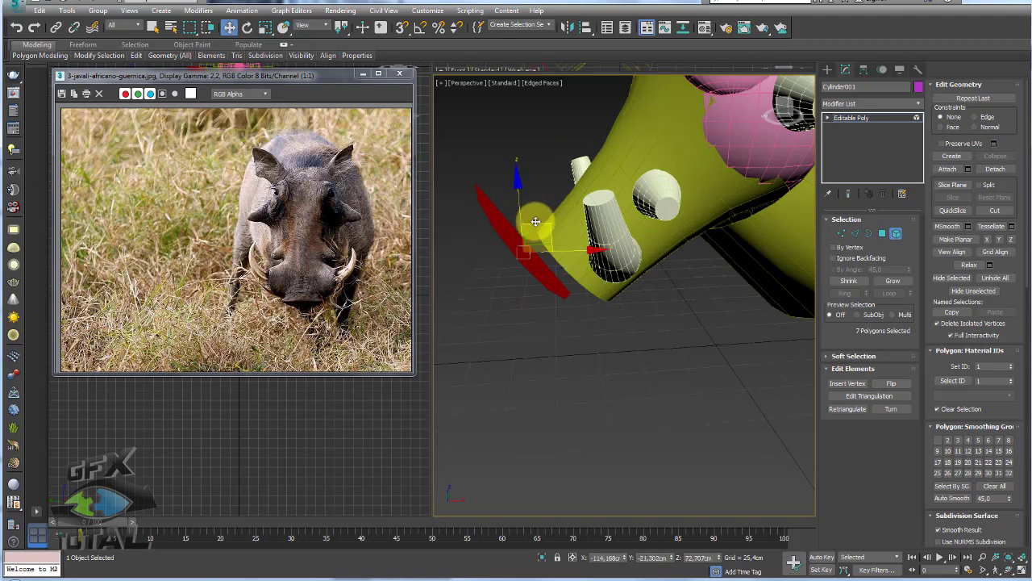
{"action": "left_click_drag", "start_coordinate": [535, 223], "coordinate": [590, 250]}
- Scale and rotate the snout polygons into place, then orbit to a front view
{"action": "key", "text": "r"}
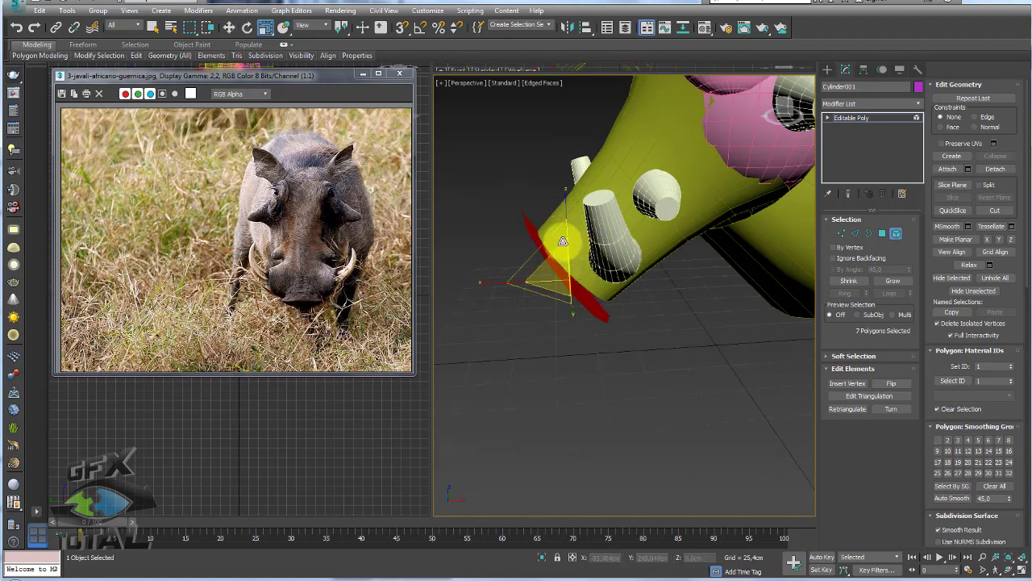
{"action": "key", "text": "e"}
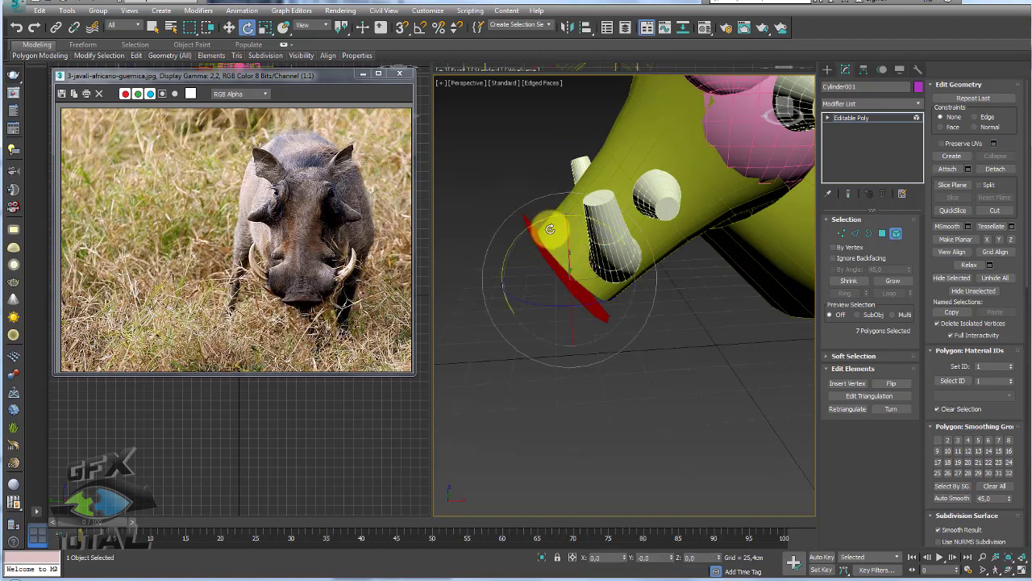
{"action": "key", "text": "w"}
{"action": "mouse_move", "coordinate": [560, 249]}
{"action": "middle_mouse_down", "text": "alt"}
{"action": "mouse_move", "coordinate": [650, 254]}
{"action": "mouse_move", "coordinate": [572, 258]}
{"action": "middle_mouse_up", "text": "alt"}
{"action": "scroll", "coordinate": [637, 249], "scroll_direction": "up", "scroll_amount": 3}
{"action": "mouse_move", "coordinate": [638, 249]}
{"action": "middle_mouse_down", "text": "alt"}
{"action": "mouse_move", "coordinate": [750, 233]}
{"action": "mouse_move", "coordinate": [749, 299]}
{"action": "mouse_move", "coordinate": [771, 252]}
{"action": "middle_mouse_up", "text": "alt"}
- Add a Symmetry modifier mirrored on Y with Flip to complete the snout disc
{"action": "left_click", "coordinate": [851, 118]}
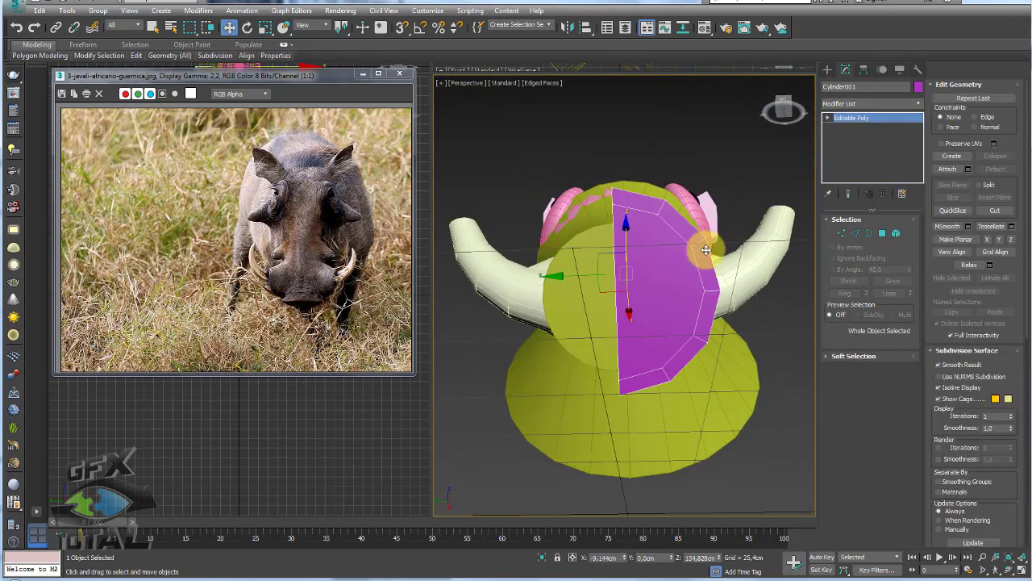
{"action": "mouse_move", "coordinate": [702, 247]}
{"action": "middle_mouse_down", "text": "alt"}
{"action": "mouse_move", "coordinate": [726, 234]}
{"action": "mouse_move", "coordinate": [682, 247]}
{"action": "middle_mouse_up", "text": "alt"}
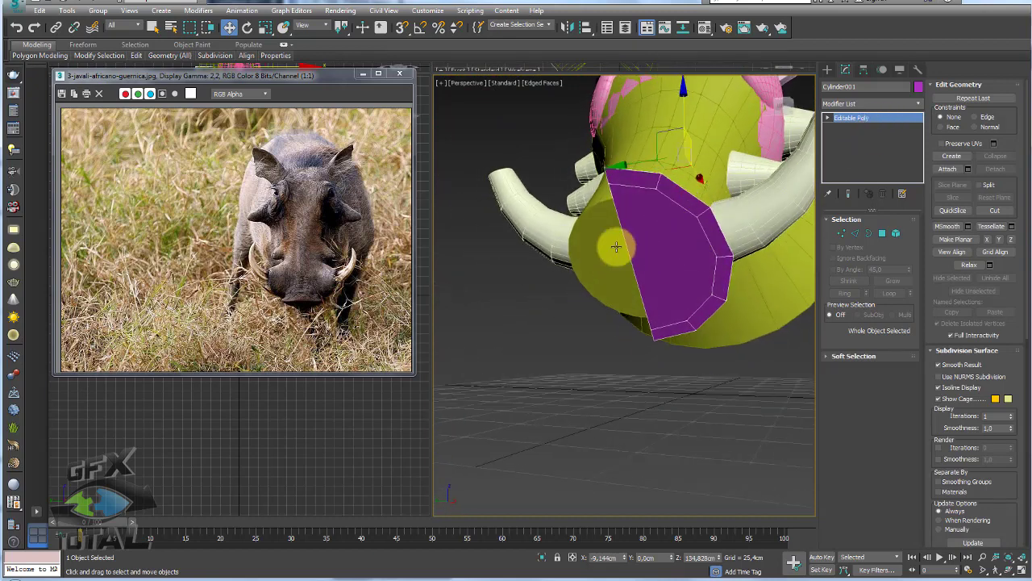
{"action": "left_click", "coordinate": [917, 103]}
{"action": "left_click_drag", "start_coordinate": [920, 117], "coordinate": [922, 472]}
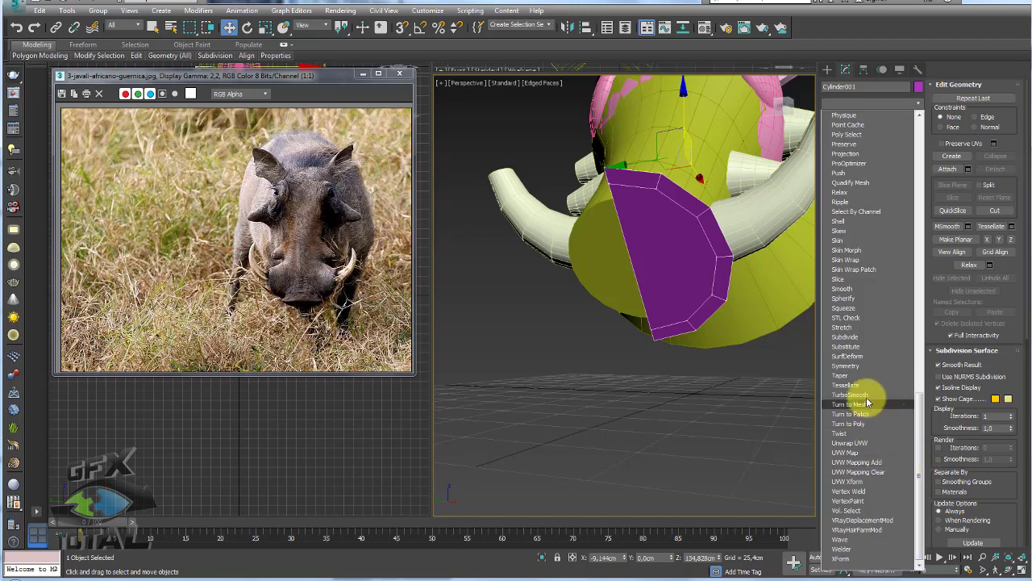
{"action": "left_click", "coordinate": [857, 364]}
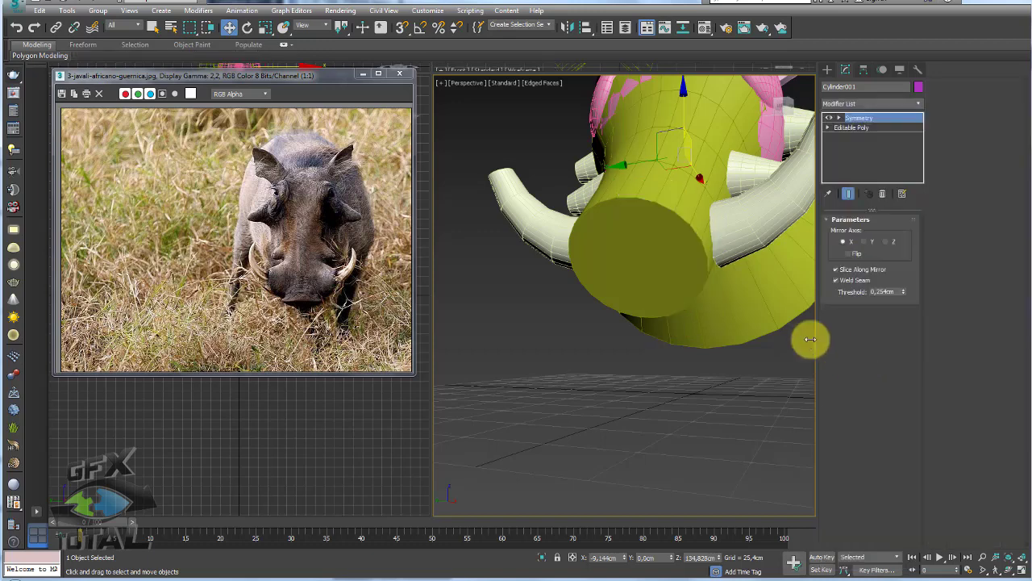
{"action": "left_click", "coordinate": [850, 254]}
{"action": "left_click", "coordinate": [863, 241]}
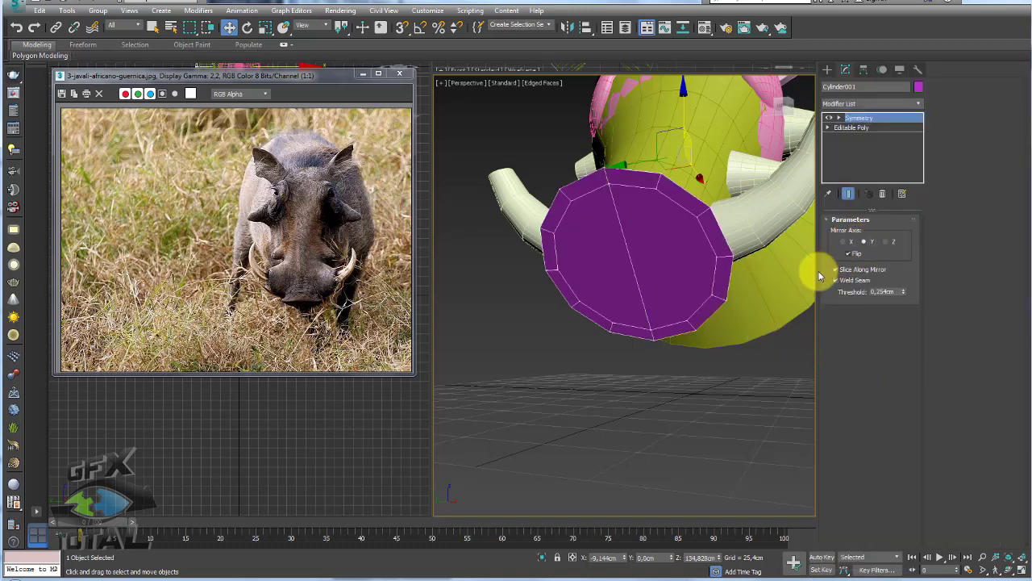
{"action": "mouse_move", "coordinate": [701, 302]}
{"action": "middle_mouse_down", "text": "alt"}
{"action": "mouse_move", "coordinate": [729, 325]}
{"action": "mouse_move", "coordinate": [636, 295]}
{"action": "mouse_move", "coordinate": [715, 263]}
{"action": "mouse_move", "coordinate": [714, 276]}
{"action": "middle_mouse_up", "text": "alt"}
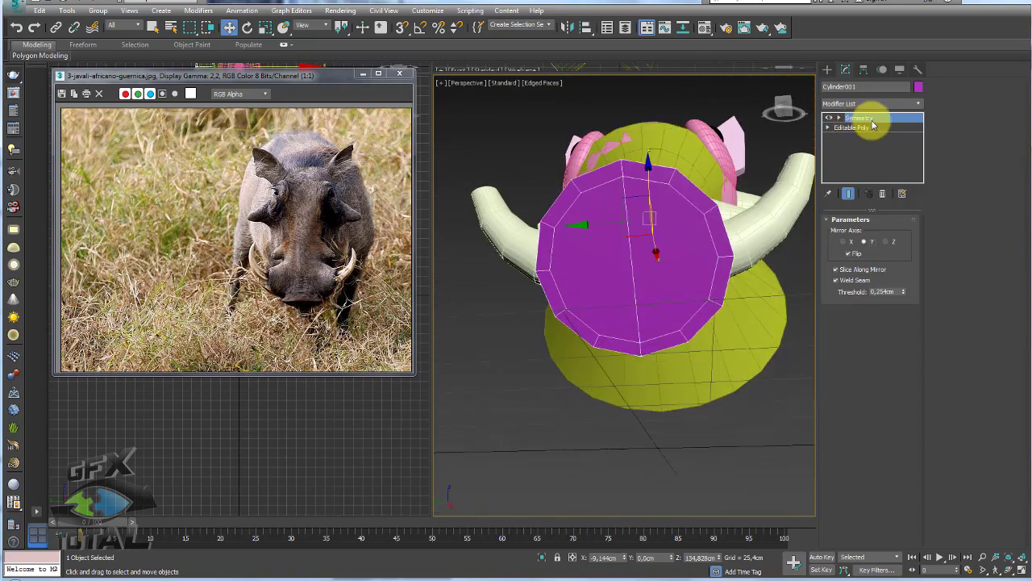
- Add an Edit Poly modifier and scale the snout cap element down
{"action": "key", "text": "ctrl+e"}
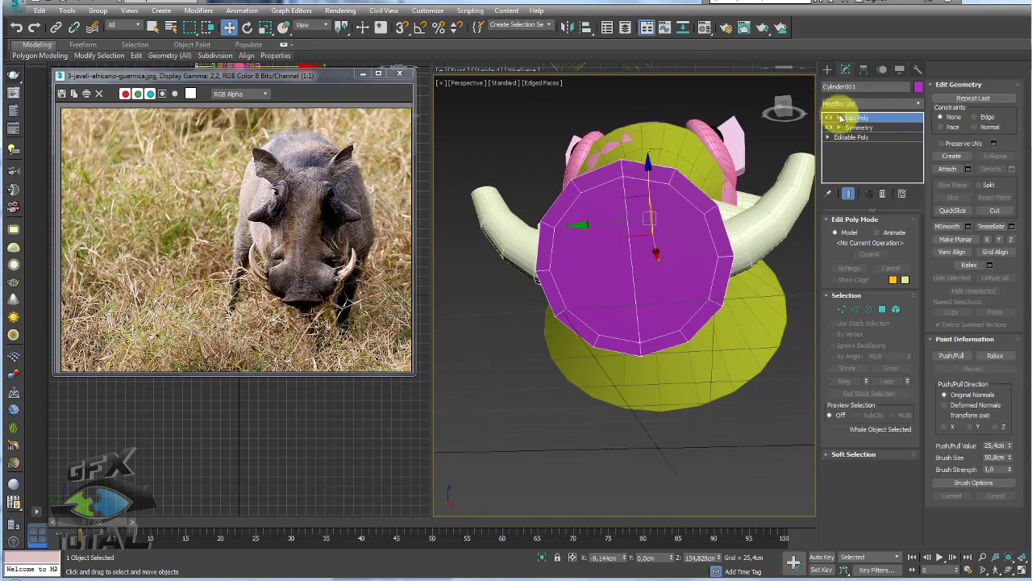
{"action": "left_click", "coordinate": [896, 309]}
{"action": "key", "text": "e"}
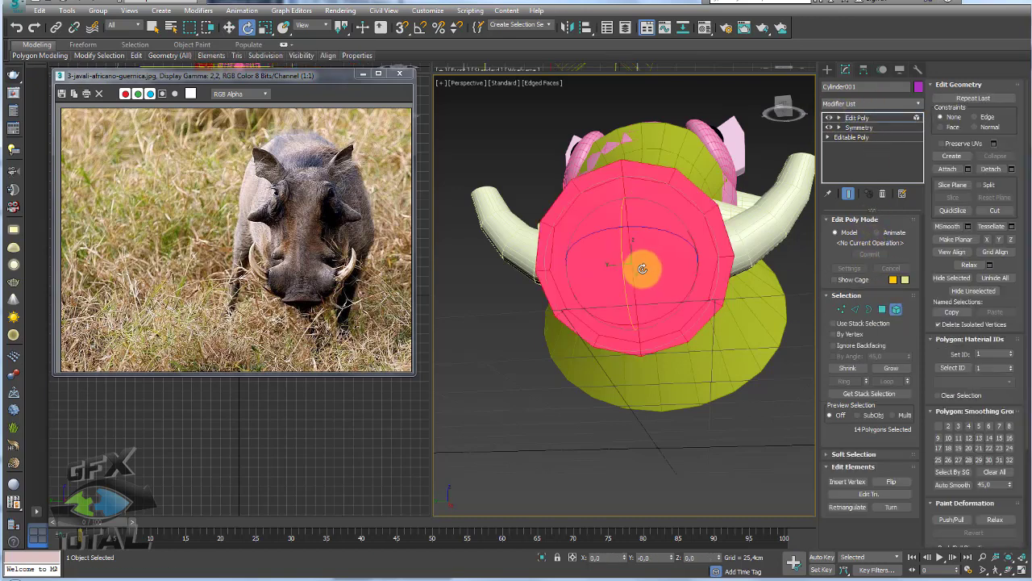
{"action": "key", "text": "r"}
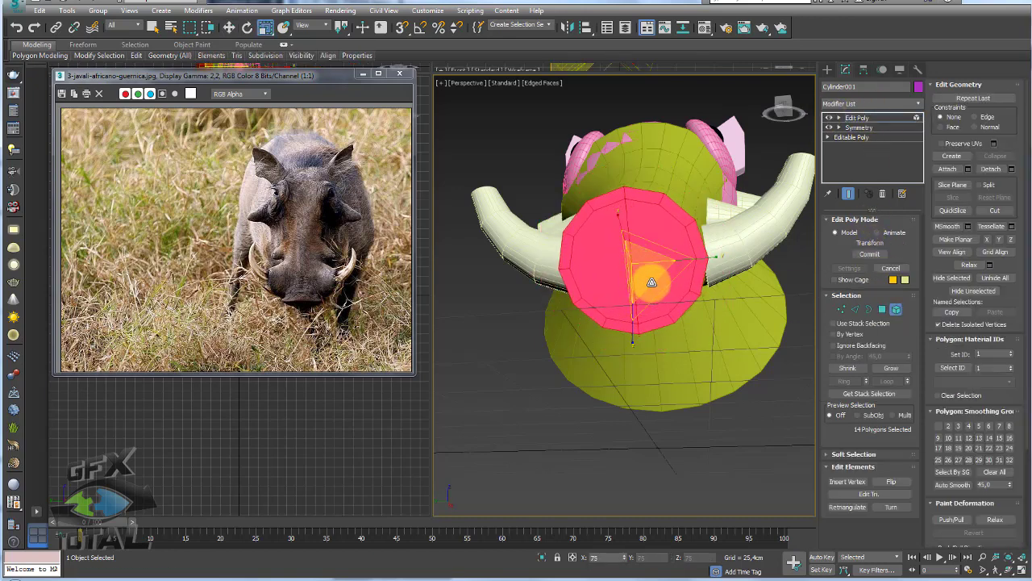
{"action": "mouse_move", "coordinate": [650, 274]}
{"action": "middle_mouse_down", "text": "alt"}
{"action": "mouse_move", "coordinate": [616, 299]}
{"action": "mouse_move", "coordinate": [628, 244]}
{"action": "mouse_move", "coordinate": [707, 237]}
{"action": "mouse_move", "coordinate": [652, 177]}
{"action": "middle_mouse_up", "text": "alt"}
- Select the two top vertices of the cap and nudge them into position
{"action": "left_click", "coordinate": [843, 309]}
{"action": "left_click_drag", "start_coordinate": [651, 177], "coordinate": [613, 211]}
{"action": "key", "text": "w"}
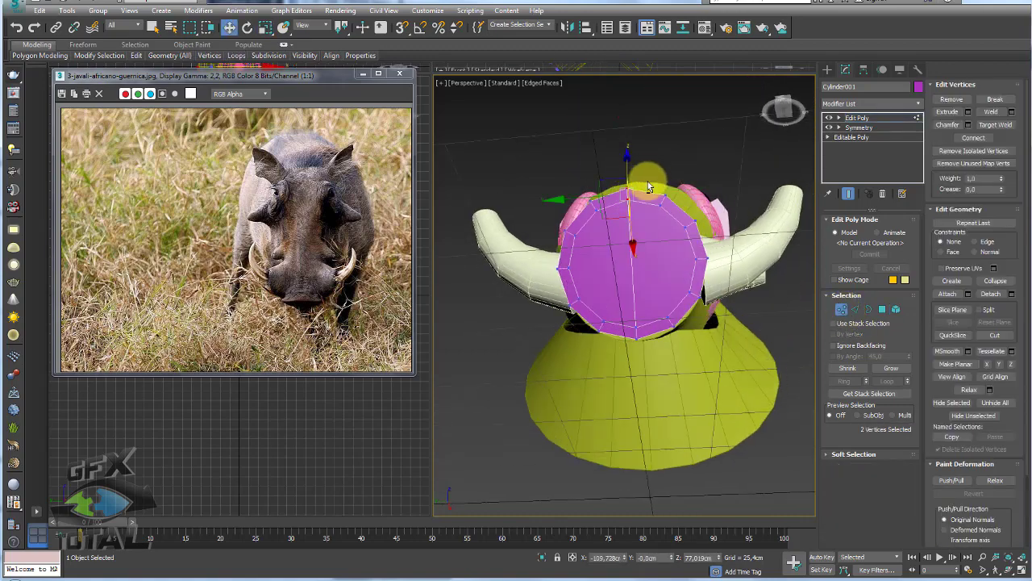
{"action": "middle_click_drag", "start_coordinate": [625, 172], "coordinate": [648, 171], "text": "alt"}
{"action": "left_click_drag", "start_coordinate": [647, 172], "coordinate": [654, 177]}
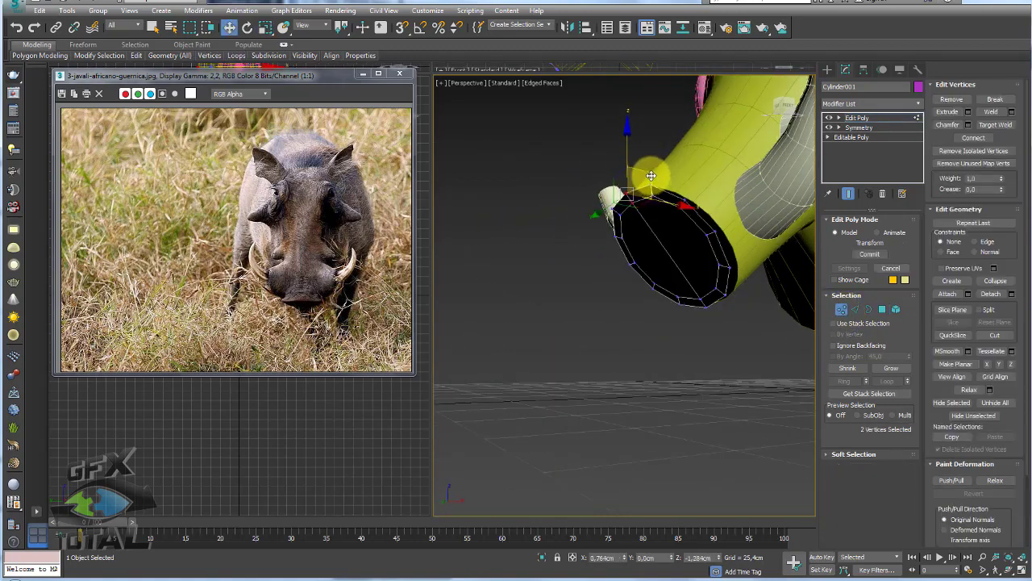
{"action": "mouse_move", "coordinate": [684, 215]}
{"action": "middle_mouse_down", "text": "alt"}
{"action": "mouse_move", "coordinate": [717, 290]}
{"action": "mouse_move", "coordinate": [751, 304]}
{"action": "mouse_move", "coordinate": [718, 280]}
{"action": "mouse_move", "coordinate": [703, 292]}
{"action": "middle_mouse_up", "text": "alt"}
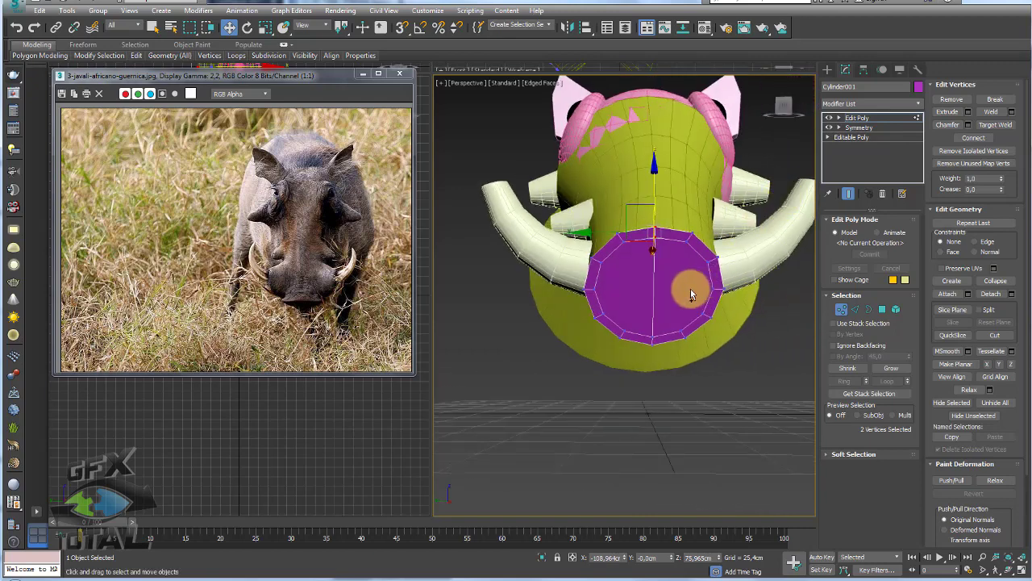
- Collapse the modifier stack to an Editable Poly and select vertices on the cap
{"action": "left_click", "coordinate": [882, 233]}
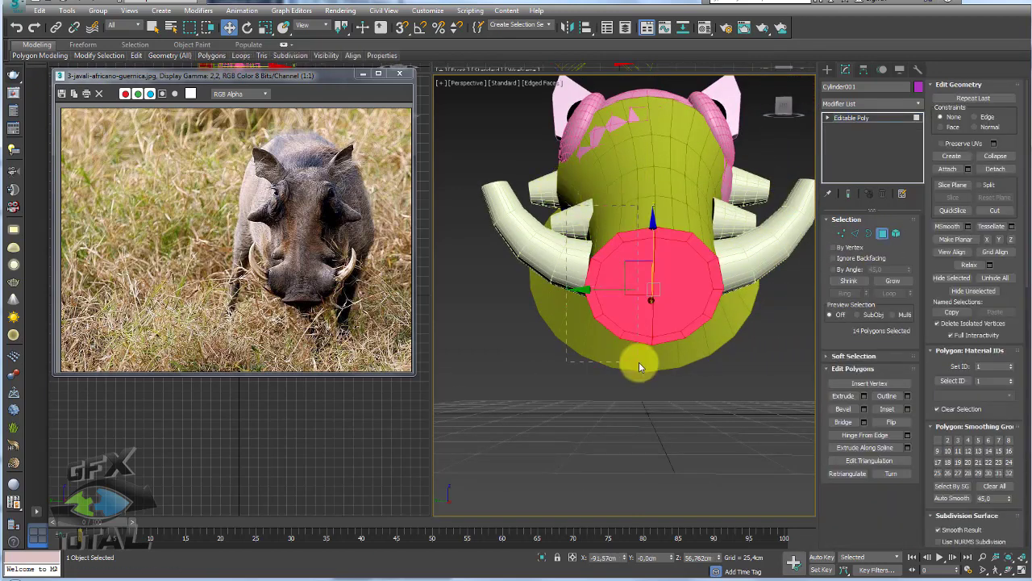
{"action": "key", "text": "Delete"}
{"action": "scroll", "coordinate": [690, 318], "scroll_direction": "up", "scroll_amount": 5}
{"action": "left_click", "coordinate": [841, 233]}
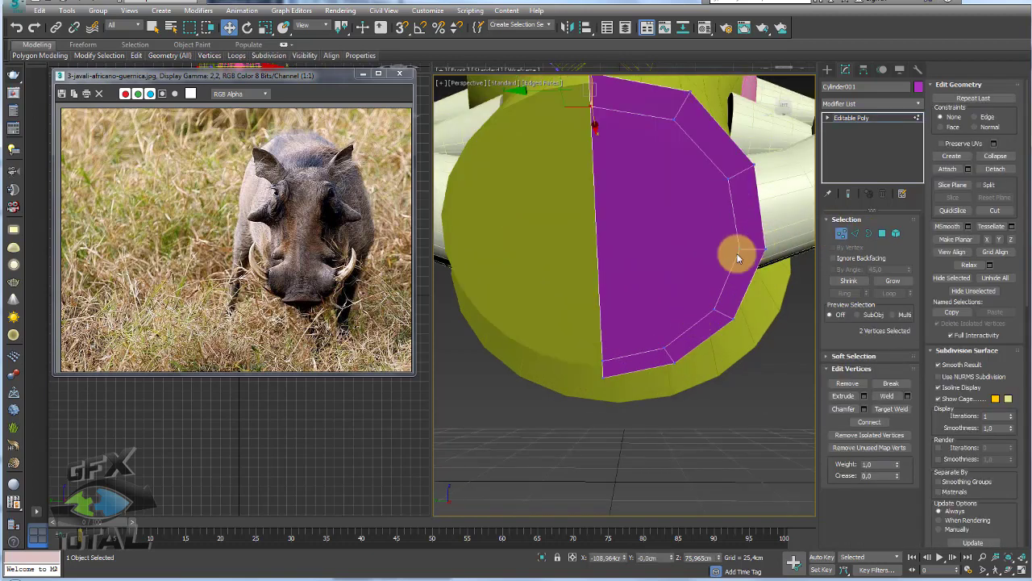
{"action": "scroll", "coordinate": [637, 281], "scroll_direction": "down", "scroll_amount": 2}
{"action": "scroll", "coordinate": [638, 279], "scroll_direction": "down", "scroll_amount": 2}
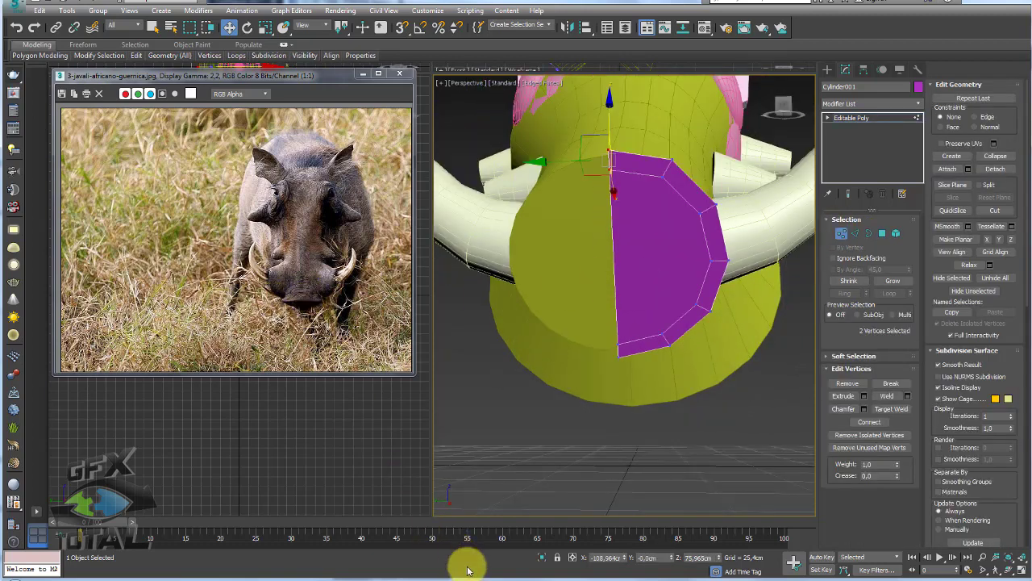
{"action": "mouse_move", "coordinate": [490, 574]}
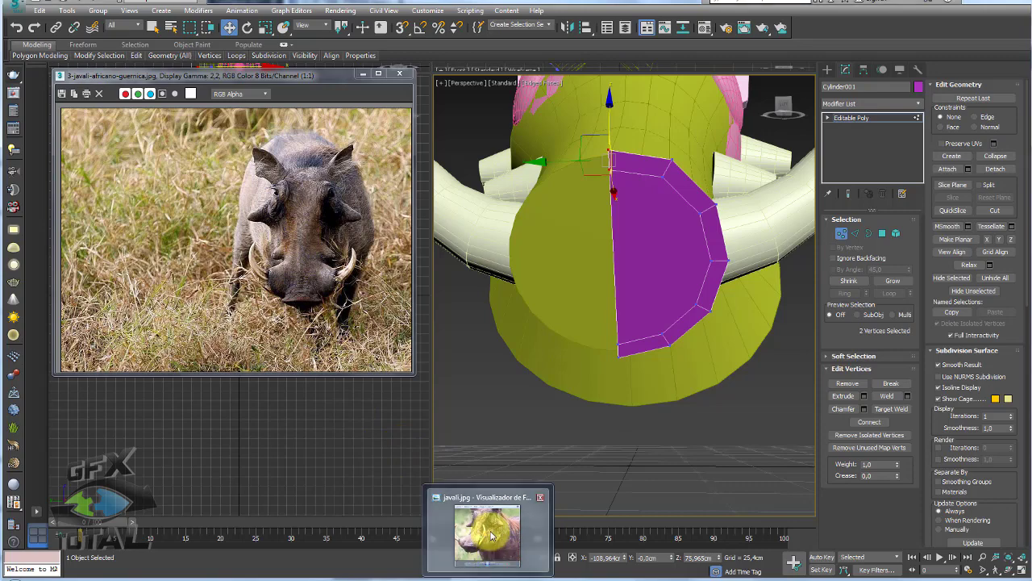
{"action": "left_click", "coordinate": [492, 534]}
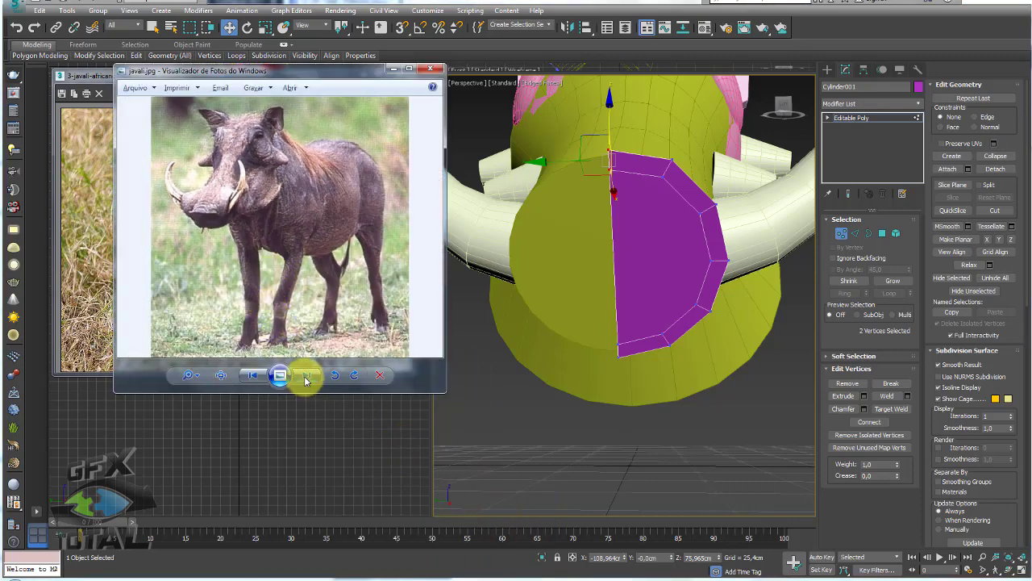
{"action": "left_click", "coordinate": [305, 377]}
{"action": "left_click", "coordinate": [306, 376]}
{"action": "left_click", "coordinate": [306, 377]}
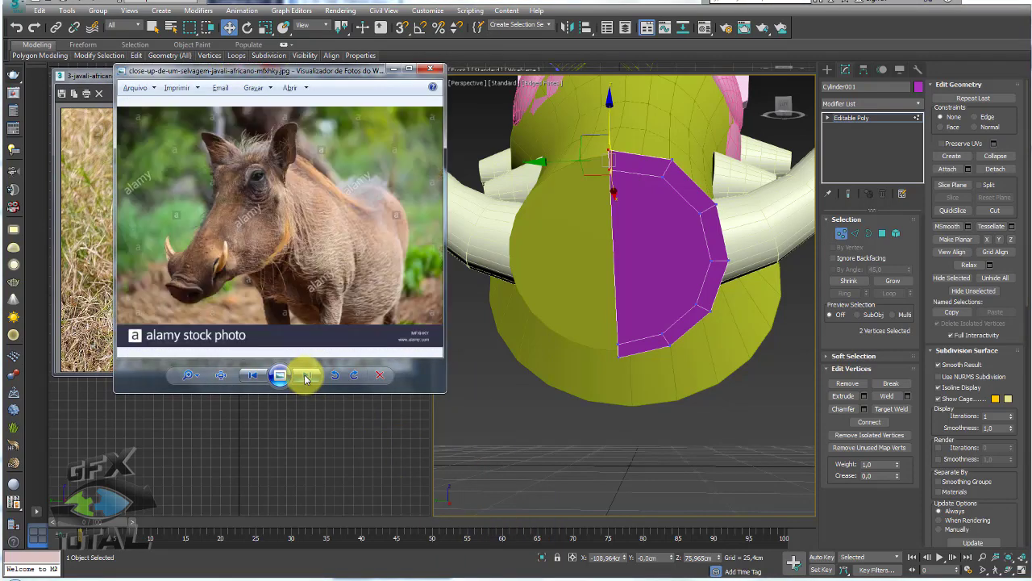
{"action": "left_click", "coordinate": [306, 377]}
{"action": "left_click", "coordinate": [252, 376]}
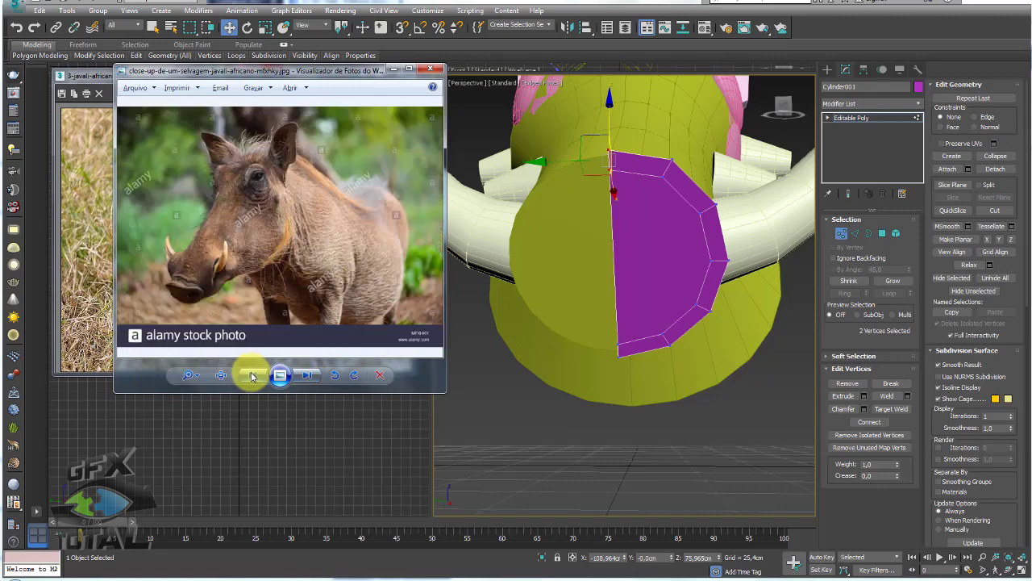
{"action": "scroll", "coordinate": [281, 196], "scroll_direction": "up", "scroll_amount": 2}
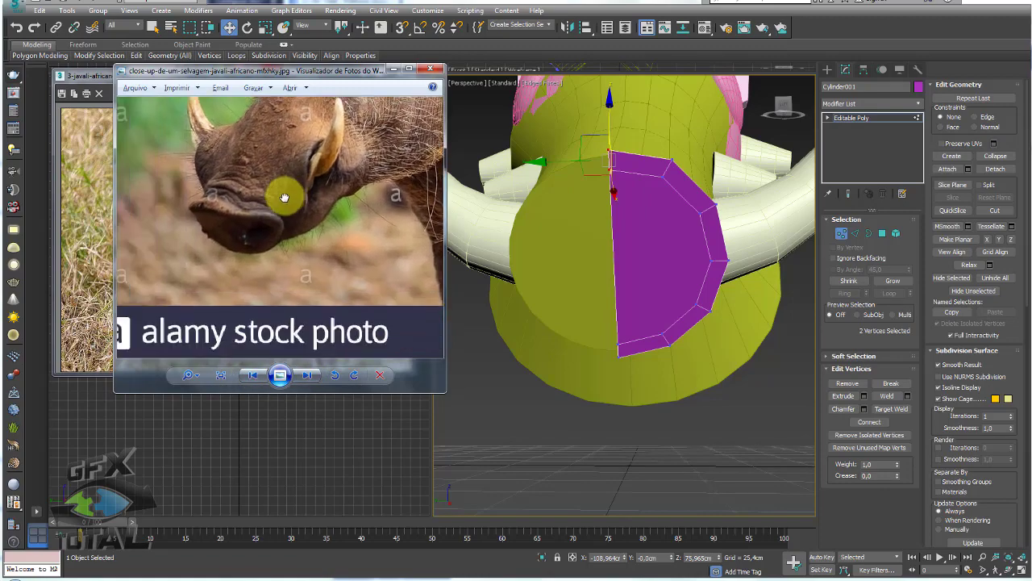
{"action": "scroll", "coordinate": [258, 225], "scroll_direction": "up", "scroll_amount": 2}
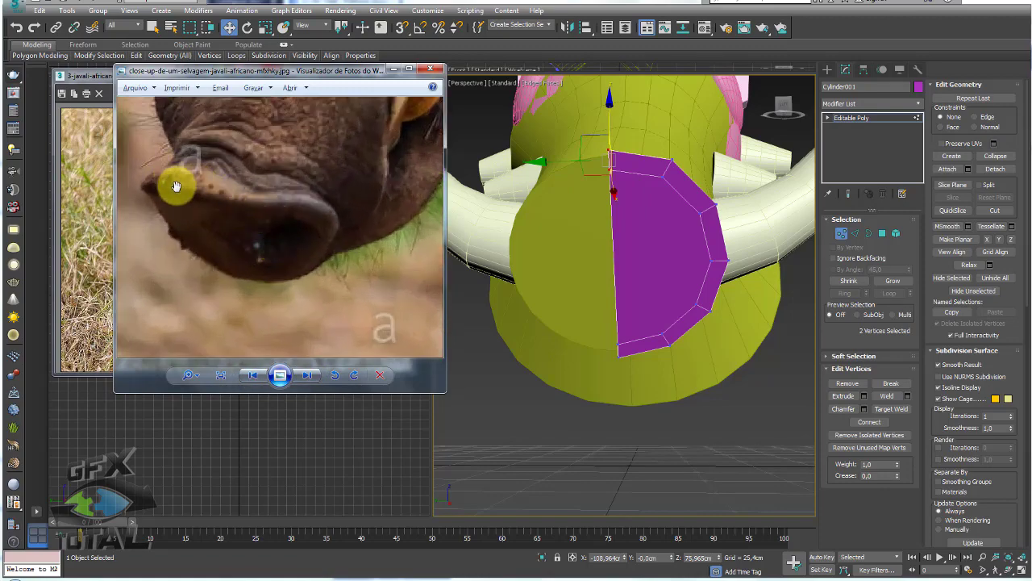
{"action": "left_click_drag", "start_coordinate": [153, 182], "coordinate": [271, 275]}
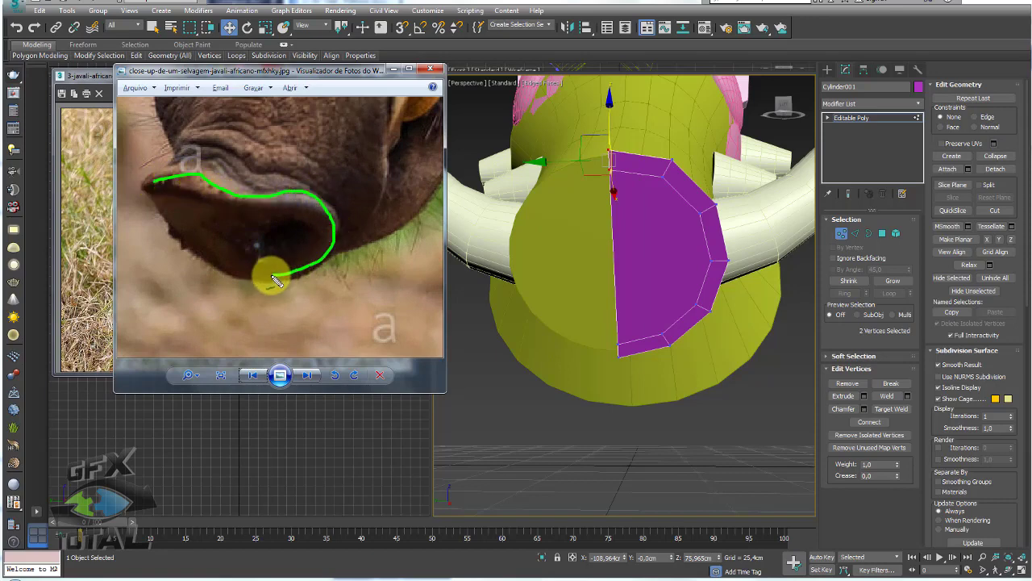
{"action": "key", "text": "Escape"}
{"action": "left_click", "coordinate": [657, 318]}
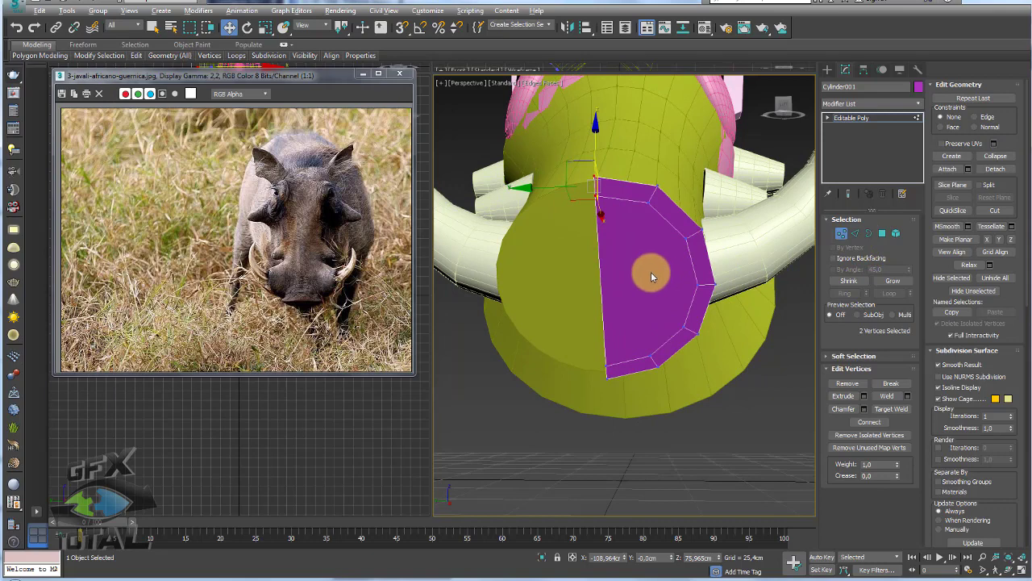
- Cut new edges across the snout cap from top to bottom and to its right edge
{"action": "key", "text": "alt+c"}
{"action": "left_click", "coordinate": [649, 201]}
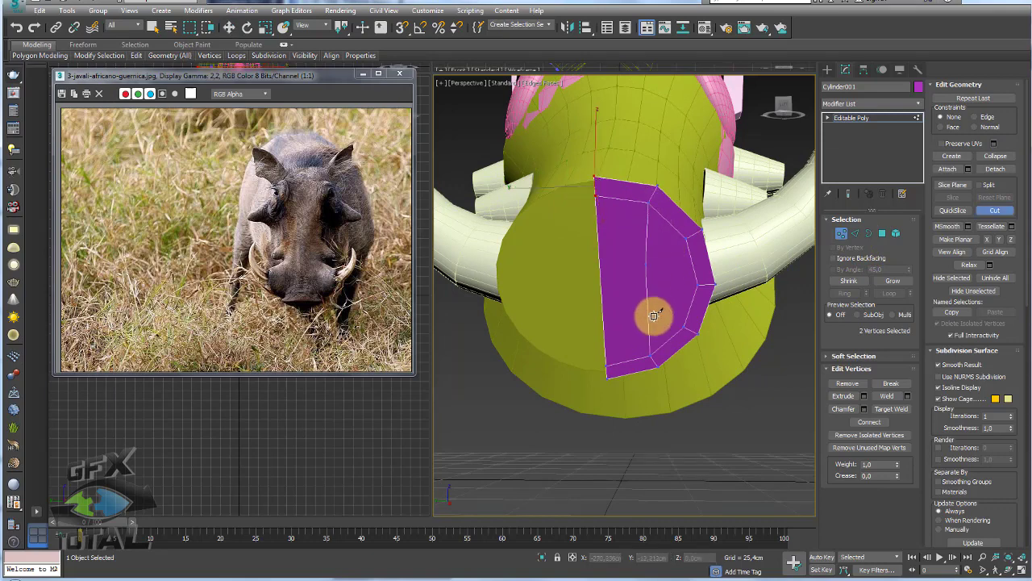
{"action": "left_click", "coordinate": [652, 358]}
{"action": "left_click", "coordinate": [696, 283]}
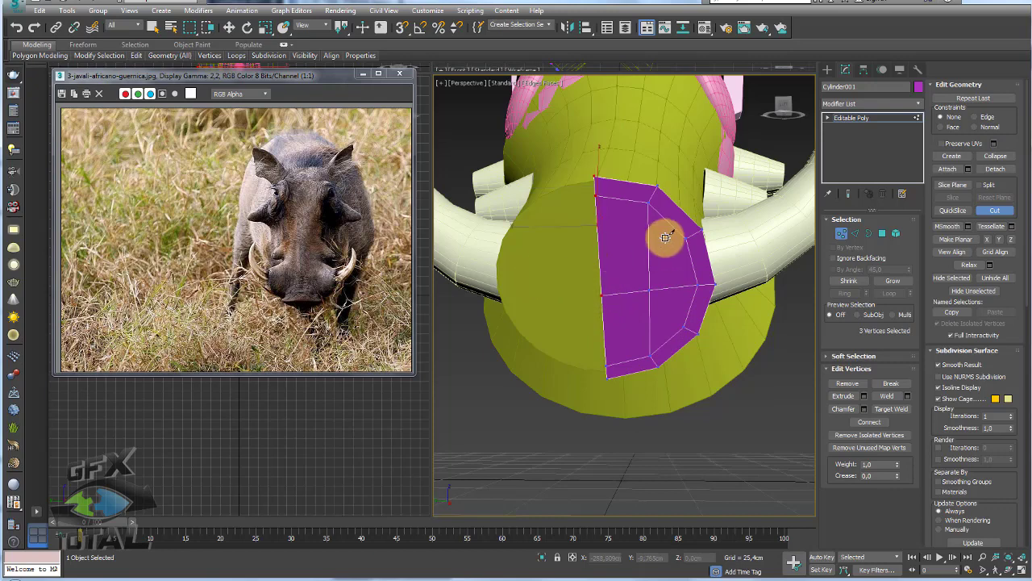
{"action": "scroll", "coordinate": [707, 266], "scroll_direction": "up", "scroll_amount": 2}
{"action": "scroll", "coordinate": [707, 266], "scroll_direction": "up", "scroll_amount": 2}
{"action": "scroll", "coordinate": [578, 341], "scroll_direction": "down", "scroll_amount": 3}
{"action": "mouse_move", "coordinate": [663, 306]}
{"action": "middle_mouse_down", "text": "alt"}
{"action": "mouse_move", "coordinate": [663, 293]}
{"action": "mouse_move", "coordinate": [659, 302]}
{"action": "middle_mouse_up", "text": "alt"}
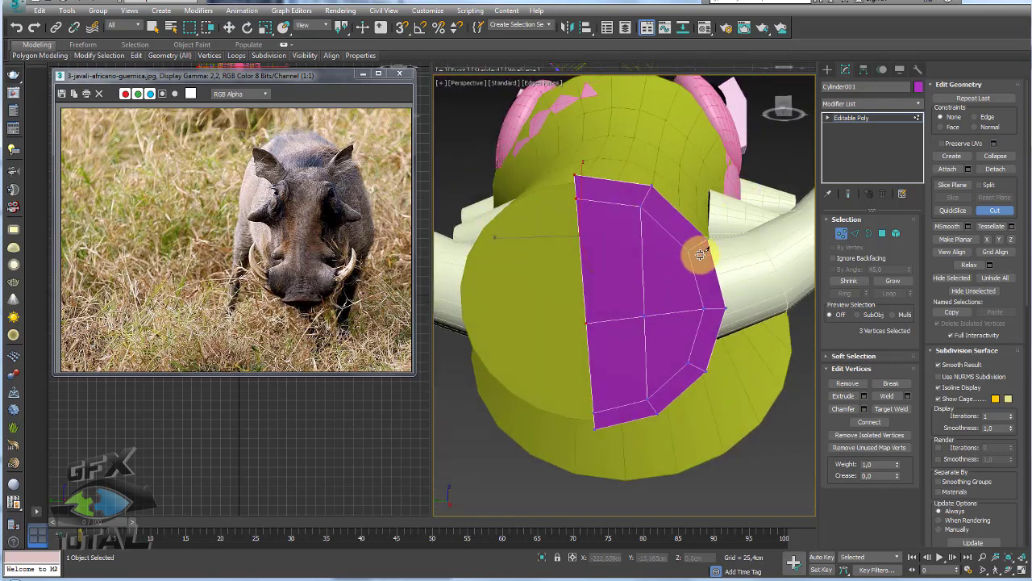
- Chamfer the cap's centre vertex into a small four-vertex diamond
{"action": "key", "text": "w"}
{"action": "left_click", "coordinate": [644, 313]}
{"action": "scroll", "coordinate": [664, 325], "scroll_direction": "up", "scroll_amount": 5}
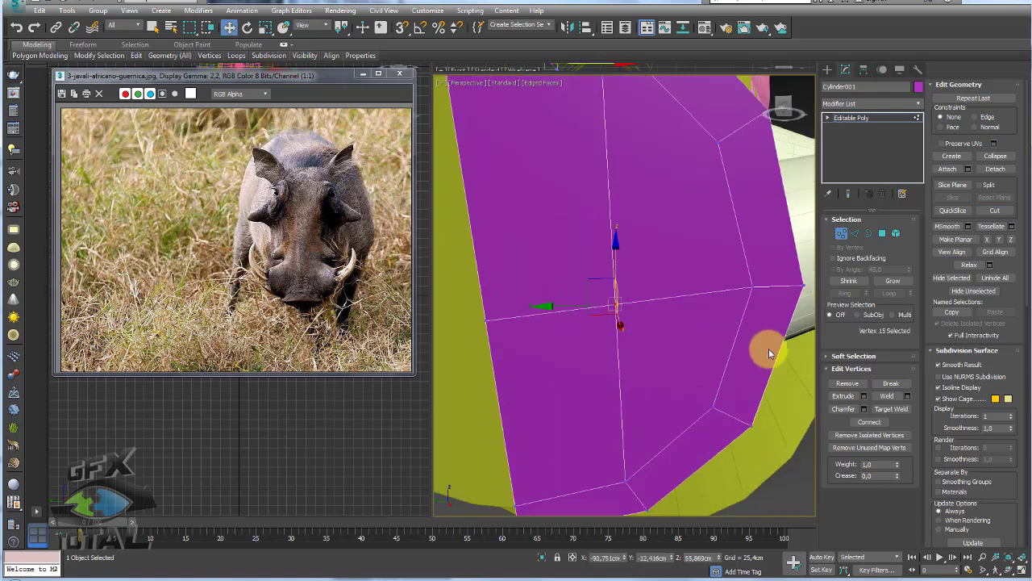
{"action": "left_click", "coordinate": [845, 409]}
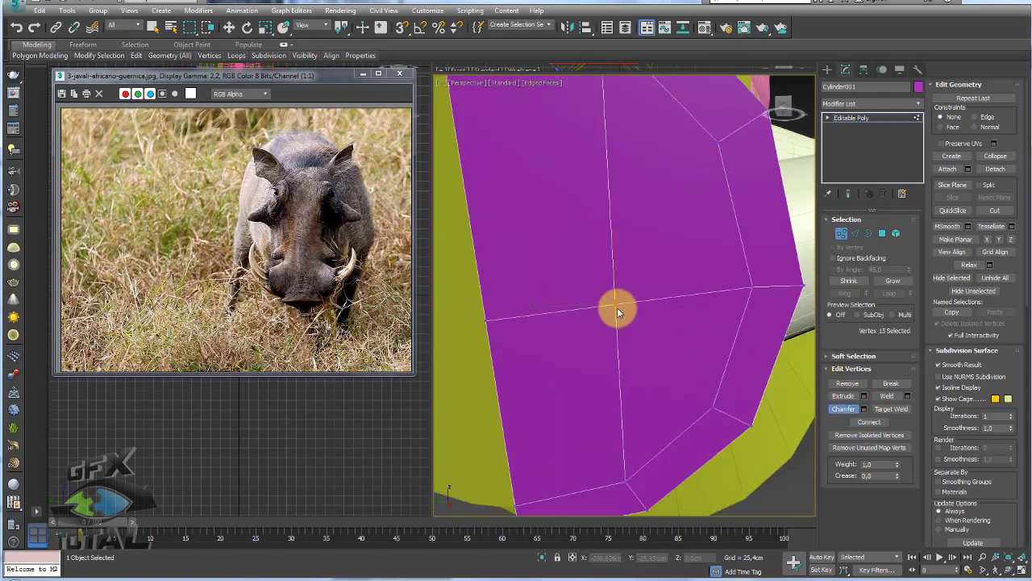
{"action": "left_click_drag", "start_coordinate": [618, 307], "coordinate": [617, 300]}
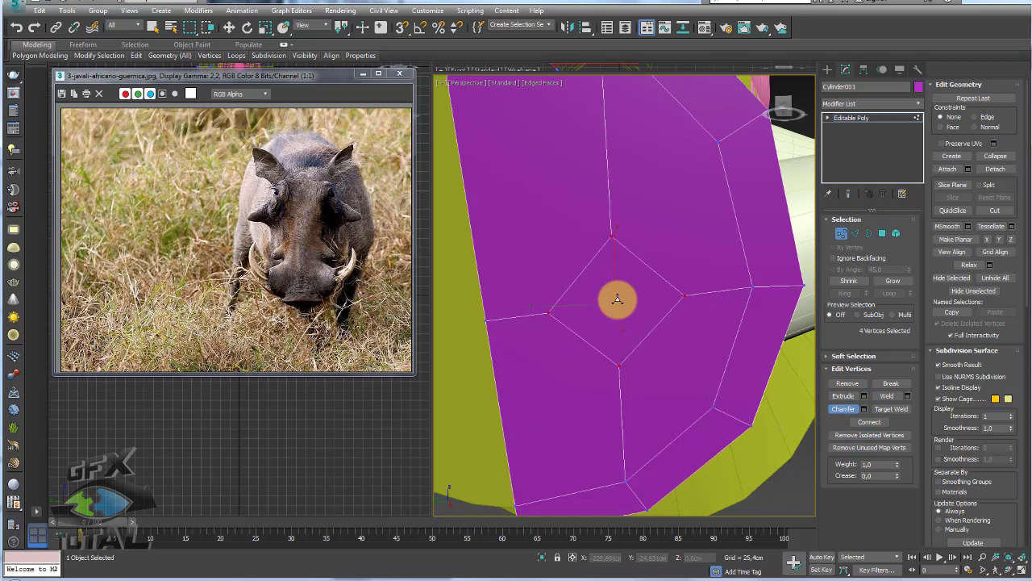
{"action": "key", "text": "w"}
{"action": "middle_click_drag", "start_coordinate": [617, 300], "coordinate": [661, 286], "text": "alt"}
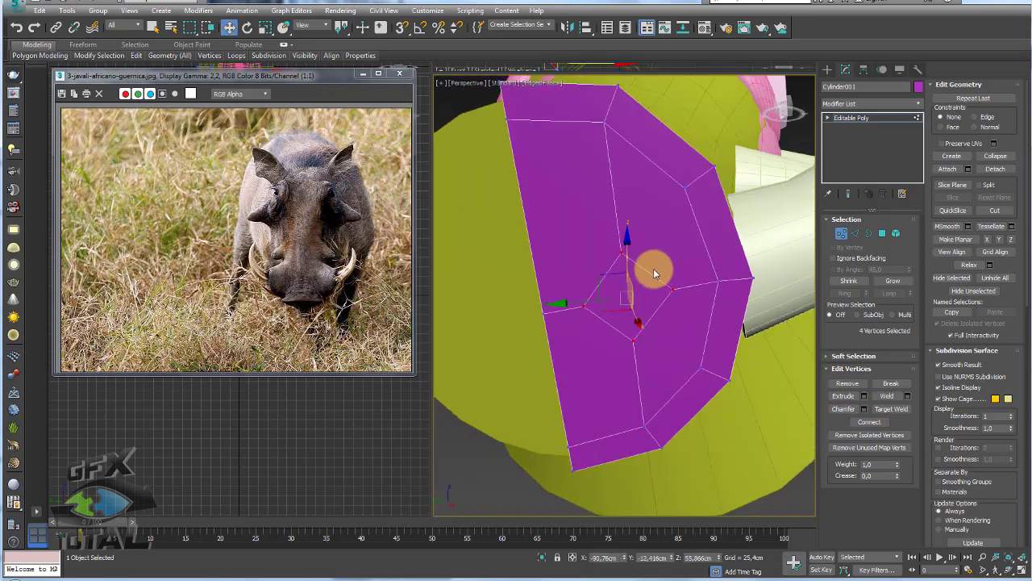
{"action": "key", "text": "alt+c"}
- Cut edges from the inner diamond vertex outward across the patch
{"action": "left_click", "coordinate": [623, 251]}
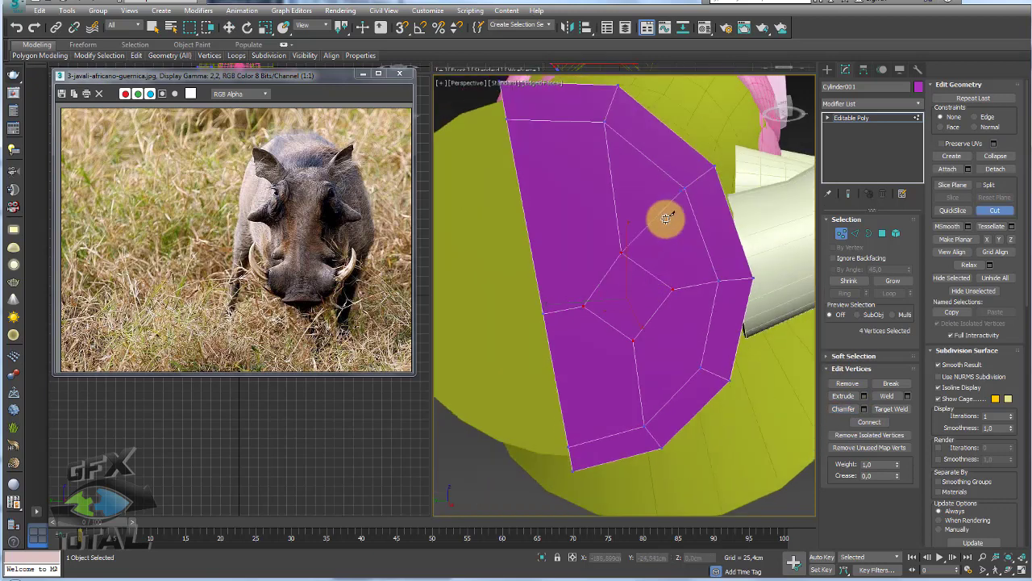
{"action": "left_click", "coordinate": [646, 269]}
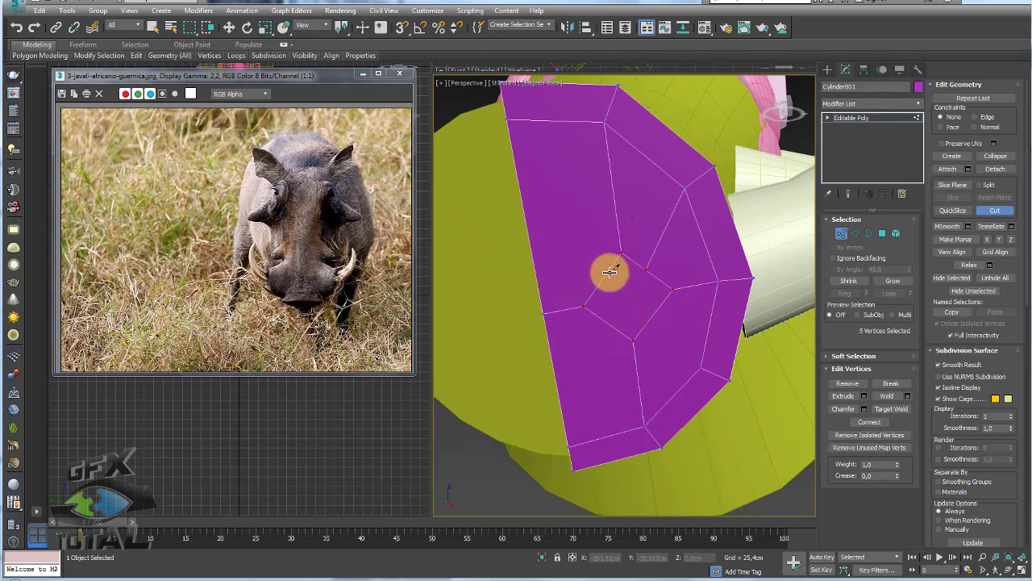
{"action": "left_click", "coordinate": [607, 275]}
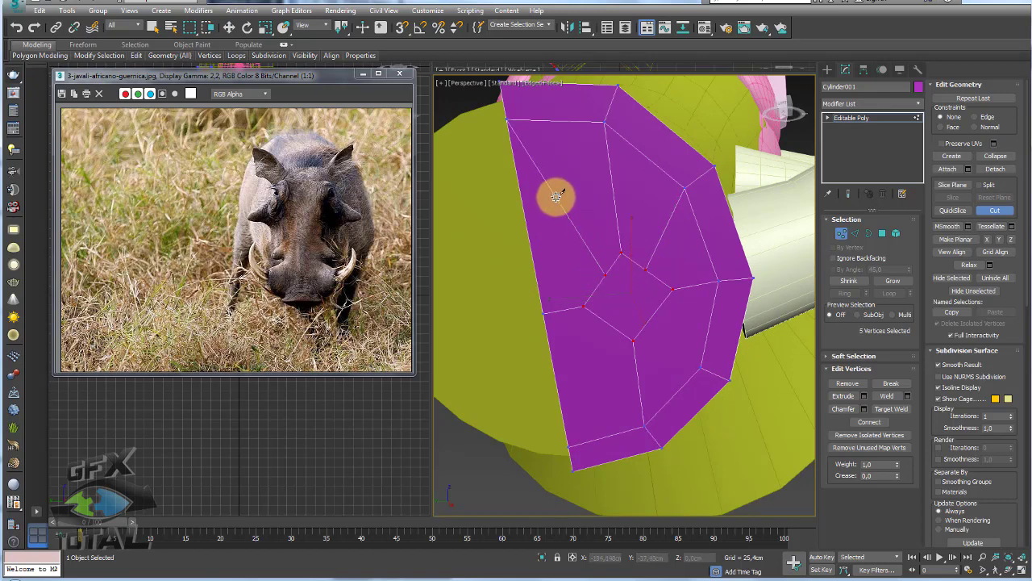
{"action": "left_click", "coordinate": [556, 196]}
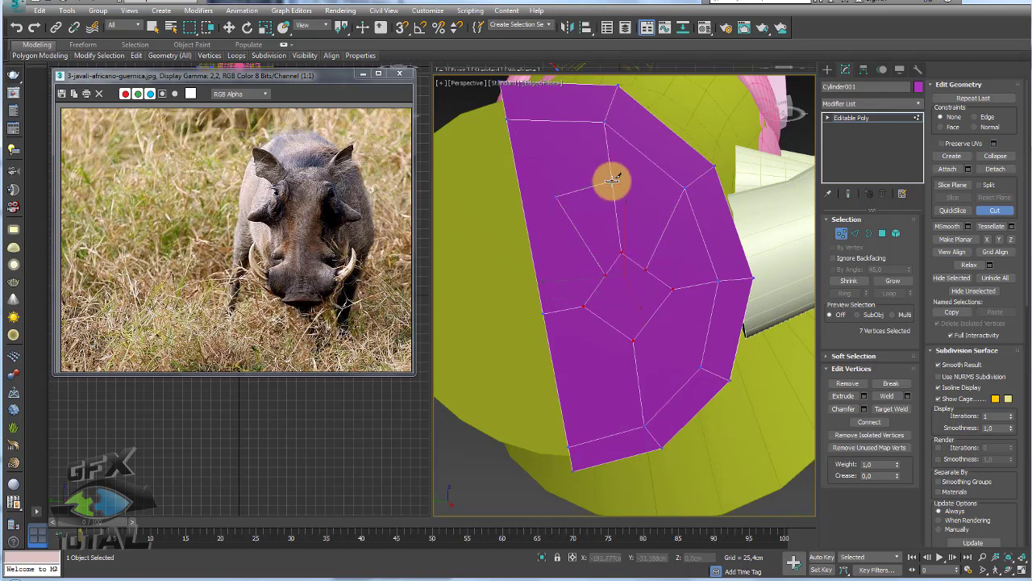
{"action": "left_click", "coordinate": [612, 181]}
{"action": "left_click", "coordinate": [683, 188]}
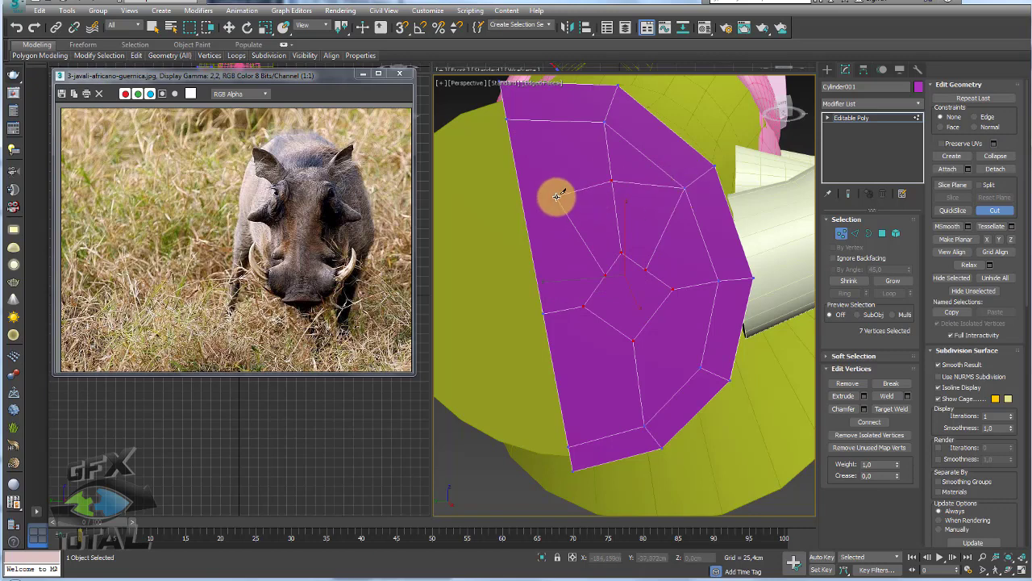
- Cut another edge from the inner vertex to the top and left borders and commit
{"action": "left_click", "coordinate": [558, 195]}
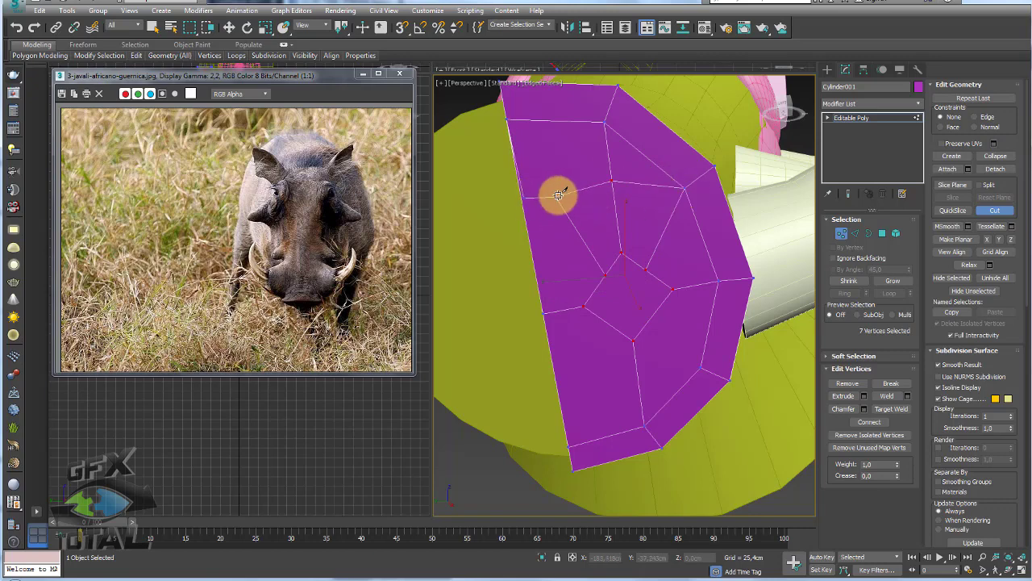
{"action": "left_click", "coordinate": [549, 87]}
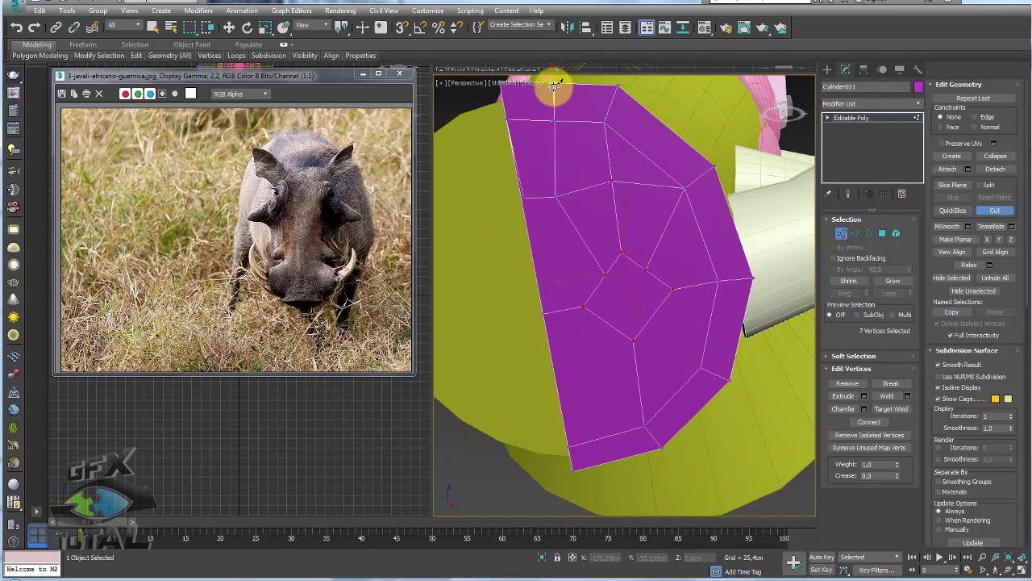
{"action": "mouse_move", "coordinate": [555, 84]}
{"action": "middle_mouse_down", "text": "alt"}
{"action": "mouse_move", "coordinate": [595, 189]}
{"action": "mouse_move", "coordinate": [645, 221]}
{"action": "middle_mouse_up", "text": "alt"}
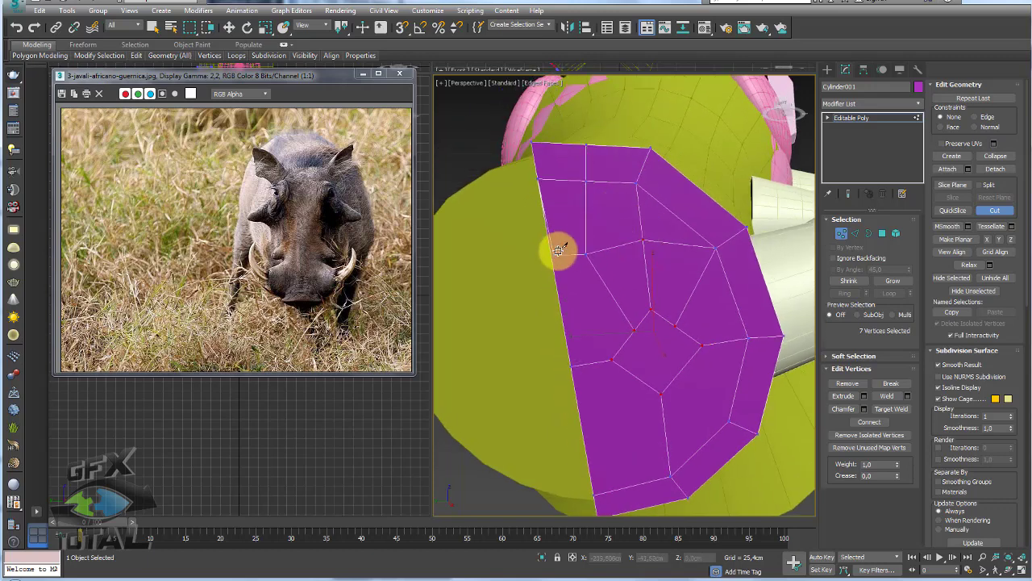
{"action": "scroll", "coordinate": [558, 250], "scroll_direction": "up", "scroll_amount": 5}
{"action": "scroll", "coordinate": [541, 259], "scroll_direction": "down", "scroll_amount": 1}
{"action": "scroll", "coordinate": [553, 258], "scroll_direction": "up", "scroll_amount": 2}
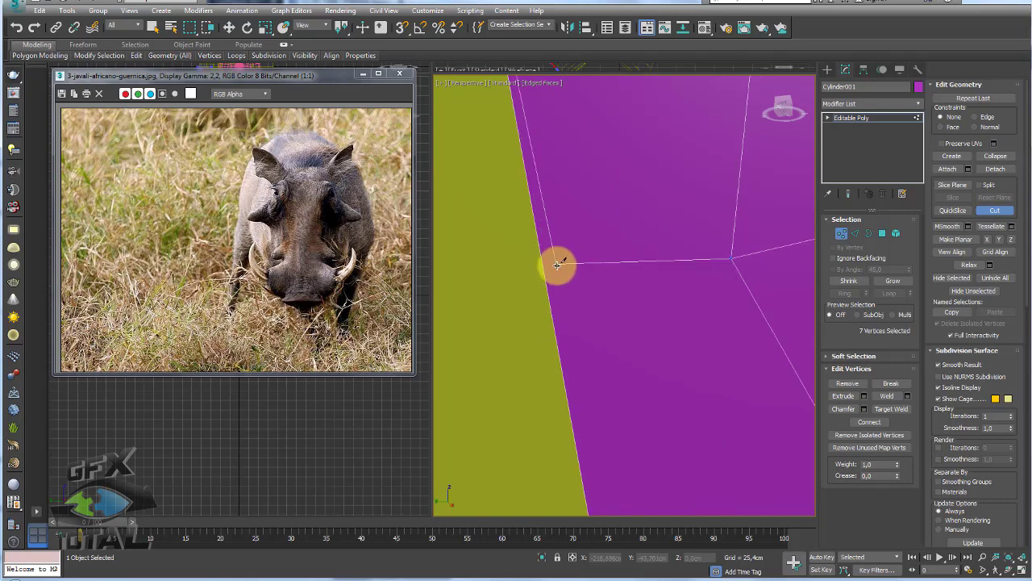
{"action": "left_click", "coordinate": [543, 268]}
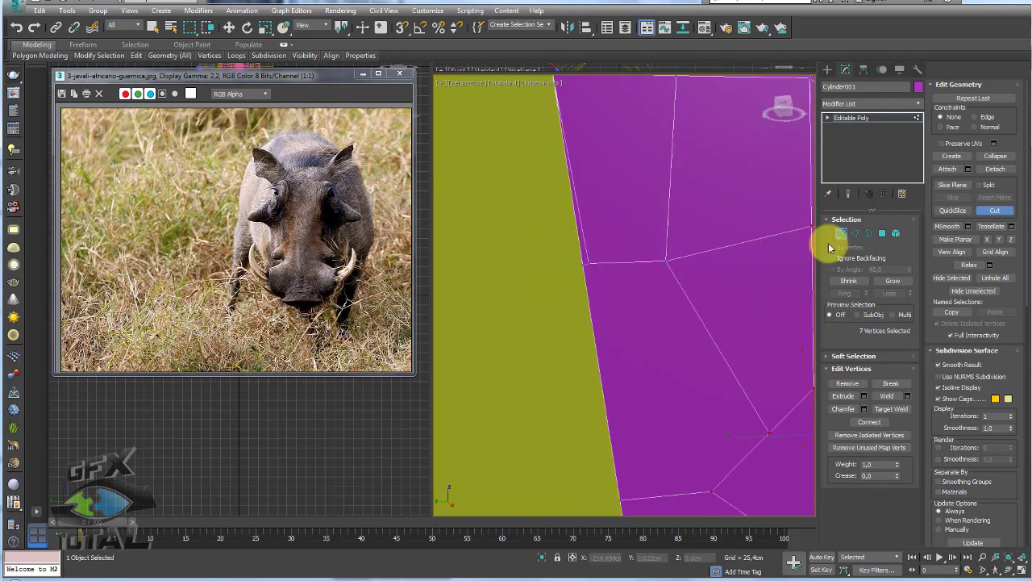
{"action": "left_click", "coordinate": [855, 233]}
- Stop cutting, clear the stray edge selection and orbit around the cylinder
{"action": "right_click", "coordinate": [583, 250]}
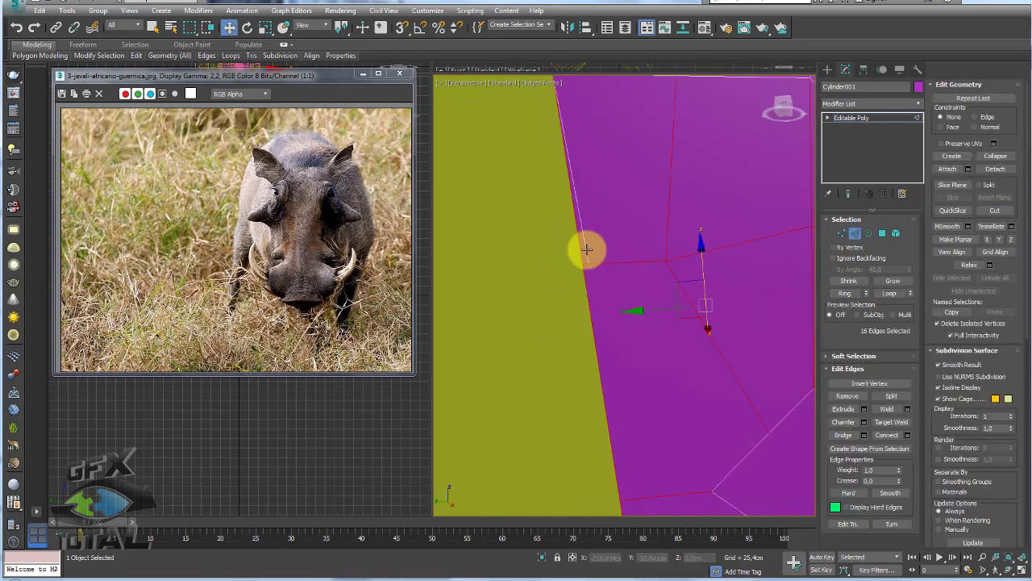
{"action": "left_click", "coordinate": [570, 162]}
{"action": "left_click", "coordinate": [848, 395]}
{"action": "scroll", "coordinate": [697, 320], "scroll_direction": "down", "scroll_amount": 5}
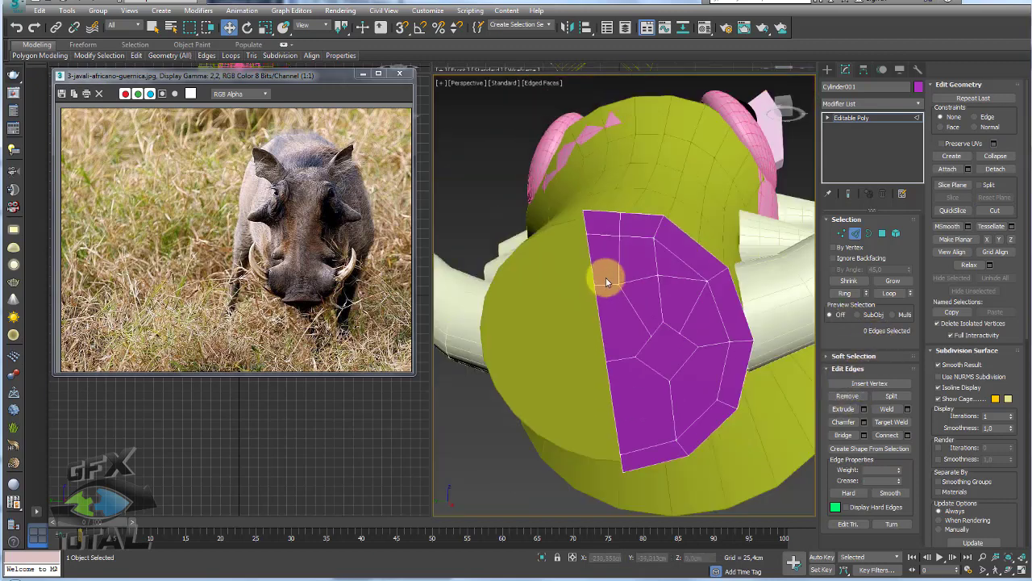
{"action": "mouse_move", "coordinate": [605, 276]}
{"action": "middle_mouse_down", "text": "alt"}
{"action": "mouse_move", "coordinate": [588, 233]}
{"action": "mouse_move", "coordinate": [537, 247]}
{"action": "mouse_move", "coordinate": [610, 251]}
{"action": "middle_mouse_up", "text": "alt"}
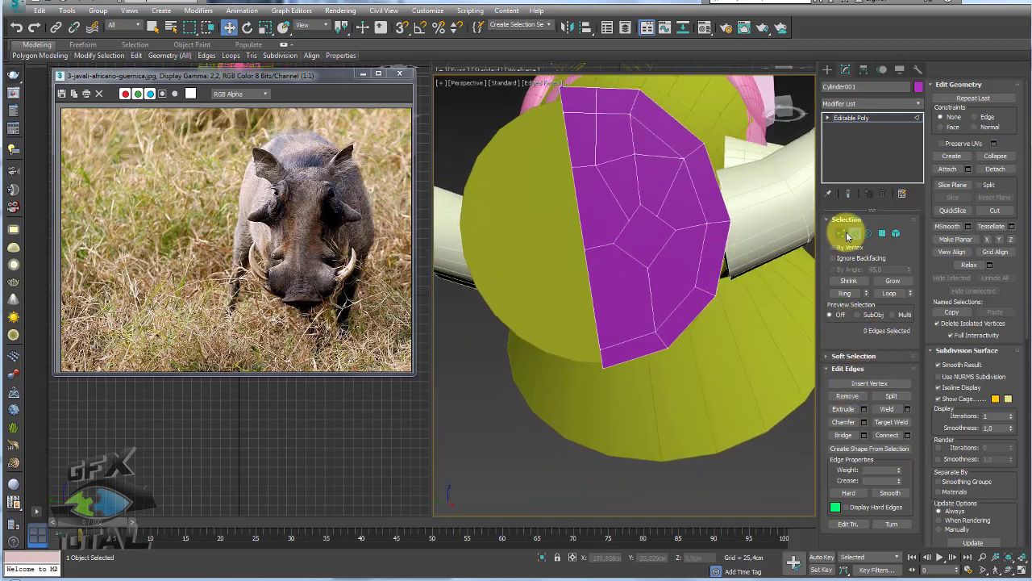
{"action": "scroll", "coordinate": [646, 266], "scroll_direction": "up", "scroll_amount": 3}
{"action": "scroll", "coordinate": [637, 258], "scroll_direction": "down", "scroll_amount": 1}
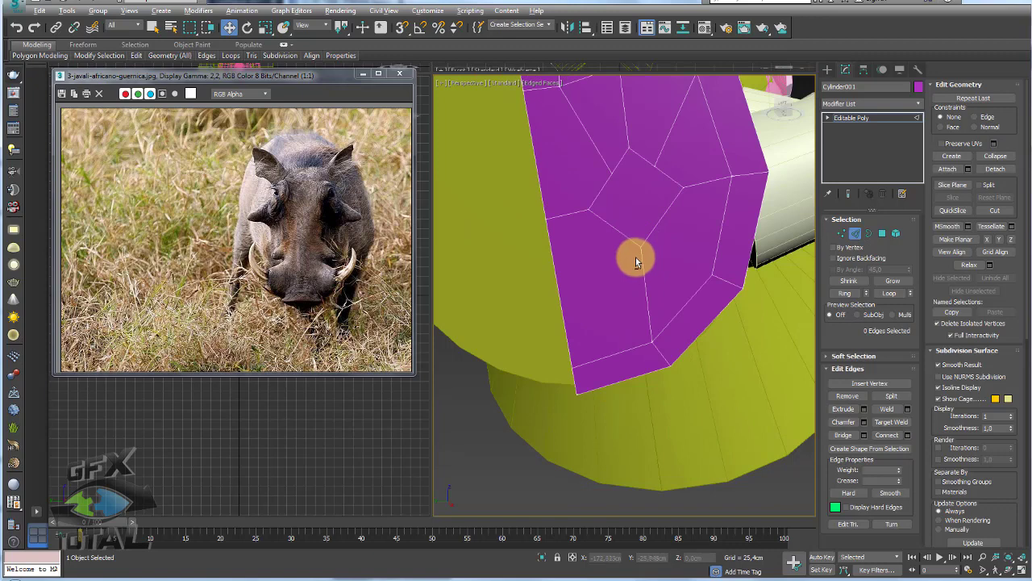
- Cut a closed ring of new edges around the centre of the purple patch
{"action": "key", "text": "alt+c"}
{"action": "left_click", "coordinate": [615, 231]}
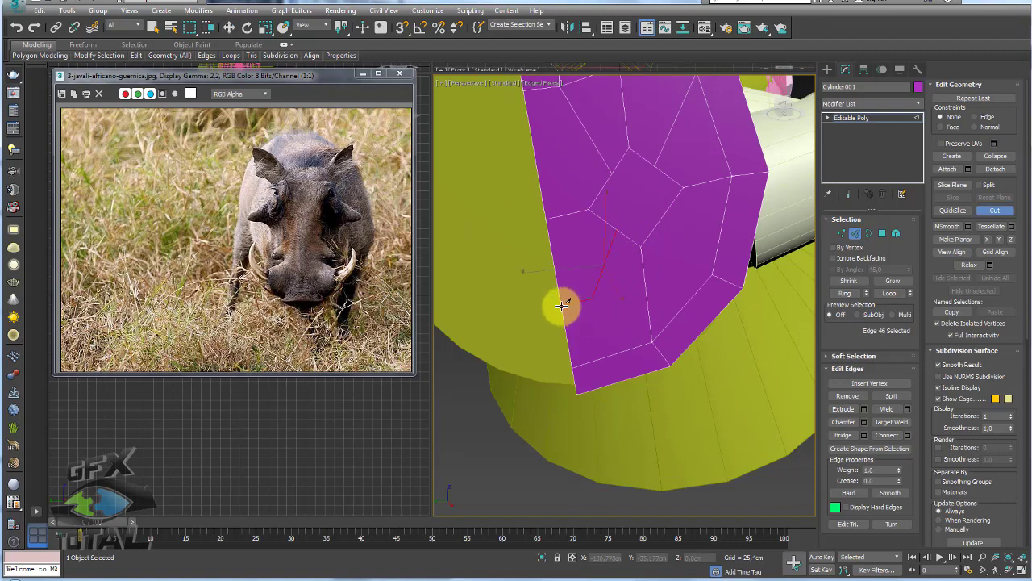
{"action": "left_click", "coordinate": [563, 305]}
{"action": "left_click", "coordinate": [595, 298]}
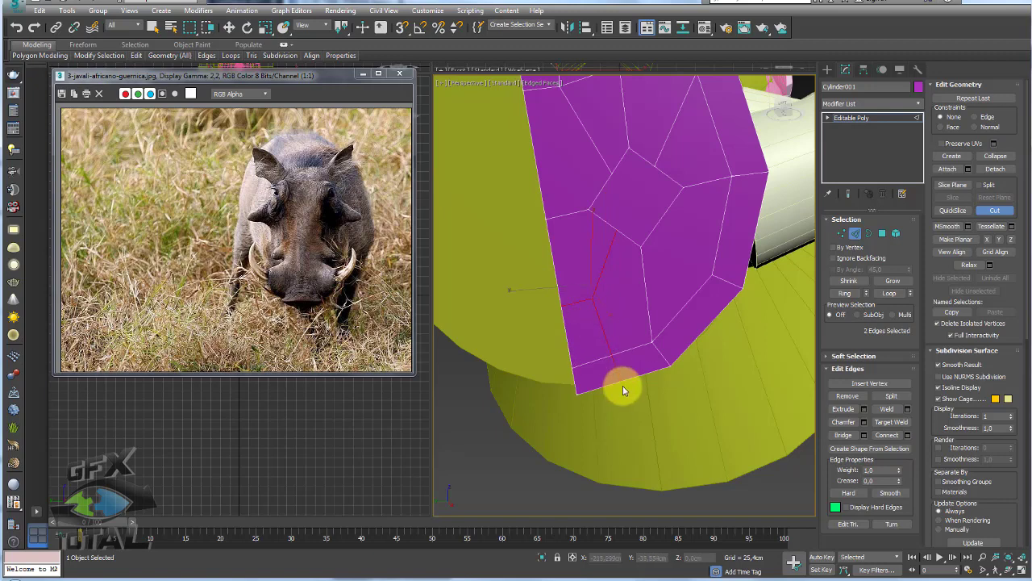
{"action": "left_click", "coordinate": [620, 380]}
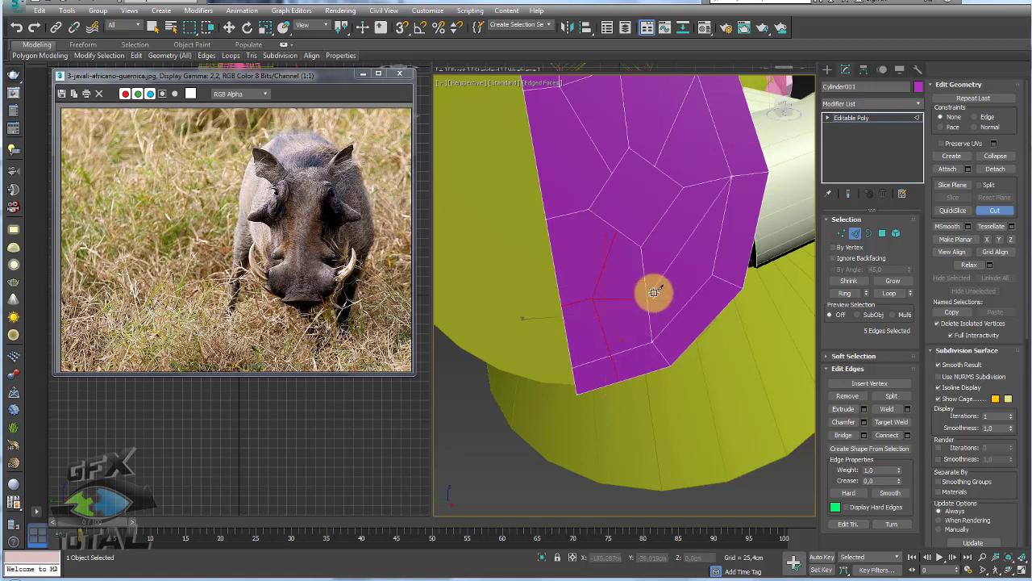
{"action": "left_click", "coordinate": [654, 292]}
{"action": "left_click", "coordinate": [694, 216]}
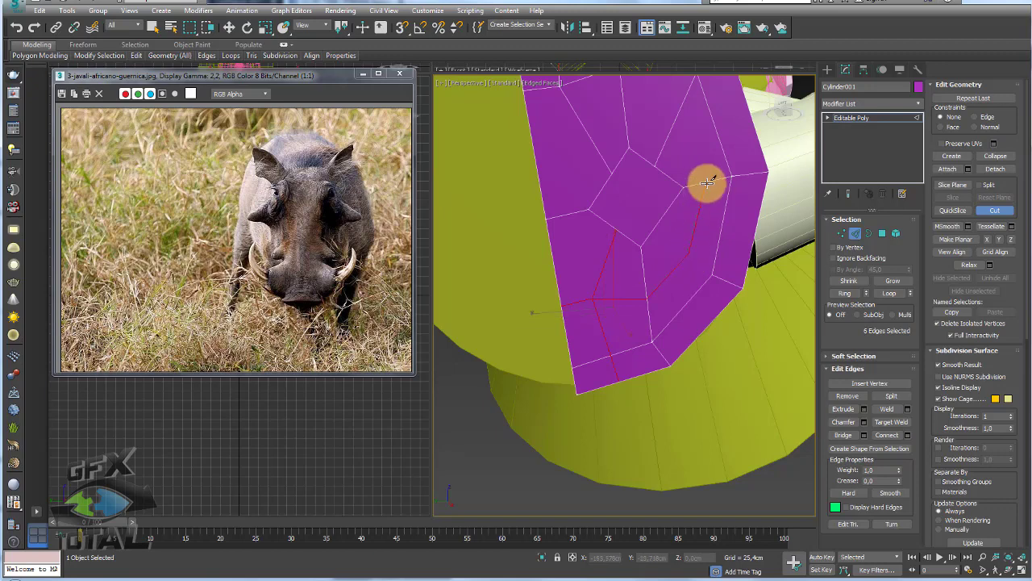
{"action": "left_click", "coordinate": [707, 182]}
{"action": "left_click", "coordinate": [681, 111]}
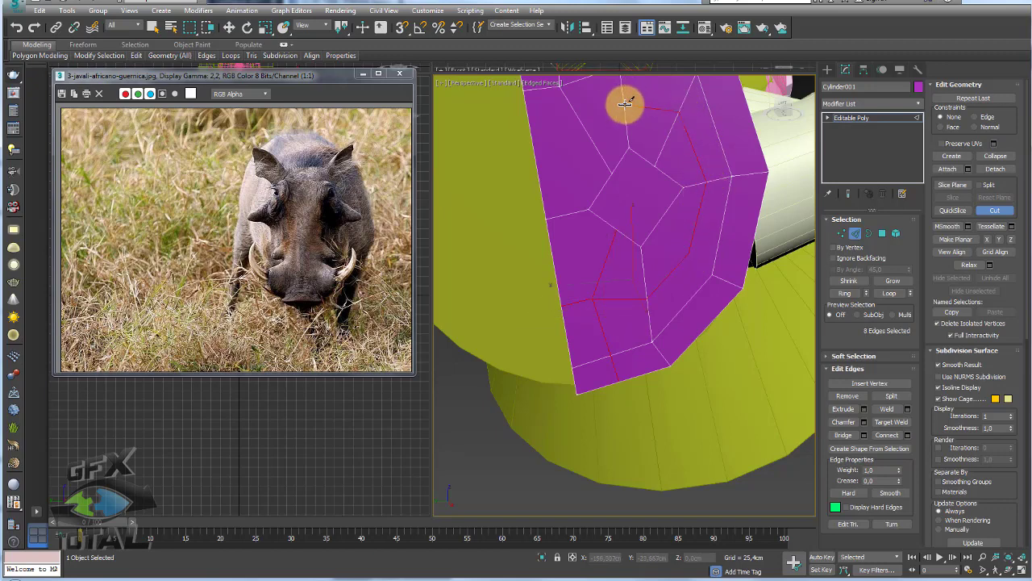
{"action": "left_click", "coordinate": [624, 103]}
{"action": "left_click", "coordinate": [560, 131]}
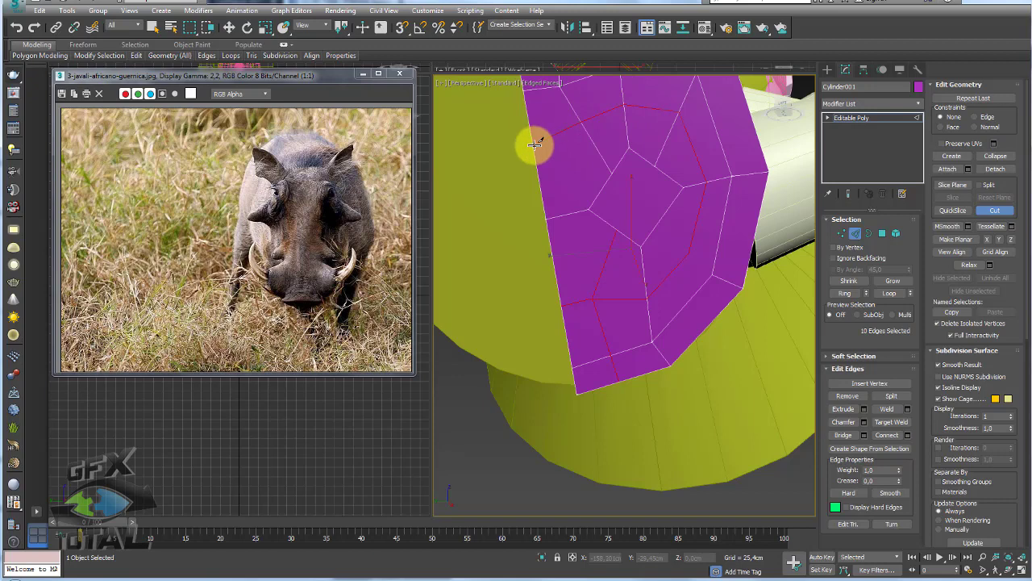
{"action": "left_click", "coordinate": [629, 229]}
{"action": "middle_click_drag", "start_coordinate": [629, 228], "coordinate": [672, 224], "text": "alt"}
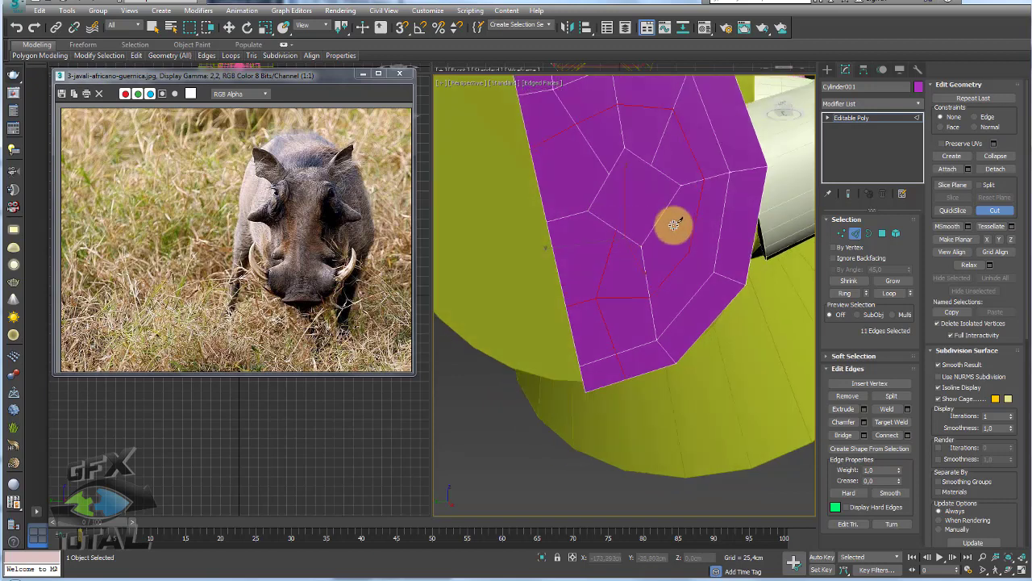
- Adjust two vertices of the new ring and add one more cut edge near the loop
{"action": "left_click", "coordinate": [841, 234], "text": "ctrl"}
{"action": "key", "text": "w"}
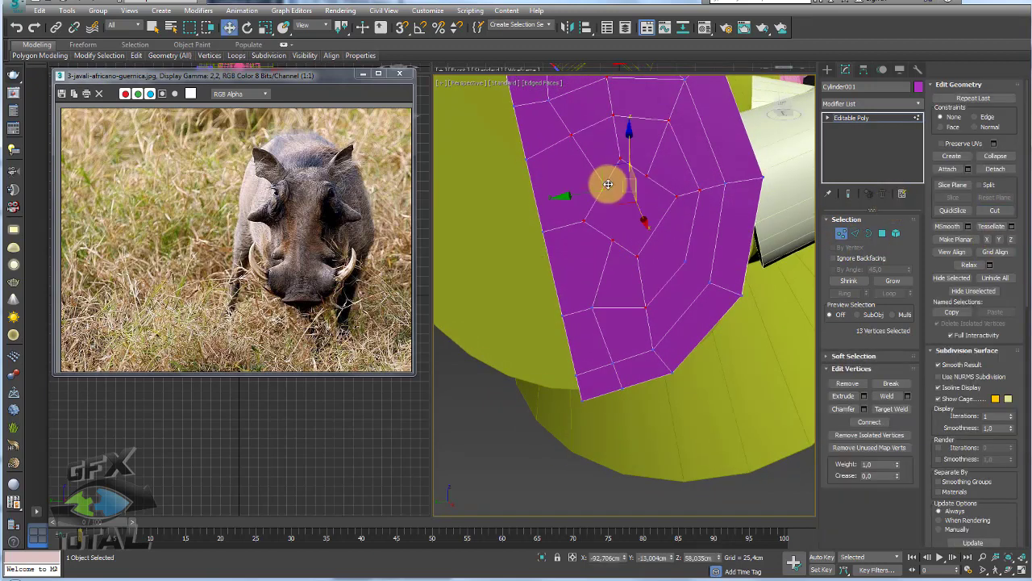
{"action": "left_click", "coordinate": [639, 178]}
{"action": "mouse_move", "coordinate": [673, 249]}
{"action": "middle_mouse_down", "text": "alt"}
{"action": "mouse_move", "coordinate": [647, 249]}
{"action": "mouse_move", "coordinate": [643, 230]}
{"action": "middle_mouse_up", "text": "alt"}
{"action": "left_click", "coordinate": [638, 230]}
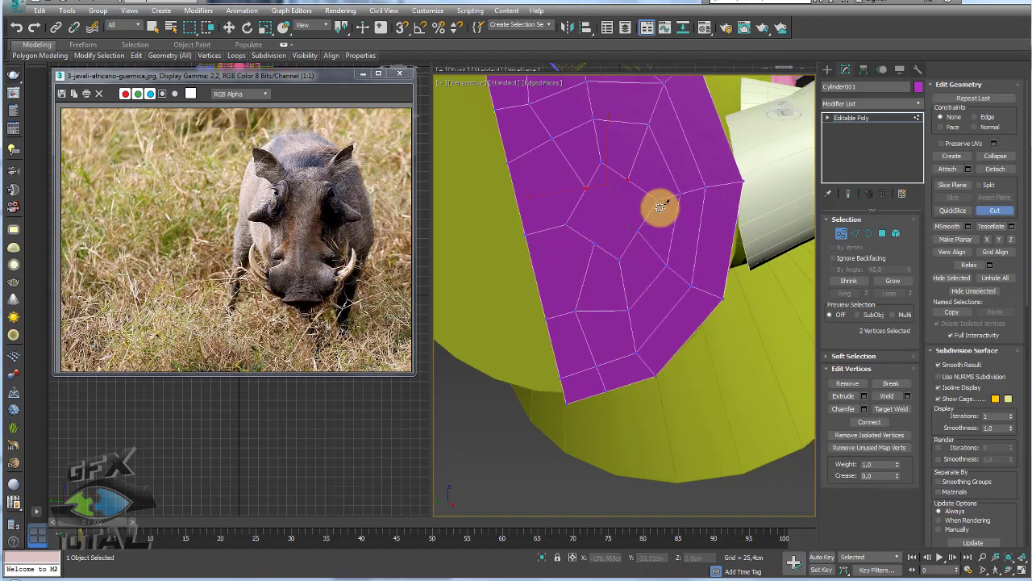
{"action": "key", "text": "w"}
{"action": "left_click", "coordinate": [882, 233]}
- Delete the patch's central face and select the resulting hole's border
{"action": "left_click", "coordinate": [615, 223]}
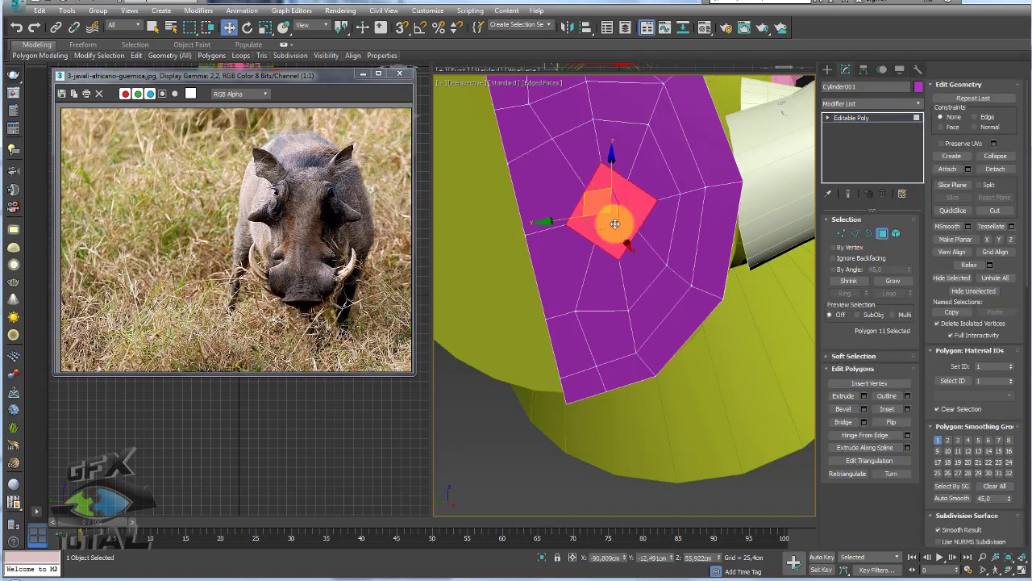
{"action": "key", "text": "Delete"}
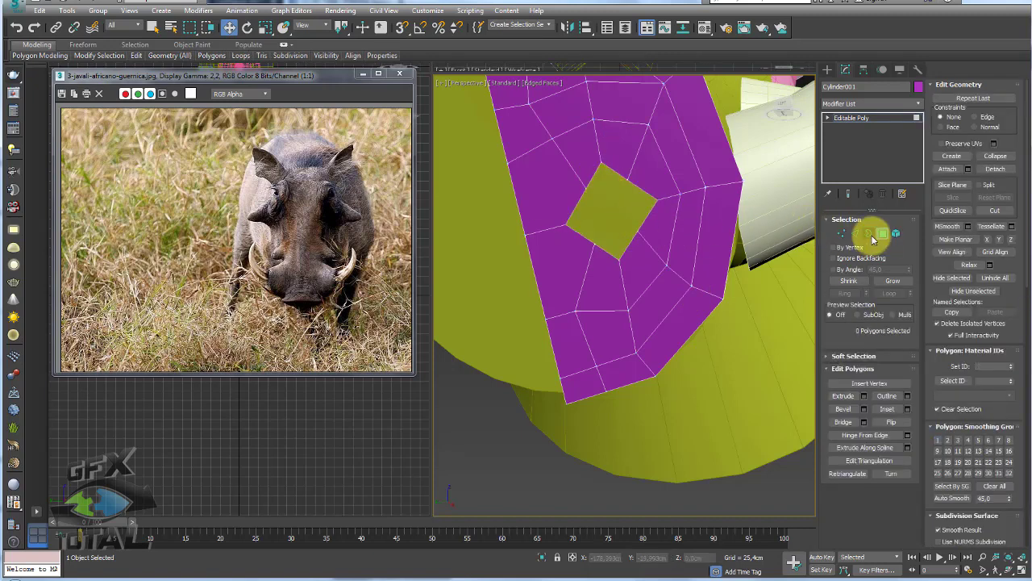
{"action": "left_click", "coordinate": [868, 233]}
{"action": "left_click", "coordinate": [648, 189]}
{"action": "middle_click_drag", "start_coordinate": [652, 218], "coordinate": [891, 139], "text": "alt"}
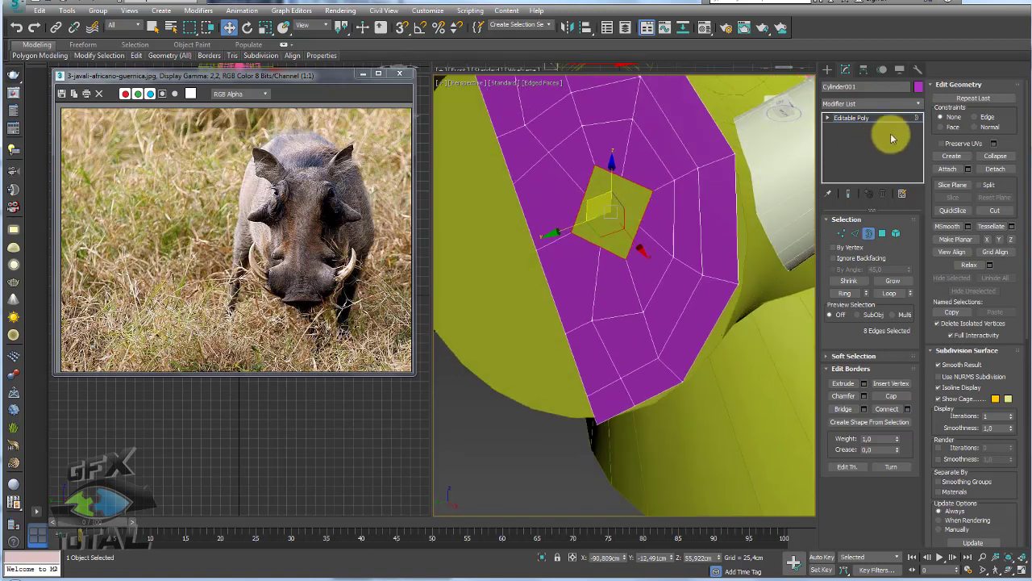
- Round the hole border into an octagon with a Spherify modifier, then remove the modifier
{"action": "left_click", "coordinate": [917, 104]}
{"action": "left_click_drag", "start_coordinate": [920, 117], "coordinate": [929, 448]}
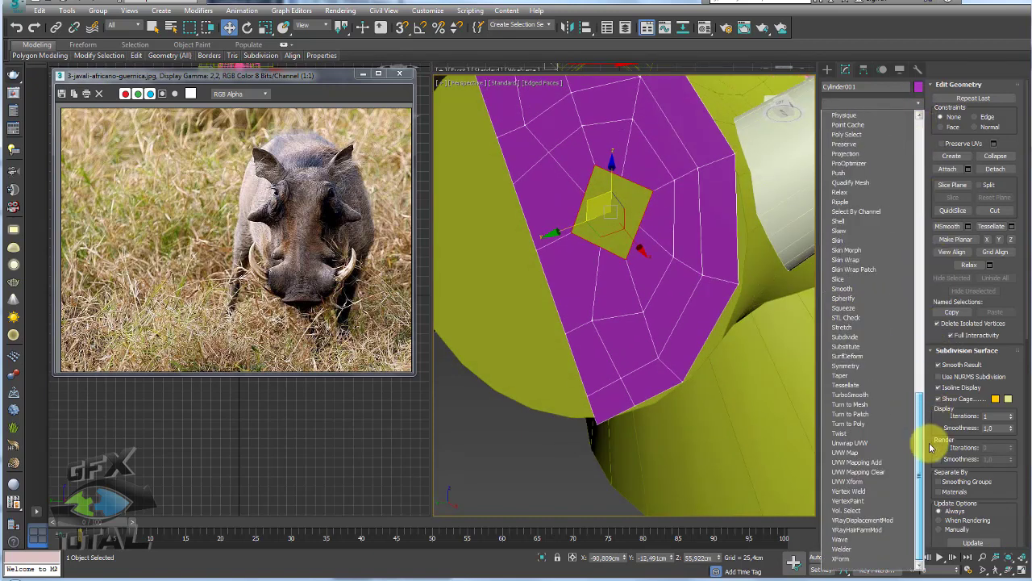
{"action": "left_click", "coordinate": [851, 298]}
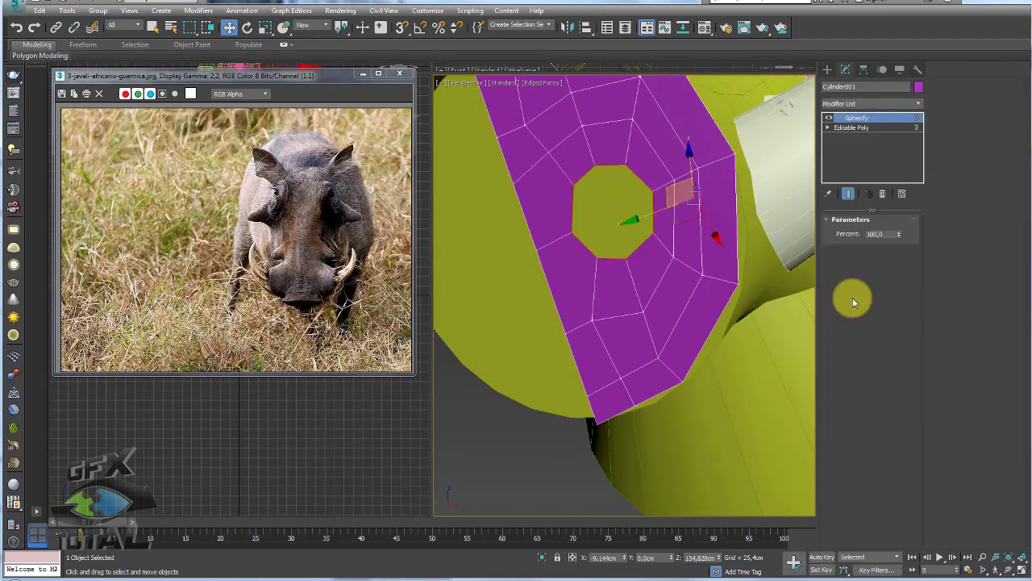
{"action": "mouse_move", "coordinate": [661, 230]}
{"action": "middle_mouse_down", "text": "alt"}
{"action": "mouse_move", "coordinate": [682, 214]}
{"action": "mouse_move", "coordinate": [658, 235]}
{"action": "middle_mouse_up", "text": "alt"}
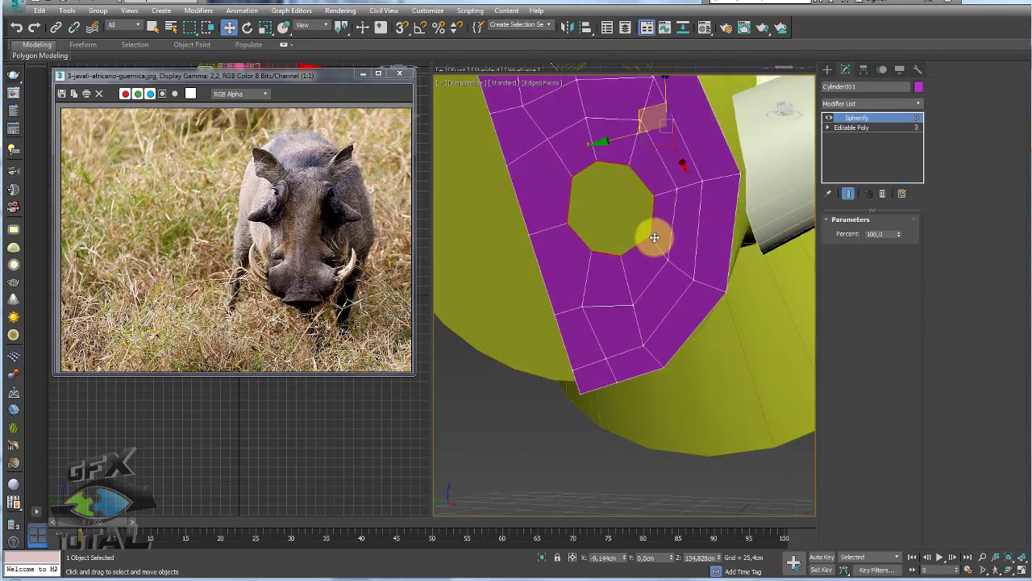
{"action": "left_click", "coordinate": [882, 194]}
{"action": "left_click", "coordinate": [868, 233]}
- Shrink the nostril border slightly, then Shift-move it to extrude an inward rim strip
{"action": "middle_click_drag", "start_coordinate": [662, 189], "coordinate": [643, 195], "text": "alt"}
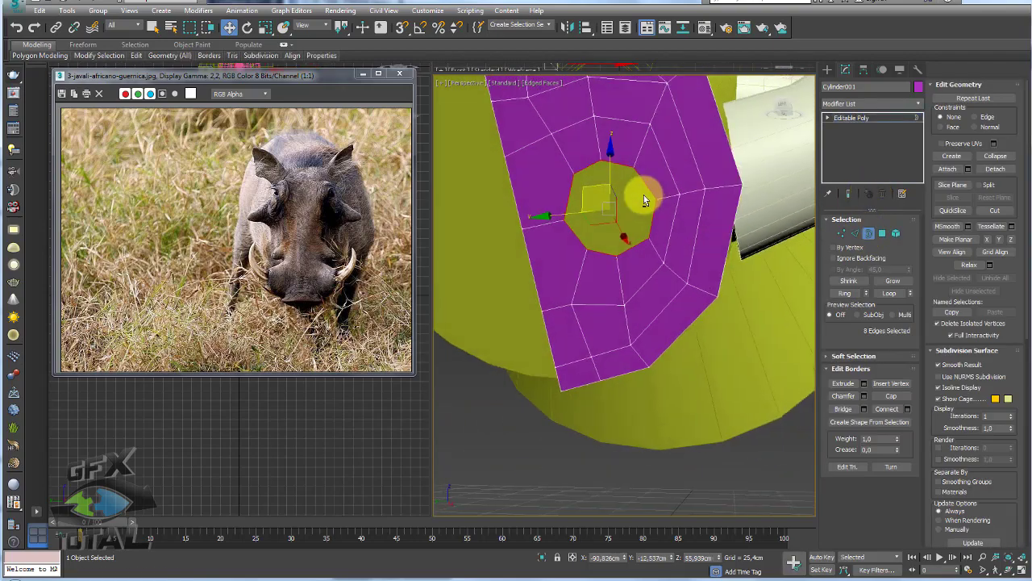
{"action": "key", "text": "e"}
{"action": "key", "text": "r"}
{"action": "left_click_drag", "start_coordinate": [613, 210], "coordinate": [615, 220]}
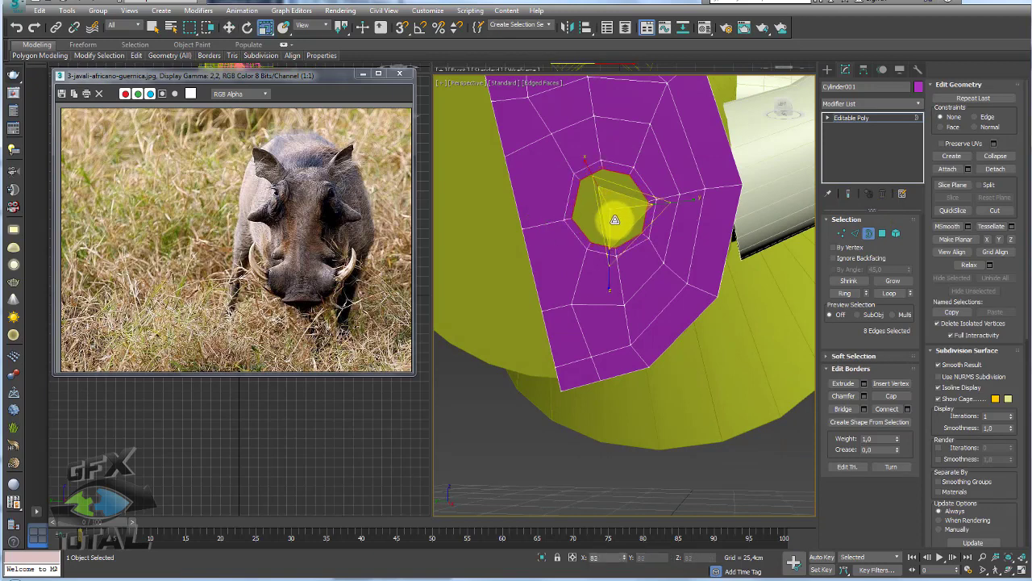
{"action": "mouse_move", "coordinate": [612, 223]}
{"action": "middle_mouse_down", "text": "alt"}
{"action": "mouse_move", "coordinate": [654, 218]}
{"action": "mouse_move", "coordinate": [604, 189]}
{"action": "middle_mouse_up", "text": "alt"}
{"action": "key", "text": "w"}
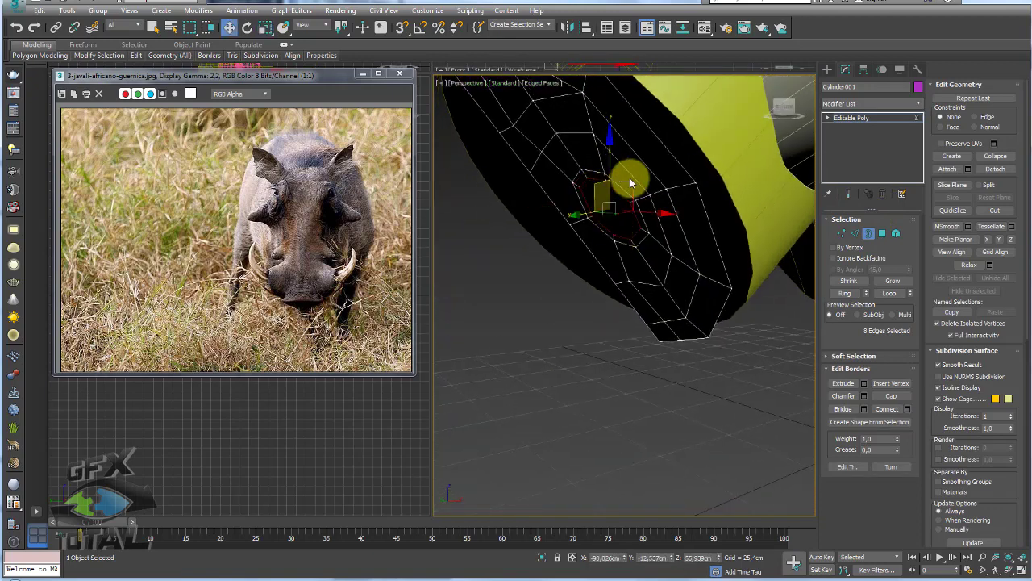
{"action": "mouse_move", "coordinate": [629, 181]}
{"action": "left_mouse_down", "text": "shift"}
{"action": "mouse_move", "coordinate": [664, 175]}
{"action": "mouse_move", "coordinate": [647, 181]}
{"action": "left_mouse_up", "text": "shift"}
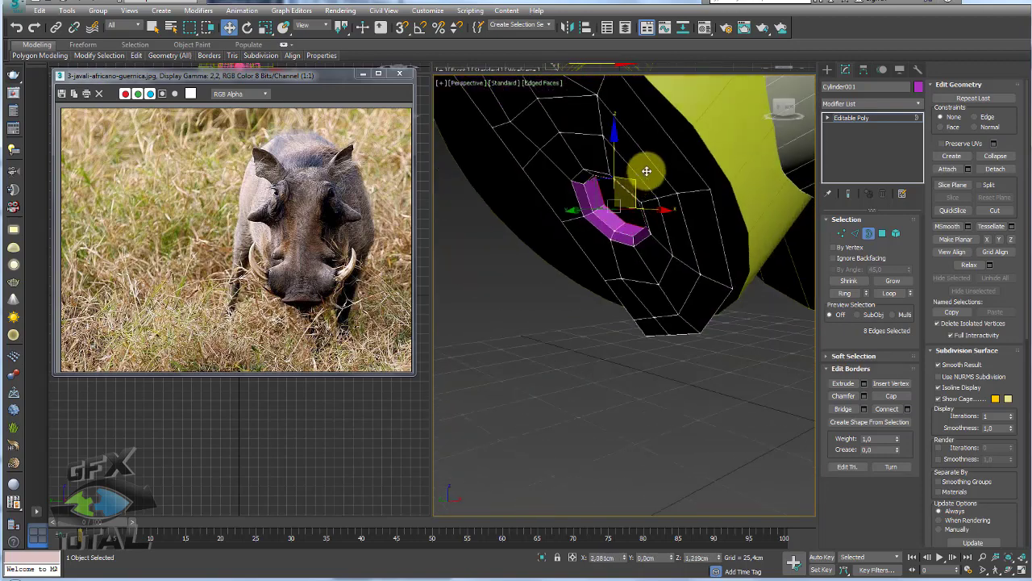
{"action": "key", "text": "r"}
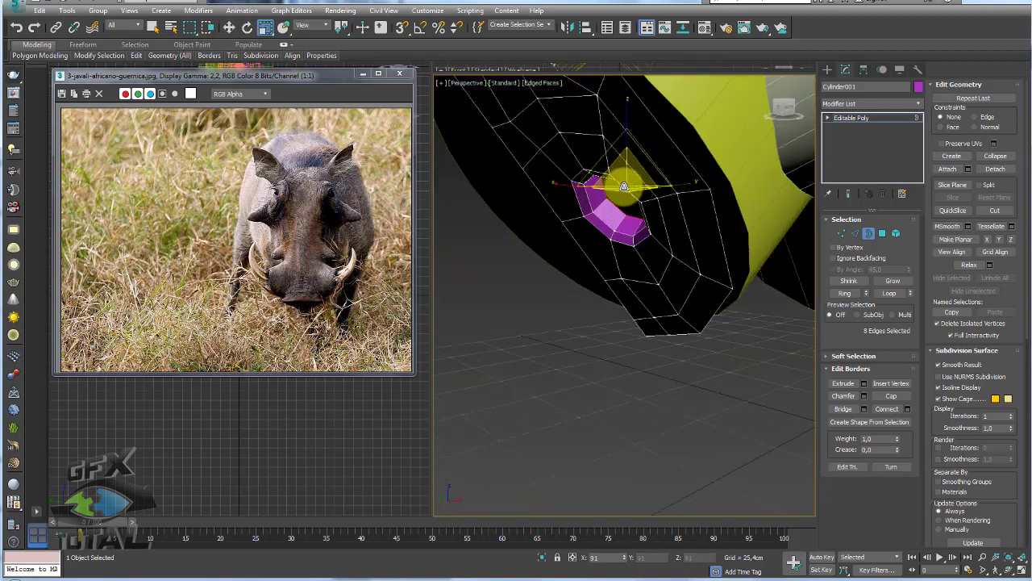
{"action": "mouse_move", "coordinate": [622, 179]}
{"action": "middle_mouse_down", "text": "alt"}
{"action": "mouse_move", "coordinate": [666, 183]}
{"action": "mouse_move", "coordinate": [692, 169]}
{"action": "mouse_move", "coordinate": [679, 229]}
{"action": "middle_mouse_up", "text": "alt"}
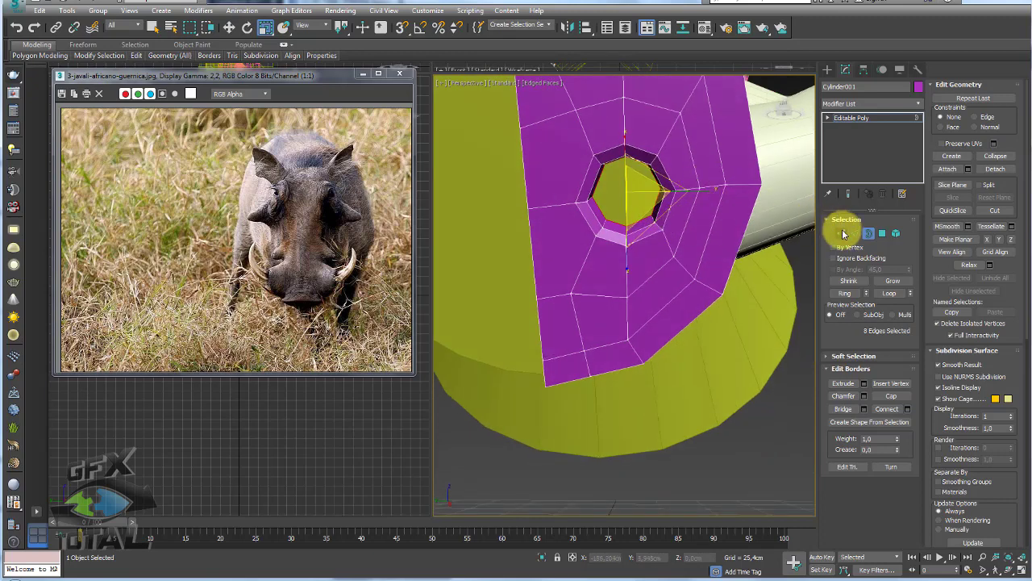
{"action": "left_click", "coordinate": [883, 233]}
- Select four polygons on the nostril rim and nudge them up-left
{"action": "left_click", "coordinate": [647, 219]}
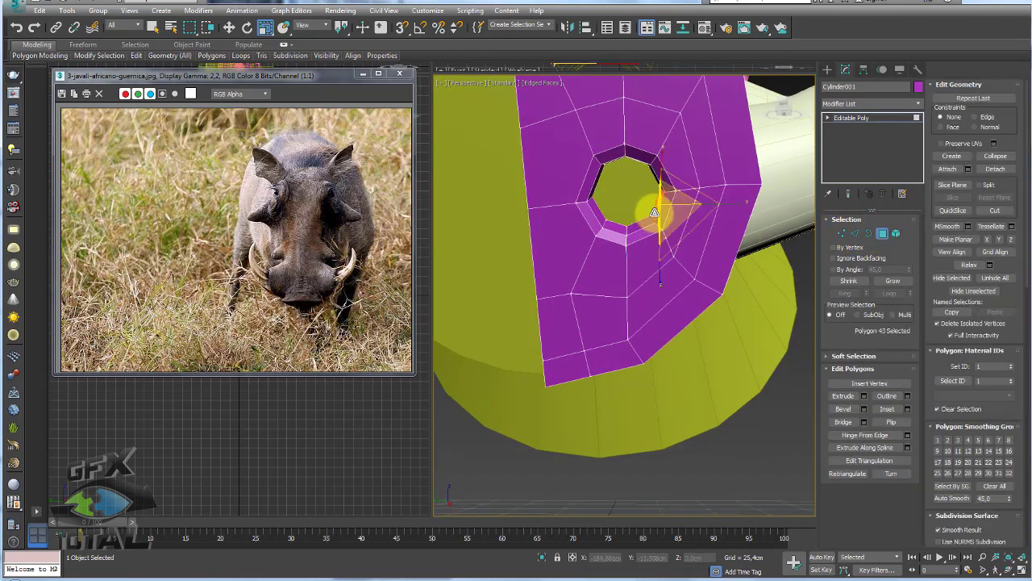
{"action": "left_click", "coordinate": [648, 219], "text": "ctrl"}
{"action": "middle_click_drag", "start_coordinate": [648, 219], "coordinate": [666, 206], "text": "alt"}
{"action": "key", "text": "w"}
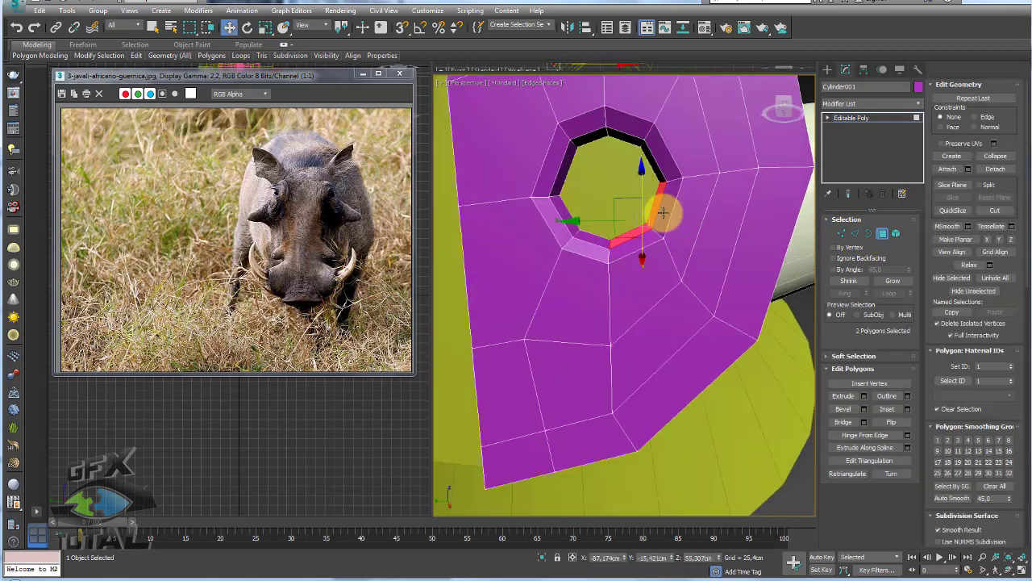
{"action": "left_click", "coordinate": [662, 212], "text": "ctrl"}
{"action": "left_click", "coordinate": [645, 223], "text": "ctrl"}
{"action": "left_click_drag", "start_coordinate": [631, 201], "coordinate": [622, 192]}
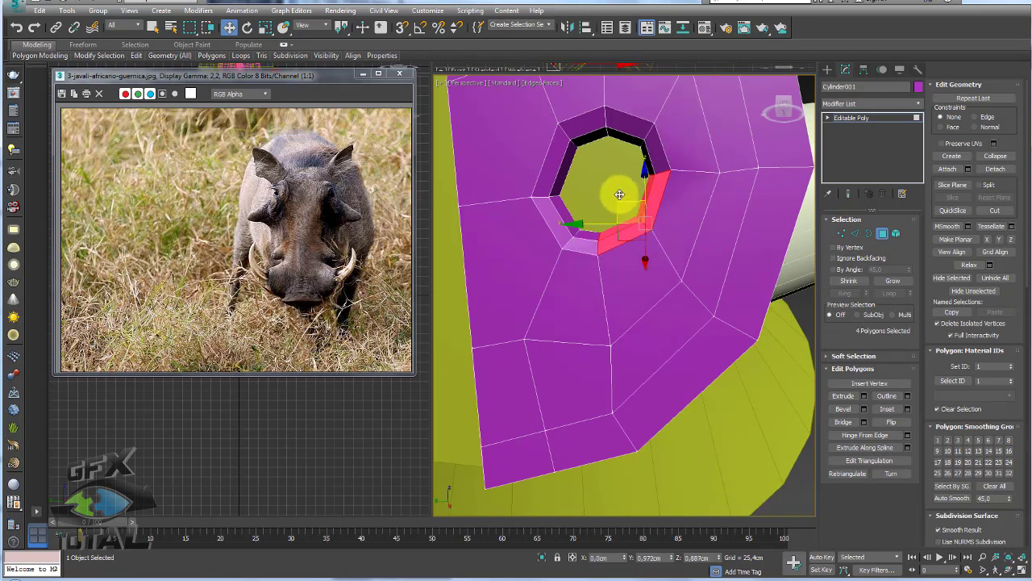
- Remove three edges in the upper area of the snout cap face
{"action": "left_click", "coordinate": [853, 234]}
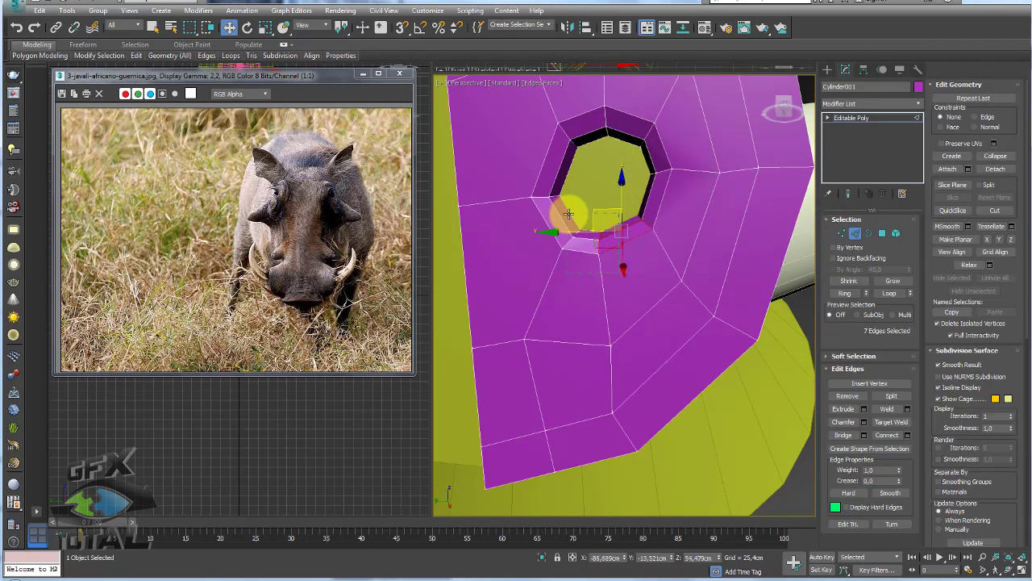
{"action": "left_click", "coordinate": [653, 207]}
{"action": "middle_click_drag", "start_coordinate": [652, 207], "coordinate": [674, 198], "text": "alt"}
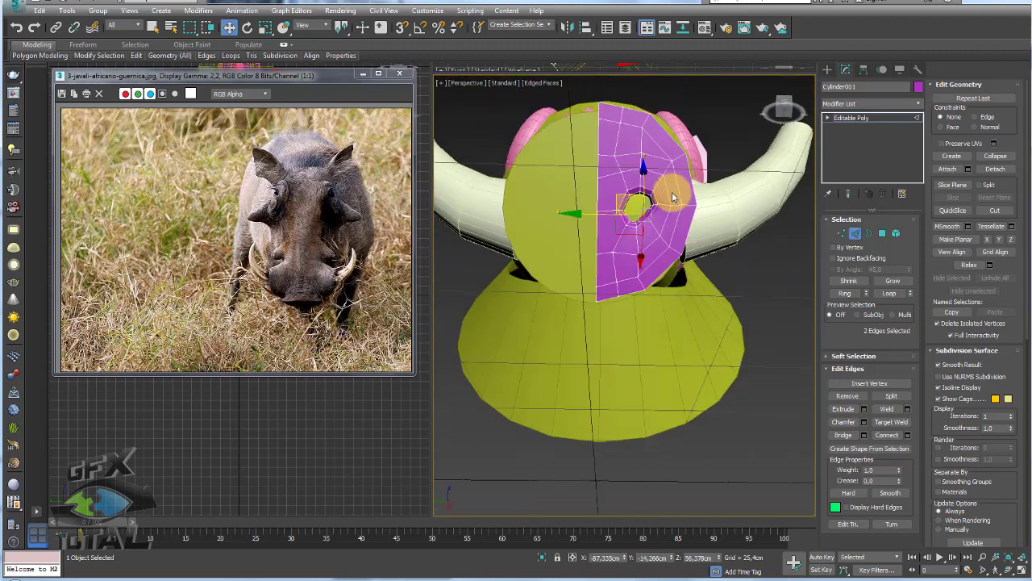
{"action": "scroll", "coordinate": [645, 162], "scroll_direction": "up", "scroll_amount": 3}
{"action": "scroll", "coordinate": [709, 169], "scroll_direction": "up", "scroll_amount": 3}
{"action": "scroll", "coordinate": [660, 243], "scroll_direction": "up", "scroll_amount": 2}
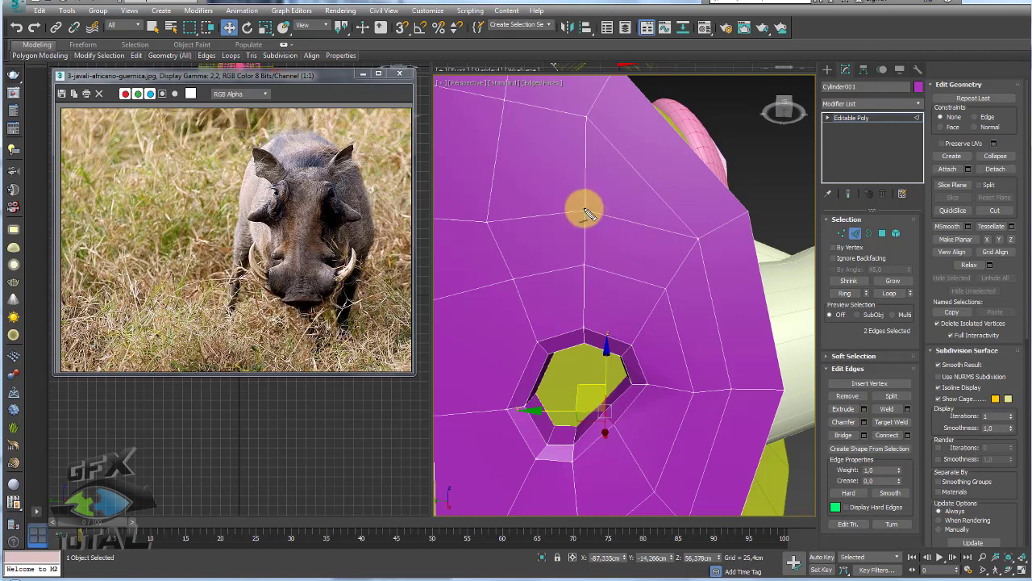
{"action": "left_click_drag", "start_coordinate": [586, 212], "coordinate": [592, 225]}
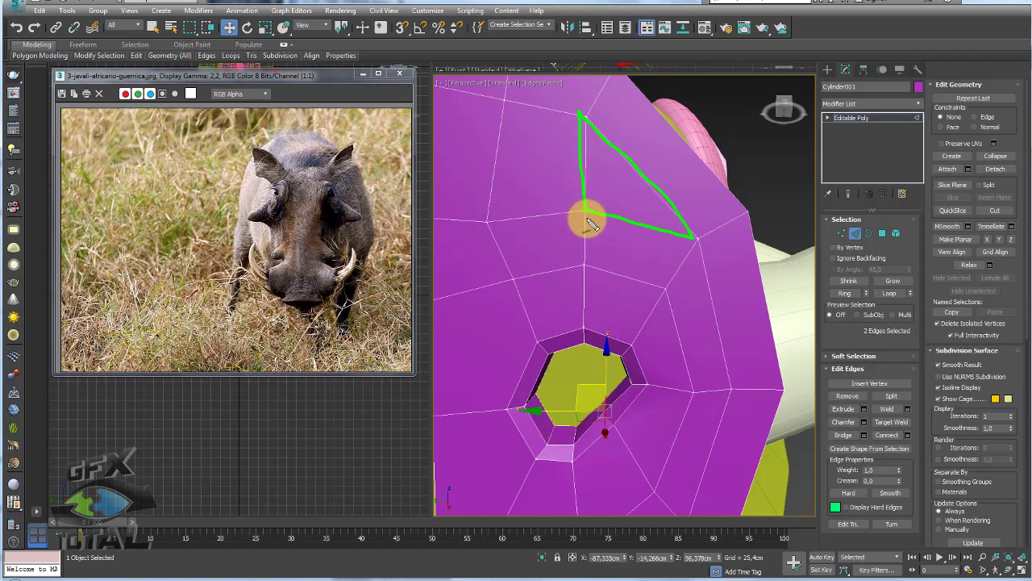
{"action": "scroll", "coordinate": [613, 226], "scroll_direction": "down", "scroll_amount": 2}
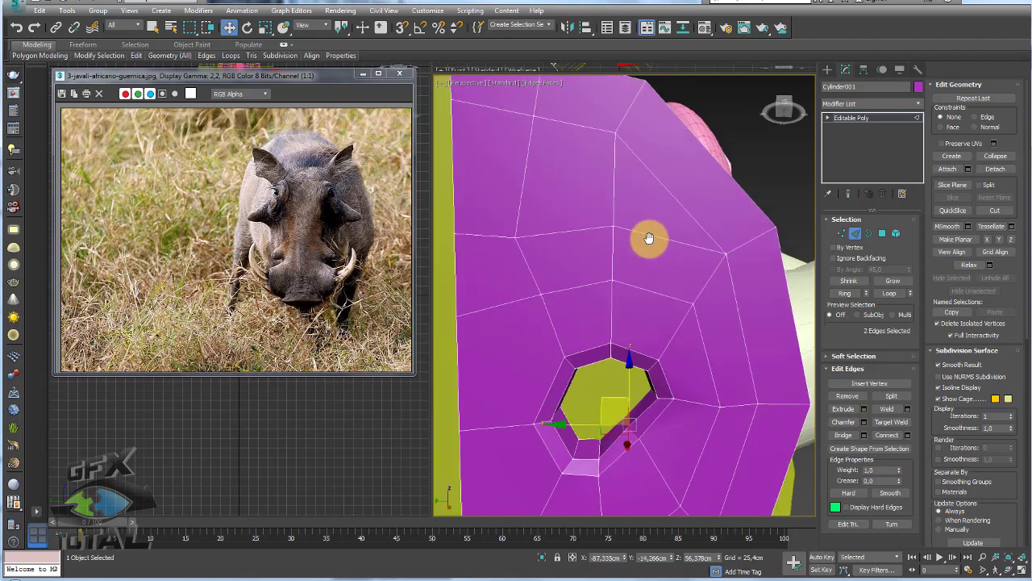
{"action": "scroll", "coordinate": [650, 234], "scroll_direction": "down", "scroll_amount": 5}
{"action": "scroll", "coordinate": [642, 237], "scroll_direction": "down", "scroll_amount": 2}
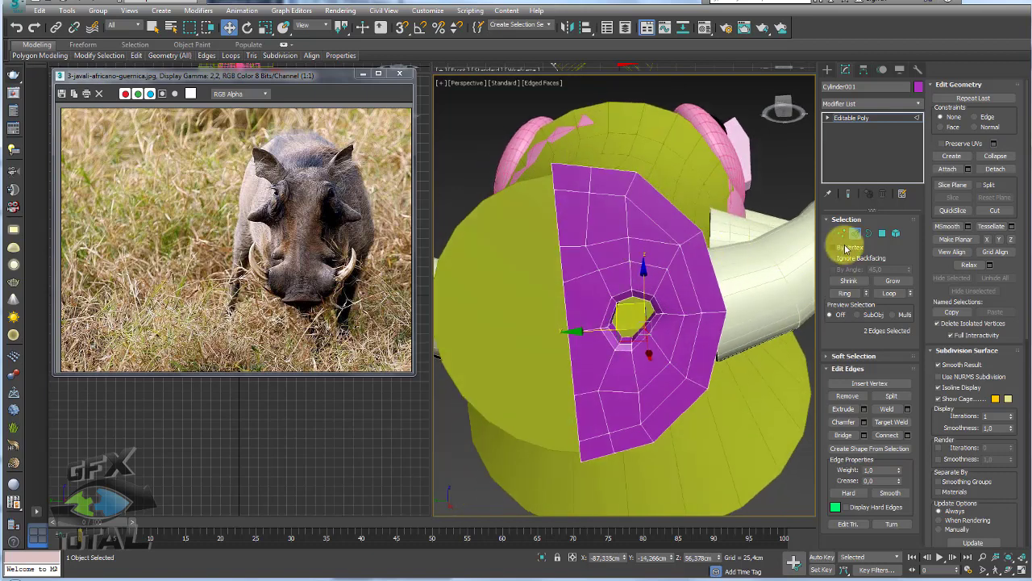
{"action": "left_click", "coordinate": [649, 235]}
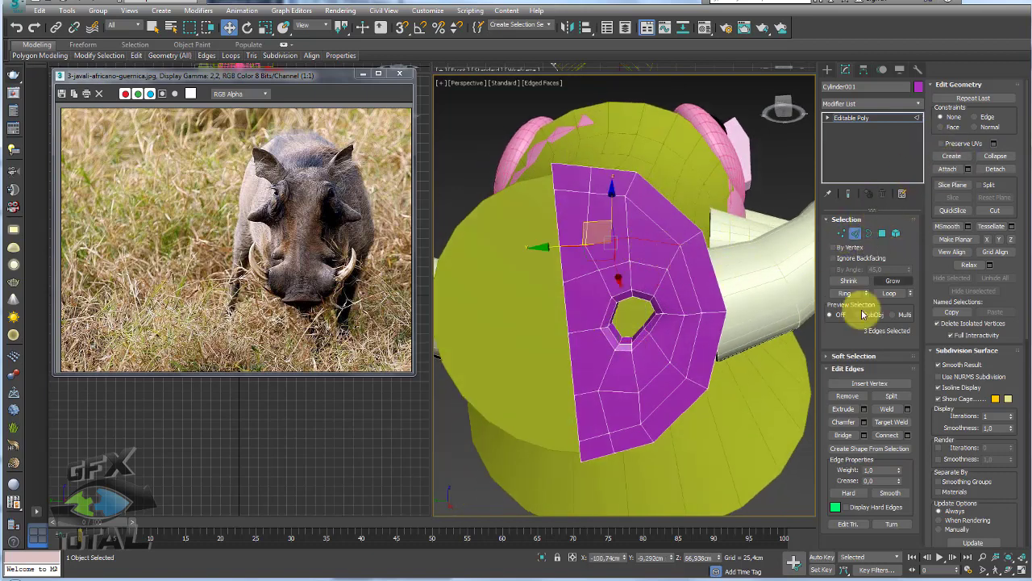
{"action": "left_click", "coordinate": [851, 396]}
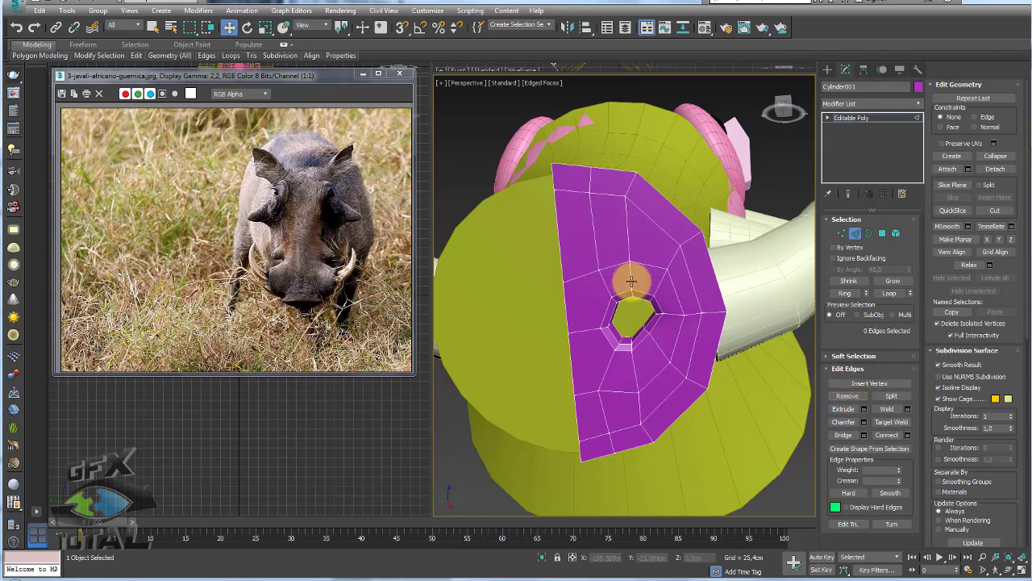
{"action": "mouse_move", "coordinate": [639, 379]}
{"action": "middle_mouse_down", "text": "alt"}
{"action": "mouse_move", "coordinate": [603, 333]}
{"action": "mouse_move", "coordinate": [654, 364]}
{"action": "mouse_move", "coordinate": [681, 344]}
{"action": "middle_mouse_up", "text": "alt"}
- Pull a vertex on the face's left edge out as a trial, then undo the move
{"action": "left_click", "coordinate": [841, 233]}
{"action": "left_click", "coordinate": [590, 297]}
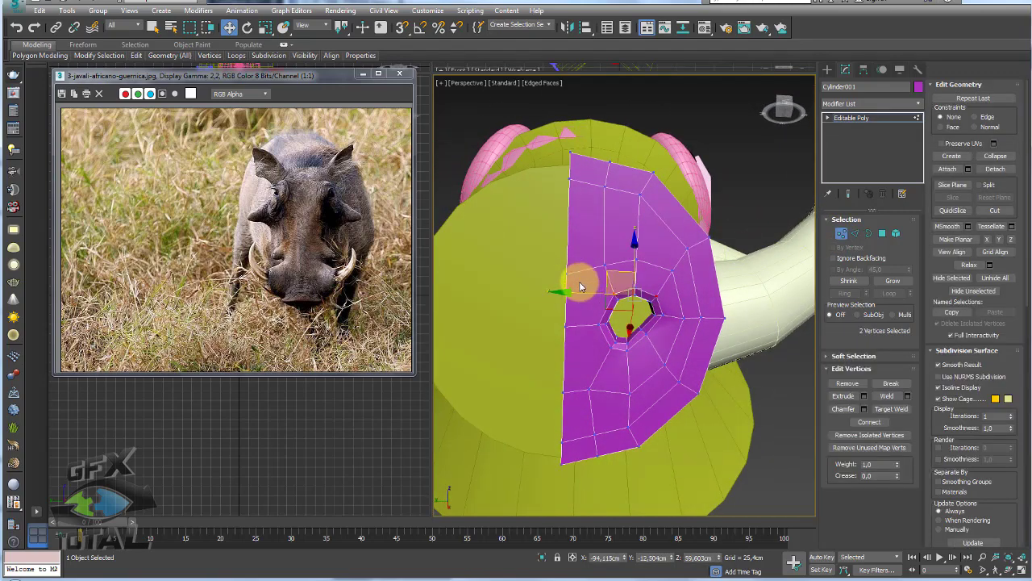
{"action": "left_click", "coordinate": [568, 273]}
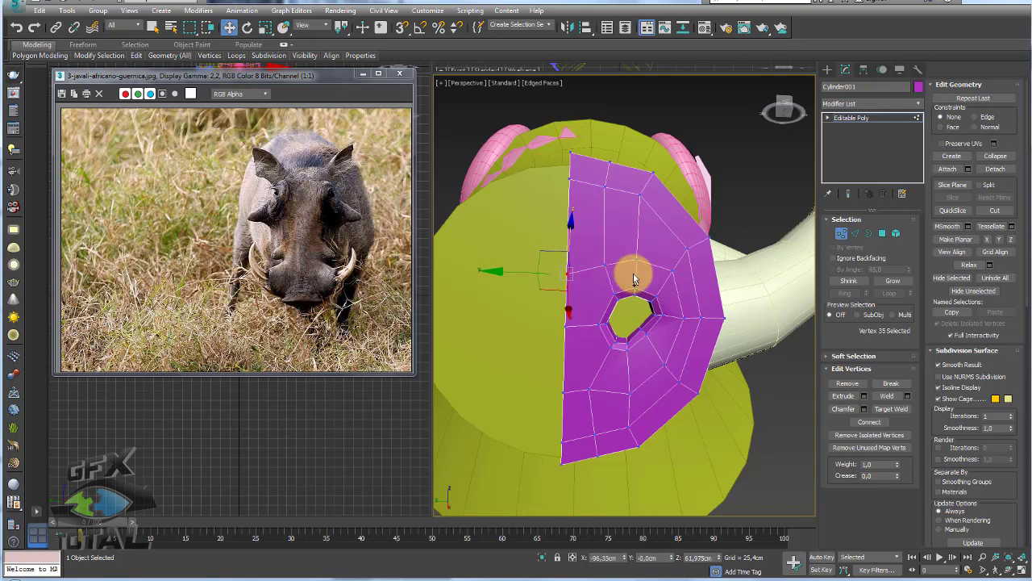
{"action": "mouse_move", "coordinate": [634, 274]}
{"action": "middle_mouse_down", "text": "alt"}
{"action": "mouse_move", "coordinate": [546, 288]}
{"action": "mouse_move", "coordinate": [570, 250]}
{"action": "mouse_move", "coordinate": [608, 277]}
{"action": "mouse_move", "coordinate": [585, 242]}
{"action": "middle_mouse_up", "text": "alt"}
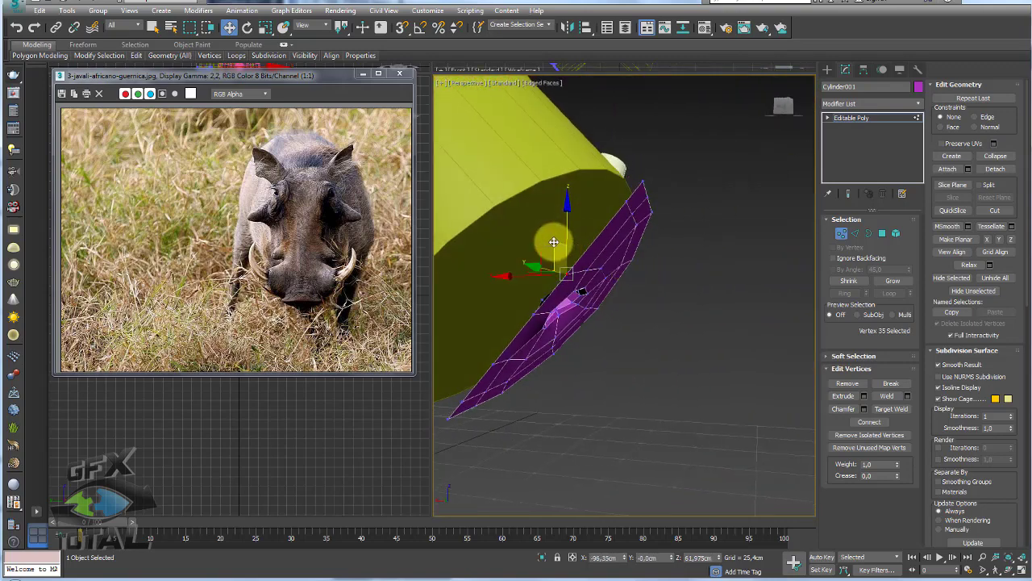
{"action": "mouse_move", "coordinate": [545, 249]}
{"action": "left_mouse_down"}
{"action": "mouse_move", "coordinate": [572, 230]}
{"action": "mouse_move", "coordinate": [562, 207]}
{"action": "mouse_move", "coordinate": [580, 260]}
{"action": "mouse_move", "coordinate": [556, 279]}
{"action": "left_mouse_up"}
{"action": "key", "text": "ctrl+z"}
{"action": "key", "text": "ctrl+z"}
{"action": "key", "text": "ctrl+z"}
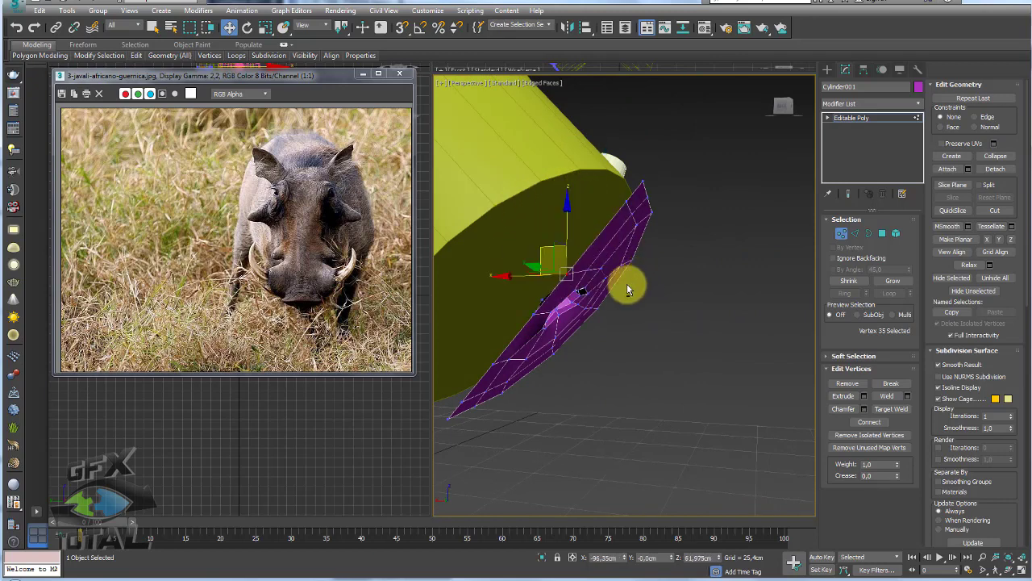
- Set vertex constraints to Edge and slide the vertex above the hole along its edge
{"action": "mouse_move", "coordinate": [627, 285]}
{"action": "middle_mouse_down", "text": "alt"}
{"action": "mouse_move", "coordinate": [565, 258]}
{"action": "mouse_move", "coordinate": [598, 272]}
{"action": "middle_mouse_up", "text": "alt"}
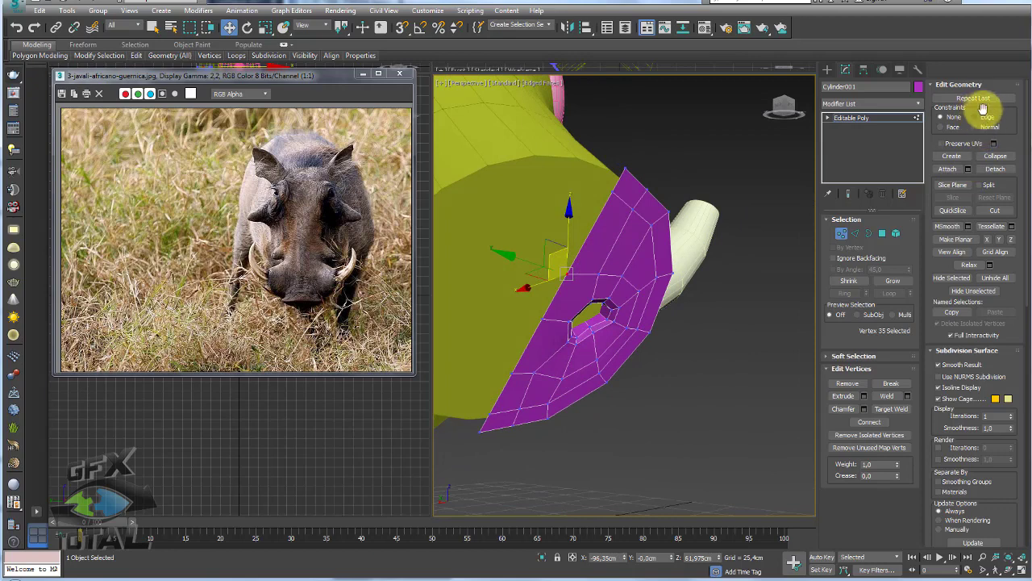
{"action": "left_click_drag", "start_coordinate": [965, 103], "coordinate": [961, 108]}
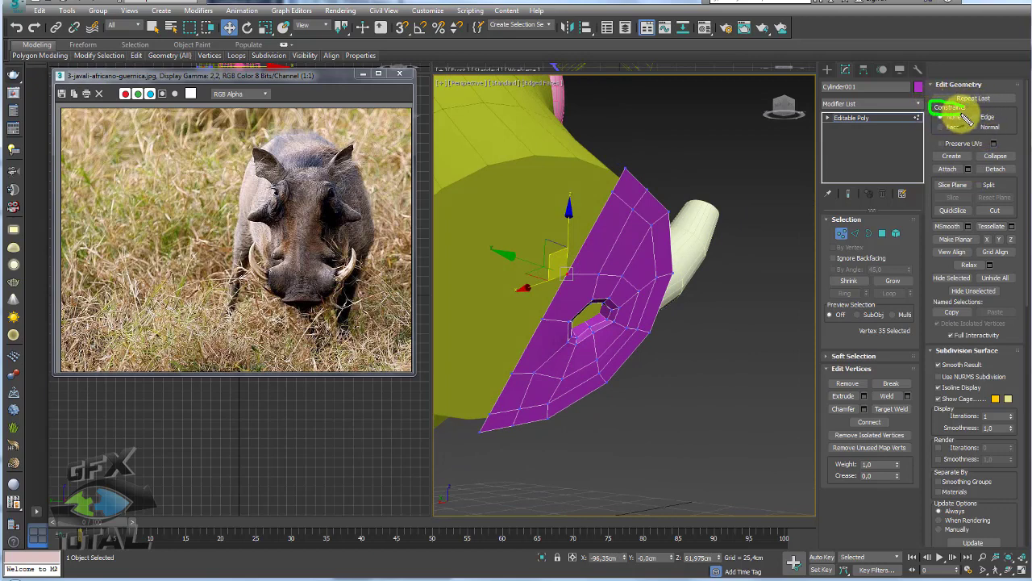
{"action": "key", "text": "Escape"}
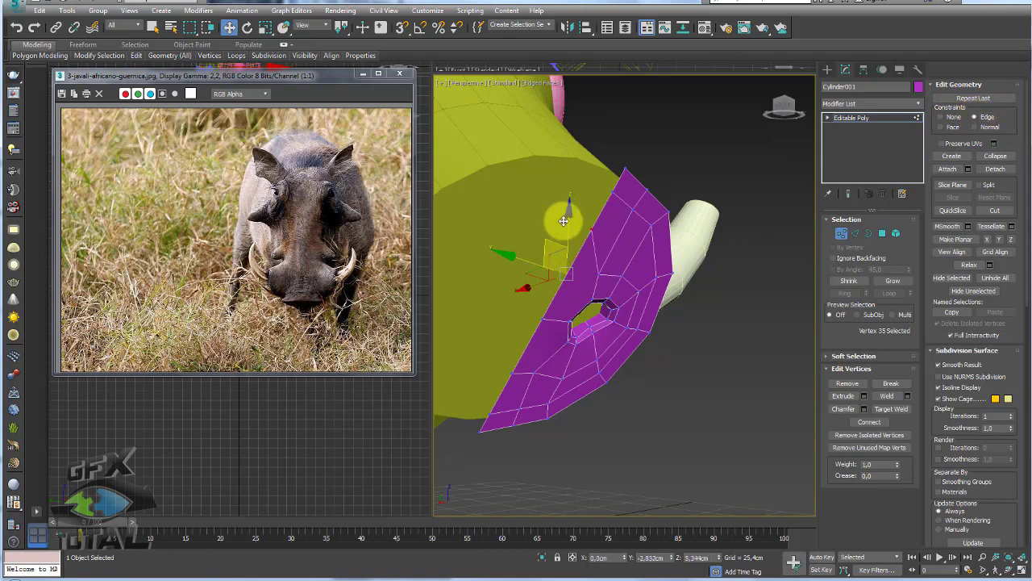
{"action": "left_click", "coordinate": [589, 256]}
{"action": "mouse_move", "coordinate": [599, 277]}
{"action": "left_mouse_down"}
{"action": "mouse_move", "coordinate": [602, 226]}
{"action": "mouse_move", "coordinate": [659, 238]}
{"action": "left_mouse_up"}
- Slide the vertex further along its edge, then set constraints back to None
{"action": "mouse_move", "coordinate": [659, 238]}
{"action": "middle_mouse_down", "text": "alt"}
{"action": "mouse_move", "coordinate": [565, 261]}
{"action": "mouse_move", "coordinate": [588, 260]}
{"action": "middle_mouse_up", "text": "alt"}
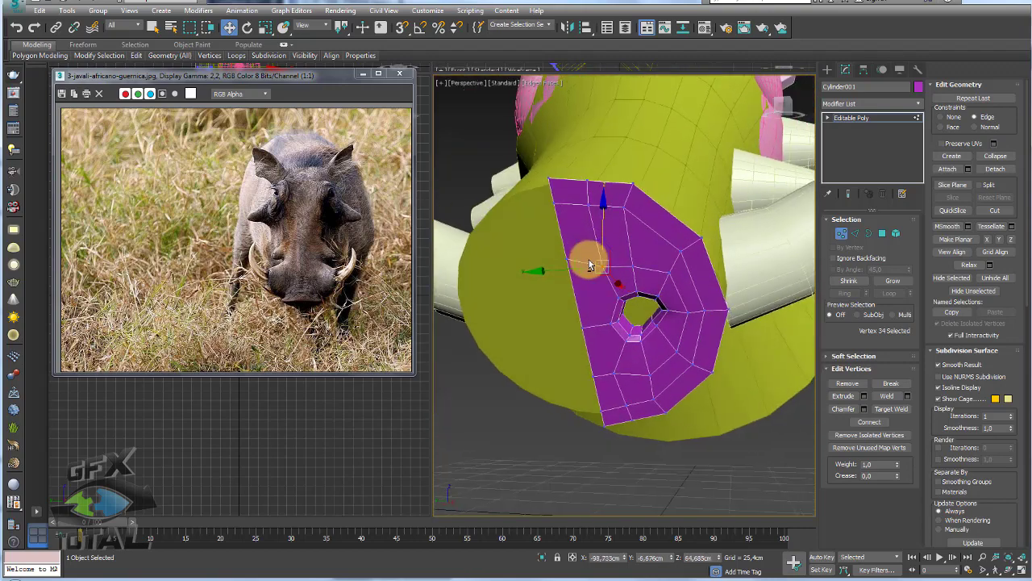
{"action": "left_click", "coordinate": [954, 117]}
{"action": "middle_click_drag", "start_coordinate": [650, 308], "coordinate": [726, 298], "text": "alt"}
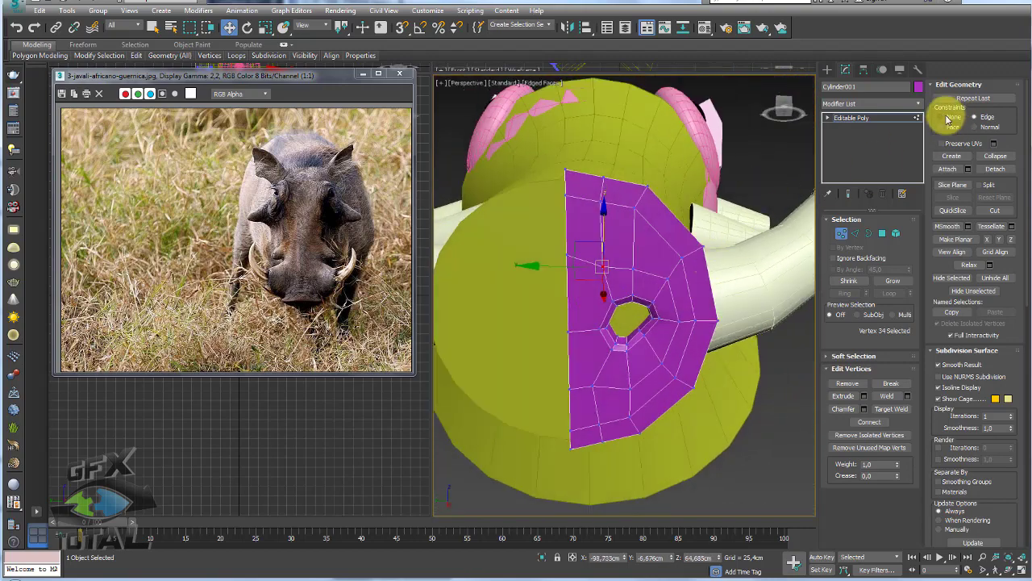
{"action": "scroll", "coordinate": [565, 299], "scroll_direction": "up", "scroll_amount": 3}
{"action": "scroll", "coordinate": [571, 277], "scroll_direction": "up", "scroll_amount": 2}
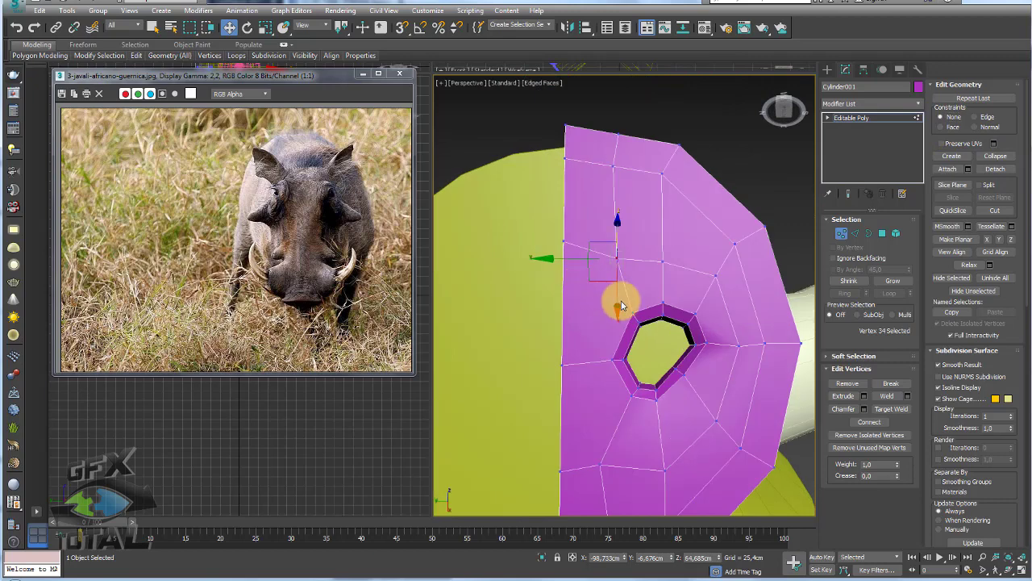
- Cut new edges from the nostril rim, then view the whole warthog head
{"action": "key", "text": "alt+c"}
{"action": "left_click", "coordinate": [619, 317]}
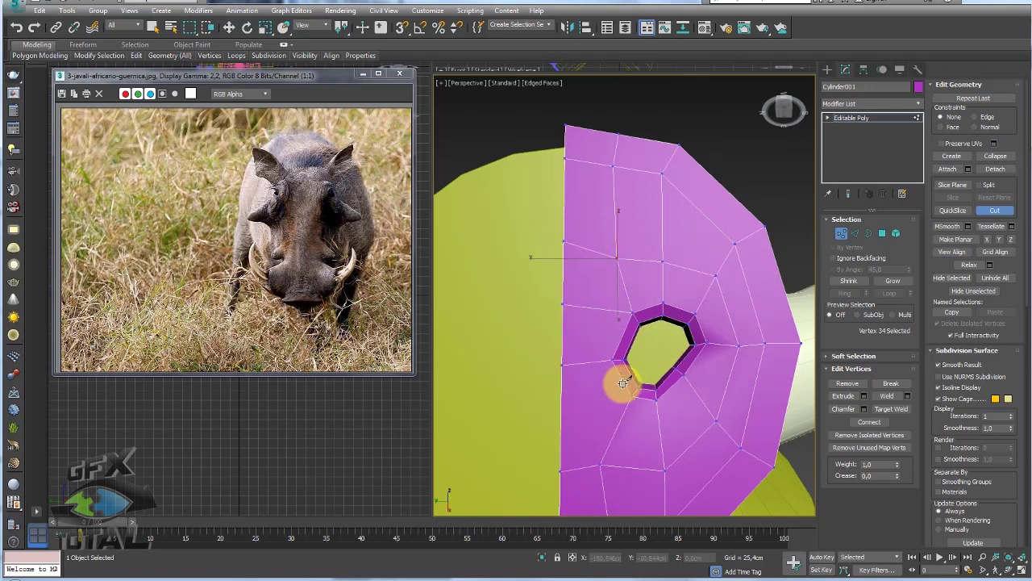
{"action": "scroll", "coordinate": [618, 380], "scroll_direction": "up", "scroll_amount": 2}
{"action": "middle_click_drag", "start_coordinate": [618, 380], "coordinate": [625, 292]}
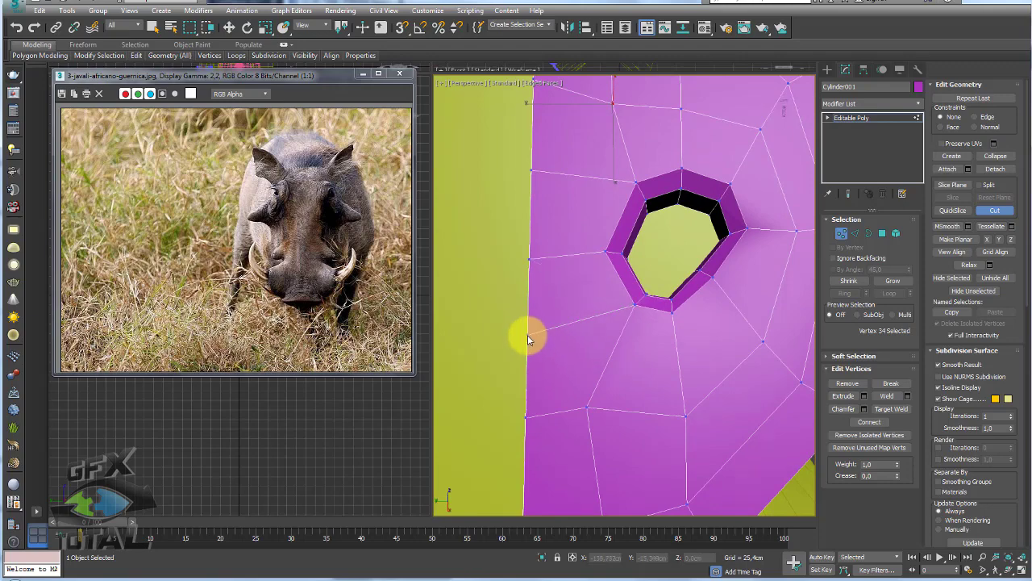
{"action": "scroll", "coordinate": [528, 339], "scroll_direction": "down", "scroll_amount": 5}
{"action": "middle_click_drag", "start_coordinate": [528, 339], "coordinate": [613, 307], "text": "alt"}
- Add a Y-axis Symmetry modifier with Flip so the snout shows two matching nostrils
{"action": "left_click", "coordinate": [867, 118]}
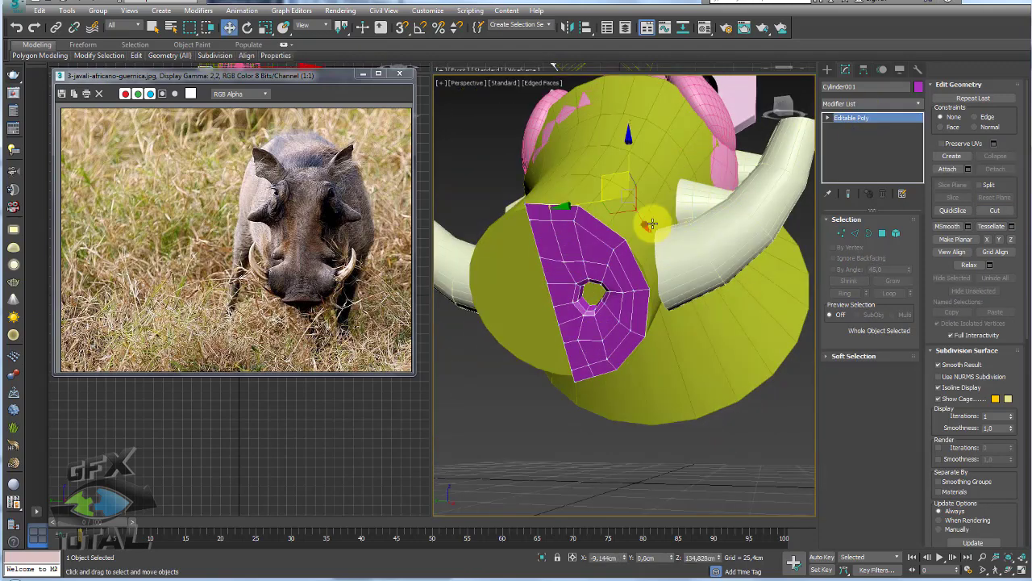
{"action": "middle_click_drag", "start_coordinate": [652, 224], "coordinate": [853, 138], "text": "alt"}
{"action": "left_click", "coordinate": [919, 103]}
{"action": "left_click_drag", "start_coordinate": [917, 127], "coordinate": [917, 476]}
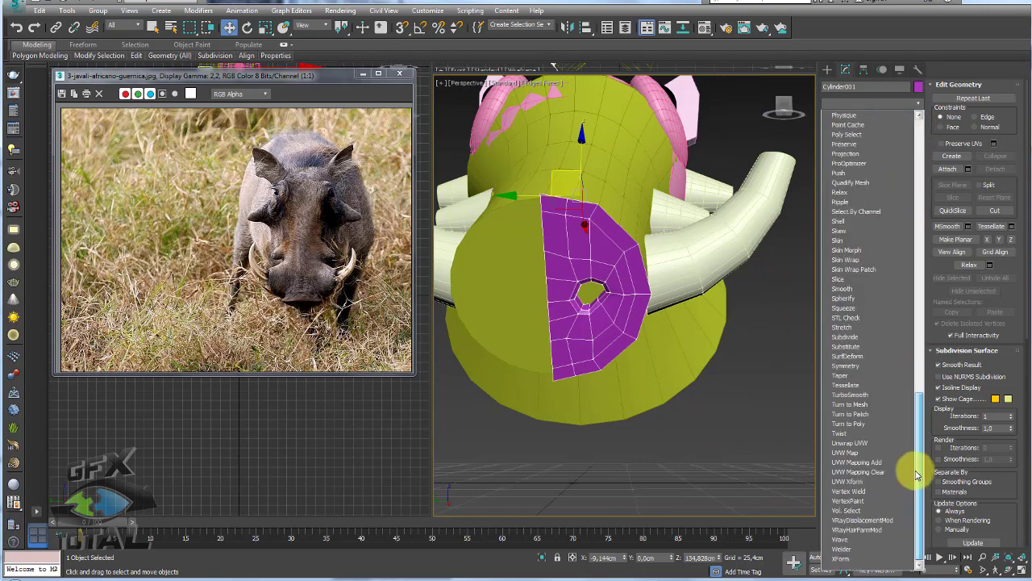
{"action": "left_click", "coordinate": [864, 367]}
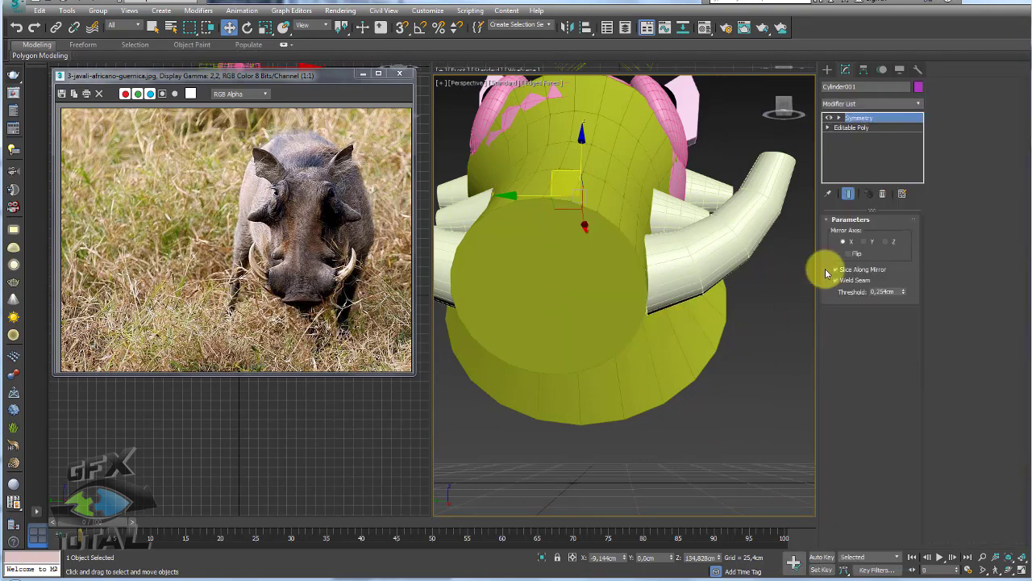
{"action": "left_click", "coordinate": [859, 252]}
{"action": "mouse_move", "coordinate": [783, 272]}
{"action": "middle_mouse_down", "text": "alt"}
{"action": "mouse_move", "coordinate": [576, 311]}
{"action": "mouse_move", "coordinate": [676, 301]}
{"action": "mouse_move", "coordinate": [626, 337]}
{"action": "mouse_move", "coordinate": [638, 292]}
{"action": "middle_mouse_up", "text": "alt"}
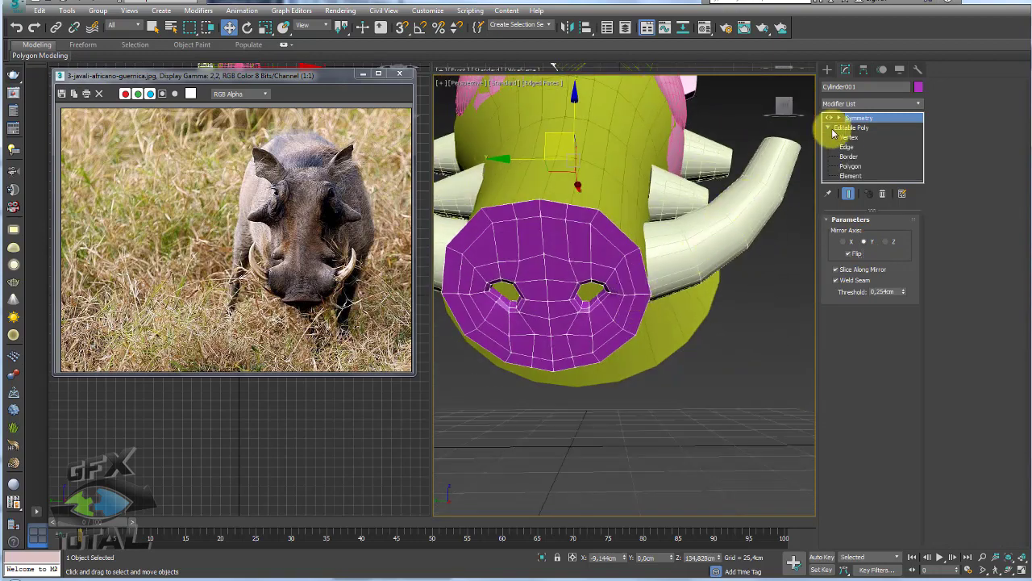
{"action": "left_click", "coordinate": [843, 137]}
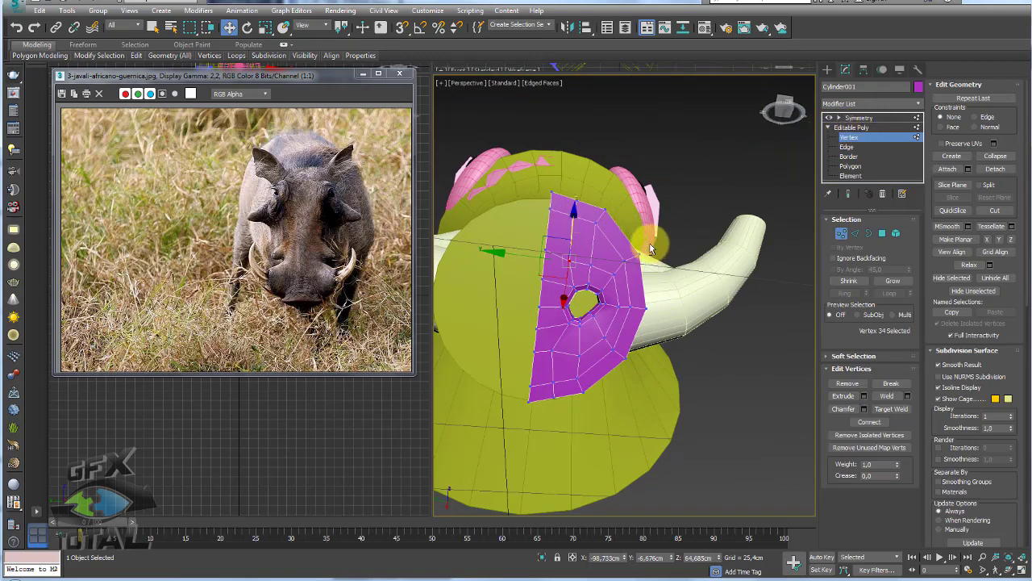
- Move the snout cap's two top vertices down onto the head surface
{"action": "middle_click_drag", "start_coordinate": [652, 237], "coordinate": [619, 266], "text": "alt"}
{"action": "middle_click_drag", "start_coordinate": [569, 211], "coordinate": [663, 230], "text": "alt"}
{"action": "middle_click_drag", "start_coordinate": [660, 224], "coordinate": [669, 196], "text": "alt"}
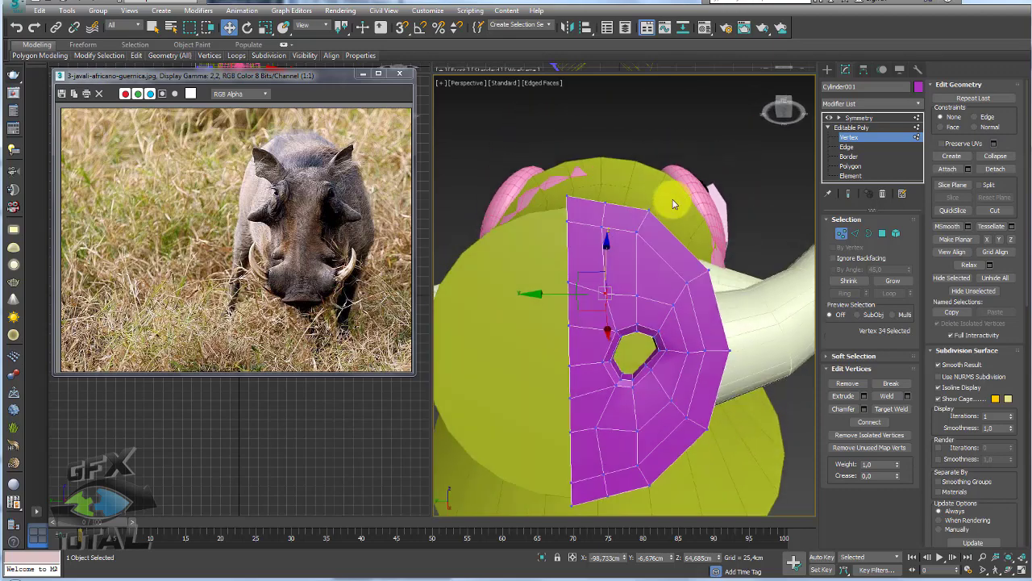
{"action": "left_click_drag", "start_coordinate": [669, 196], "coordinate": [634, 237]}
{"action": "middle_click_drag", "start_coordinate": [634, 237], "coordinate": [768, 198], "text": "alt"}
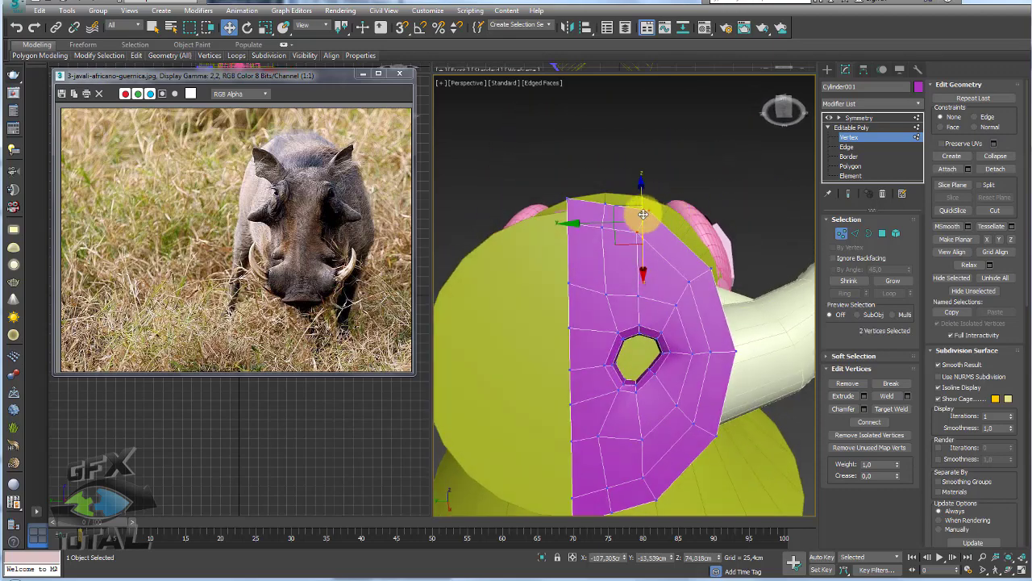
{"action": "mouse_move", "coordinate": [652, 219]}
{"action": "middle_mouse_down", "text": "alt"}
{"action": "mouse_move", "coordinate": [546, 287]}
{"action": "mouse_move", "coordinate": [625, 238]}
{"action": "middle_mouse_up", "text": "alt"}
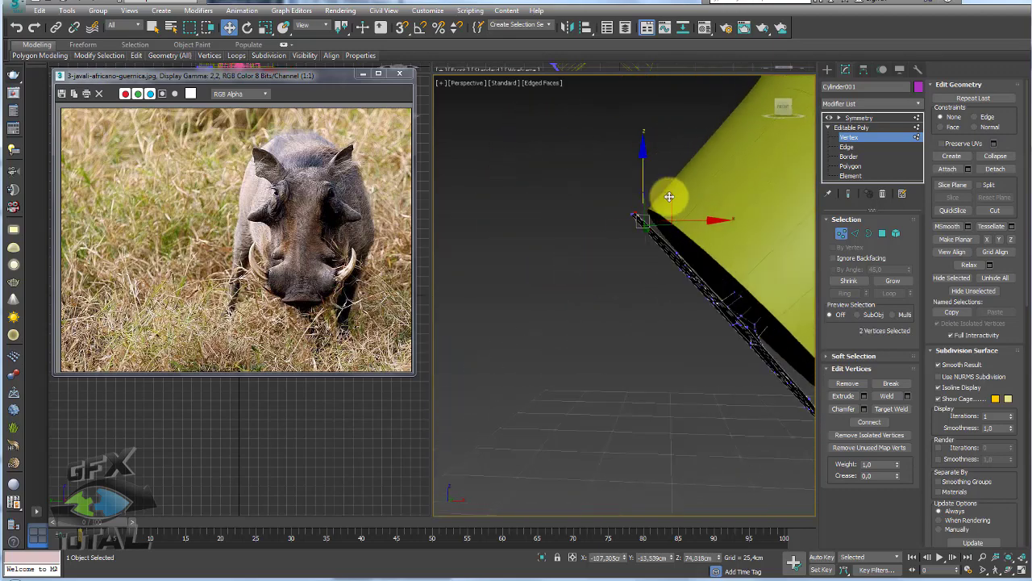
{"action": "left_click_drag", "start_coordinate": [669, 196], "coordinate": [683, 207]}
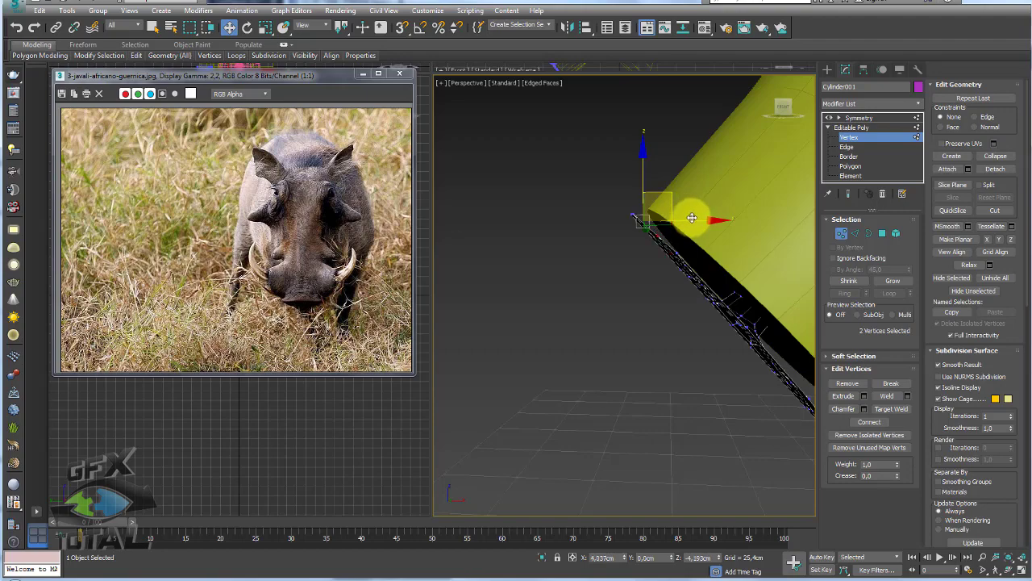
{"action": "mouse_move", "coordinate": [692, 217]}
{"action": "middle_mouse_down", "text": "alt"}
{"action": "mouse_move", "coordinate": [721, 260]}
{"action": "mouse_move", "coordinate": [779, 233]}
{"action": "mouse_move", "coordinate": [783, 207]}
{"action": "middle_mouse_up", "text": "alt"}
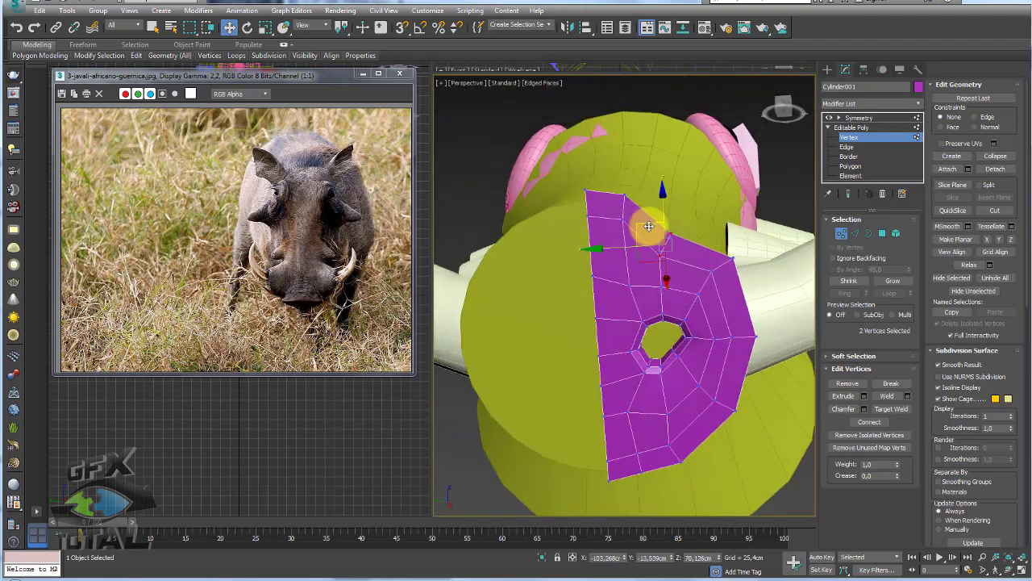
{"action": "mouse_move", "coordinate": [649, 226]}
{"action": "left_mouse_down"}
{"action": "mouse_move", "coordinate": [656, 219]}
{"action": "mouse_move", "coordinate": [646, 256]}
{"action": "left_mouse_up"}
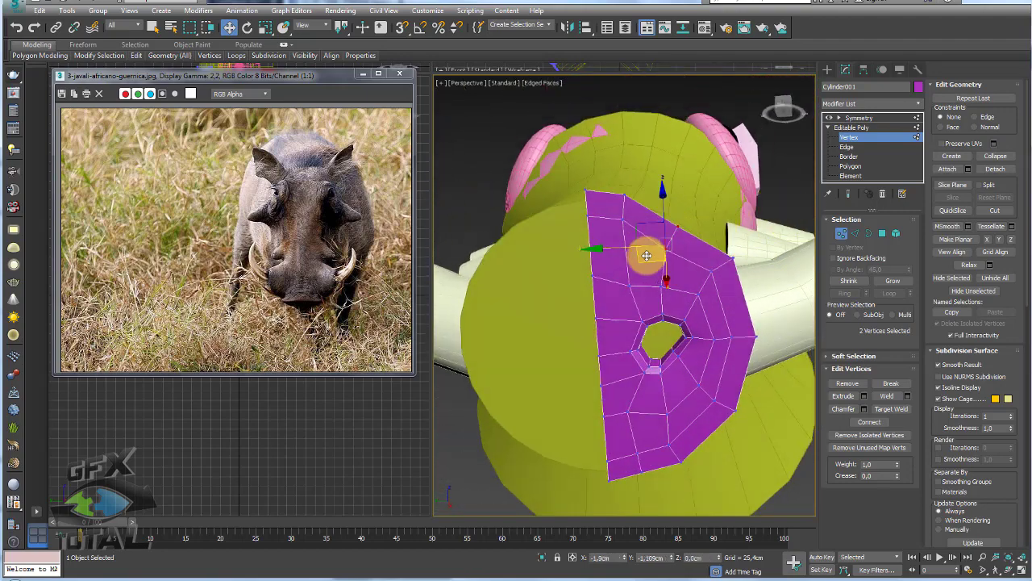
- Nudge three vertices on the cap's right edge against the cylinder
{"action": "mouse_move", "coordinate": [710, 346]}
{"action": "middle_mouse_down", "text": "alt"}
{"action": "mouse_move", "coordinate": [742, 400]}
{"action": "mouse_move", "coordinate": [757, 338]}
{"action": "middle_mouse_up", "text": "alt"}
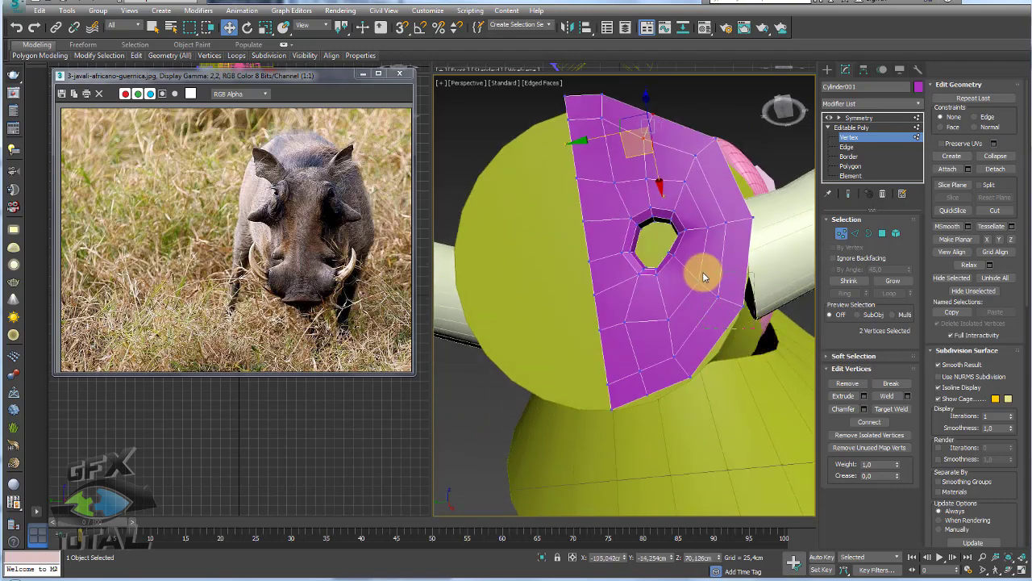
{"action": "left_click_drag", "start_coordinate": [703, 276], "coordinate": [698, 279]}
{"action": "middle_click_drag", "start_coordinate": [717, 337], "coordinate": [697, 319], "text": "alt"}
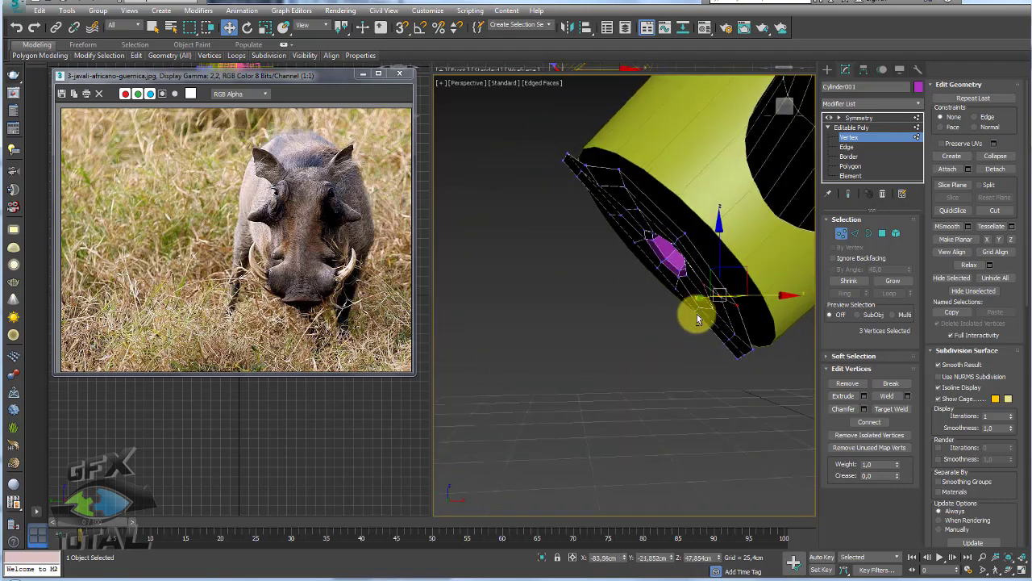
{"action": "mouse_move", "coordinate": [750, 277]}
{"action": "middle_mouse_down", "text": "alt"}
{"action": "mouse_move", "coordinate": [823, 350]}
{"action": "mouse_move", "coordinate": [687, 338]}
{"action": "mouse_move", "coordinate": [675, 325]}
{"action": "mouse_move", "coordinate": [710, 312]}
{"action": "middle_mouse_up", "text": "alt"}
{"action": "left_click_drag", "start_coordinate": [720, 318], "coordinate": [715, 303]}
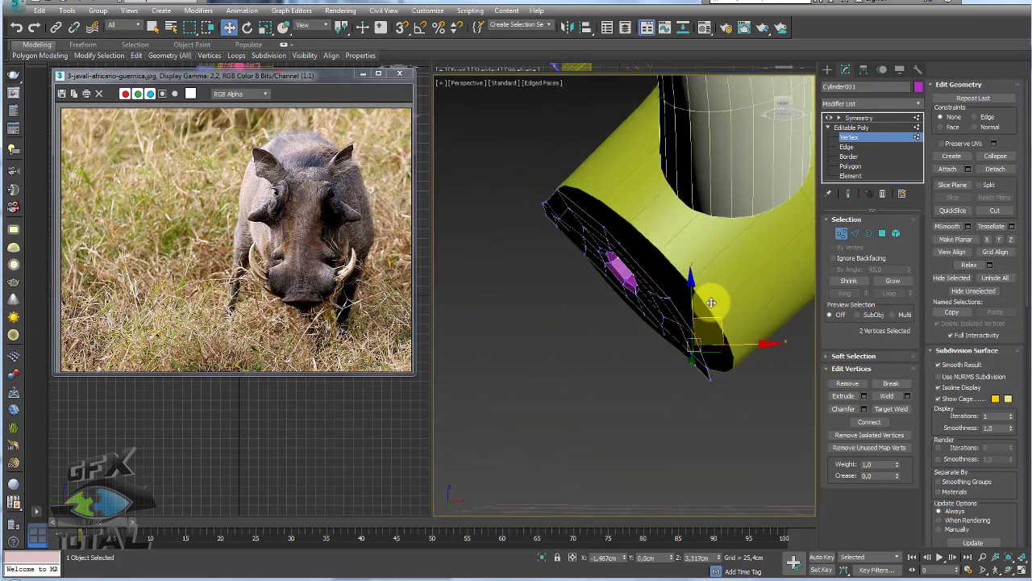
{"action": "mouse_move", "coordinate": [710, 302]}
{"action": "middle_mouse_down", "text": "alt"}
{"action": "mouse_move", "coordinate": [772, 317]}
{"action": "mouse_move", "coordinate": [743, 282]}
{"action": "mouse_move", "coordinate": [745, 325]}
{"action": "mouse_move", "coordinate": [735, 299]}
{"action": "mouse_move", "coordinate": [753, 295]}
{"action": "mouse_move", "coordinate": [680, 316]}
{"action": "mouse_move", "coordinate": [604, 283]}
{"action": "middle_mouse_up", "text": "alt"}
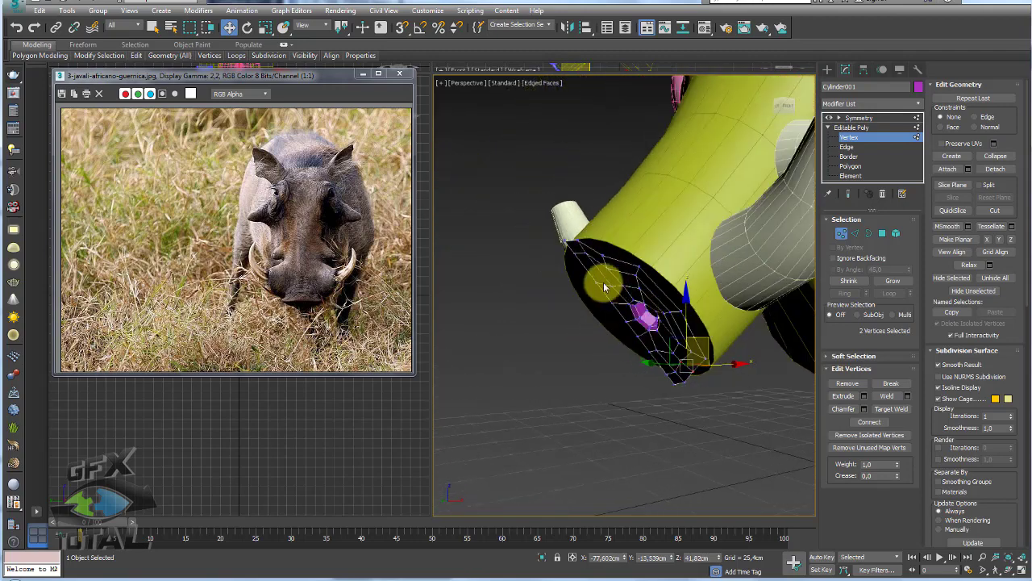
- Select the snout cap's rim edge loop and Shift-drag to extrude a new band
{"action": "left_click", "coordinate": [843, 128]}
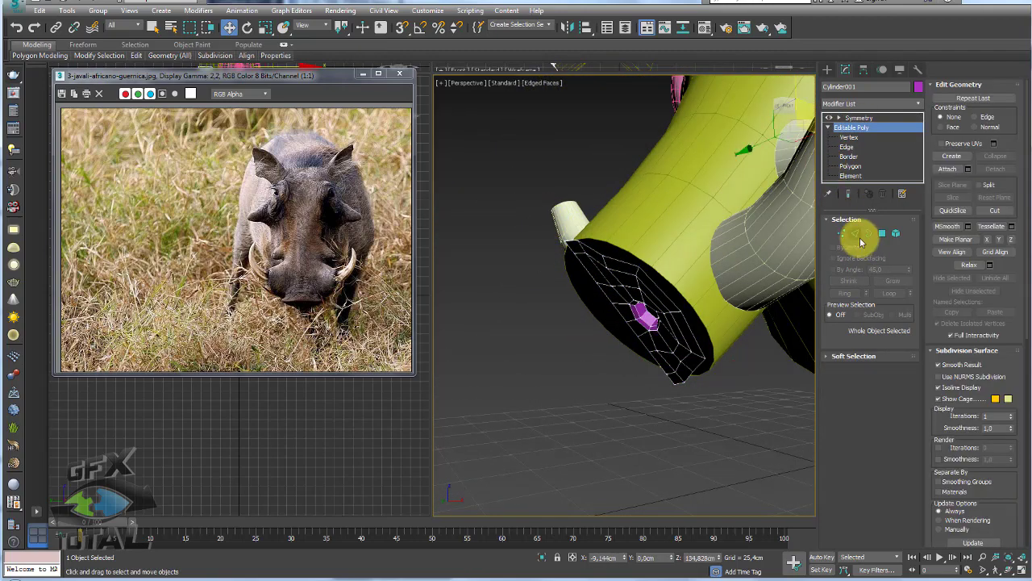
{"action": "key", "text": "2"}
{"action": "middle_click_drag", "start_coordinate": [579, 239], "coordinate": [595, 250], "text": "alt"}
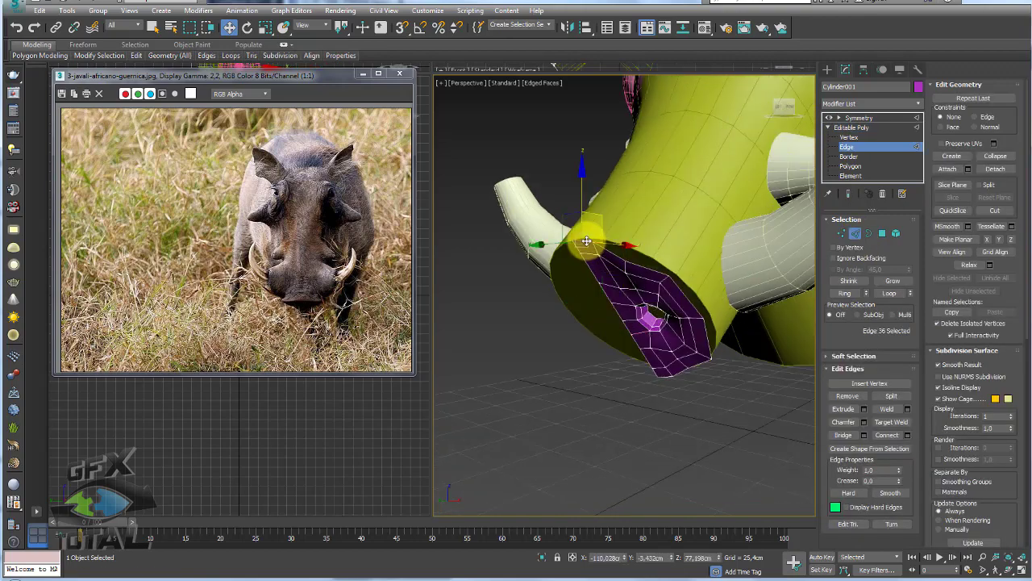
{"action": "double_click", "coordinate": [669, 295]}
{"action": "mouse_move", "coordinate": [669, 295]}
{"action": "middle_mouse_down", "text": "alt"}
{"action": "mouse_move", "coordinate": [650, 310]}
{"action": "mouse_move", "coordinate": [718, 299]}
{"action": "mouse_move", "coordinate": [678, 300]}
{"action": "middle_mouse_up", "text": "alt"}
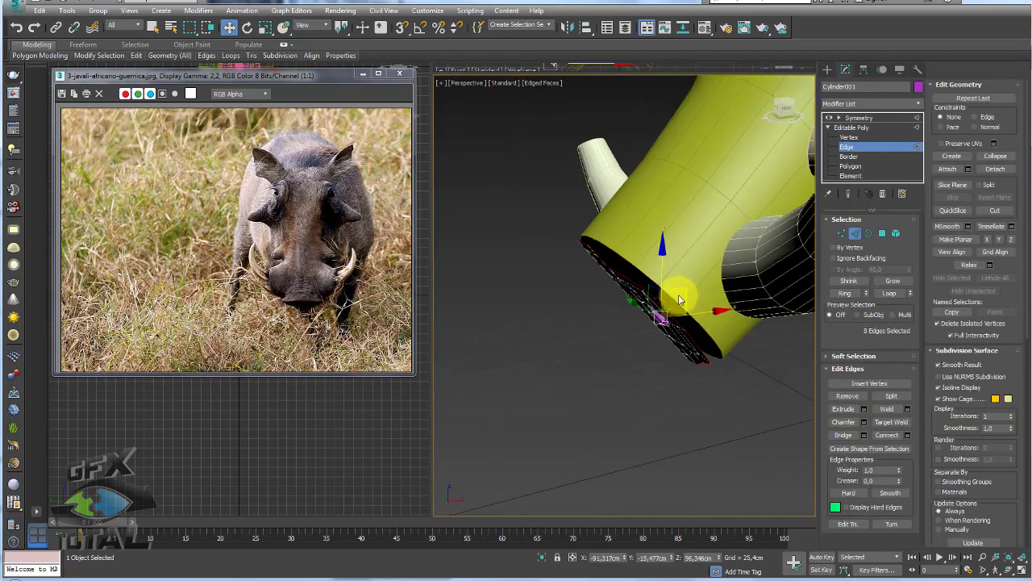
{"action": "left_click_drag", "start_coordinate": [684, 289], "coordinate": [690, 278], "text": "shift"}
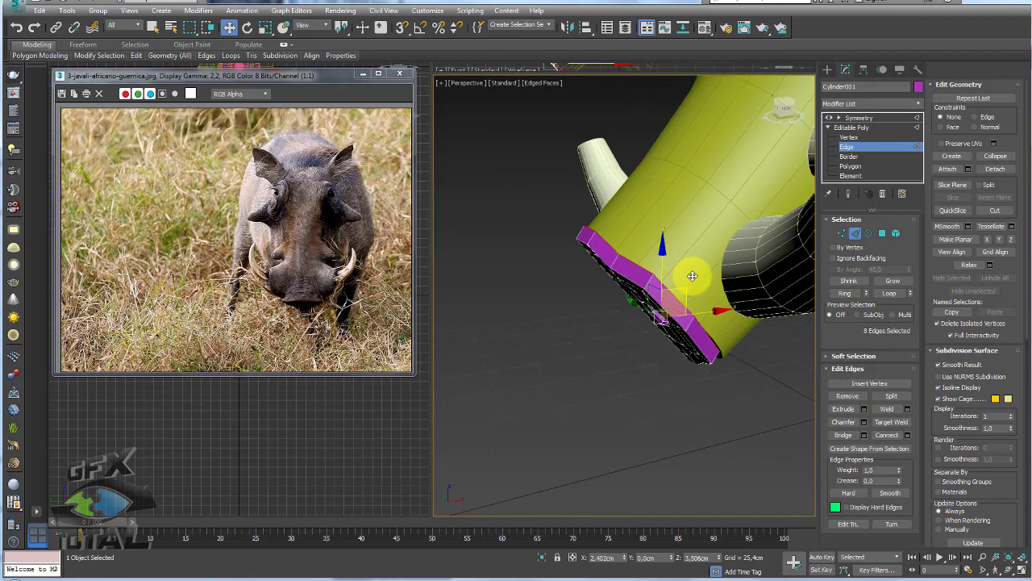
- Deselect two stray edges, then scale and shift the rim band outward to thicken it
{"action": "mouse_move", "coordinate": [684, 293]}
{"action": "middle_mouse_down", "text": "alt"}
{"action": "mouse_move", "coordinate": [767, 258]}
{"action": "mouse_move", "coordinate": [689, 246]}
{"action": "mouse_move", "coordinate": [665, 323]}
{"action": "mouse_move", "coordinate": [692, 330]}
{"action": "middle_mouse_up", "text": "alt"}
{"action": "key", "text": "e"}
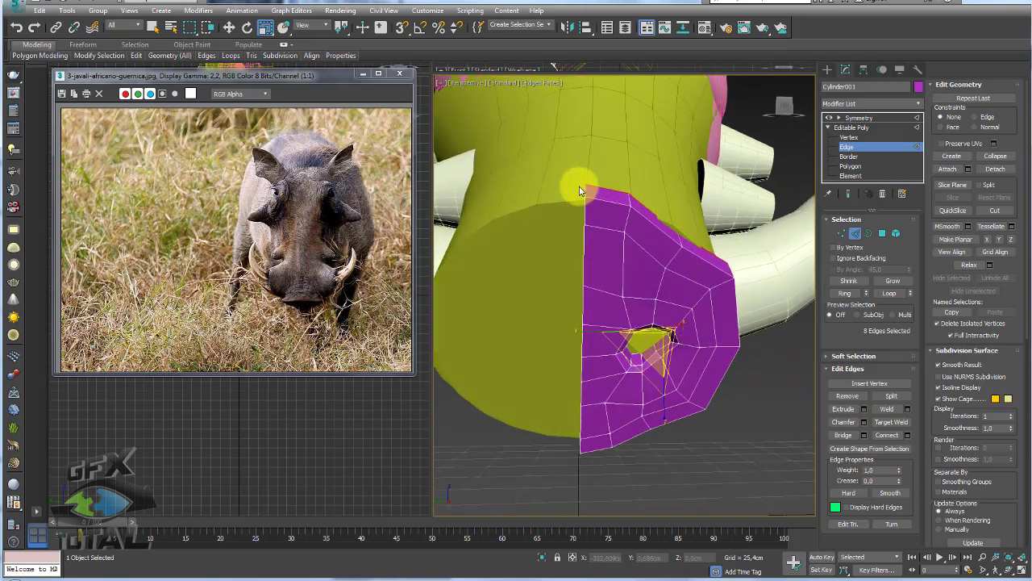
{"action": "mouse_move", "coordinate": [606, 307]}
{"action": "middle_mouse_down", "text": "alt"}
{"action": "mouse_move", "coordinate": [592, 223]}
{"action": "mouse_move", "coordinate": [547, 349]}
{"action": "middle_mouse_up", "text": "alt"}
{"action": "left_click_drag", "start_coordinate": [547, 348], "coordinate": [593, 396], "text": "alt"}
{"action": "mouse_move", "coordinate": [592, 396]}
{"action": "middle_mouse_down", "text": "alt"}
{"action": "mouse_move", "coordinate": [543, 330]}
{"action": "mouse_move", "coordinate": [668, 265]}
{"action": "middle_mouse_up", "text": "alt"}
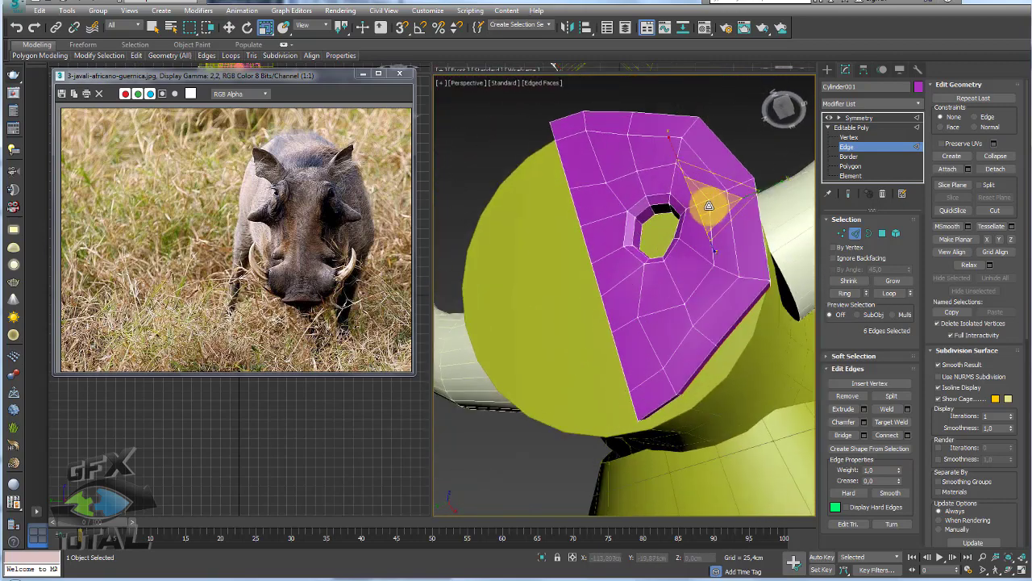
{"action": "left_click_drag", "start_coordinate": [709, 206], "coordinate": [714, 198]}
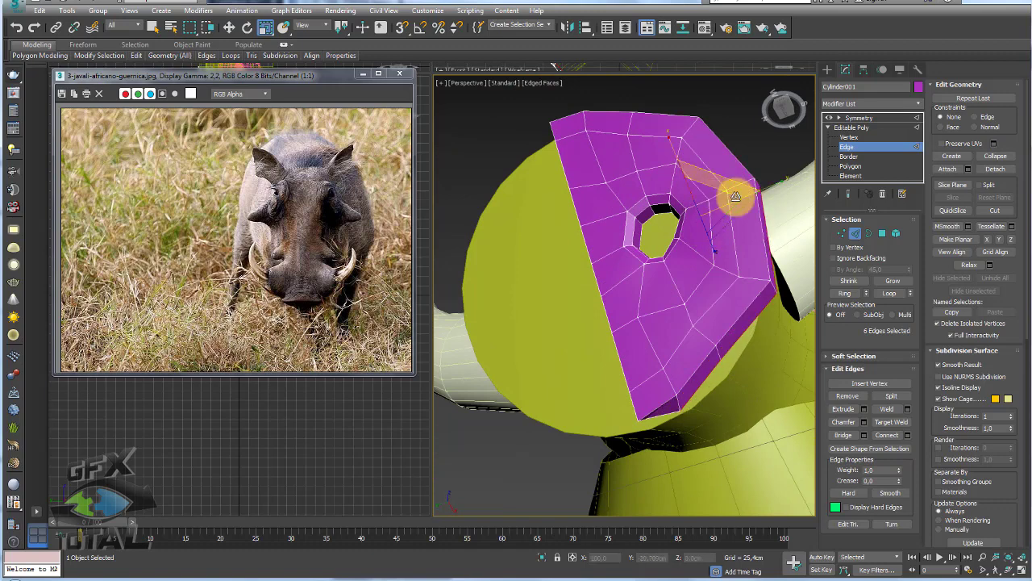
{"action": "key", "text": "w"}
{"action": "left_click_drag", "start_coordinate": [654, 235], "coordinate": [668, 229]}
{"action": "left_click", "coordinate": [841, 234]}
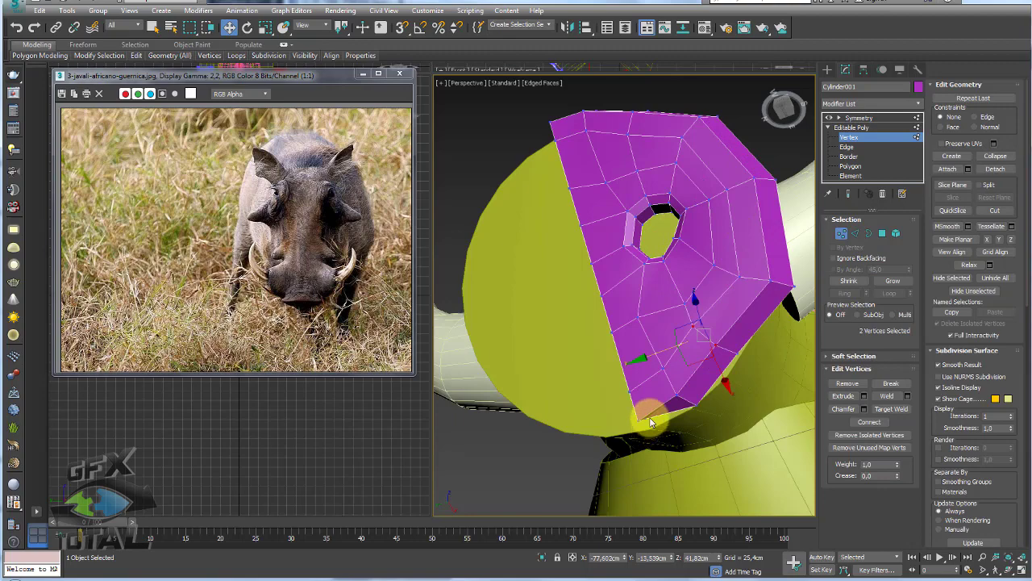
{"action": "left_click", "coordinate": [647, 418]}
{"action": "mouse_move", "coordinate": [647, 417]}
{"action": "middle_mouse_down", "text": "alt"}
{"action": "mouse_move", "coordinate": [669, 433]}
{"action": "mouse_move", "coordinate": [626, 406]}
{"action": "mouse_move", "coordinate": [537, 438]}
{"action": "mouse_move", "coordinate": [670, 392]}
{"action": "mouse_move", "coordinate": [576, 281]}
{"action": "mouse_move", "coordinate": [512, 253]}
{"action": "mouse_move", "coordinate": [561, 324]}
{"action": "mouse_move", "coordinate": [539, 309]}
{"action": "middle_mouse_up", "text": "alt"}
{"action": "left_click", "coordinate": [591, 321]}
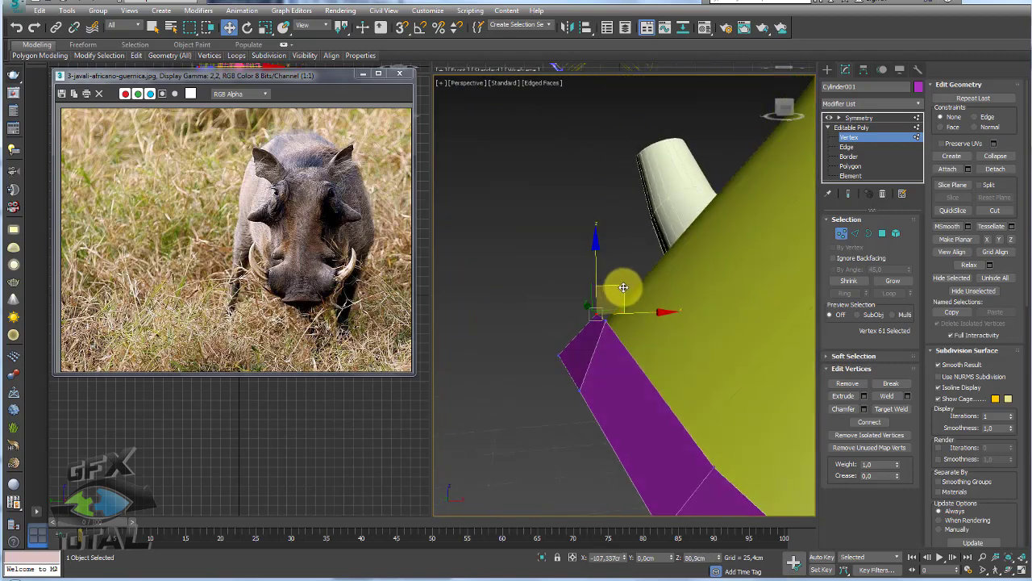
{"action": "mouse_move", "coordinate": [607, 267]}
{"action": "middle_mouse_down", "text": "alt"}
{"action": "mouse_move", "coordinate": [611, 295]}
{"action": "mouse_move", "coordinate": [702, 334]}
{"action": "mouse_move", "coordinate": [685, 343]}
{"action": "middle_mouse_up", "text": "alt"}
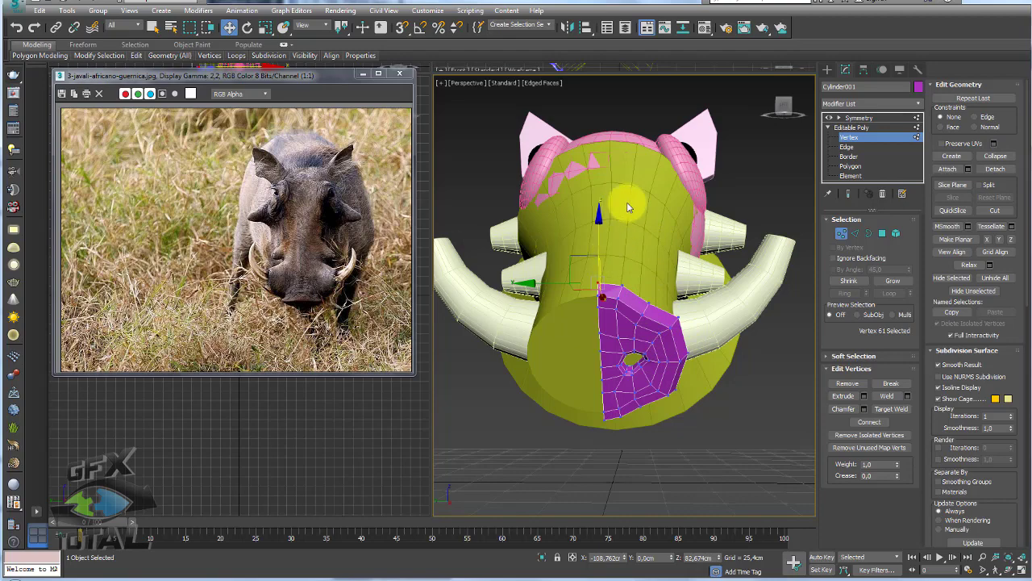
{"action": "mouse_move", "coordinate": [626, 201]}
{"action": "middle_mouse_down", "text": "alt"}
{"action": "mouse_move", "coordinate": [720, 303]}
{"action": "mouse_move", "coordinate": [701, 304]}
{"action": "middle_mouse_up", "text": "alt"}
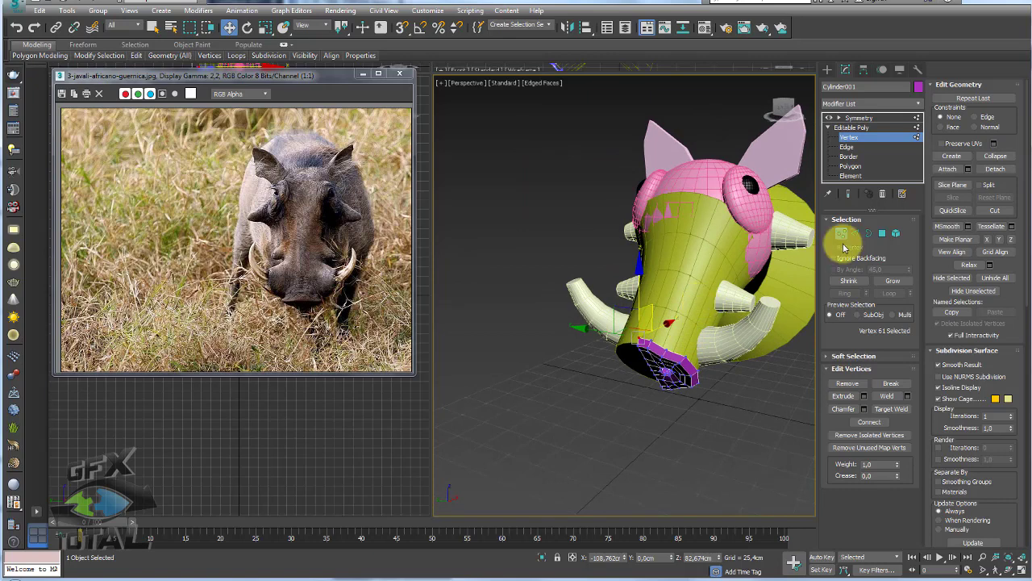
- Try moving a single snout rim edge, then undo the extrusion
{"action": "left_click", "coordinate": [852, 234]}
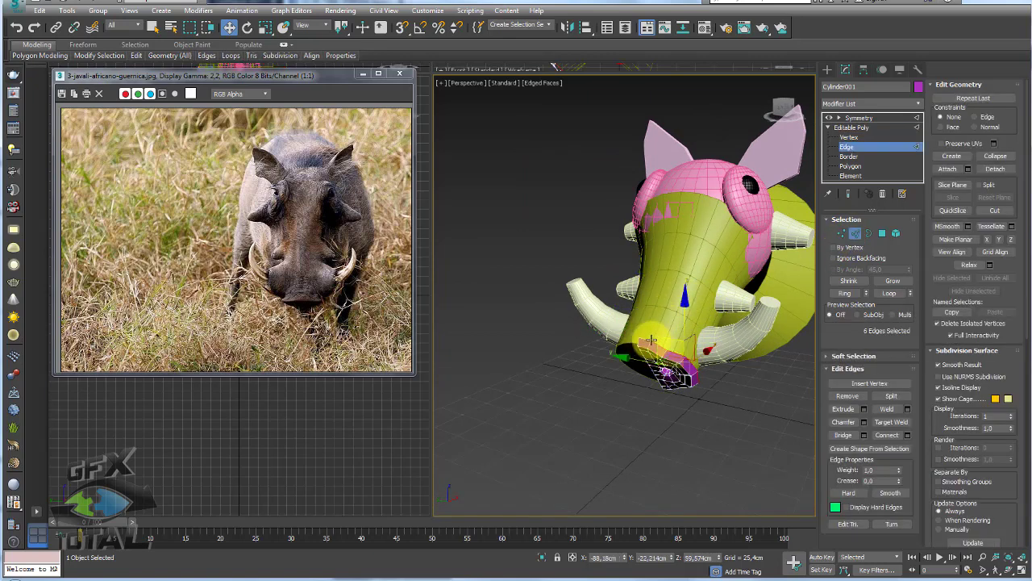
{"action": "left_click", "coordinate": [646, 342]}
{"action": "scroll", "coordinate": [622, 350], "scroll_direction": "up", "scroll_amount": 2}
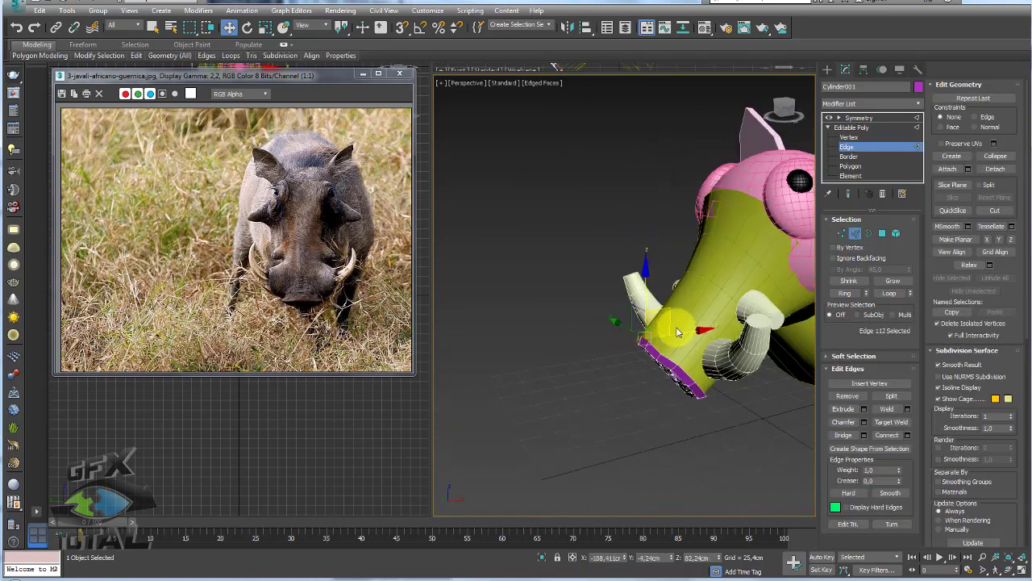
{"action": "scroll", "coordinate": [679, 329], "scroll_direction": "up", "scroll_amount": 2}
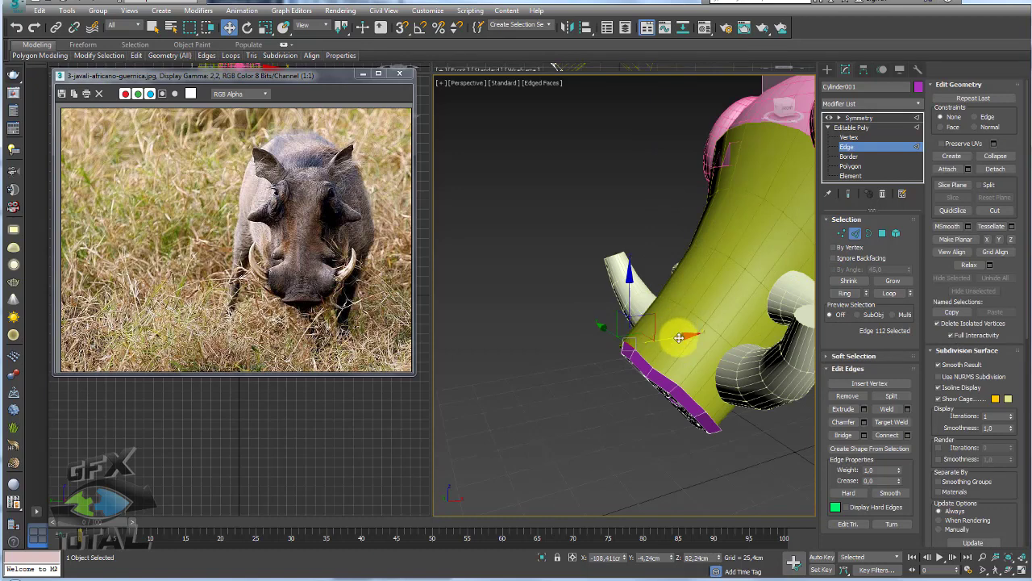
{"action": "middle_click_drag", "start_coordinate": [647, 342], "coordinate": [586, 309], "text": "alt"}
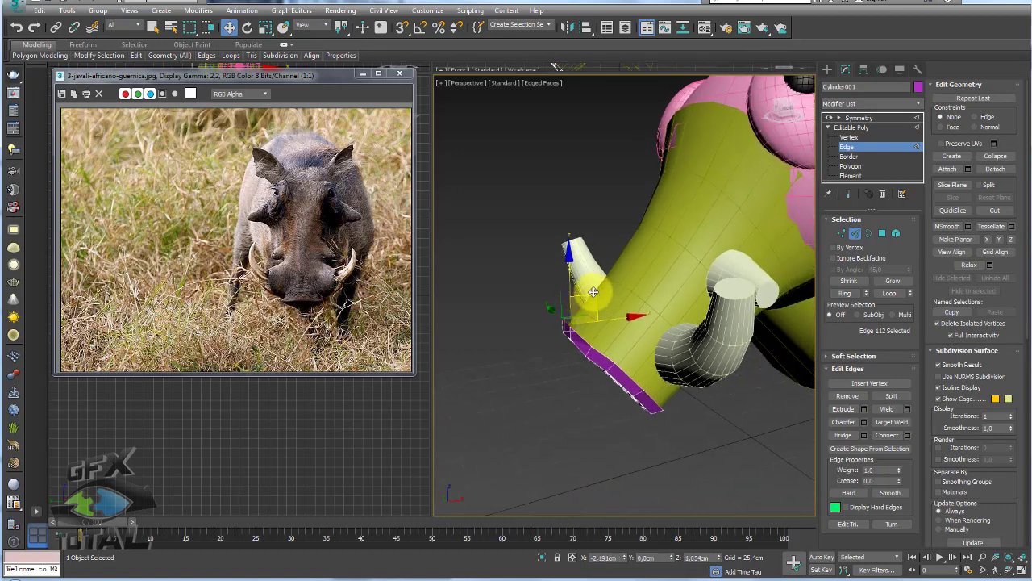
{"action": "left_click_drag", "start_coordinate": [594, 293], "coordinate": [610, 288]}
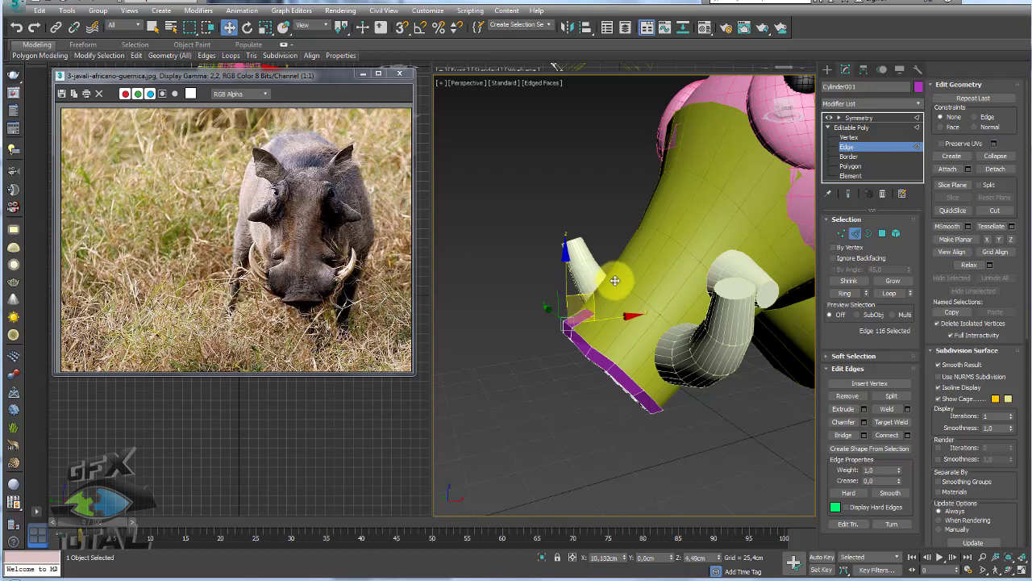
{"action": "key", "text": "ctrl+z"}
- Extrude the snout rim edge loop into a band and scale it to about 89% on Z
{"action": "scroll", "coordinate": [560, 305], "scroll_direction": "up", "scroll_amount": 2}
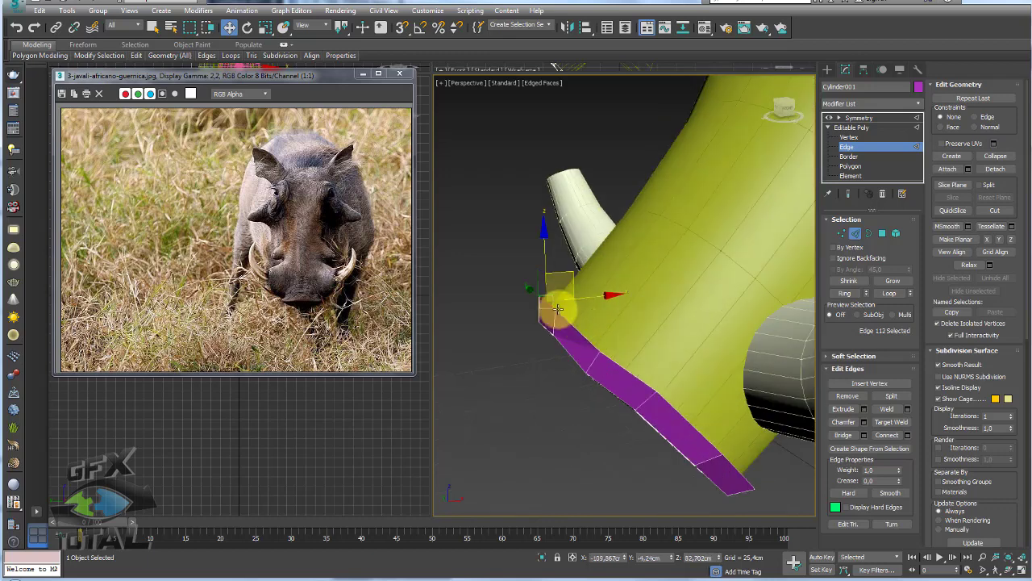
{"action": "double_click", "coordinate": [550, 302]}
{"action": "mouse_move", "coordinate": [564, 307]}
{"action": "middle_mouse_down", "text": "alt"}
{"action": "mouse_move", "coordinate": [606, 315]}
{"action": "mouse_move", "coordinate": [709, 395]}
{"action": "middle_mouse_up", "text": "alt"}
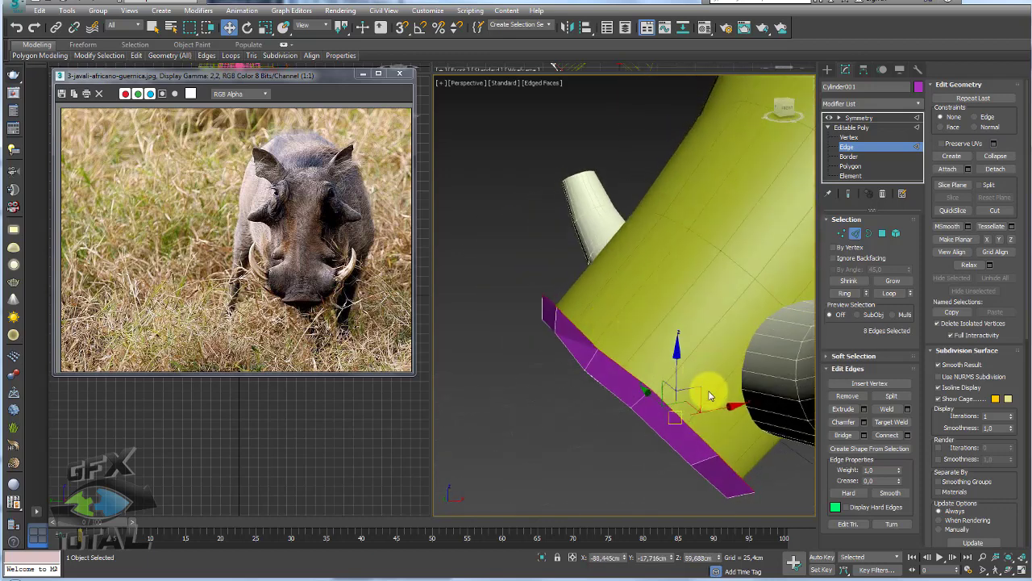
{"action": "left_click_drag", "start_coordinate": [709, 379], "coordinate": [721, 367], "text": "shift"}
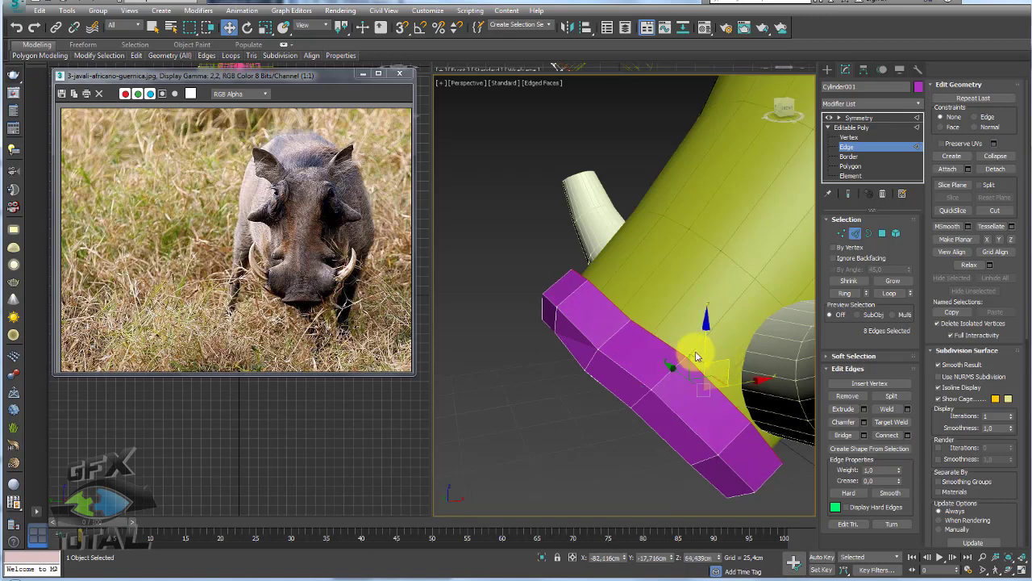
{"action": "key", "text": "e"}
{"action": "key", "text": "r"}
{"action": "middle_click_drag", "start_coordinate": [613, 322], "coordinate": [706, 316], "text": "alt"}
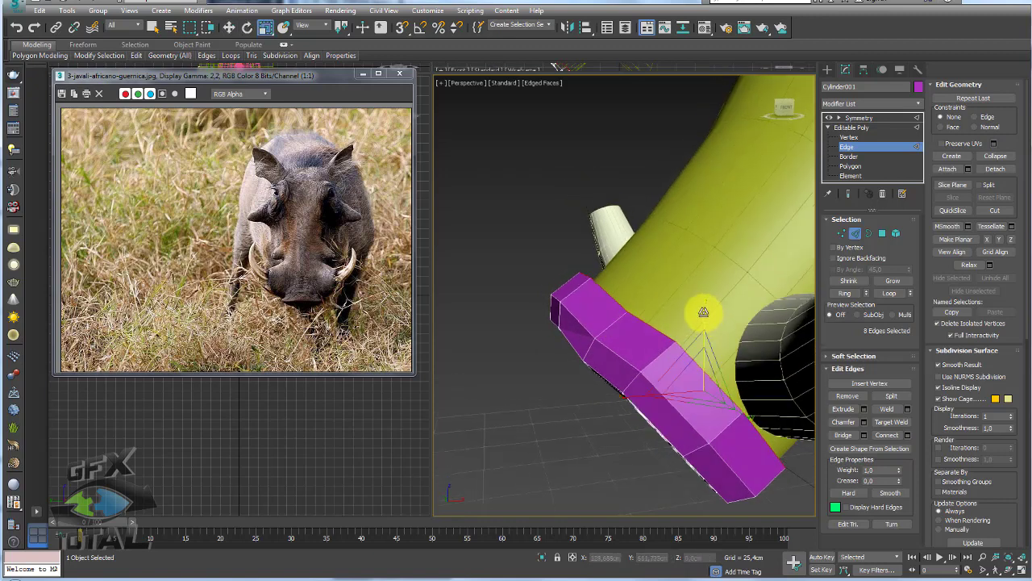
{"action": "left_click_drag", "start_coordinate": [704, 313], "coordinate": [622, 392]}
{"action": "key", "text": "w"}
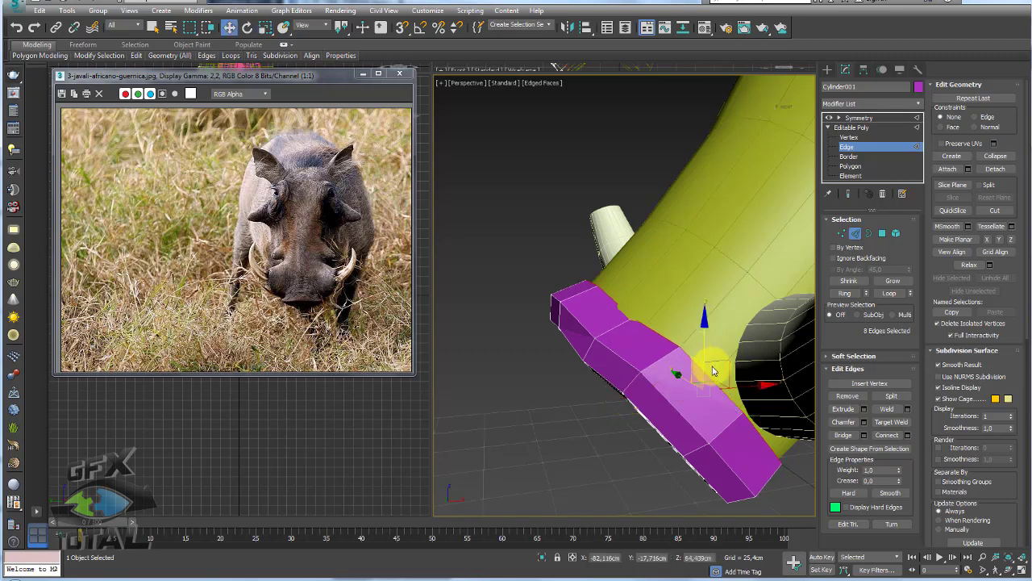
{"action": "middle_click_drag", "start_coordinate": [698, 369], "coordinate": [619, 315], "text": "alt"}
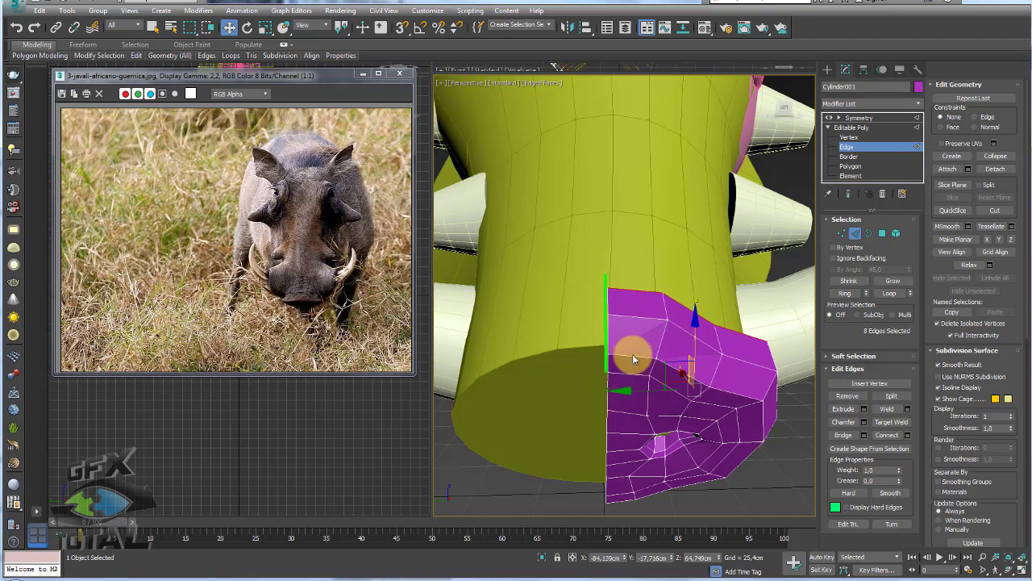
{"action": "mouse_move", "coordinate": [631, 355]}
{"action": "middle_mouse_down", "text": "alt"}
{"action": "mouse_move", "coordinate": [673, 338]}
{"action": "mouse_move", "coordinate": [687, 349]}
{"action": "mouse_move", "coordinate": [669, 318]}
{"action": "middle_mouse_up", "text": "alt"}
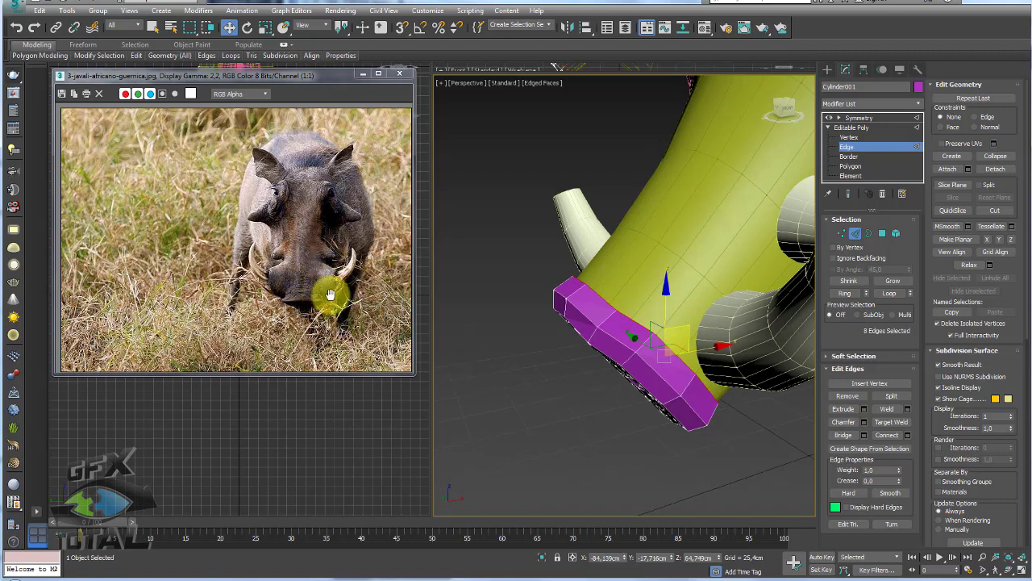
{"action": "left_click_drag", "start_coordinate": [313, 279], "coordinate": [347, 310]}
{"action": "mouse_move", "coordinate": [661, 441]}
{"action": "middle_mouse_down", "text": "alt"}
{"action": "mouse_move", "coordinate": [649, 434]}
{"action": "mouse_move", "coordinate": [567, 490]}
{"action": "middle_mouse_up", "text": "alt"}
{"action": "left_click", "coordinate": [500, 569]}
{"action": "scroll", "coordinate": [334, 214], "scroll_direction": "down", "scroll_amount": 2}
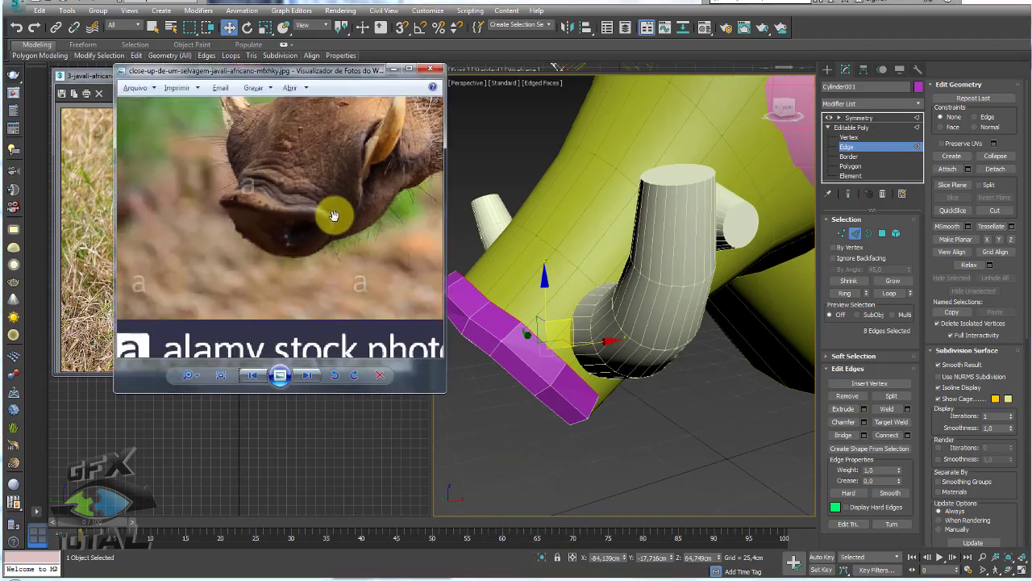
{"action": "scroll", "coordinate": [354, 175], "scroll_direction": "down", "scroll_amount": 2}
{"action": "scroll", "coordinate": [263, 261], "scroll_direction": "up", "scroll_amount": 2}
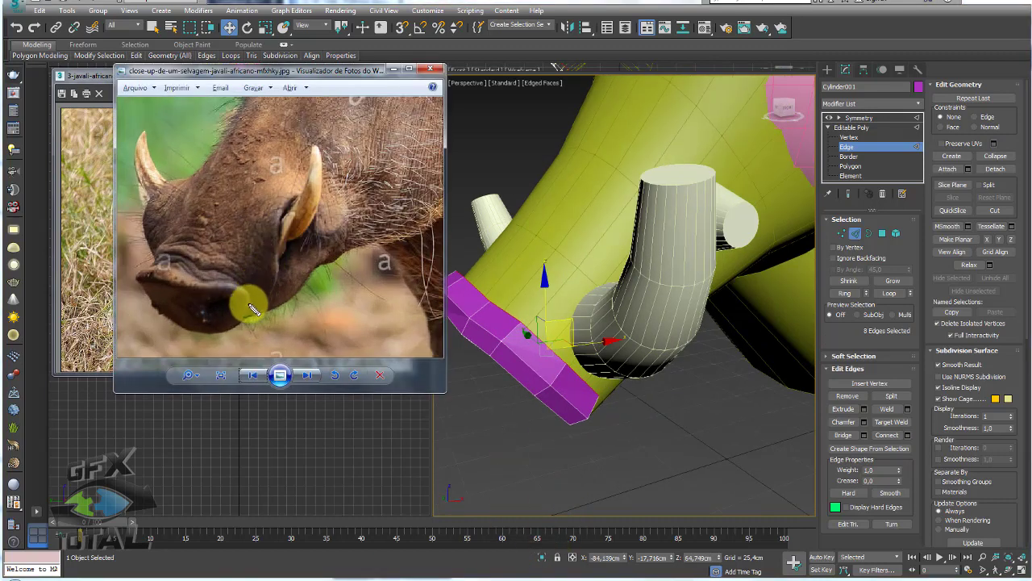
{"action": "left_click_drag", "start_coordinate": [274, 278], "coordinate": [284, 207]}
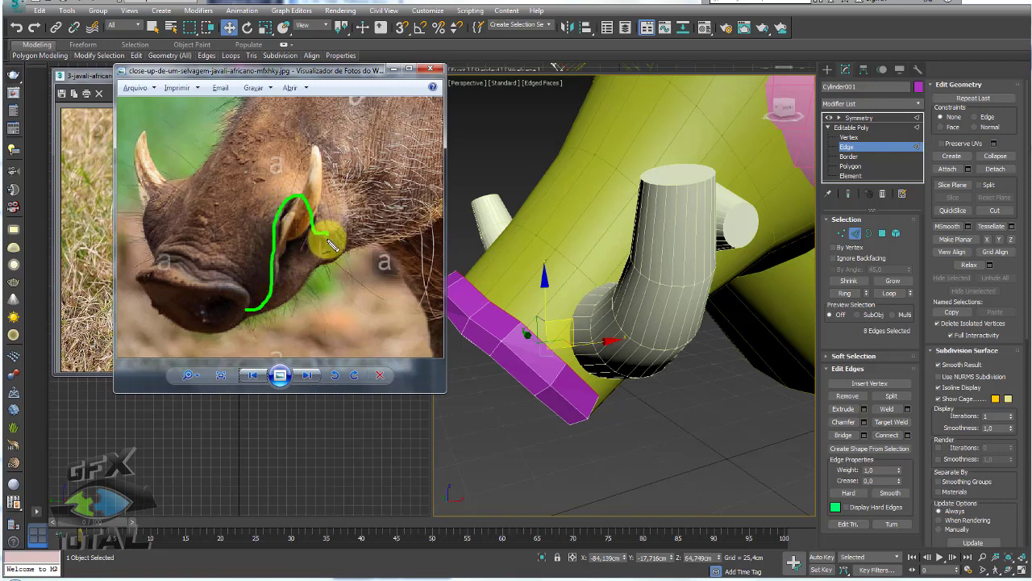
{"action": "left_click_drag", "start_coordinate": [331, 246], "coordinate": [284, 298]}
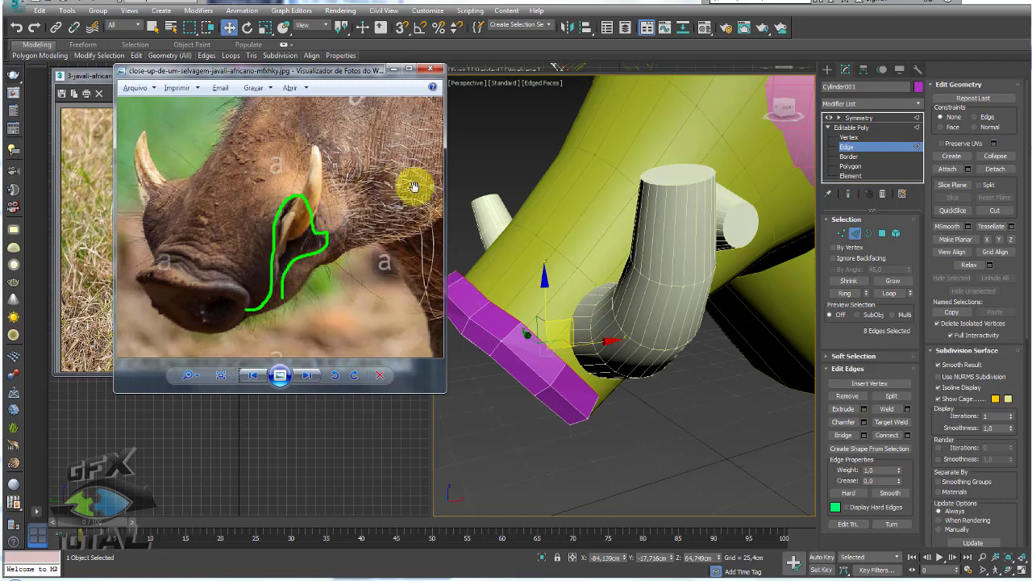
{"action": "middle_click_drag", "start_coordinate": [661, 322], "coordinate": [580, 334], "text": "alt"}
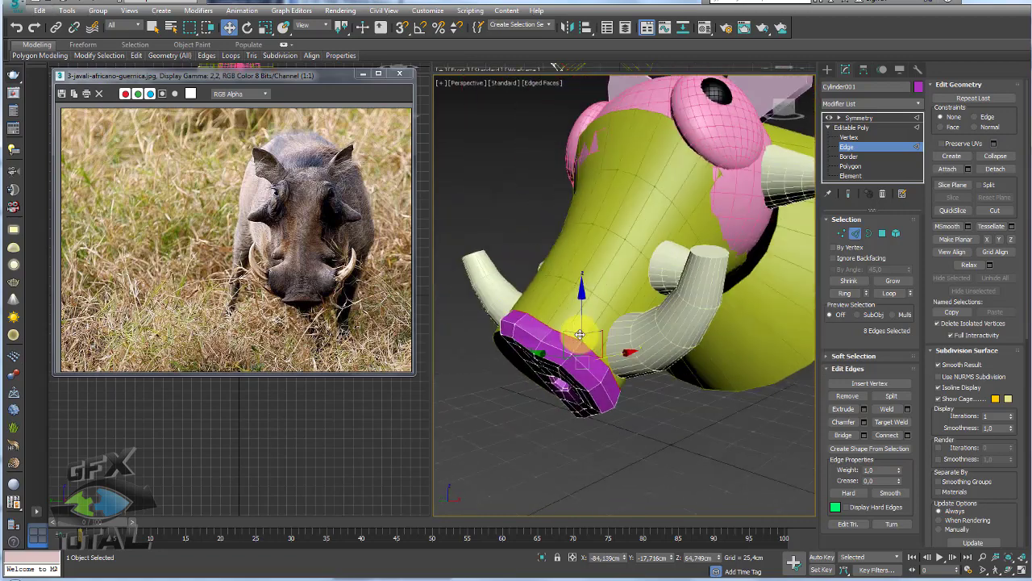
- Select the rim edge at the back of the snout band and extrude the first lip strip segment
{"action": "scroll", "coordinate": [609, 374], "scroll_direction": "up", "scroll_amount": 5}
{"action": "left_click", "coordinate": [606, 390]}
{"action": "middle_click_drag", "start_coordinate": [606, 389], "coordinate": [638, 381], "text": "alt"}
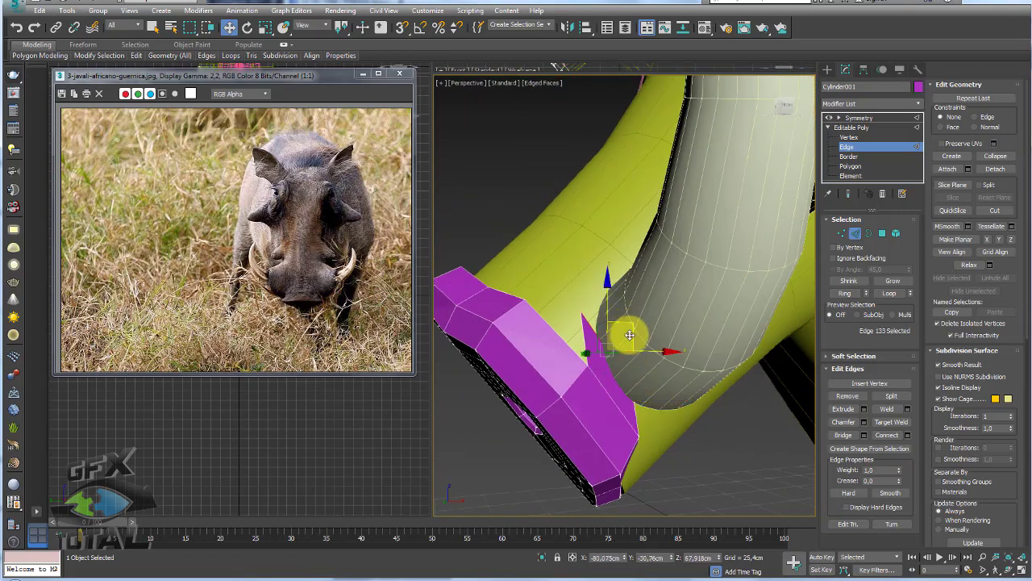
{"action": "key", "text": "r"}
{"action": "left_click", "coordinate": [605, 385]}
{"action": "key", "text": "w"}
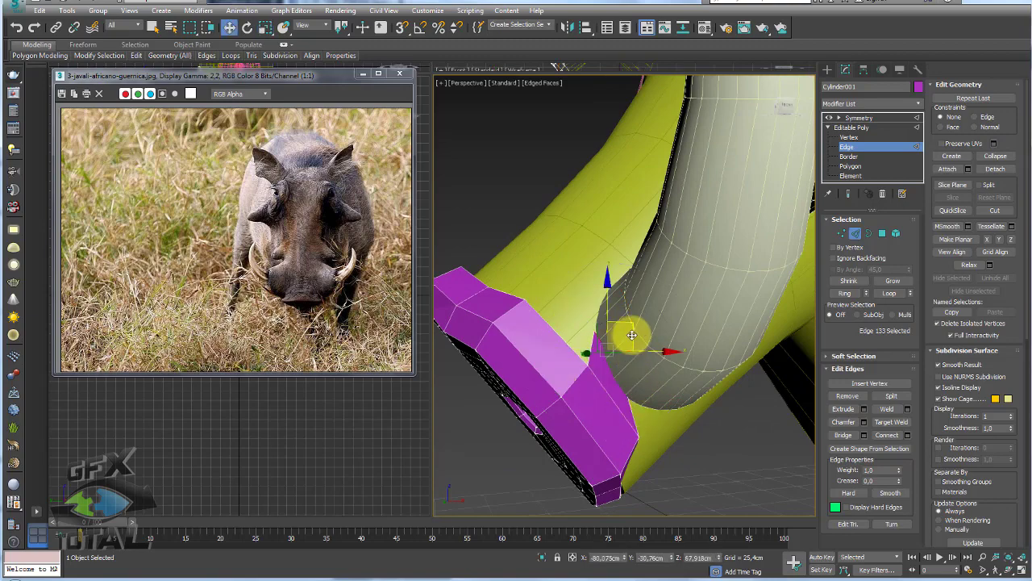
{"action": "middle_click_drag", "start_coordinate": [622, 332], "coordinate": [639, 373], "text": "alt"}
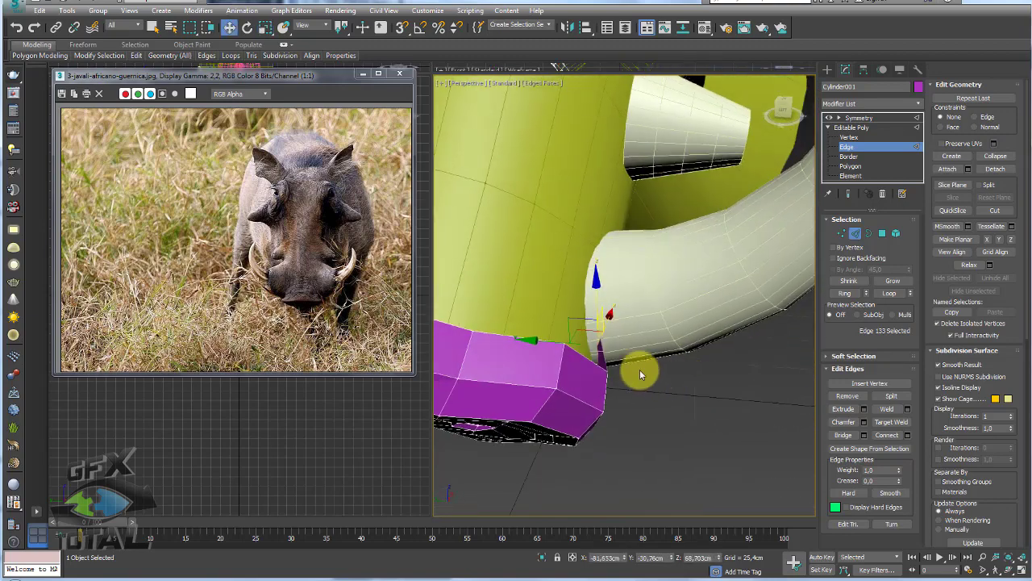
{"action": "key", "text": "e"}
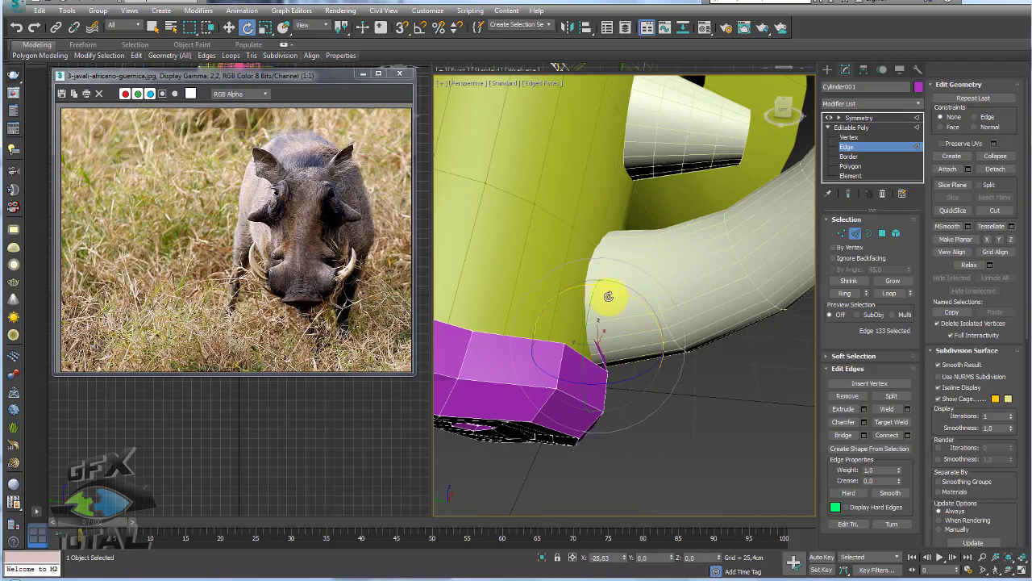
{"action": "key", "text": "w"}
{"action": "mouse_move", "coordinate": [672, 350]}
{"action": "middle_mouse_down", "text": "alt"}
{"action": "mouse_move", "coordinate": [571, 325]}
{"action": "mouse_move", "coordinate": [624, 319]}
{"action": "middle_mouse_up", "text": "alt"}
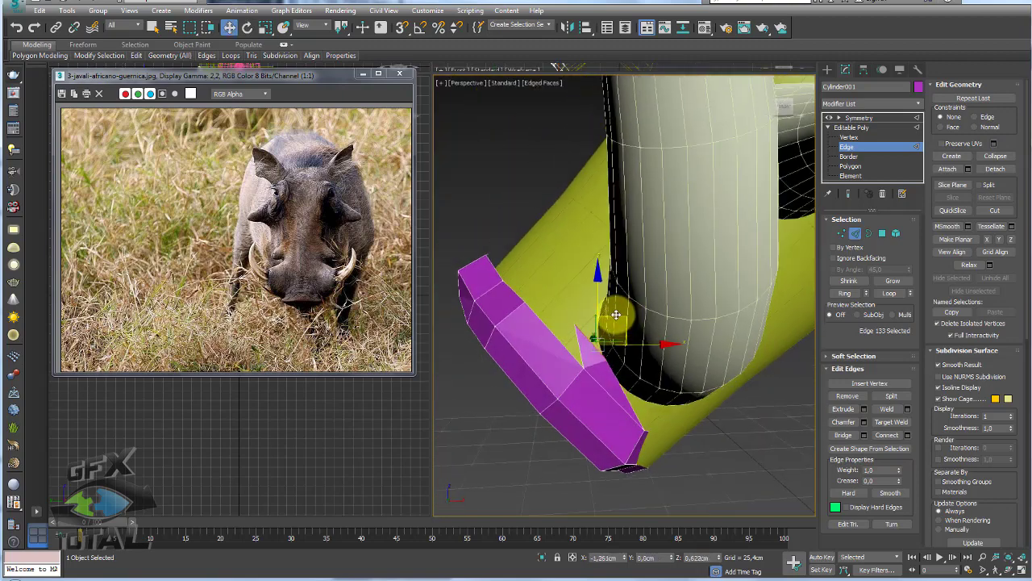
- Select the new strip's end edge and rotate and scale it toward the jaw
{"action": "left_click", "coordinate": [616, 278]}
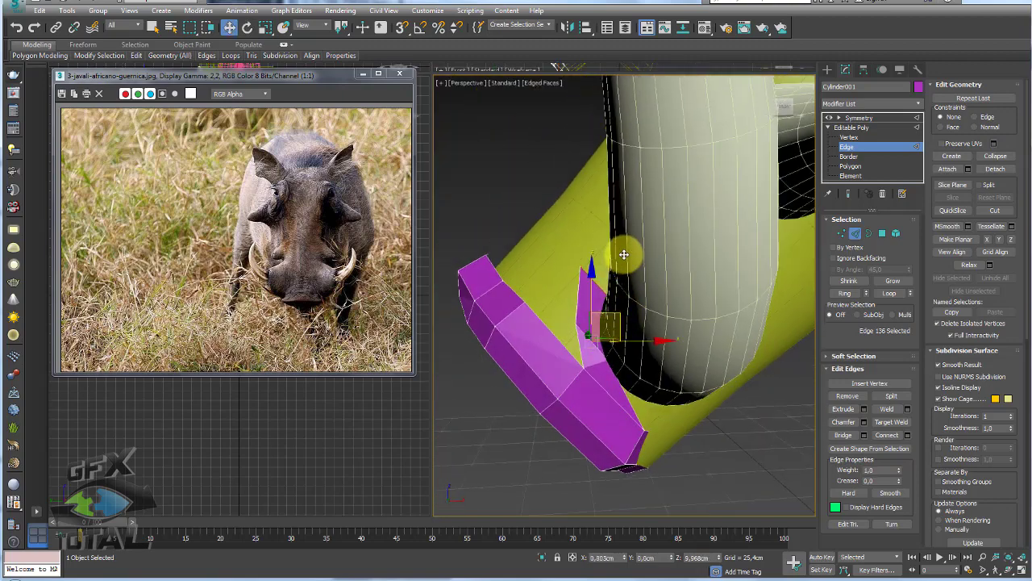
{"action": "mouse_move", "coordinate": [627, 253]}
{"action": "middle_mouse_down", "text": "alt"}
{"action": "mouse_move", "coordinate": [670, 304]}
{"action": "mouse_move", "coordinate": [609, 268]}
{"action": "mouse_move", "coordinate": [619, 261]}
{"action": "middle_mouse_up", "text": "alt"}
{"action": "key", "text": "e"}
{"action": "key", "text": "w"}
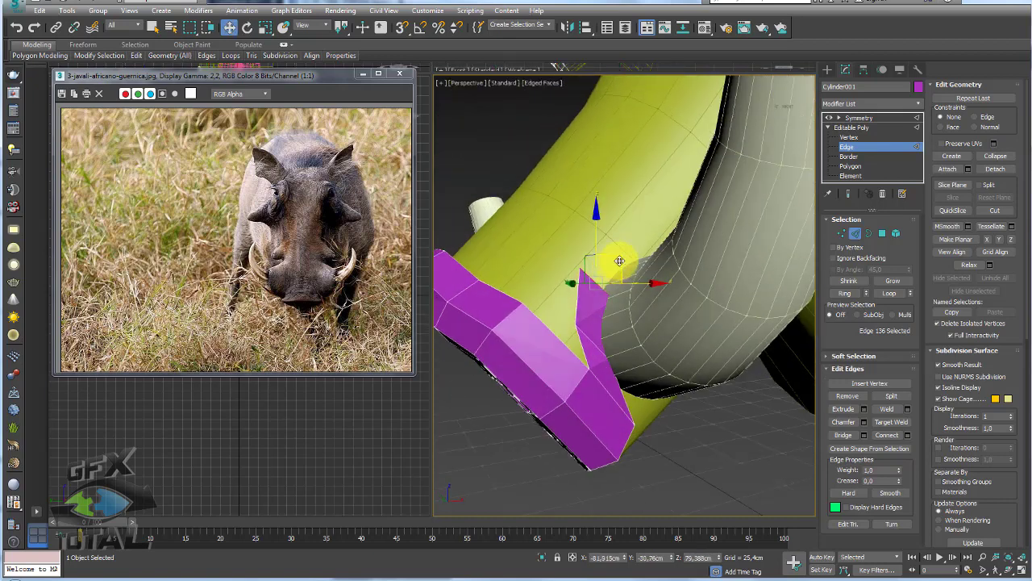
{"action": "key", "text": "r"}
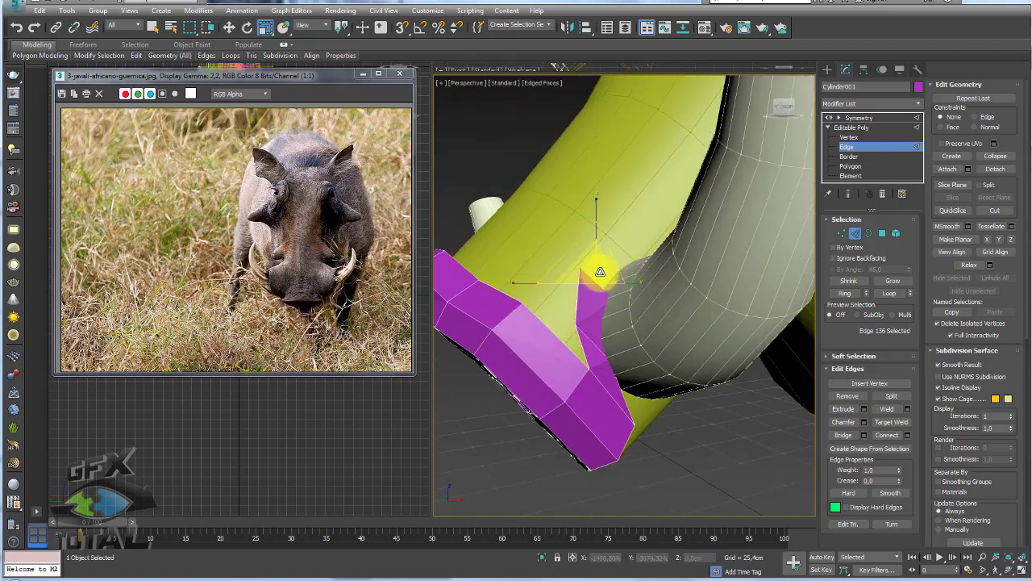
{"action": "key", "text": "w"}
{"action": "middle_click_drag", "start_coordinate": [613, 315], "coordinate": [622, 256], "text": "alt"}
{"action": "mouse_move", "coordinate": [656, 212]}
{"action": "middle_mouse_down", "text": "alt"}
{"action": "mouse_move", "coordinate": [675, 265]}
{"action": "mouse_move", "coordinate": [666, 222]}
{"action": "middle_mouse_up", "text": "alt"}
- Extrude the lip strip further back along the jaw beneath the tusk
{"action": "key", "text": "e"}
{"action": "key", "text": "w"}
{"action": "mouse_move", "coordinate": [662, 214]}
{"action": "left_mouse_down", "text": "shift"}
{"action": "mouse_move", "coordinate": [715, 201]}
{"action": "mouse_move", "coordinate": [743, 260]}
{"action": "left_mouse_up", "text": "shift"}
{"action": "key", "text": "e"}
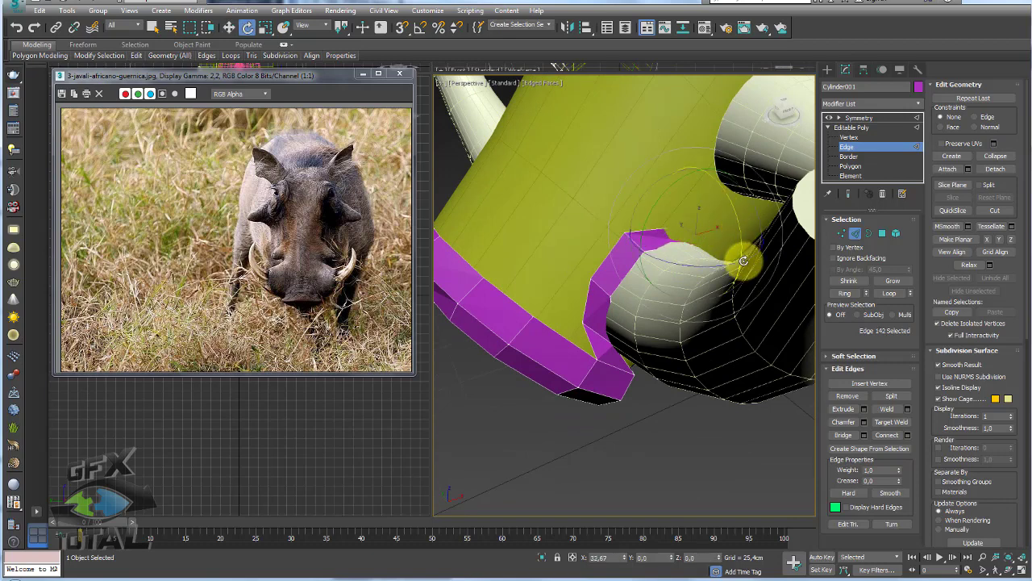
{"action": "key", "text": "w"}
{"action": "mouse_move", "coordinate": [743, 253]}
{"action": "middle_mouse_down", "text": "alt"}
{"action": "mouse_move", "coordinate": [664, 218]}
{"action": "mouse_move", "coordinate": [723, 231]}
{"action": "mouse_move", "coordinate": [729, 209]}
{"action": "middle_mouse_up", "text": "alt"}
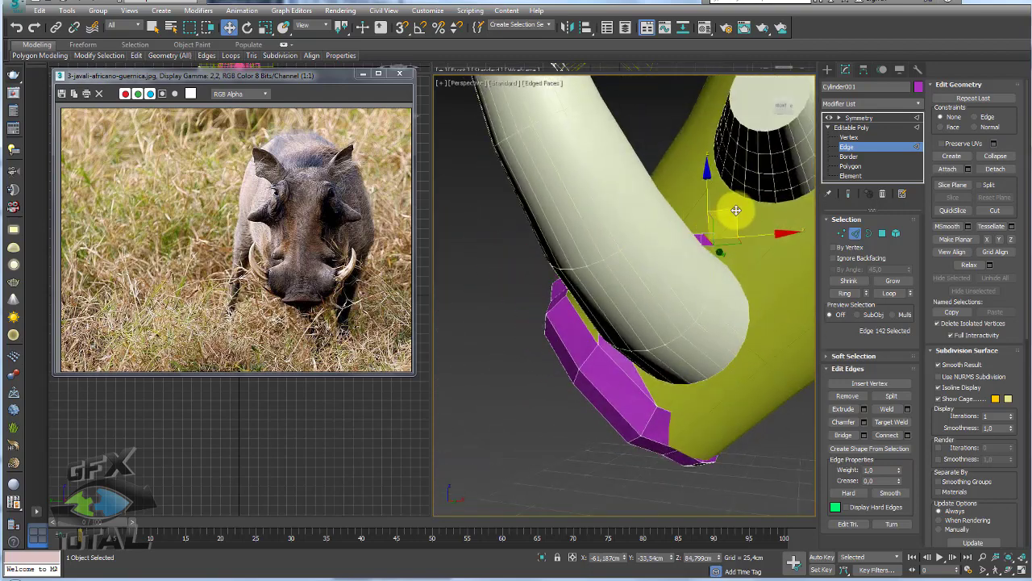
{"action": "key", "text": "e"}
{"action": "key", "text": "w"}
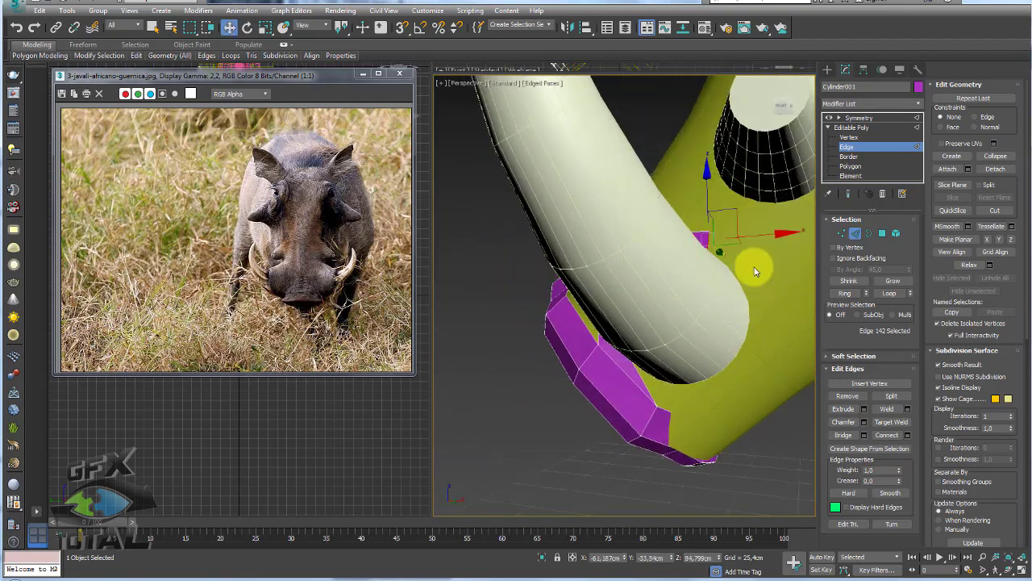
{"action": "mouse_move", "coordinate": [755, 272]}
{"action": "middle_mouse_down", "text": "alt"}
{"action": "mouse_move", "coordinate": [699, 258]}
{"action": "mouse_move", "coordinate": [672, 216]}
{"action": "middle_mouse_up", "text": "alt"}
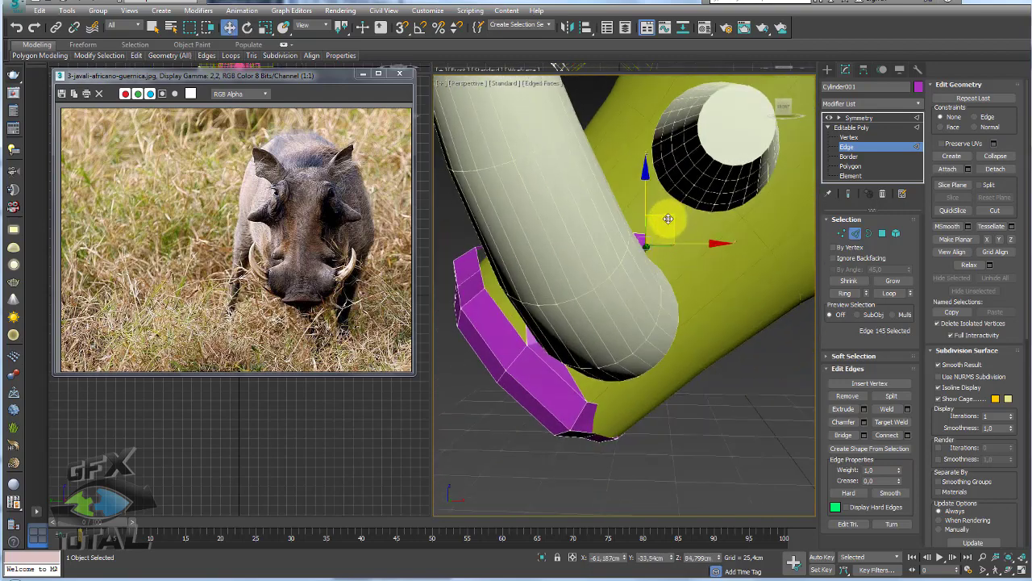
{"action": "left_click_drag", "start_coordinate": [668, 218], "coordinate": [694, 226]}
- Check the close-up warthog reference photo, then view the strip from below
{"action": "left_click", "coordinate": [496, 569]}
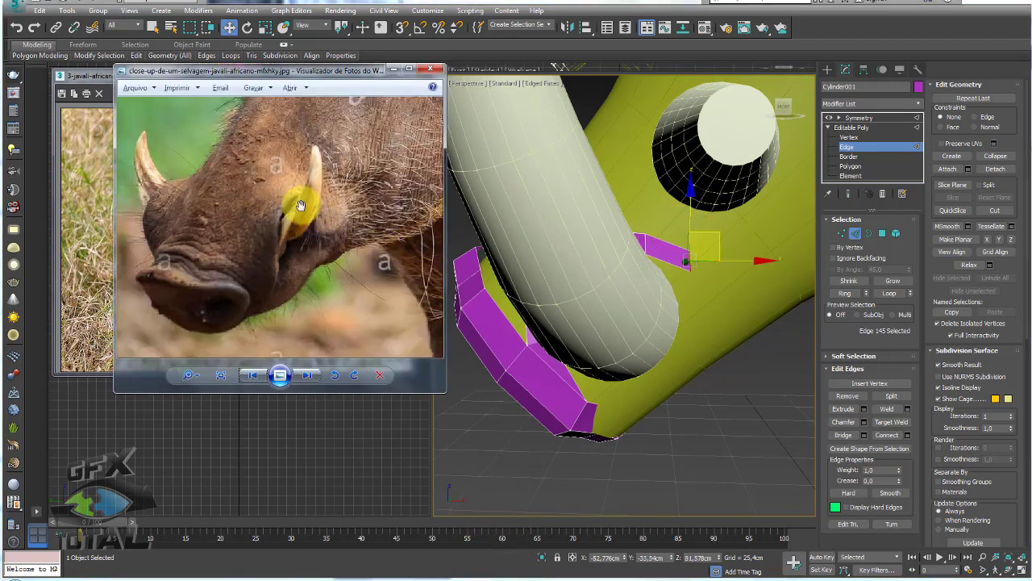
{"action": "left_click", "coordinate": [664, 284]}
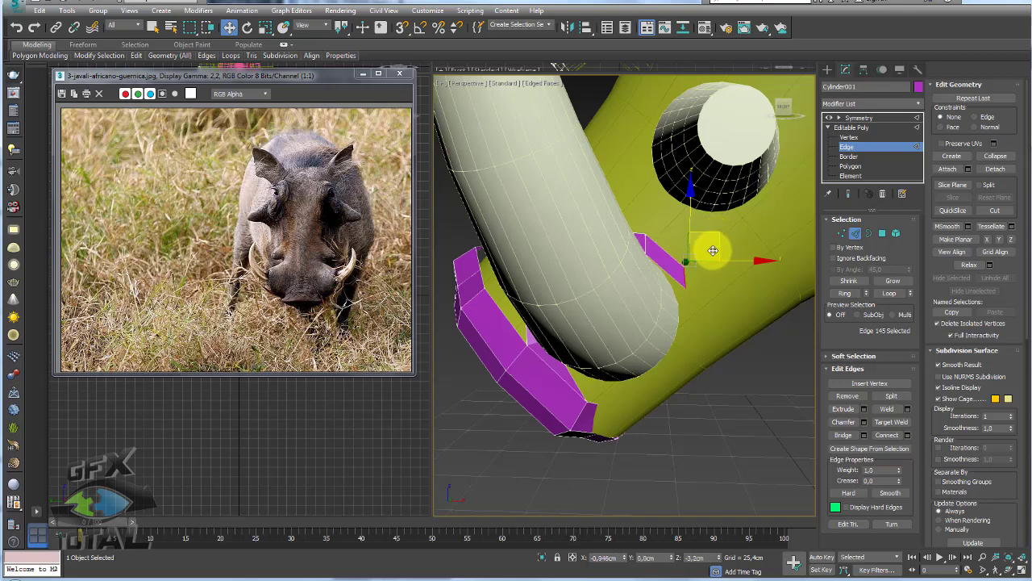
{"action": "key", "text": "e"}
{"action": "key", "text": "w"}
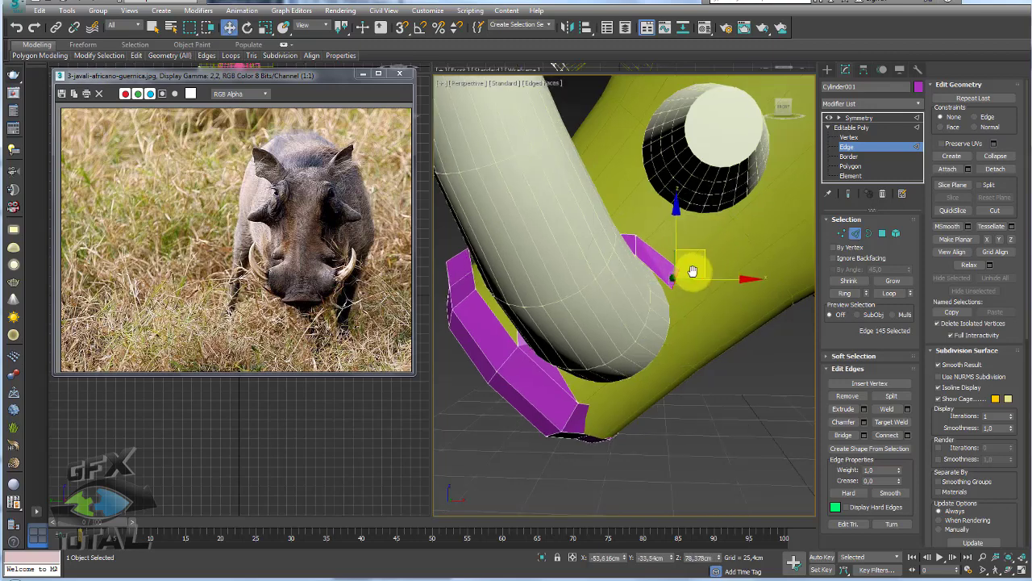
{"action": "mouse_move", "coordinate": [691, 272]}
{"action": "middle_mouse_down", "text": "alt"}
{"action": "mouse_move", "coordinate": [648, 301]}
{"action": "mouse_move", "coordinate": [693, 327]}
{"action": "middle_mouse_up", "text": "alt"}
- Select three lip strip edges and shift them up and outward
{"action": "left_click", "coordinate": [516, 321], "text": "ctrl"}
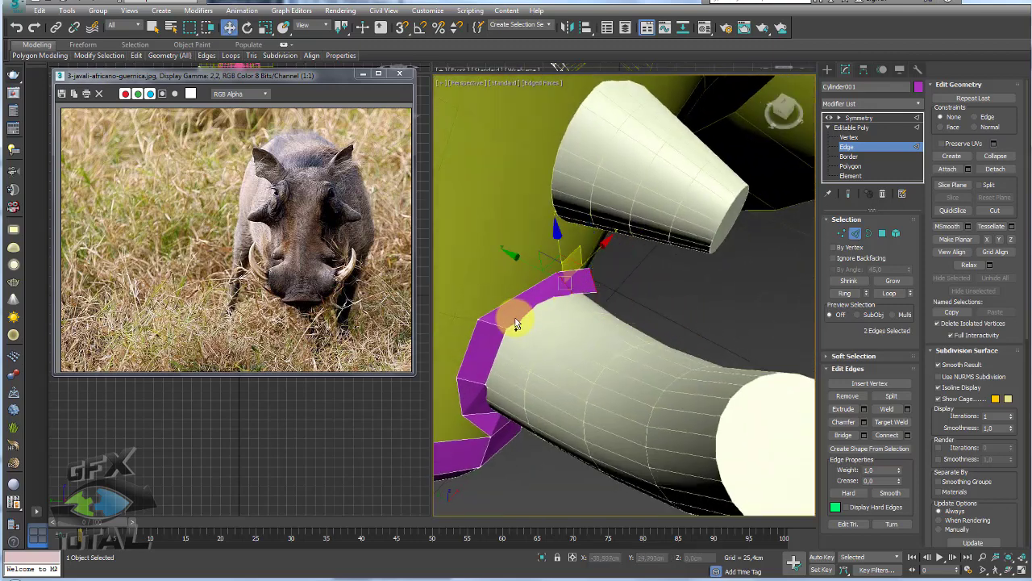
{"action": "left_click", "coordinate": [494, 324], "text": "ctrl"}
{"action": "middle_click_drag", "start_coordinate": [495, 323], "coordinate": [497, 312], "text": "alt"}
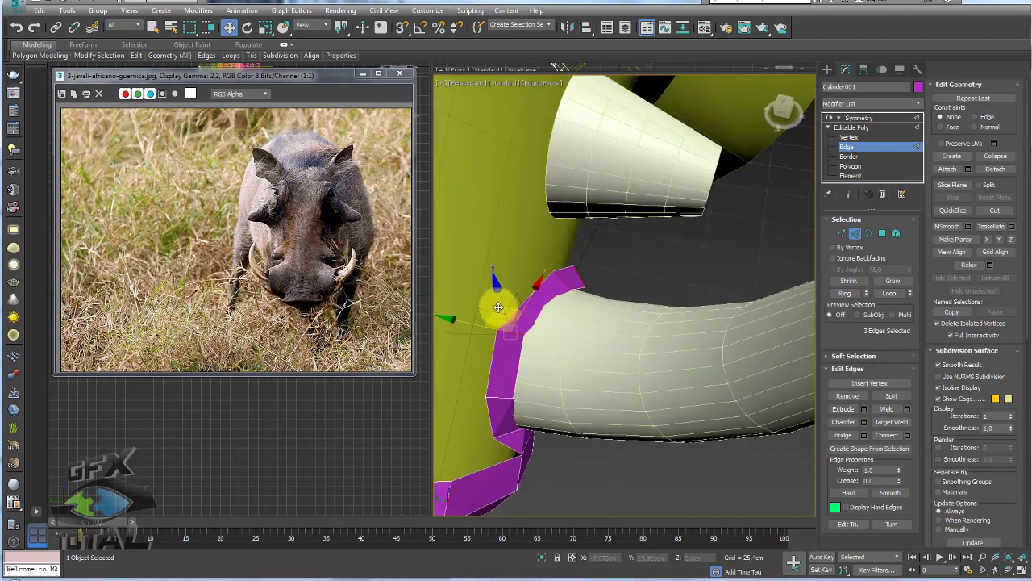
{"action": "left_click_drag", "start_coordinate": [498, 307], "coordinate": [509, 295]}
{"action": "key", "text": "e"}
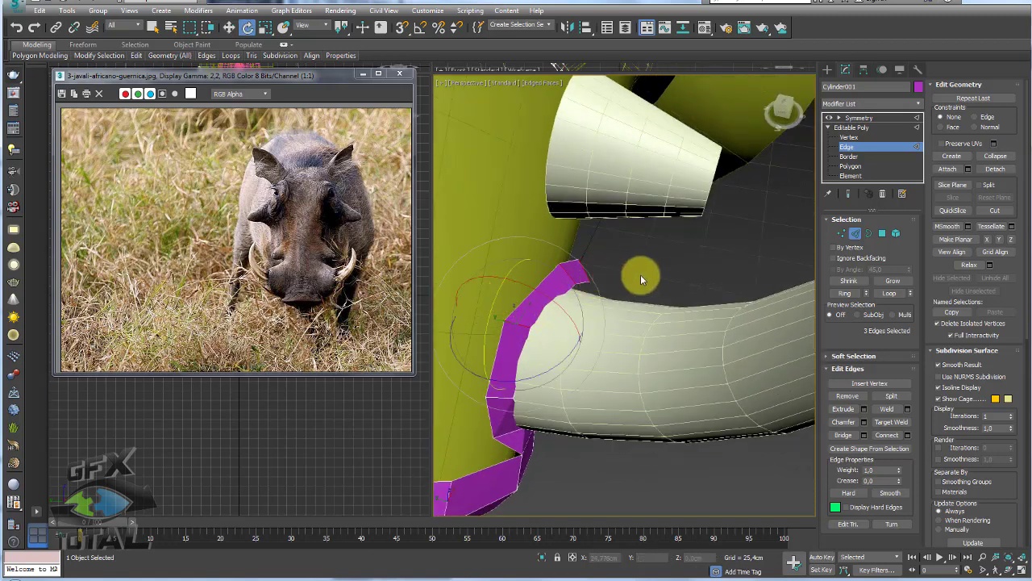
- Extend the strip's end by a segment and tilt it to follow the jaw curve
{"action": "left_click", "coordinate": [587, 275]}
{"action": "key", "text": "w"}
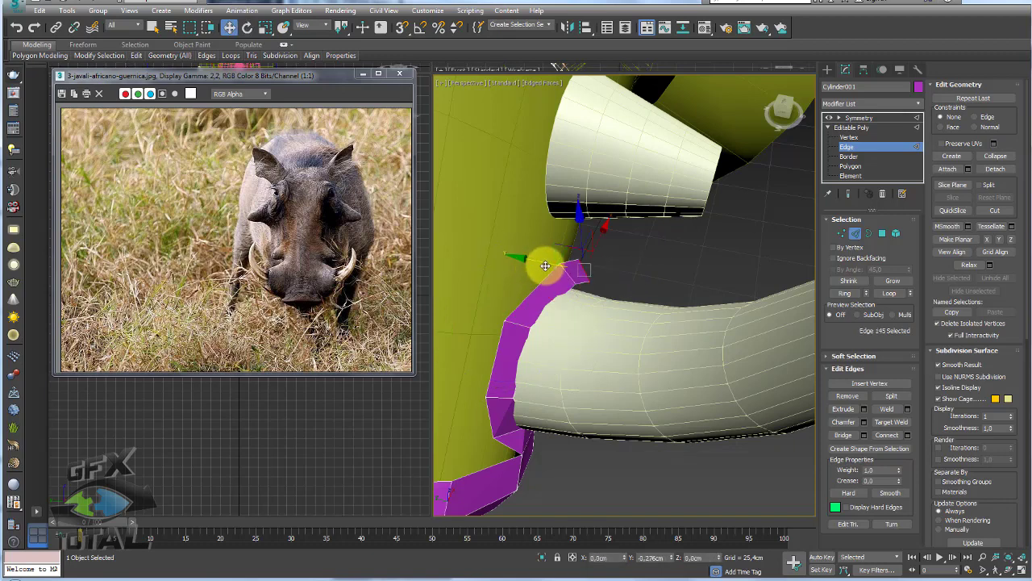
{"action": "left_click", "coordinate": [598, 243]}
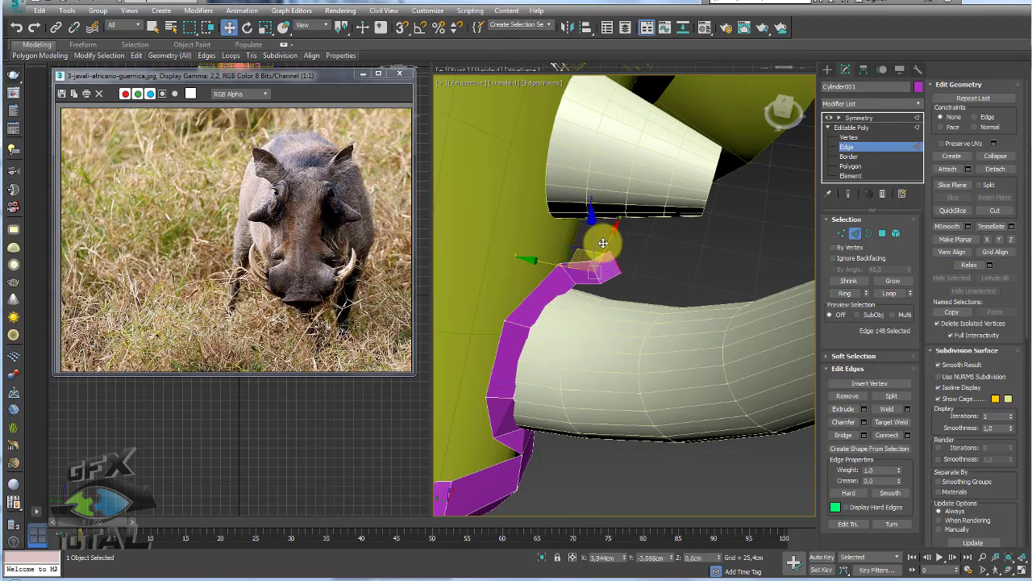
{"action": "middle_click_drag", "start_coordinate": [604, 243], "coordinate": [603, 237], "text": "alt"}
{"action": "left_click_drag", "start_coordinate": [603, 237], "coordinate": [669, 262]}
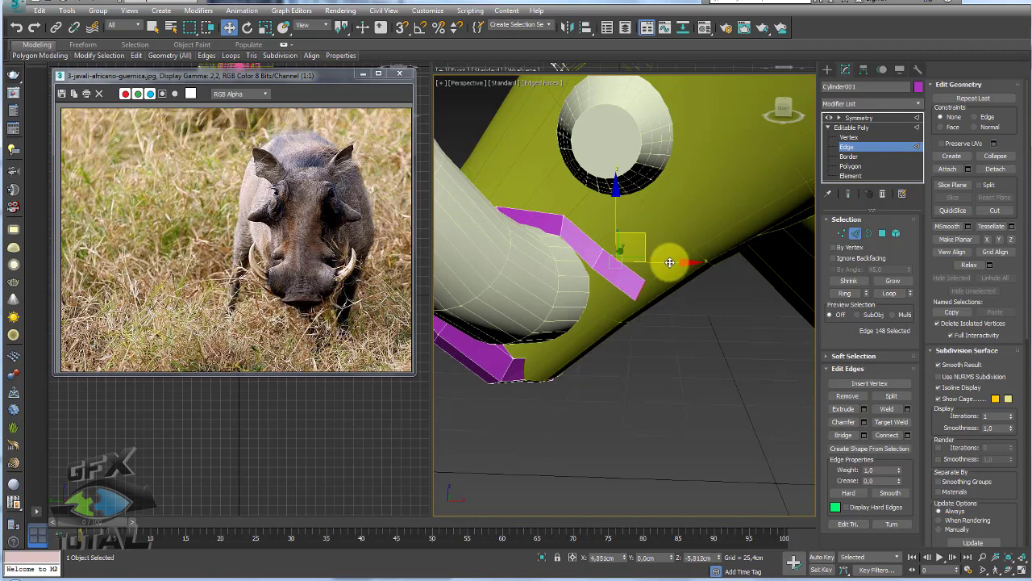
{"action": "key", "text": "e"}
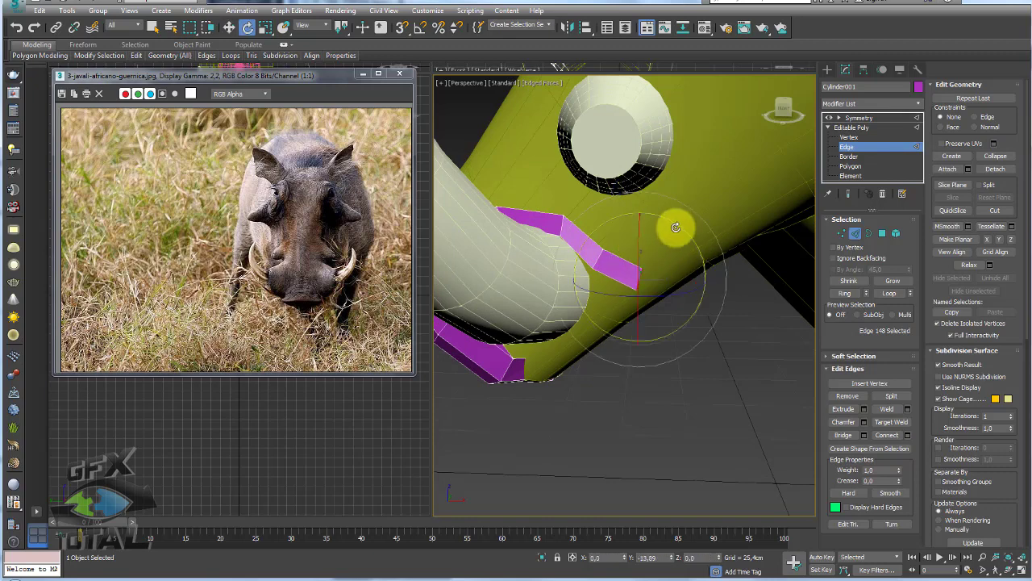
{"action": "left_click_drag", "start_coordinate": [675, 226], "coordinate": [654, 215]}
- Extrude two more lip strip segments along the jaw
{"action": "key", "text": "w"}
{"action": "left_click", "coordinate": [662, 269]}
{"action": "mouse_move", "coordinate": [662, 269]}
{"action": "middle_mouse_down", "text": "alt"}
{"action": "mouse_move", "coordinate": [662, 253]}
{"action": "mouse_move", "coordinate": [703, 277]}
{"action": "middle_mouse_up", "text": "alt"}
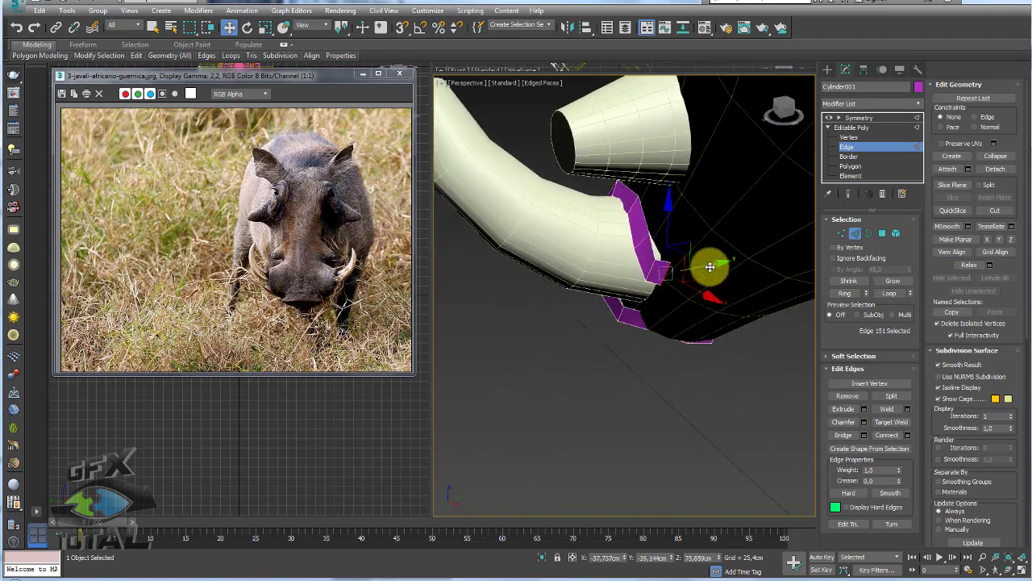
{"action": "key", "text": "e"}
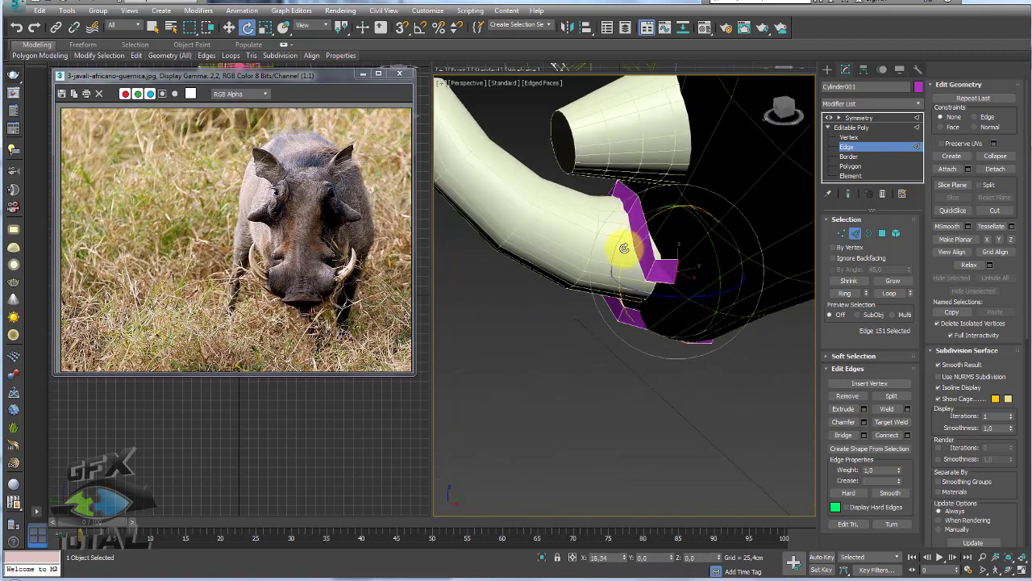
{"action": "key", "text": "w"}
{"action": "left_click", "coordinate": [721, 271]}
- Inspect the strip along the jaw and select only its end edge
{"action": "mouse_move", "coordinate": [721, 271]}
{"action": "middle_mouse_down", "text": "alt"}
{"action": "mouse_move", "coordinate": [794, 276]}
{"action": "mouse_move", "coordinate": [728, 249]}
{"action": "mouse_move", "coordinate": [741, 248]}
{"action": "mouse_move", "coordinate": [726, 269]}
{"action": "mouse_move", "coordinate": [746, 262]}
{"action": "middle_mouse_up", "text": "alt"}
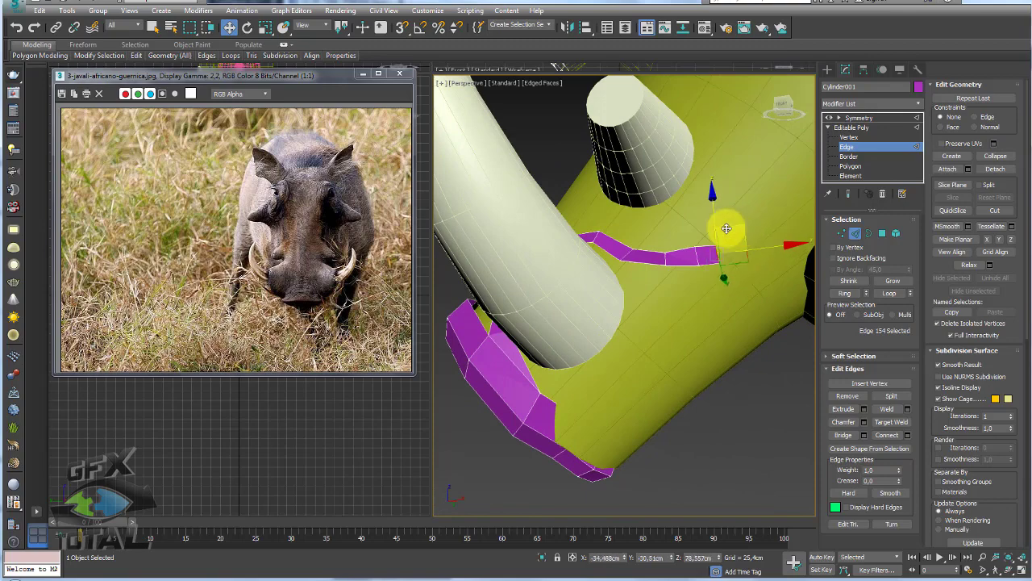
{"action": "mouse_move", "coordinate": [721, 226]}
{"action": "middle_mouse_down", "text": "alt"}
{"action": "mouse_move", "coordinate": [737, 281]}
{"action": "mouse_move", "coordinate": [715, 246]}
{"action": "middle_mouse_up", "text": "alt"}
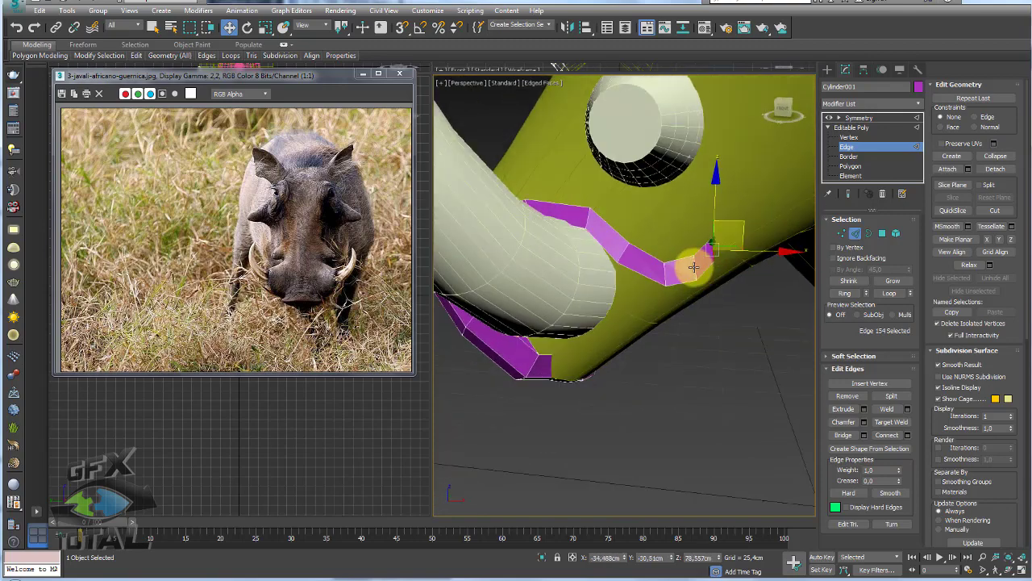
{"action": "left_click", "coordinate": [666, 271]}
{"action": "left_click", "coordinate": [685, 249], "text": "ctrl"}
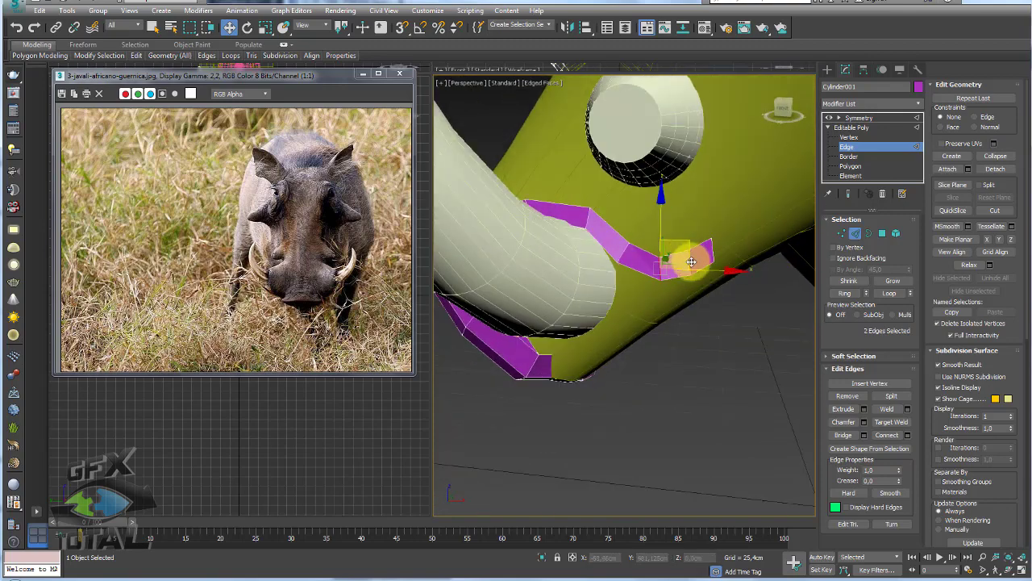
{"action": "scroll", "coordinate": [684, 240], "scroll_direction": "down", "scroll_amount": 5}
{"action": "middle_click_drag", "start_coordinate": [685, 242], "coordinate": [700, 269], "text": "alt"}
{"action": "scroll", "coordinate": [700, 269], "scroll_direction": "up", "scroll_amount": 3}
{"action": "scroll", "coordinate": [666, 258], "scroll_direction": "up", "scroll_amount": 4}
{"action": "left_click", "coordinate": [666, 259]}
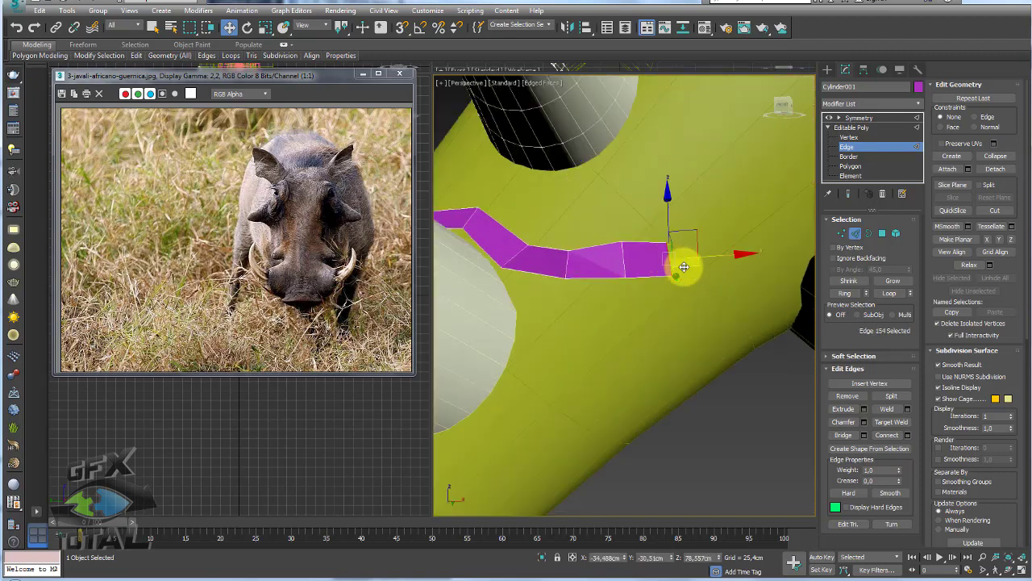
- Extrude two new strip segments and stretch them down along the jaw edge
{"action": "key", "text": "e"}
{"action": "key", "text": "w"}
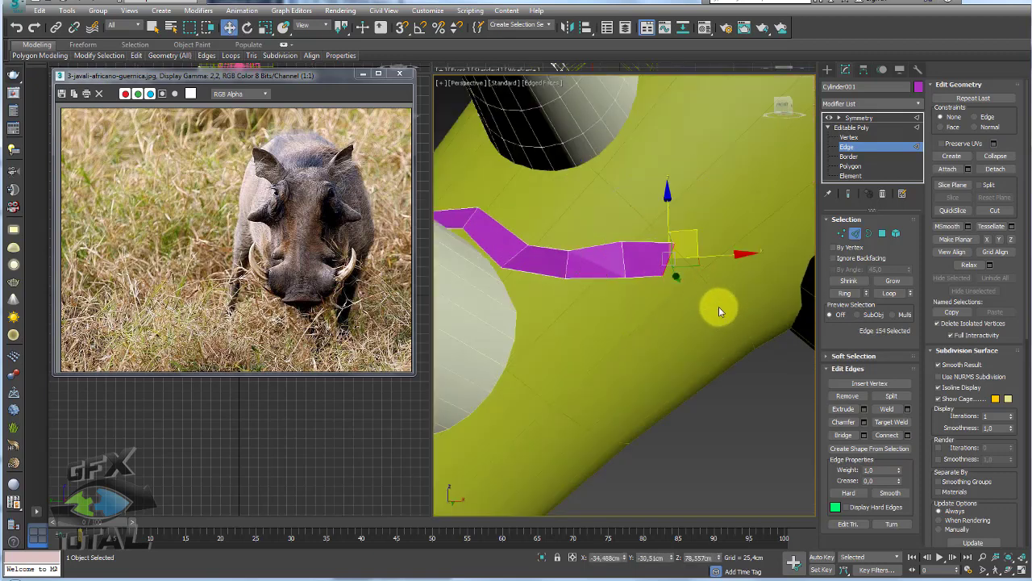
{"action": "mouse_move", "coordinate": [717, 305]}
{"action": "middle_mouse_down", "text": "alt"}
{"action": "mouse_move", "coordinate": [684, 260]}
{"action": "mouse_move", "coordinate": [724, 278]}
{"action": "middle_mouse_up", "text": "alt"}
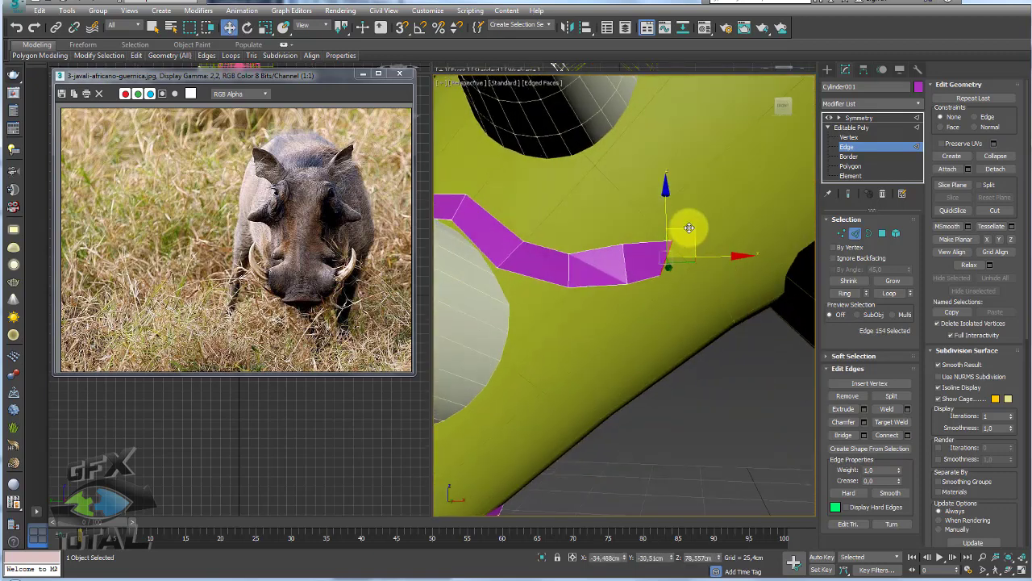
{"action": "left_click_drag", "start_coordinate": [689, 228], "coordinate": [738, 272], "text": "shift"}
{"action": "mouse_move", "coordinate": [737, 272]}
{"action": "middle_mouse_down", "text": "alt"}
{"action": "mouse_move", "coordinate": [717, 307]}
{"action": "mouse_move", "coordinate": [705, 280]}
{"action": "mouse_move", "coordinate": [576, 272]}
{"action": "mouse_move", "coordinate": [556, 257]}
{"action": "middle_mouse_up", "text": "alt"}
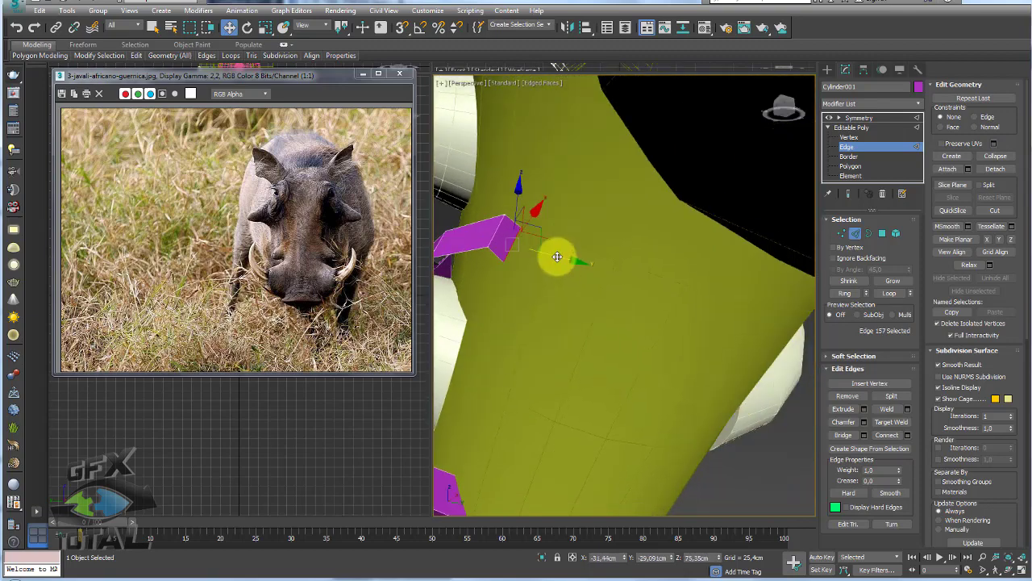
{"action": "left_click_drag", "start_coordinate": [556, 256], "coordinate": [597, 269], "text": "shift"}
{"action": "middle_click_drag", "start_coordinate": [596, 270], "coordinate": [569, 227], "text": "alt"}
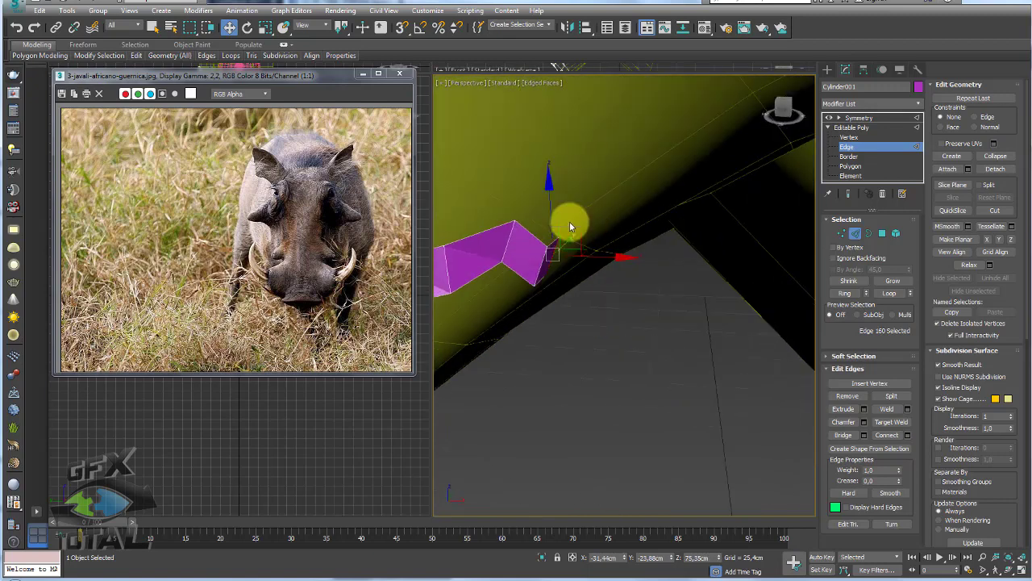
{"action": "left_click_drag", "start_coordinate": [573, 230], "coordinate": [592, 260], "text": "shift"}
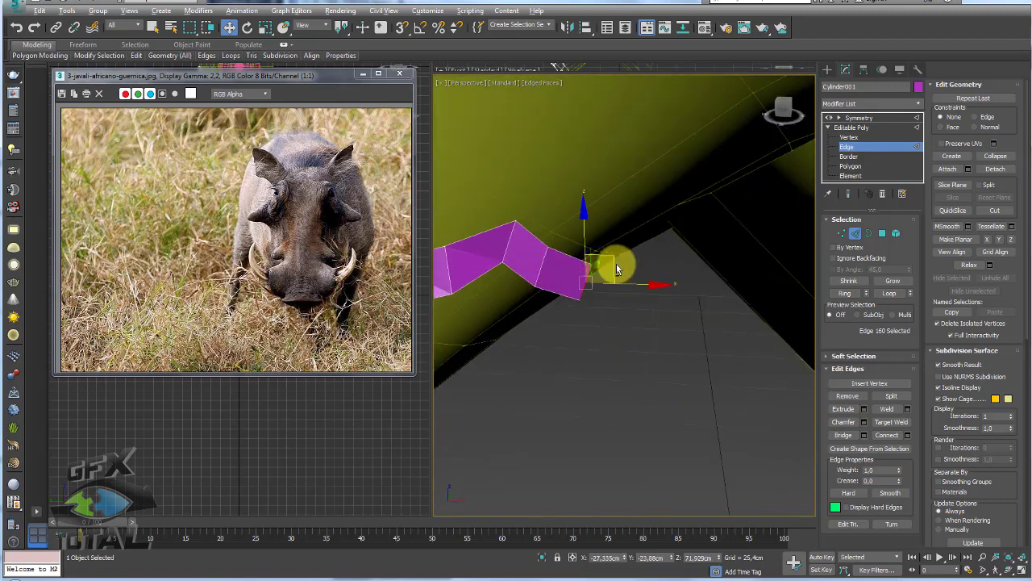
- Rotate and scale the strip end so it follows the jaw
{"action": "middle_click_drag", "start_coordinate": [605, 257], "coordinate": [637, 257], "text": "alt"}
{"action": "key", "text": "e"}
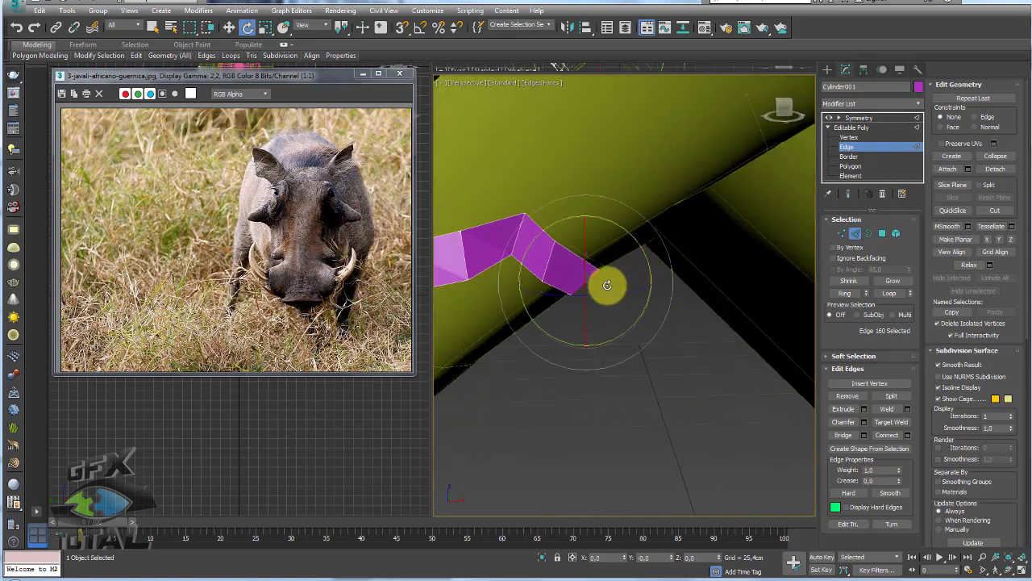
{"action": "key", "text": "r"}
{"action": "mouse_move", "coordinate": [606, 283]}
{"action": "left_mouse_down"}
{"action": "mouse_move", "coordinate": [576, 277]}
{"action": "mouse_move", "coordinate": [568, 250]}
{"action": "left_mouse_up"}
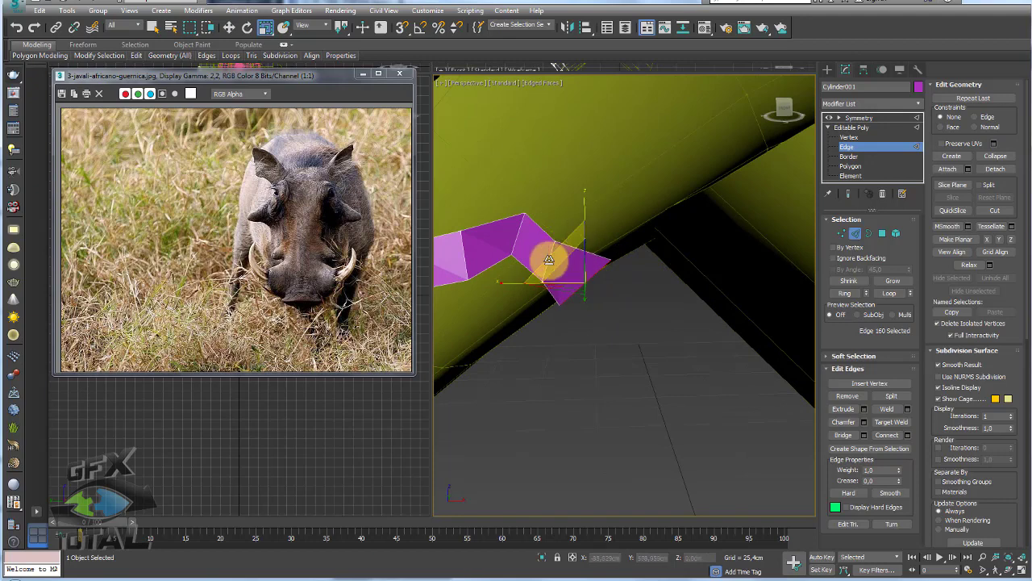
{"action": "key", "text": "e"}
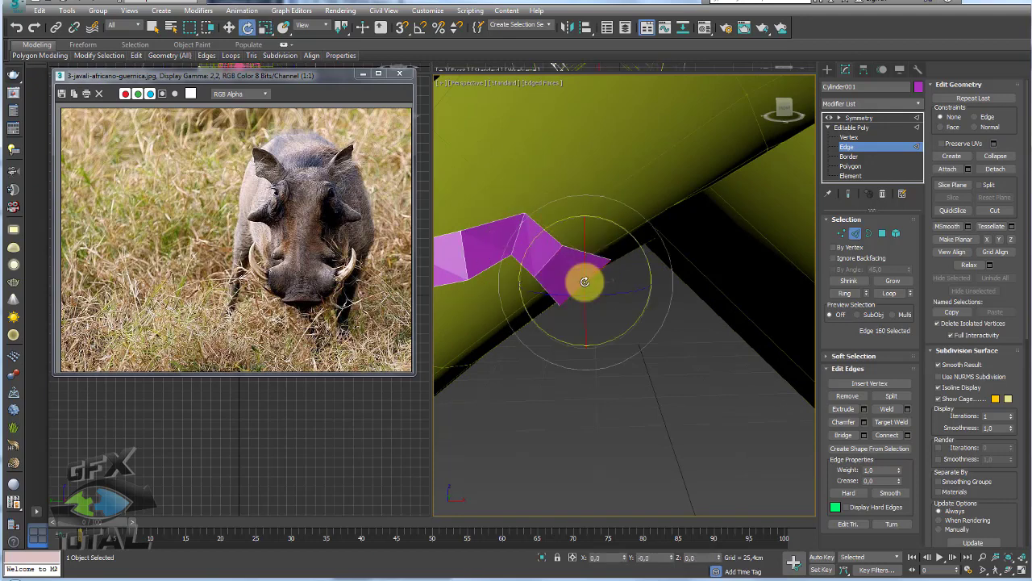
{"action": "mouse_move", "coordinate": [585, 281]}
{"action": "middle_mouse_down", "text": "alt"}
{"action": "mouse_move", "coordinate": [576, 281]}
{"action": "mouse_move", "coordinate": [600, 295]}
{"action": "middle_mouse_up", "text": "alt"}
- Extend the lip strip by another segment toward the jaw corner
{"action": "key", "text": "w"}
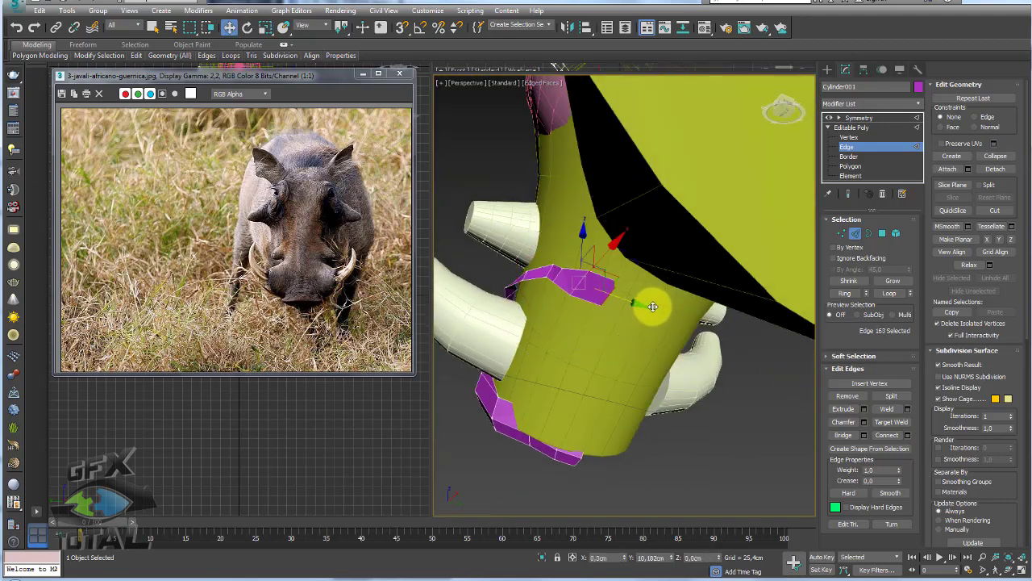
{"action": "key", "text": "e"}
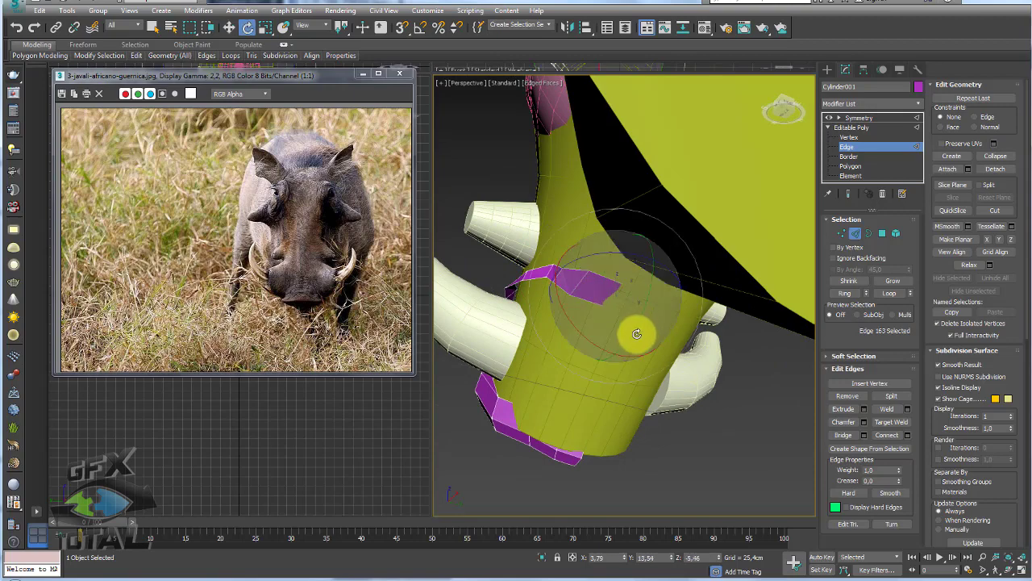
{"action": "key", "text": "w"}
{"action": "mouse_move", "coordinate": [637, 293]}
{"action": "middle_mouse_down", "text": "alt"}
{"action": "mouse_move", "coordinate": [636, 282]}
{"action": "mouse_move", "coordinate": [599, 269]}
{"action": "middle_mouse_up", "text": "alt"}
{"action": "left_click", "coordinate": [669, 312], "text": "ctrl"}
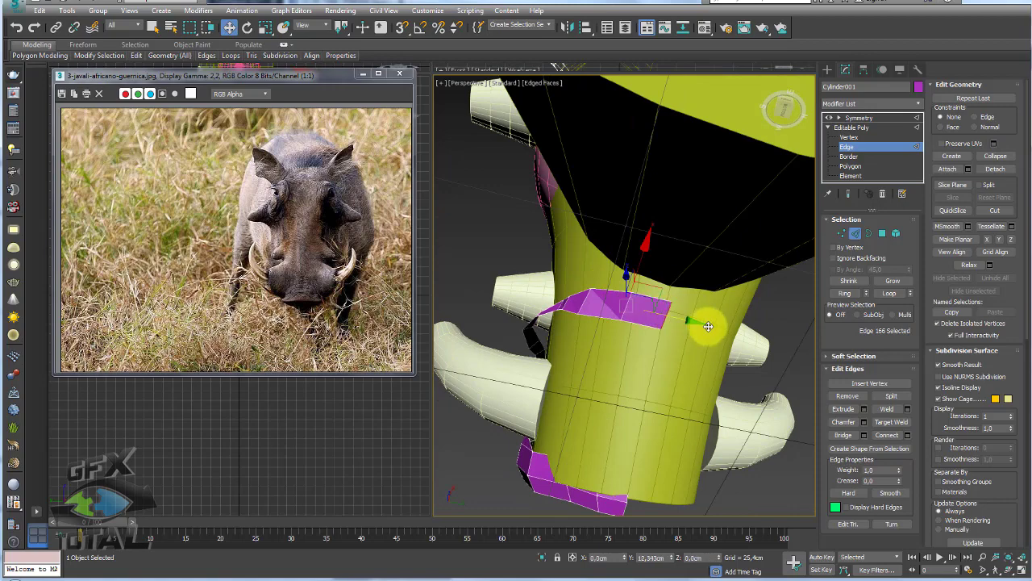
{"action": "key", "text": "r"}
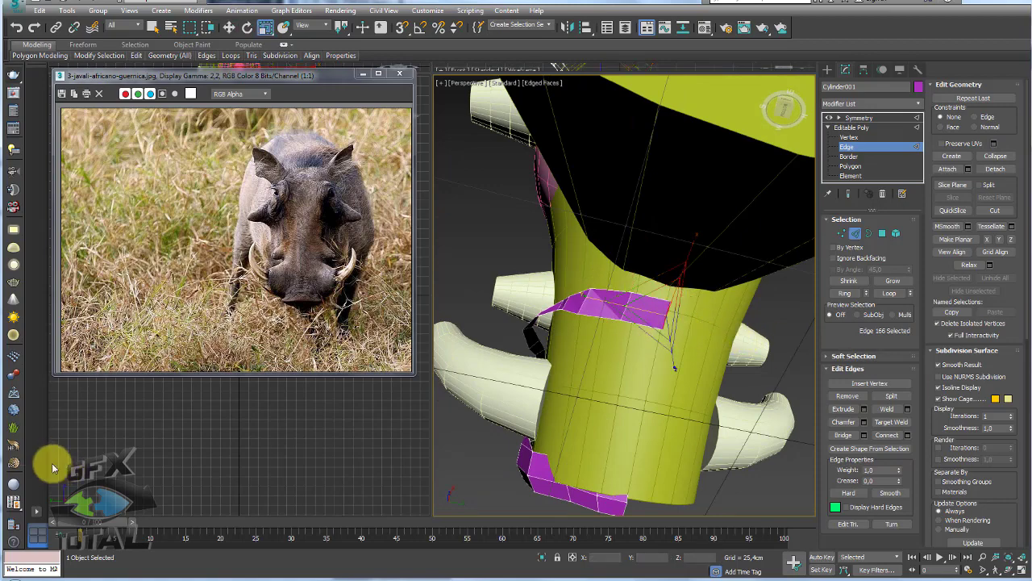
{"action": "mouse_move", "coordinate": [567, 368]}
{"action": "middle_mouse_down", "text": "alt"}
{"action": "mouse_move", "coordinate": [618, 323]}
{"action": "mouse_move", "coordinate": [696, 363]}
{"action": "mouse_move", "coordinate": [659, 255]}
{"action": "mouse_move", "coordinate": [652, 219]}
{"action": "mouse_move", "coordinate": [669, 218]}
{"action": "mouse_move", "coordinate": [656, 202]}
{"action": "mouse_move", "coordinate": [688, 245]}
{"action": "mouse_move", "coordinate": [683, 258]}
{"action": "mouse_move", "coordinate": [671, 253]}
{"action": "middle_mouse_up", "text": "alt"}
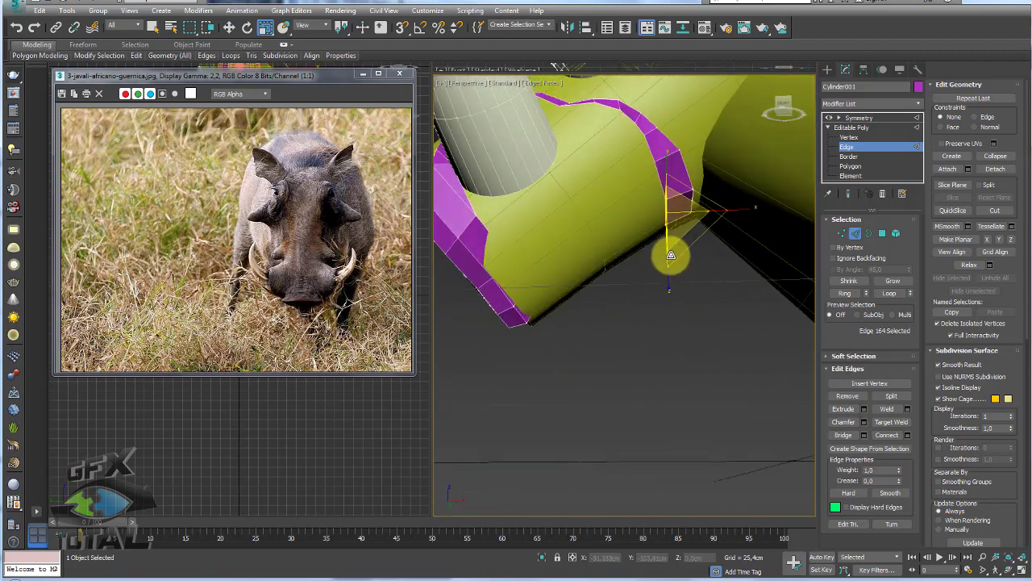
- Select three strip faces and push them outward
{"action": "key", "text": "w"}
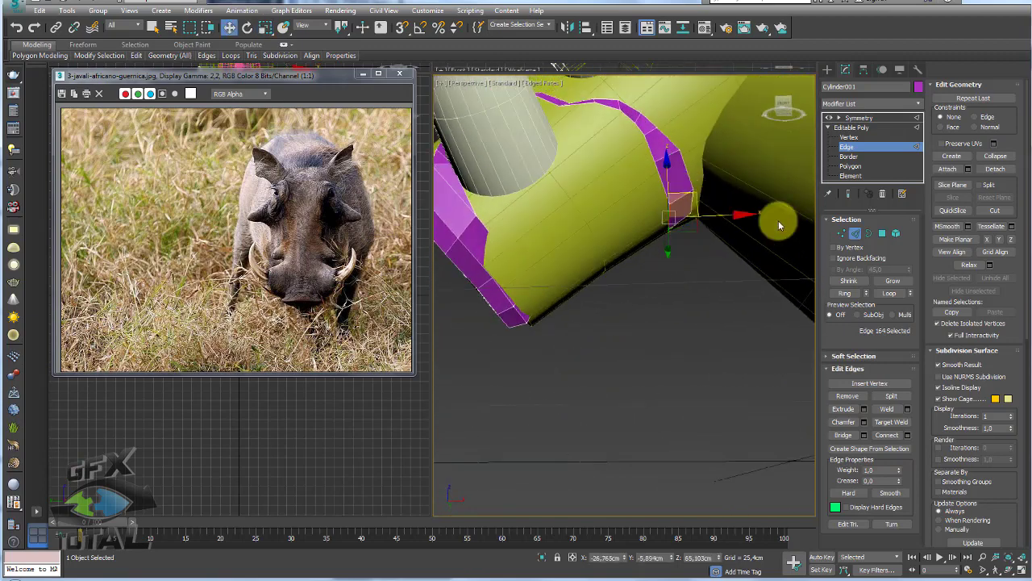
{"action": "left_click", "coordinate": [882, 233]}
{"action": "left_click", "coordinate": [701, 170], "text": "ctrl"}
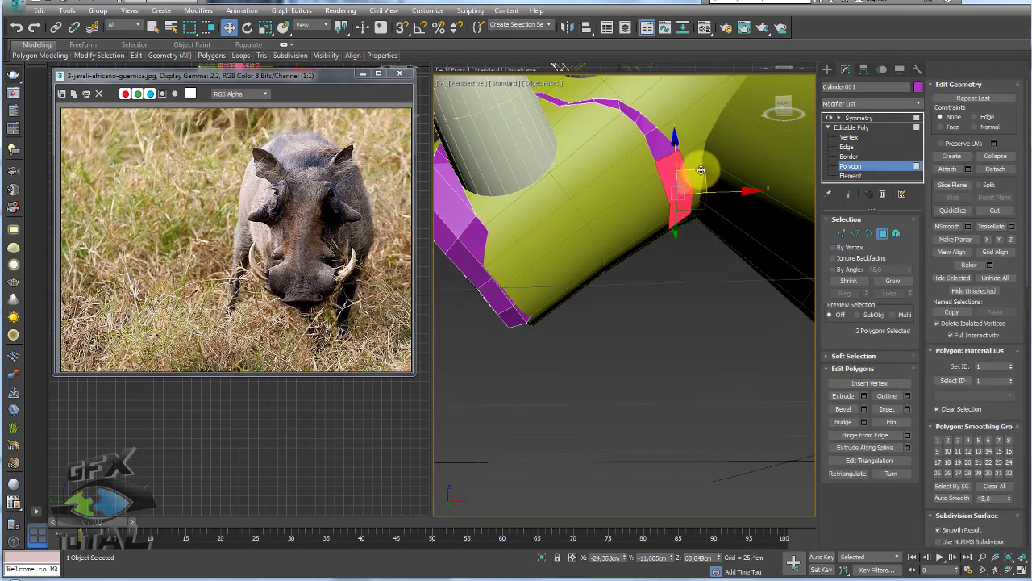
{"action": "left_click", "coordinate": [696, 156], "text": "ctrl"}
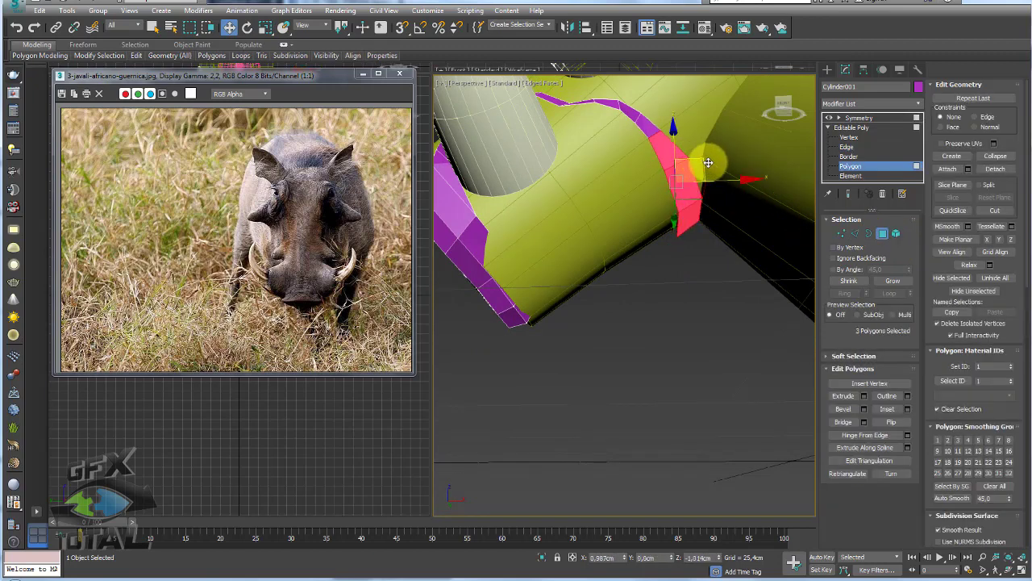
{"action": "mouse_move", "coordinate": [712, 167]}
{"action": "left_mouse_down"}
{"action": "mouse_move", "coordinate": [714, 220]}
{"action": "mouse_move", "coordinate": [638, 312]}
{"action": "mouse_move", "coordinate": [578, 325]}
{"action": "left_mouse_up"}
{"action": "left_click", "coordinate": [857, 236]}
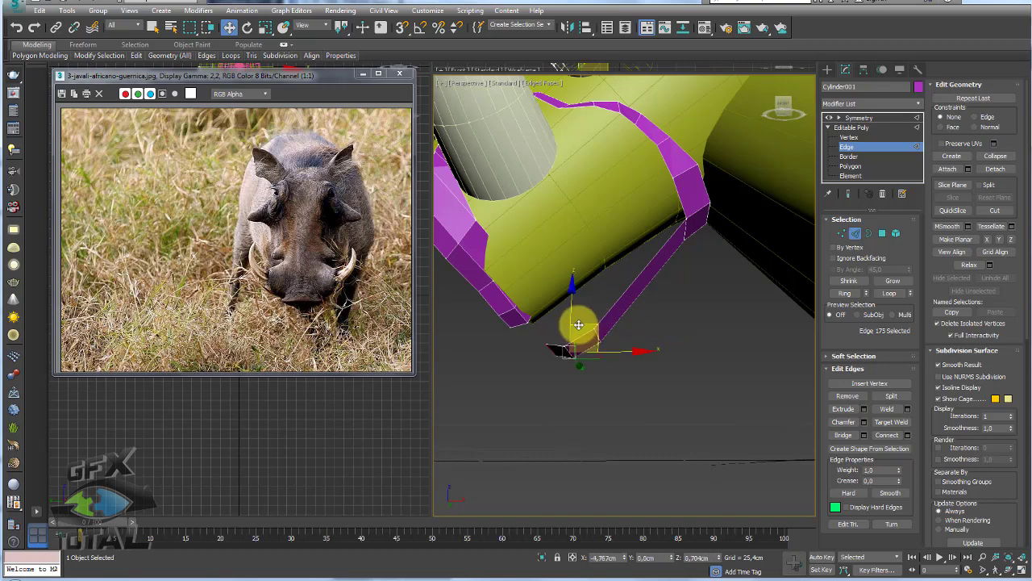
- Extrude a strip section to the left and shift six vertices sideways
{"action": "mouse_move", "coordinate": [572, 323]}
{"action": "middle_mouse_down", "text": "alt"}
{"action": "mouse_move", "coordinate": [644, 317]}
{"action": "mouse_move", "coordinate": [556, 339]}
{"action": "mouse_move", "coordinate": [569, 326]}
{"action": "middle_mouse_up", "text": "alt"}
{"action": "left_click_drag", "start_coordinate": [570, 322], "coordinate": [550, 310], "text": "shift"}
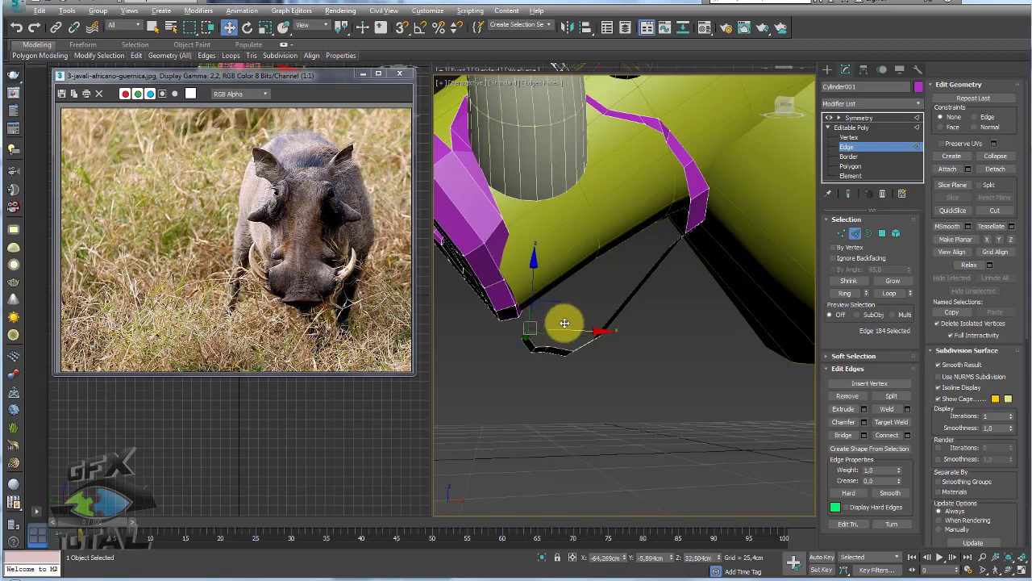
{"action": "mouse_move", "coordinate": [565, 322]}
{"action": "middle_mouse_down", "text": "alt"}
{"action": "mouse_move", "coordinate": [553, 334]}
{"action": "mouse_move", "coordinate": [563, 345]}
{"action": "middle_mouse_up", "text": "alt"}
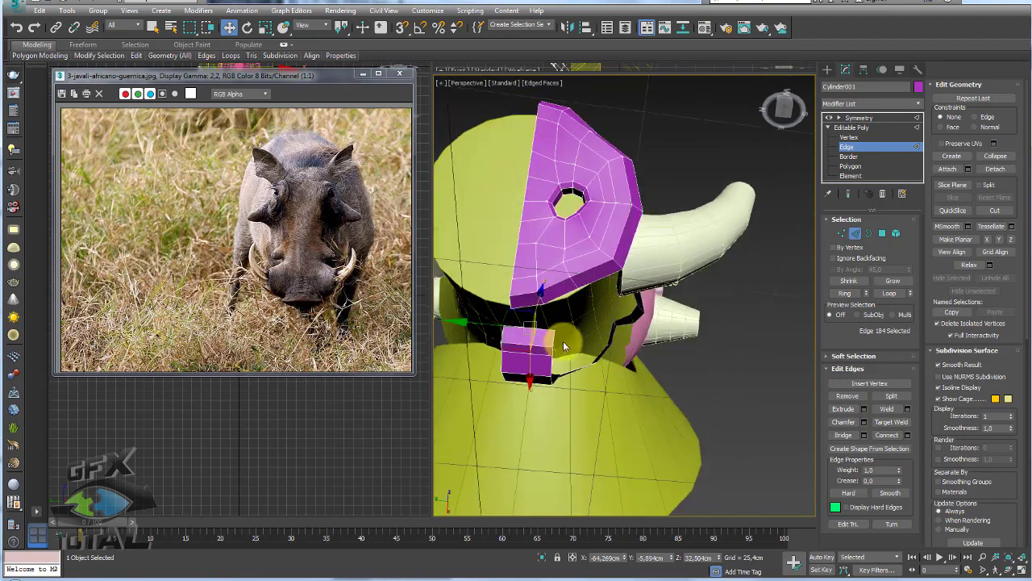
{"action": "left_click", "coordinate": [551, 332]}
{"action": "left_click", "coordinate": [842, 233]}
{"action": "middle_click_drag", "start_coordinate": [561, 322], "coordinate": [582, 282], "text": "alt"}
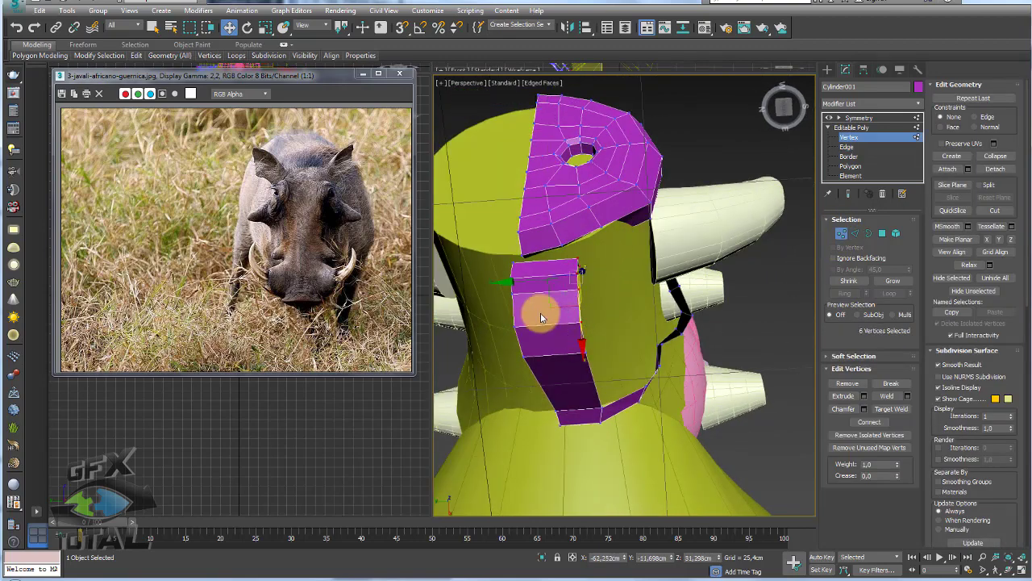
{"action": "left_click_drag", "start_coordinate": [531, 281], "coordinate": [515, 282]}
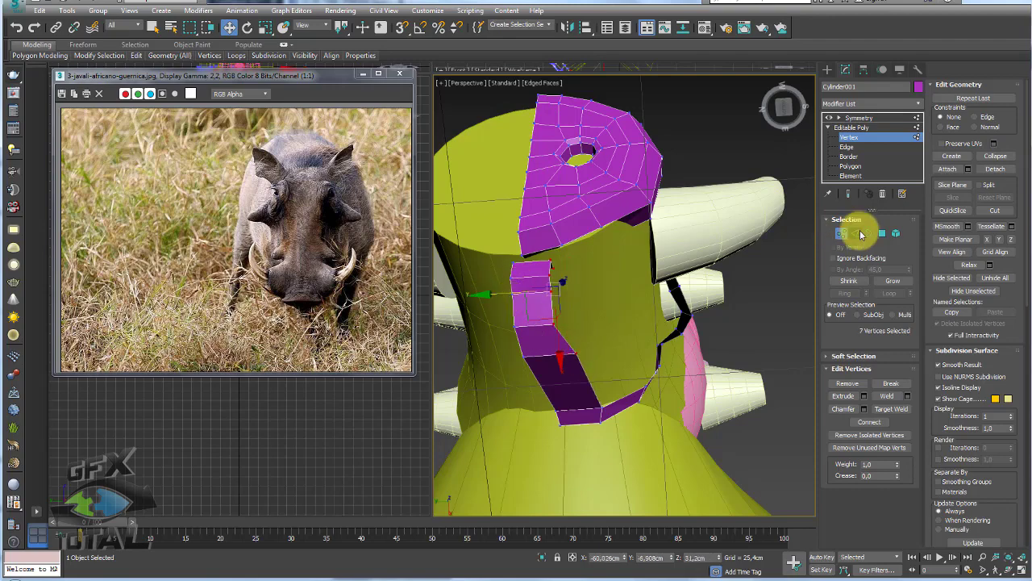
- Examine the strip's end edges under the jaw and select the blocking cone Cone001
{"action": "left_click", "coordinate": [855, 233]}
{"action": "mouse_move", "coordinate": [627, 374]}
{"action": "middle_mouse_down", "text": "alt"}
{"action": "mouse_move", "coordinate": [594, 365]}
{"action": "mouse_move", "coordinate": [639, 376]}
{"action": "middle_mouse_up", "text": "alt"}
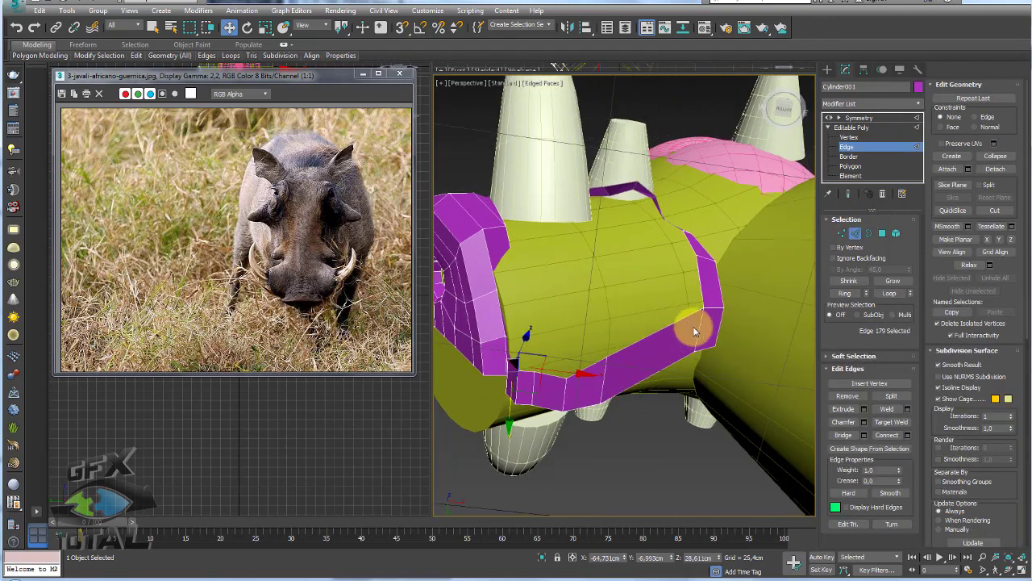
{"action": "mouse_move", "coordinate": [718, 331]}
{"action": "middle_mouse_down", "text": "alt"}
{"action": "mouse_move", "coordinate": [732, 341]}
{"action": "mouse_move", "coordinate": [725, 337]}
{"action": "middle_mouse_up", "text": "alt"}
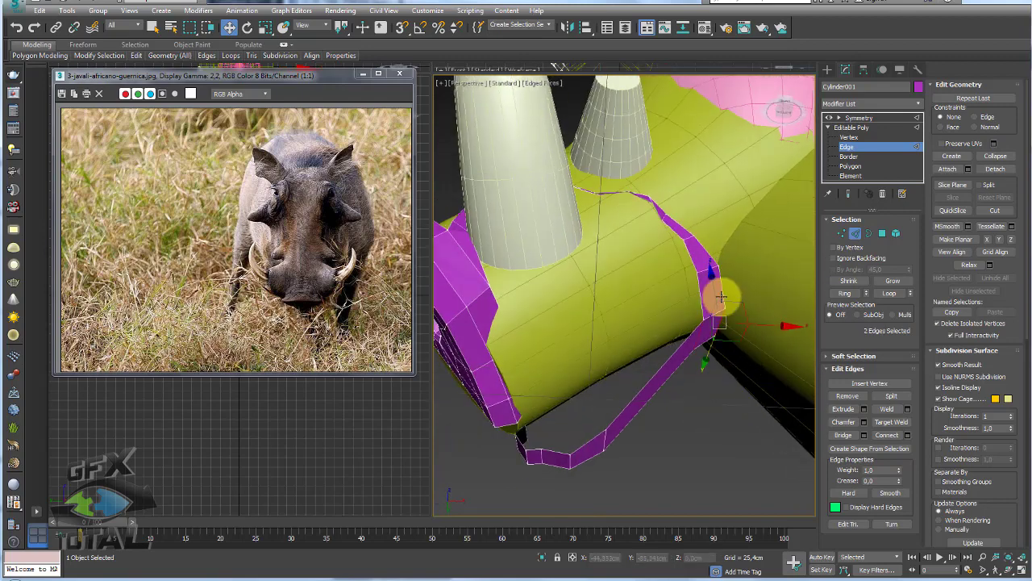
{"action": "left_click", "coordinate": [725, 337], "text": "ctrl"}
{"action": "left_click", "coordinate": [636, 364]}
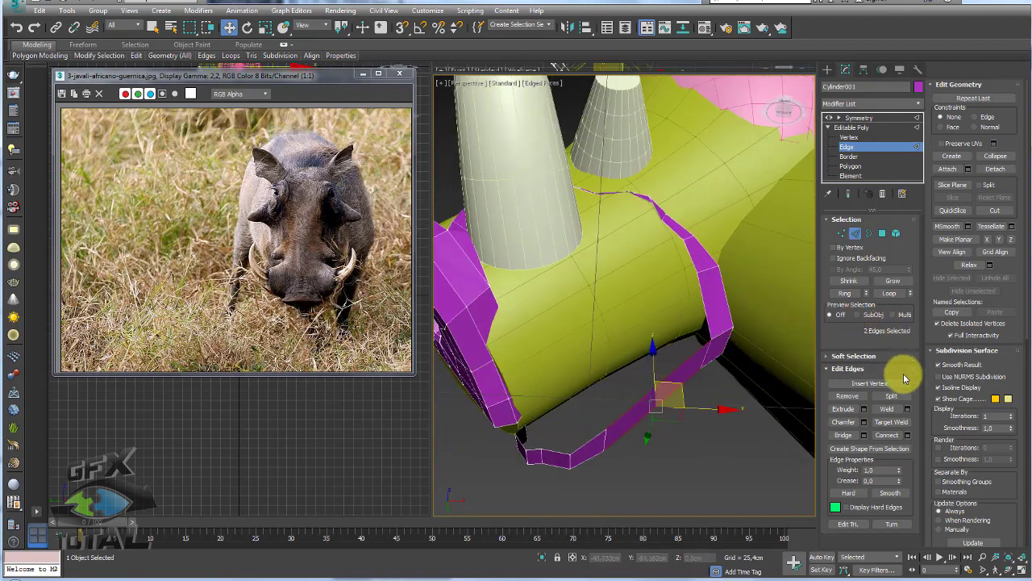
{"action": "mouse_move", "coordinate": [645, 363]}
{"action": "middle_mouse_down", "text": "alt"}
{"action": "mouse_move", "coordinate": [710, 376]}
{"action": "mouse_move", "coordinate": [567, 399]}
{"action": "mouse_move", "coordinate": [751, 303]}
{"action": "middle_mouse_up", "text": "alt"}
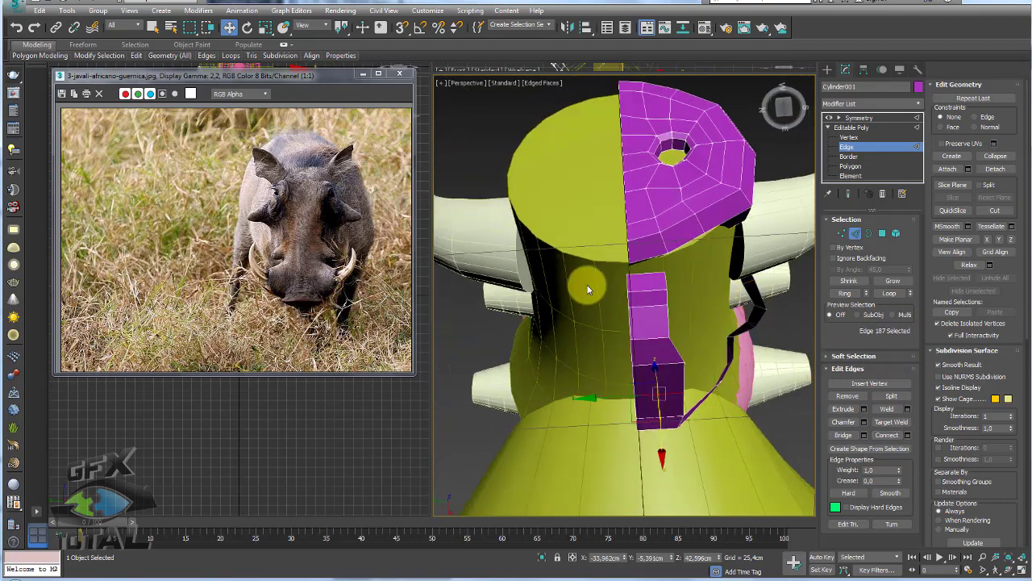
{"action": "mouse_move", "coordinate": [588, 290]}
{"action": "middle_mouse_down", "text": "alt"}
{"action": "mouse_move", "coordinate": [670, 292]}
{"action": "mouse_move", "coordinate": [610, 318]}
{"action": "mouse_move", "coordinate": [528, 415]}
{"action": "mouse_move", "coordinate": [557, 376]}
{"action": "mouse_move", "coordinate": [691, 274]}
{"action": "middle_mouse_up", "text": "alt"}
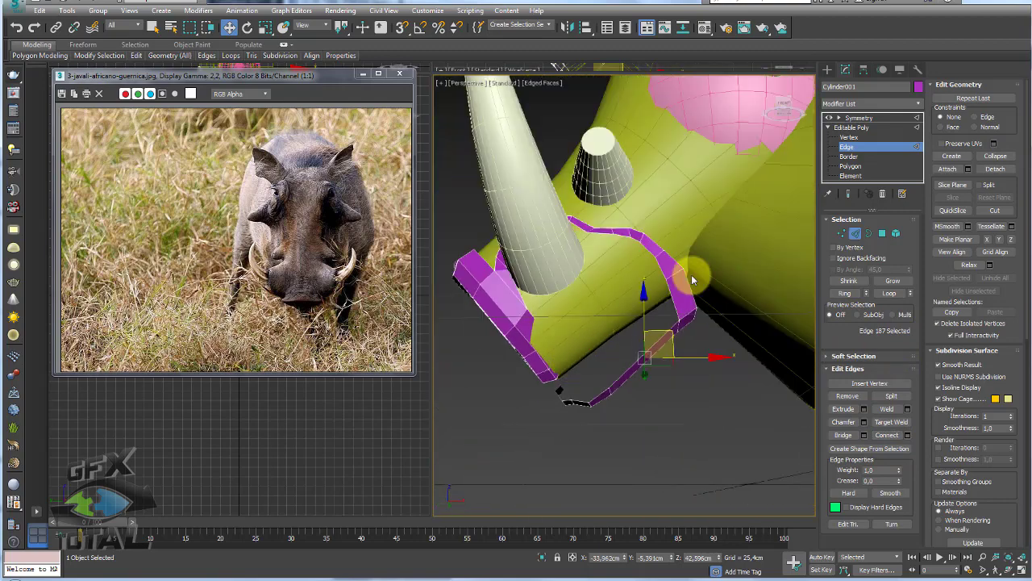
{"action": "left_click", "coordinate": [848, 127]}
{"action": "left_click", "coordinate": [600, 297]}
- Hide the blocking cone and reselect the magenta lip strip's edges
{"action": "right_click", "coordinate": [598, 299]}
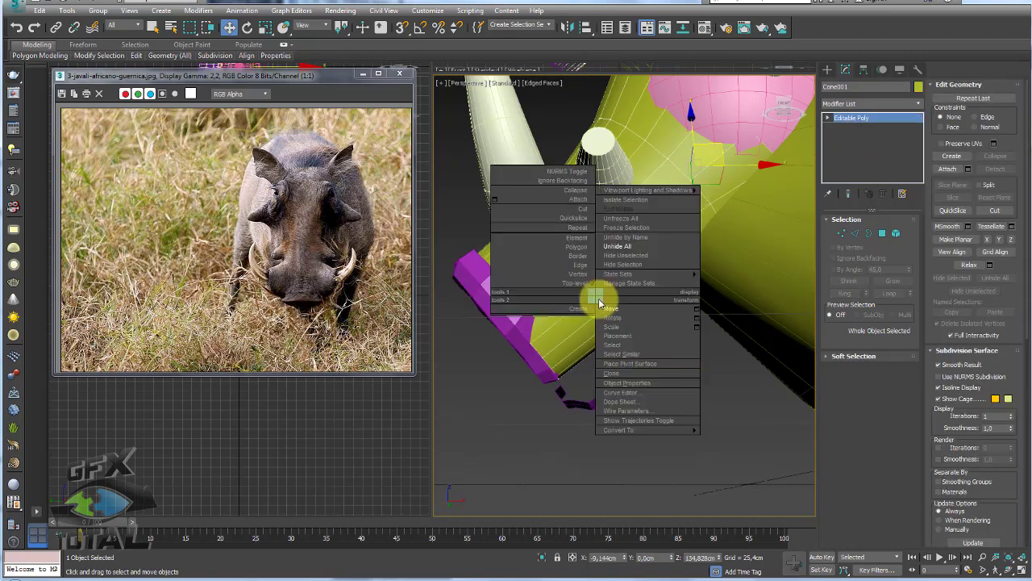
{"action": "left_click", "coordinate": [620, 263]}
{"action": "middle_click_drag", "start_coordinate": [560, 357], "coordinate": [613, 355], "text": "alt"}
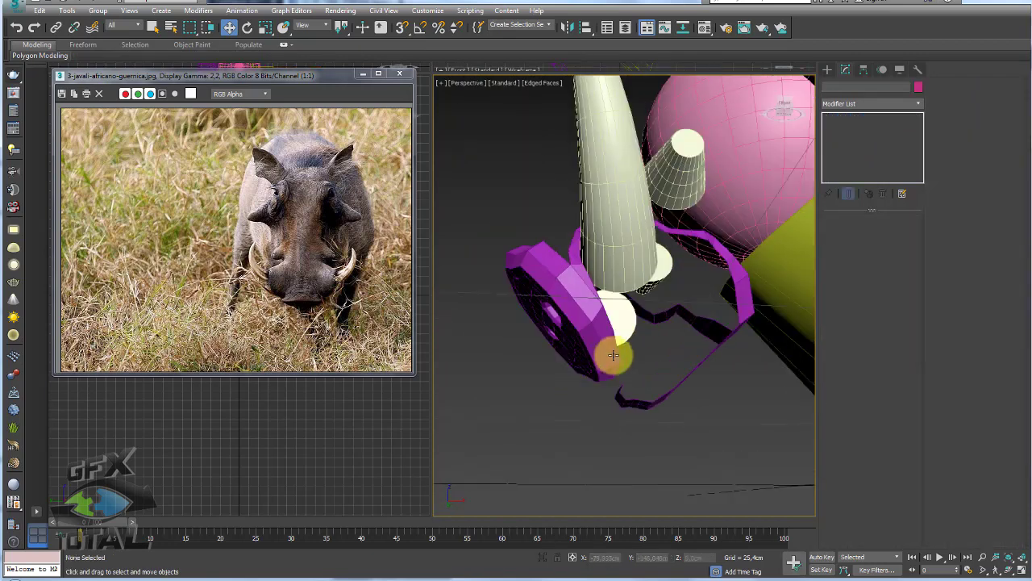
{"action": "left_click", "coordinate": [613, 355]}
{"action": "scroll", "coordinate": [645, 362], "scroll_direction": "up", "scroll_amount": 3}
{"action": "left_click", "coordinate": [846, 147]}
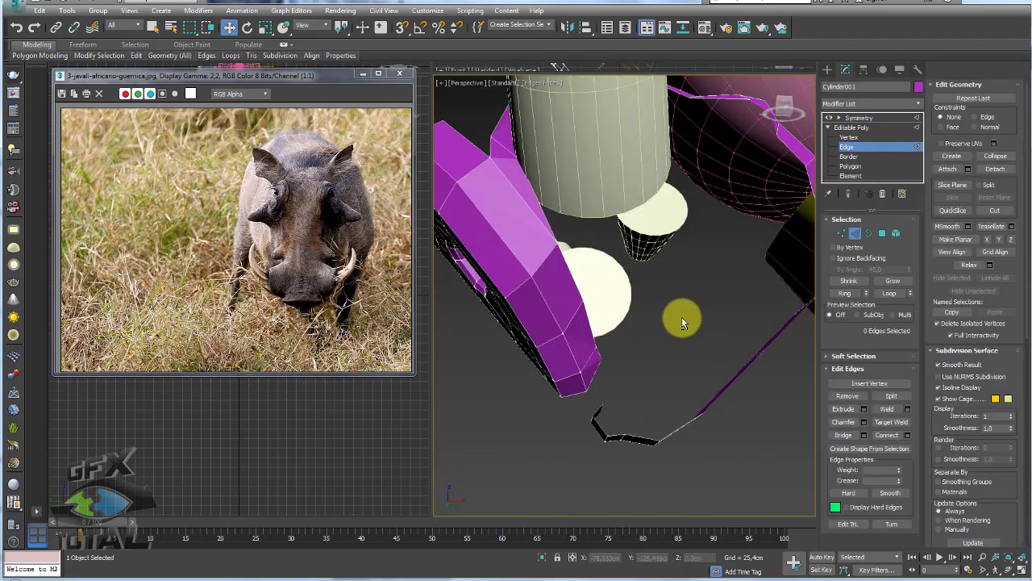
- Select the strip's two end edges and raise them up and outward around the jaw
{"action": "middle_click_drag", "start_coordinate": [682, 319], "coordinate": [648, 359], "text": "alt"}
{"action": "left_click", "coordinate": [642, 301]}
{"action": "middle_click_drag", "start_coordinate": [652, 304], "coordinate": [686, 293], "text": "alt"}
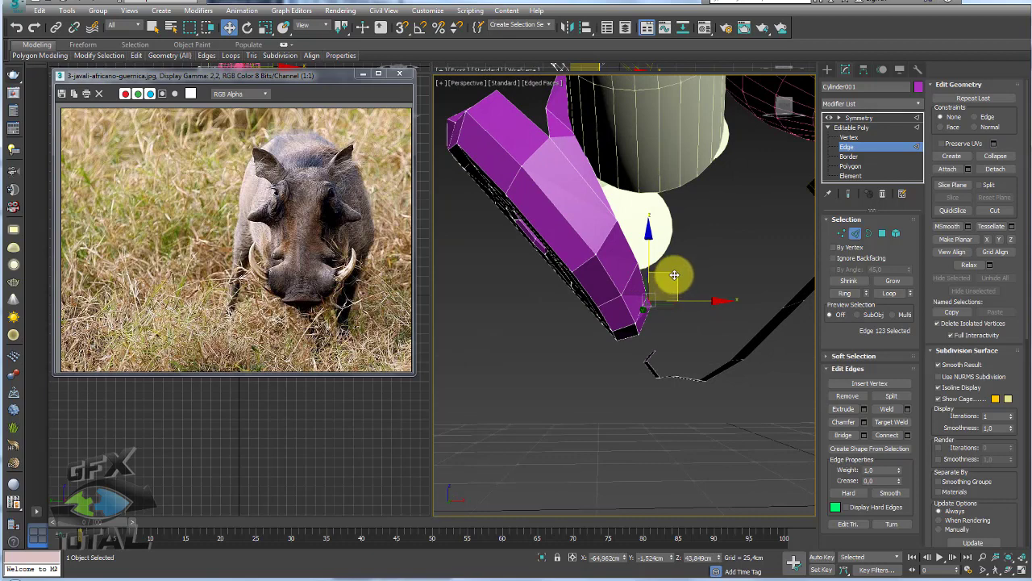
{"action": "left_click", "coordinate": [649, 280], "text": "ctrl"}
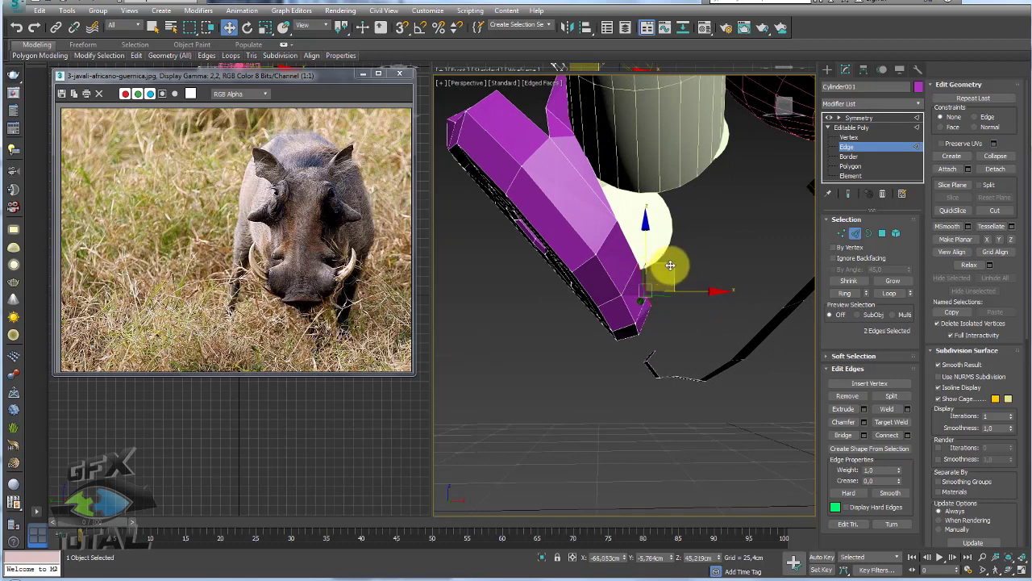
{"action": "left_click_drag", "start_coordinate": [670, 265], "coordinate": [694, 249]}
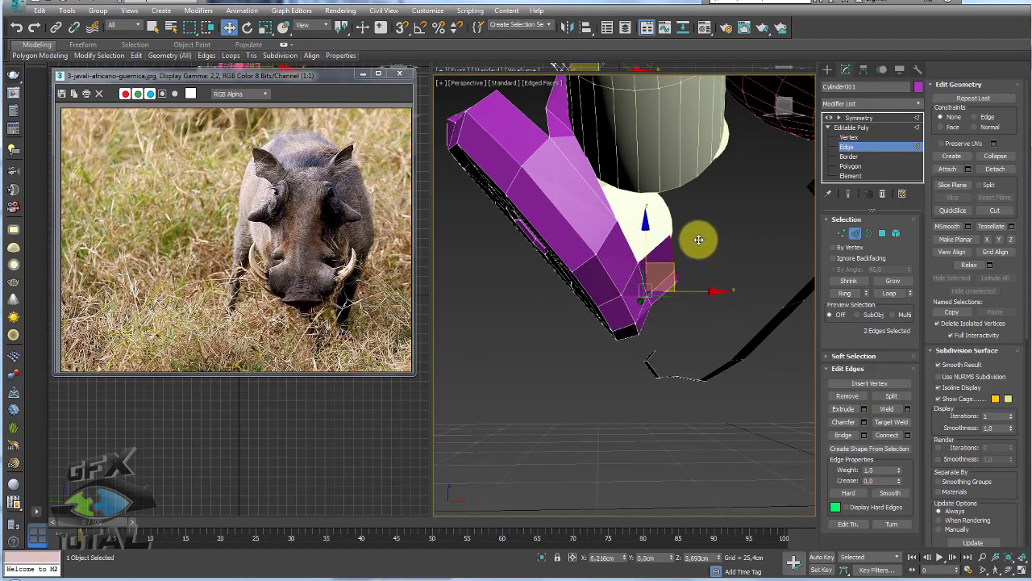
{"action": "middle_click_drag", "start_coordinate": [698, 235], "coordinate": [699, 249], "text": "alt"}
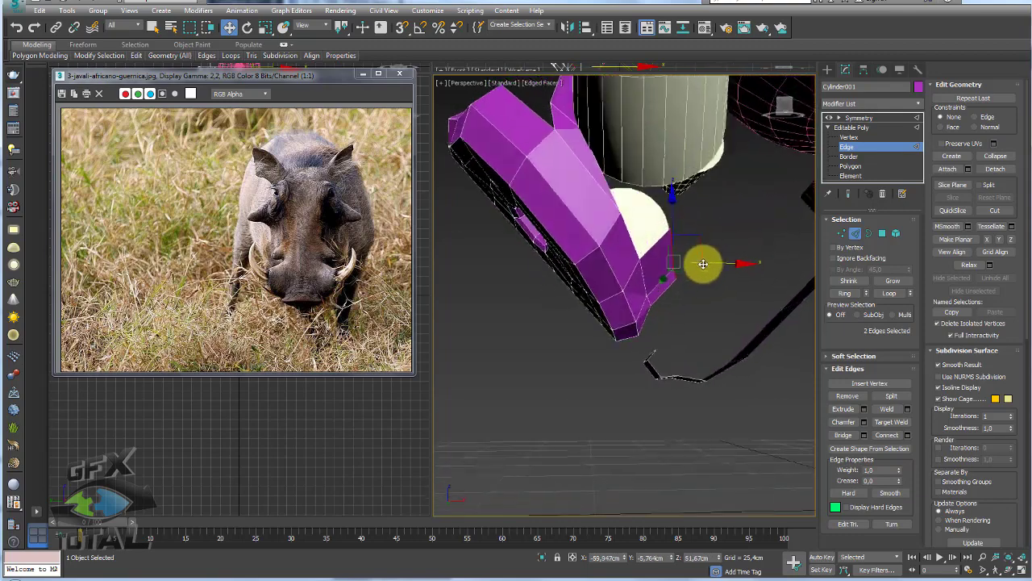
{"action": "left_click_drag", "start_coordinate": [695, 244], "coordinate": [676, 262]}
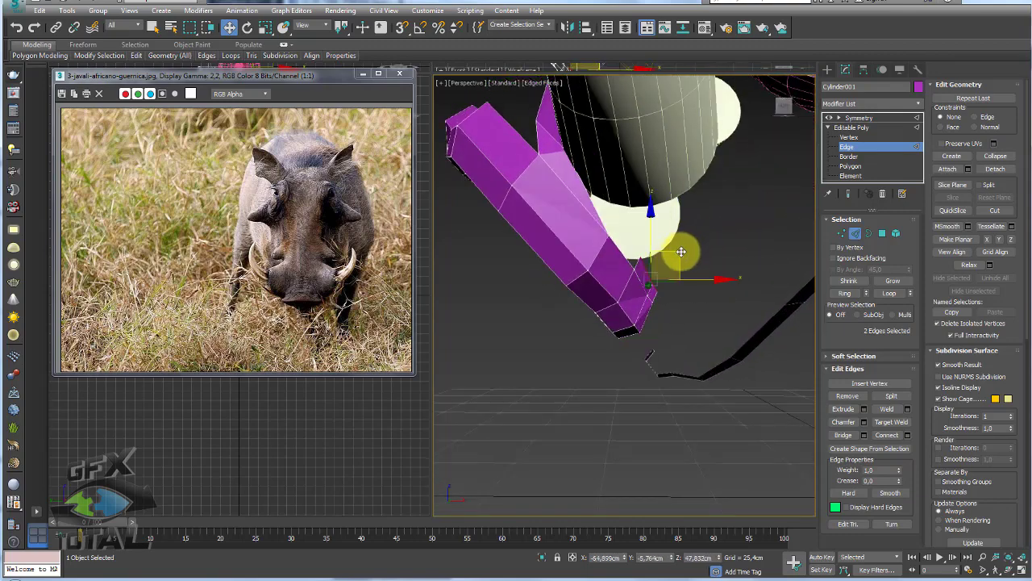
{"action": "left_click_drag", "start_coordinate": [682, 252], "coordinate": [692, 234]}
{"action": "mouse_move", "coordinate": [691, 234]}
{"action": "middle_mouse_down", "text": "alt"}
{"action": "mouse_move", "coordinate": [633, 272]}
{"action": "mouse_move", "coordinate": [675, 260]}
{"action": "middle_mouse_up", "text": "alt"}
- Move the end vertices upward, then lower them slightly
{"action": "left_click", "coordinate": [841, 233]}
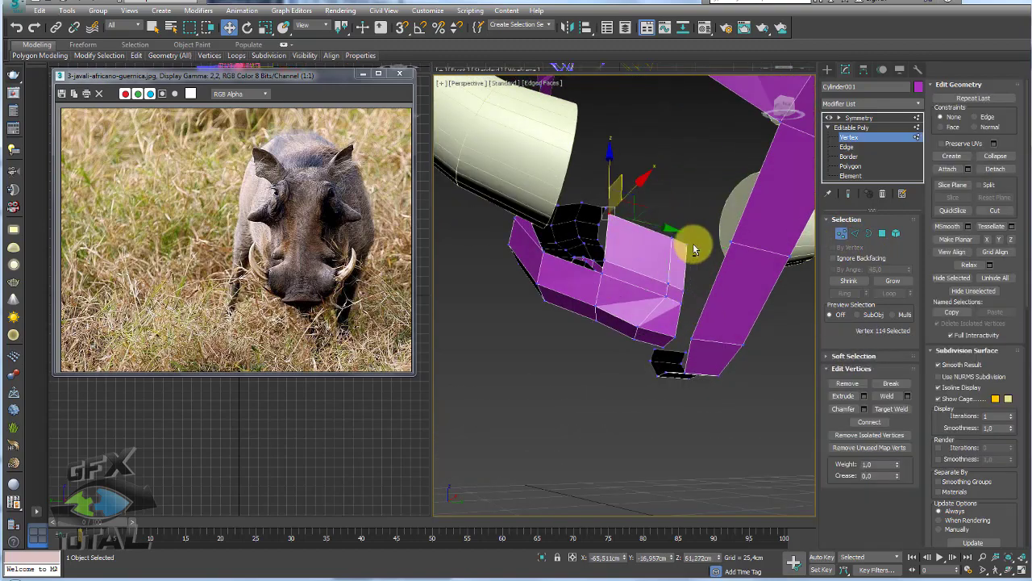
{"action": "left_click_drag", "start_coordinate": [693, 250], "coordinate": [669, 213]}
{"action": "middle_click_drag", "start_coordinate": [661, 211], "coordinate": [680, 214], "text": "alt"}
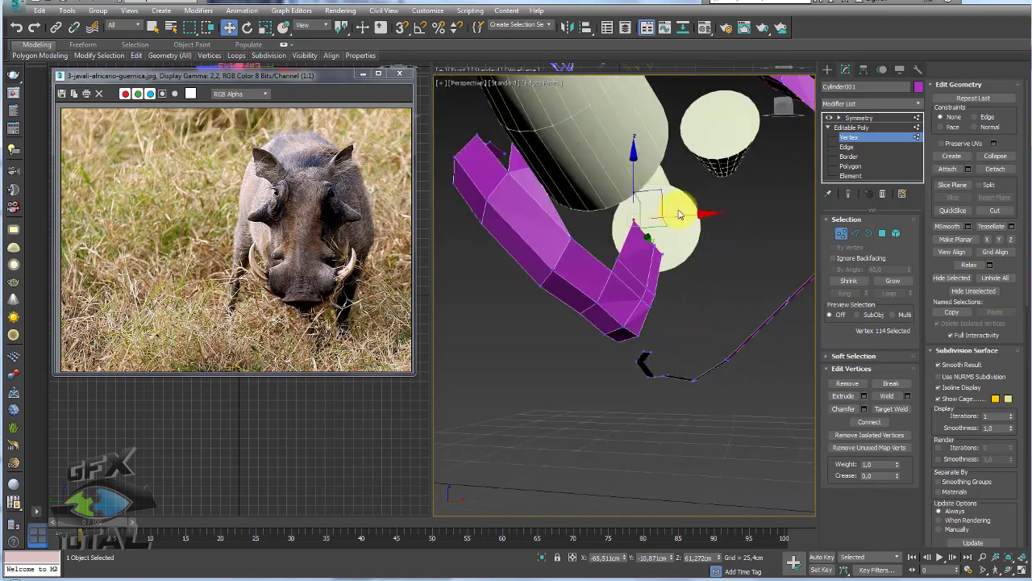
{"action": "left_click_drag", "start_coordinate": [661, 204], "coordinate": [663, 214]}
{"action": "left_click", "coordinate": [855, 234]}
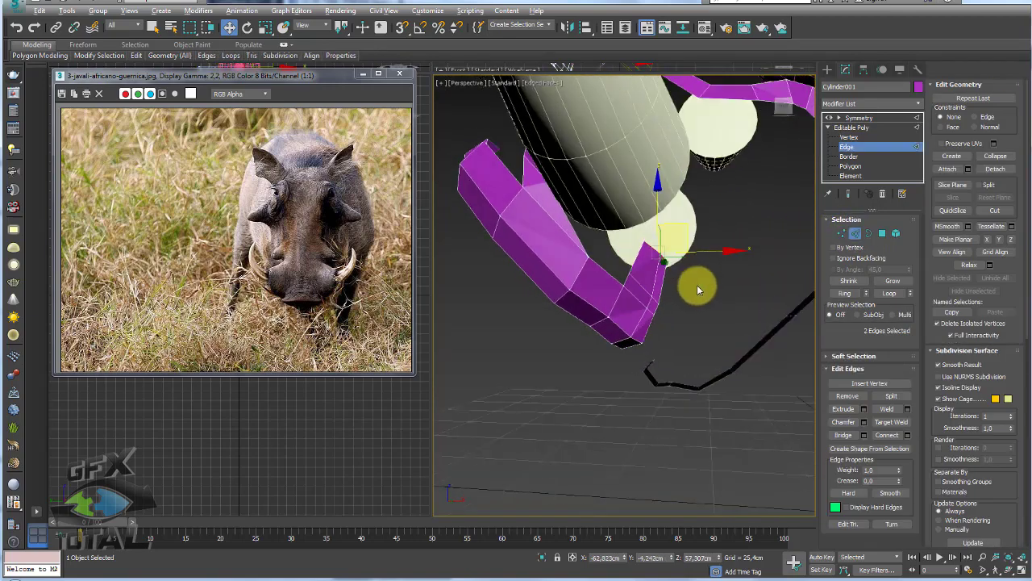
- Stretch the strip's end edge further right along the jaw beneath the tusks
{"action": "middle_click_drag", "start_coordinate": [697, 285], "coordinate": [691, 235], "text": "alt"}
{"action": "mouse_move", "coordinate": [707, 173]}
{"action": "middle_mouse_down", "text": "alt"}
{"action": "mouse_move", "coordinate": [691, 223]}
{"action": "mouse_move", "coordinate": [659, 266]}
{"action": "mouse_move", "coordinate": [659, 256]}
{"action": "middle_mouse_up", "text": "alt"}
{"action": "left_click_drag", "start_coordinate": [709, 211], "coordinate": [761, 220]}
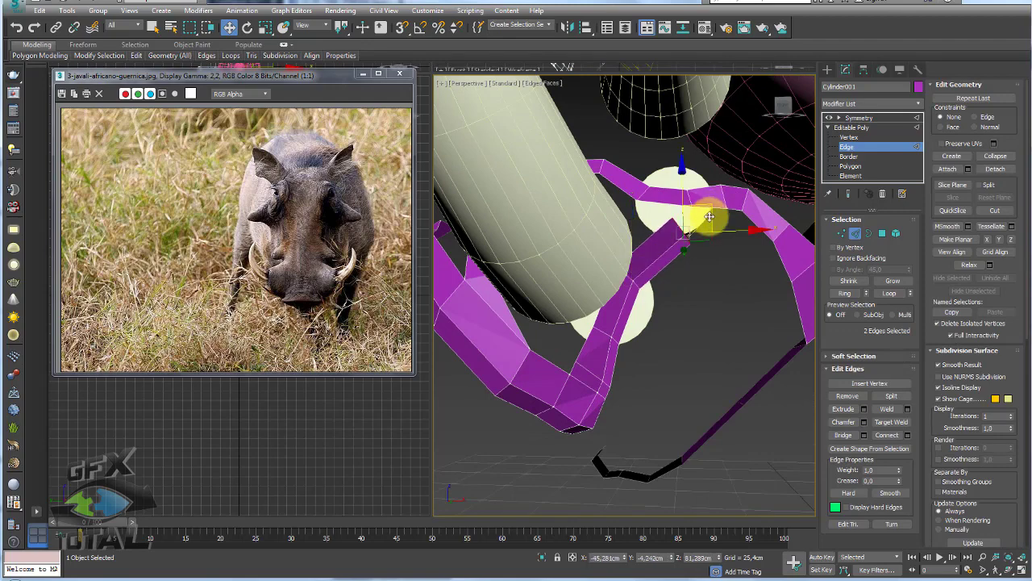
{"action": "mouse_move", "coordinate": [762, 219]}
{"action": "middle_mouse_down", "text": "alt"}
{"action": "mouse_move", "coordinate": [793, 196]}
{"action": "mouse_move", "coordinate": [779, 205]}
{"action": "middle_mouse_up", "text": "alt"}
{"action": "left_click_drag", "start_coordinate": [779, 205], "coordinate": [831, 216]}
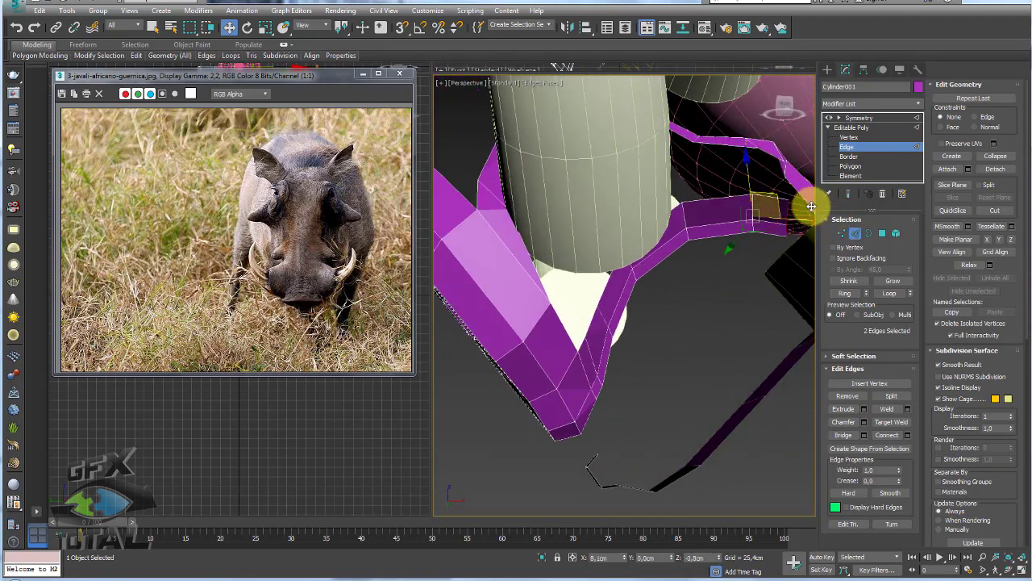
{"action": "middle_click_drag", "start_coordinate": [806, 203], "coordinate": [704, 248], "text": "alt"}
{"action": "mouse_move", "coordinate": [648, 332]}
{"action": "middle_mouse_down", "text": "alt"}
{"action": "mouse_move", "coordinate": [691, 295]}
{"action": "mouse_move", "coordinate": [735, 318]}
{"action": "mouse_move", "coordinate": [682, 297]}
{"action": "mouse_move", "coordinate": [657, 322]}
{"action": "mouse_move", "coordinate": [564, 341]}
{"action": "mouse_move", "coordinate": [637, 408]}
{"action": "mouse_move", "coordinate": [634, 323]}
{"action": "mouse_move", "coordinate": [615, 441]}
{"action": "mouse_move", "coordinate": [625, 379]}
{"action": "mouse_move", "coordinate": [594, 387]}
{"action": "mouse_move", "coordinate": [634, 357]}
{"action": "mouse_move", "coordinate": [626, 330]}
{"action": "mouse_move", "coordinate": [567, 308]}
{"action": "mouse_move", "coordinate": [597, 372]}
{"action": "mouse_move", "coordinate": [618, 318]}
{"action": "mouse_move", "coordinate": [634, 351]}
{"action": "middle_mouse_up", "text": "alt"}
- Use Unhide All from the viewport menu to bring back every hidden piece
{"action": "left_click", "coordinate": [592, 373]}
{"action": "scroll", "coordinate": [592, 373], "scroll_direction": "down", "scroll_amount": 5}
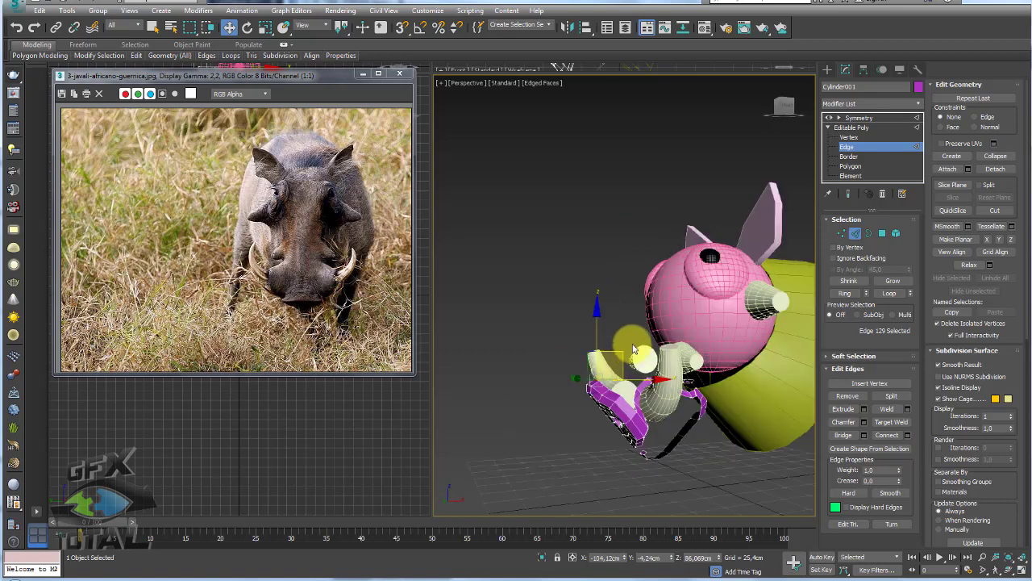
{"action": "right_click", "coordinate": [634, 349]}
{"action": "left_click", "coordinate": [652, 296]}
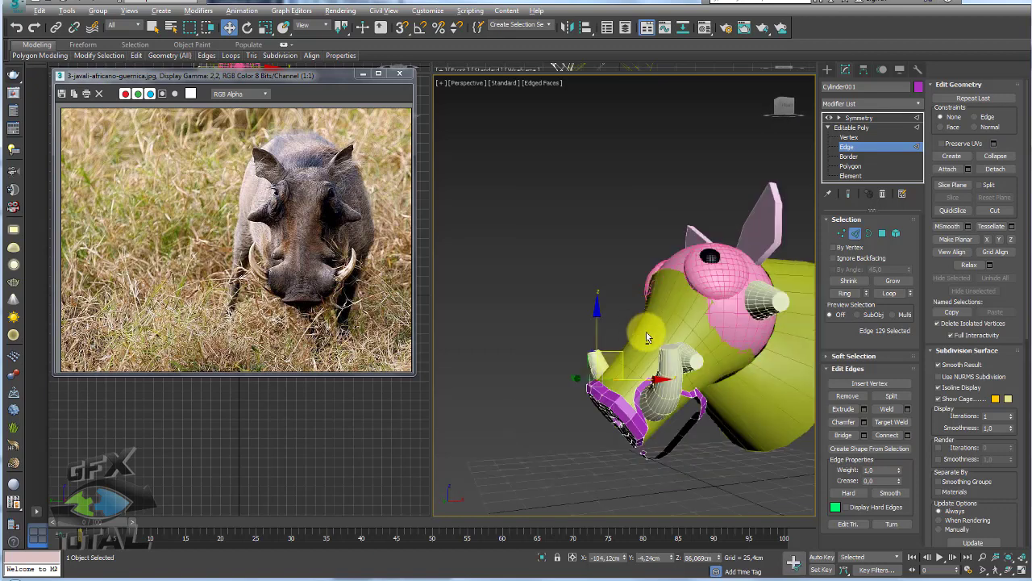
- Select two edges at the snout while orbiting to a near-front view of the head
{"action": "middle_click_drag", "start_coordinate": [646, 331], "coordinate": [657, 351], "text": "alt"}
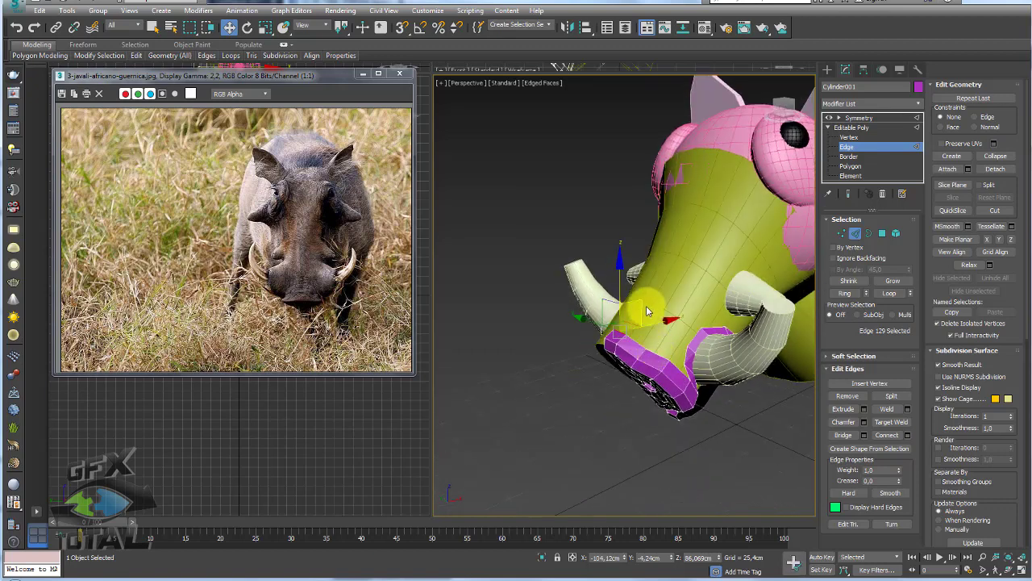
{"action": "left_click", "coordinate": [638, 311]}
{"action": "left_click", "coordinate": [642, 347]}
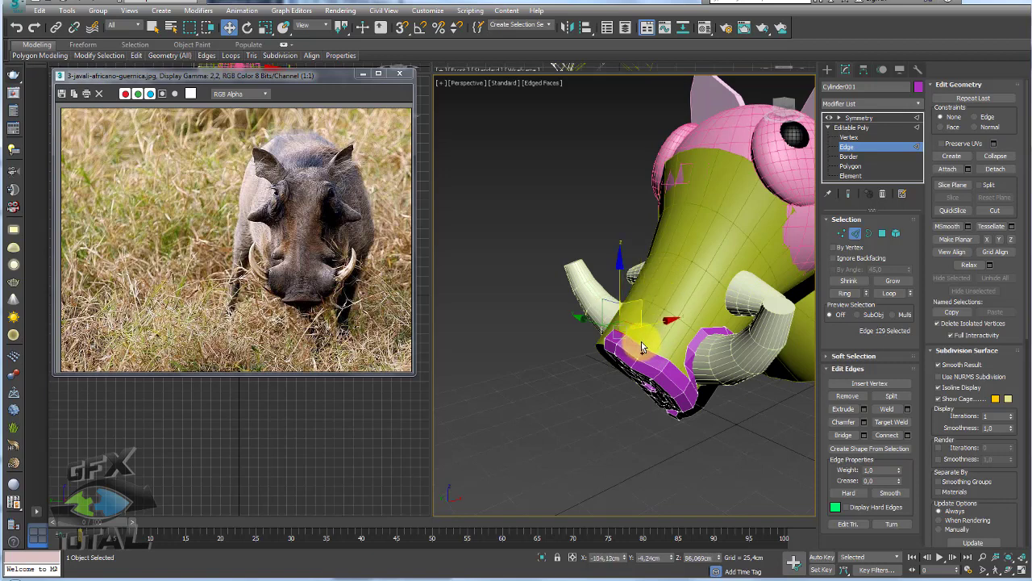
{"action": "left_click", "coordinate": [636, 341], "text": "ctrl"}
{"action": "middle_click_drag", "start_coordinate": [637, 342], "coordinate": [652, 307], "text": "alt"}
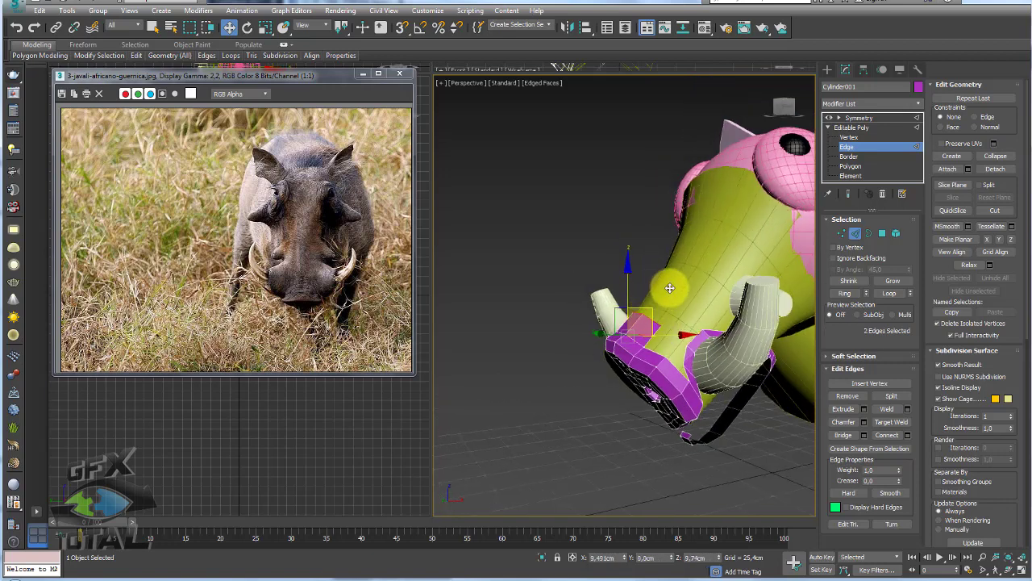
{"action": "mouse_move", "coordinate": [689, 263]}
{"action": "middle_mouse_down", "text": "alt"}
{"action": "mouse_move", "coordinate": [703, 286]}
{"action": "mouse_move", "coordinate": [841, 250]}
{"action": "middle_mouse_up", "text": "alt"}
- Switch to Vertex mode and select a vertex on the snout
{"action": "left_click", "coordinate": [839, 236], "text": "ctrl"}
{"action": "middle_click_drag", "start_coordinate": [684, 283], "coordinate": [625, 285], "text": "alt"}
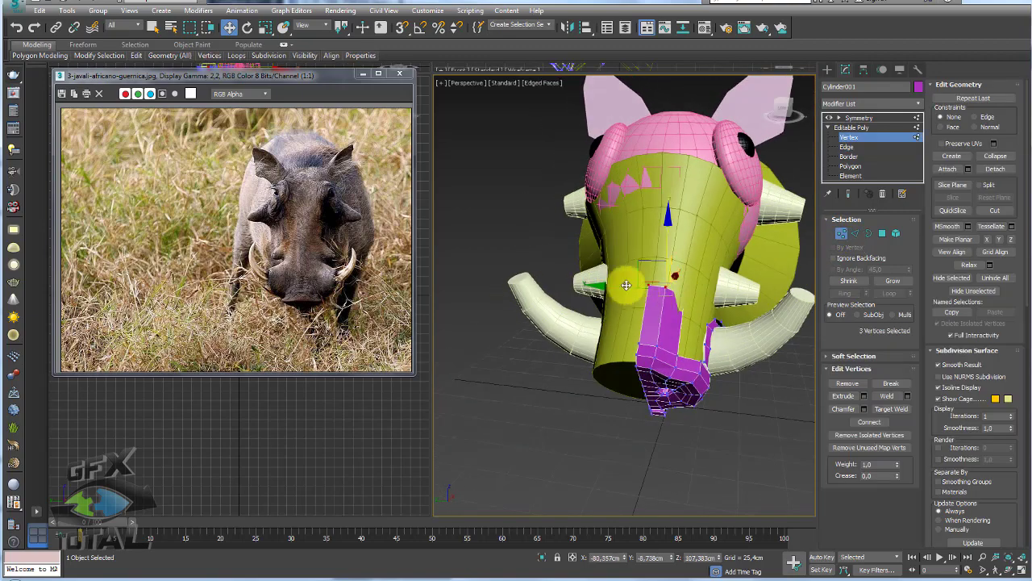
{"action": "mouse_move", "coordinate": [685, 303]}
{"action": "middle_mouse_down", "text": "alt"}
{"action": "mouse_move", "coordinate": [668, 268]}
{"action": "mouse_move", "coordinate": [628, 284]}
{"action": "middle_mouse_up", "text": "alt"}
{"action": "left_click", "coordinate": [680, 293]}
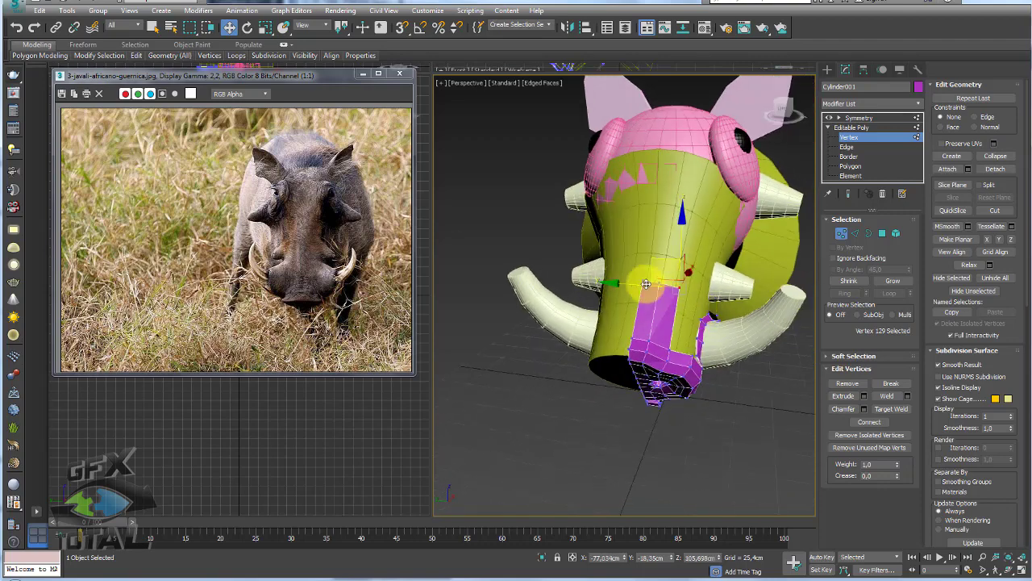
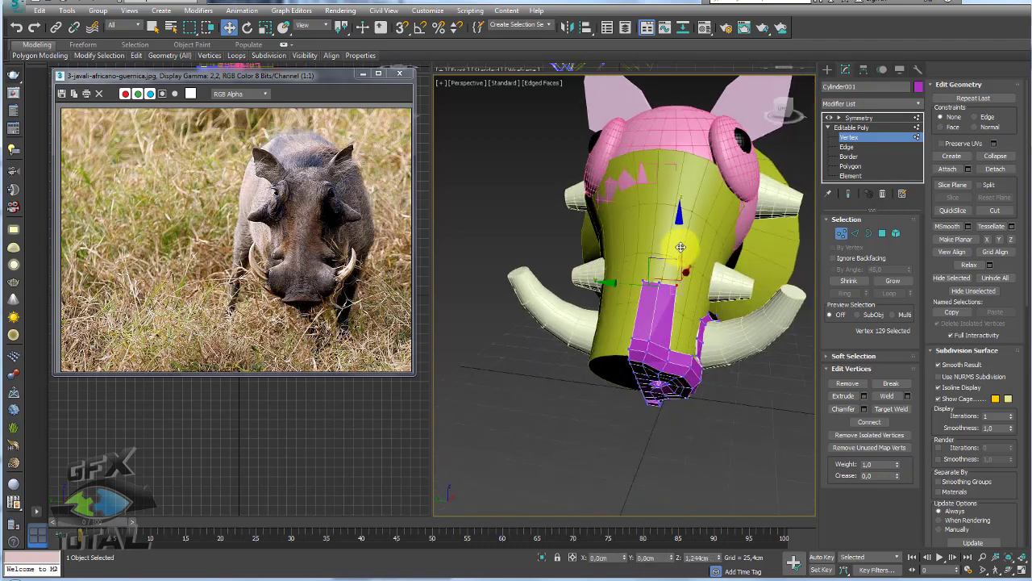
- Pull the magenta strip's top edges up toward the pink forehead
{"action": "left_click", "coordinate": [855, 233]}
{"action": "middle_click_drag", "start_coordinate": [726, 266], "coordinate": [696, 254], "text": "alt"}
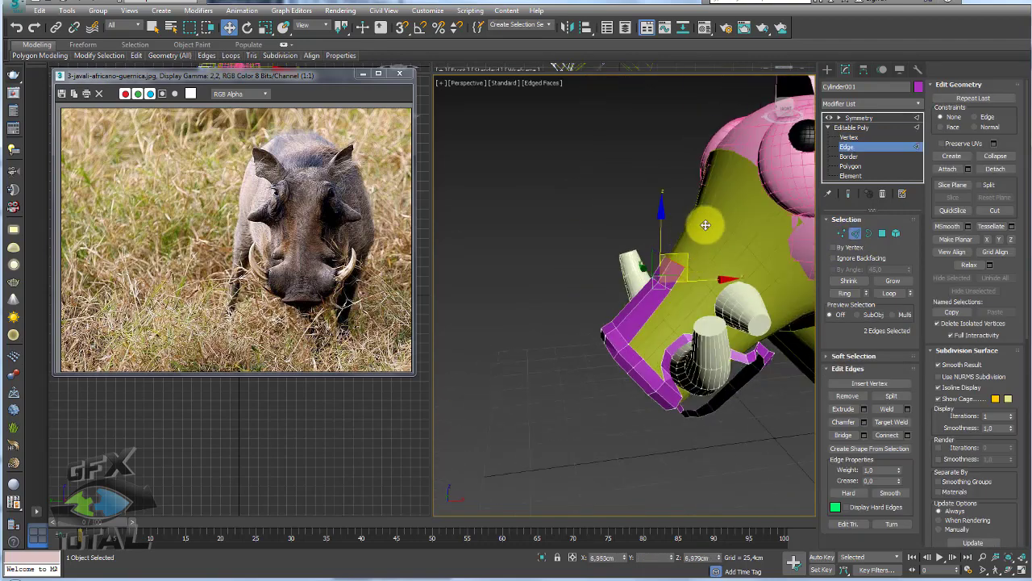
{"action": "left_click_drag", "start_coordinate": [705, 225], "coordinate": [725, 201]}
{"action": "middle_click_drag", "start_coordinate": [710, 223], "coordinate": [841, 234], "text": "alt"}
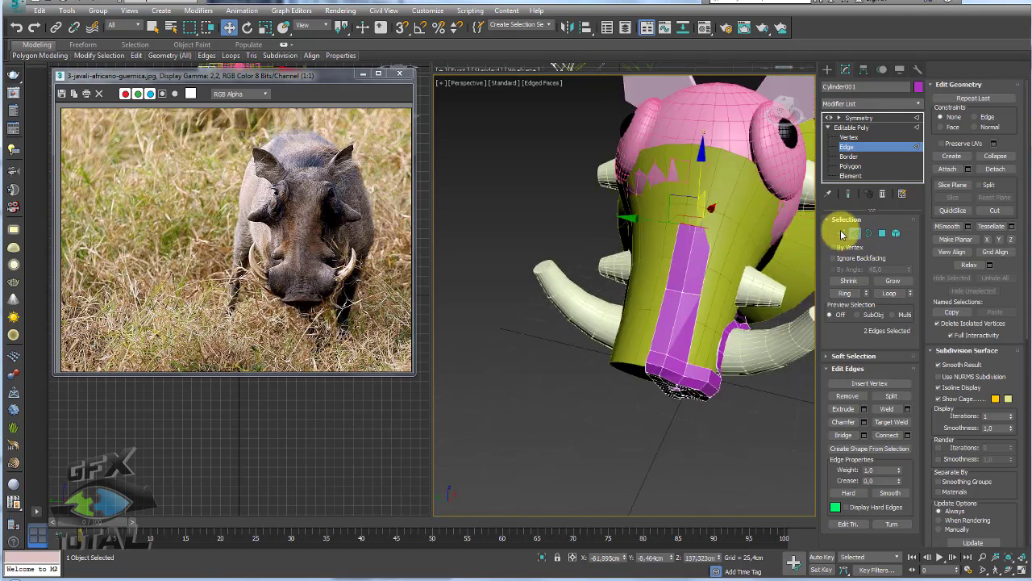
- Select the strip's top vertices and move the single top vertex onto the head surface
{"action": "left_click", "coordinate": [841, 233]}
{"action": "left_click", "coordinate": [654, 231]}
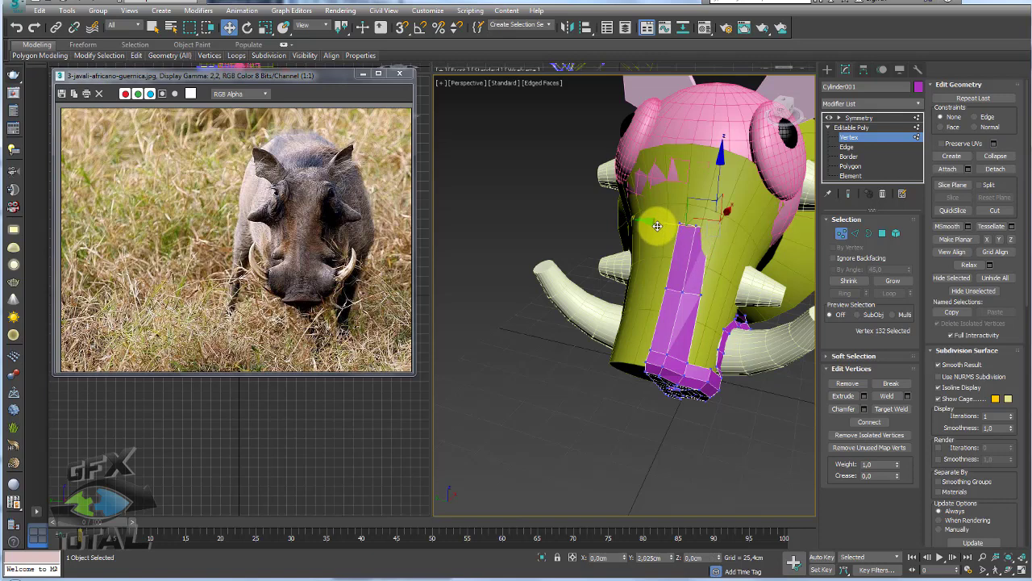
{"action": "left_click", "coordinate": [658, 226], "text": "ctrl"}
{"action": "mouse_move", "coordinate": [654, 223]}
{"action": "middle_mouse_down", "text": "alt"}
{"action": "mouse_move", "coordinate": [735, 239]}
{"action": "mouse_move", "coordinate": [687, 202]}
{"action": "middle_mouse_up", "text": "alt"}
{"action": "scroll", "coordinate": [719, 269], "scroll_direction": "up", "scroll_amount": 5}
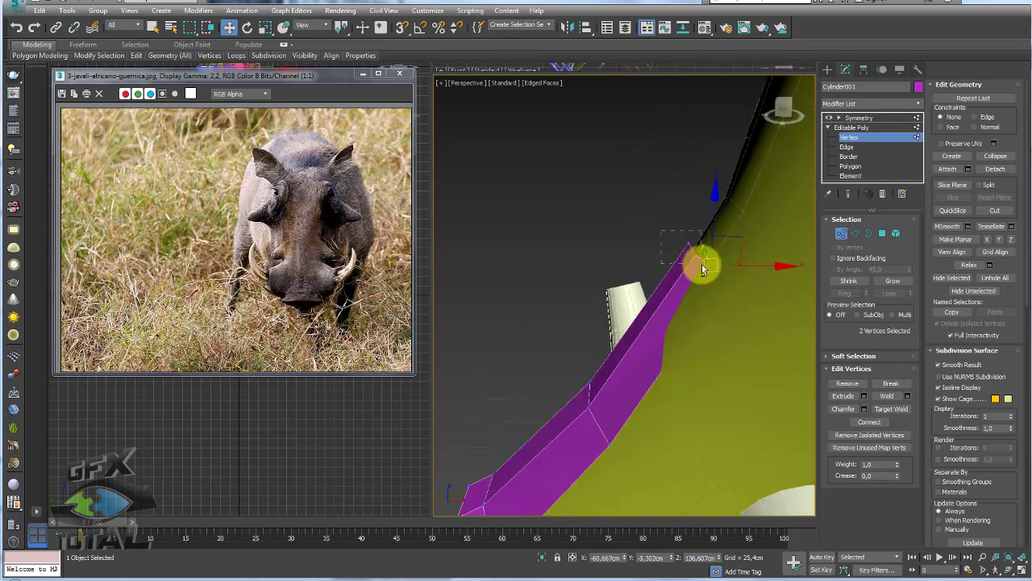
{"action": "left_click", "coordinate": [702, 264]}
{"action": "left_click_drag", "start_coordinate": [756, 247], "coordinate": [746, 241]}
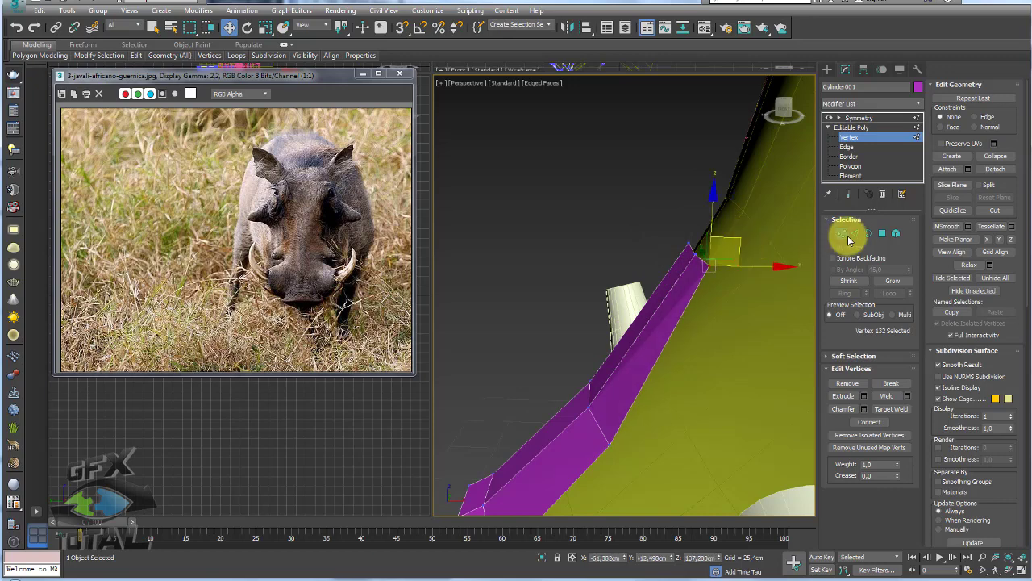
- Move the strip's top vertex to the right to widen it, viewed from the front
{"action": "left_click", "coordinate": [855, 234]}
{"action": "scroll", "coordinate": [671, 253], "scroll_direction": "down", "scroll_amount": 4}
{"action": "scroll", "coordinate": [676, 238], "scroll_direction": "down", "scroll_amount": 2}
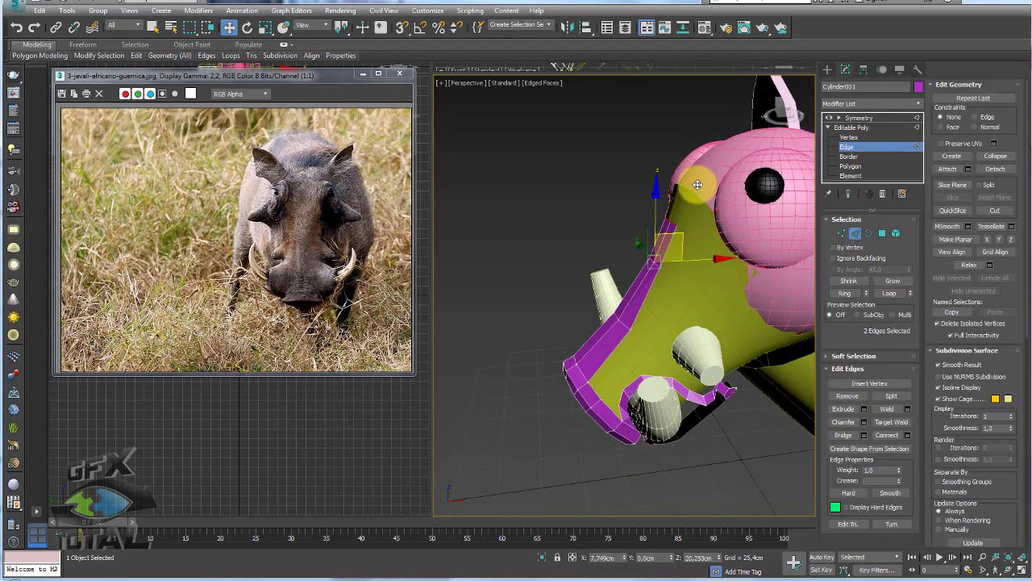
{"action": "middle_click_drag", "start_coordinate": [698, 194], "coordinate": [673, 194], "text": "alt"}
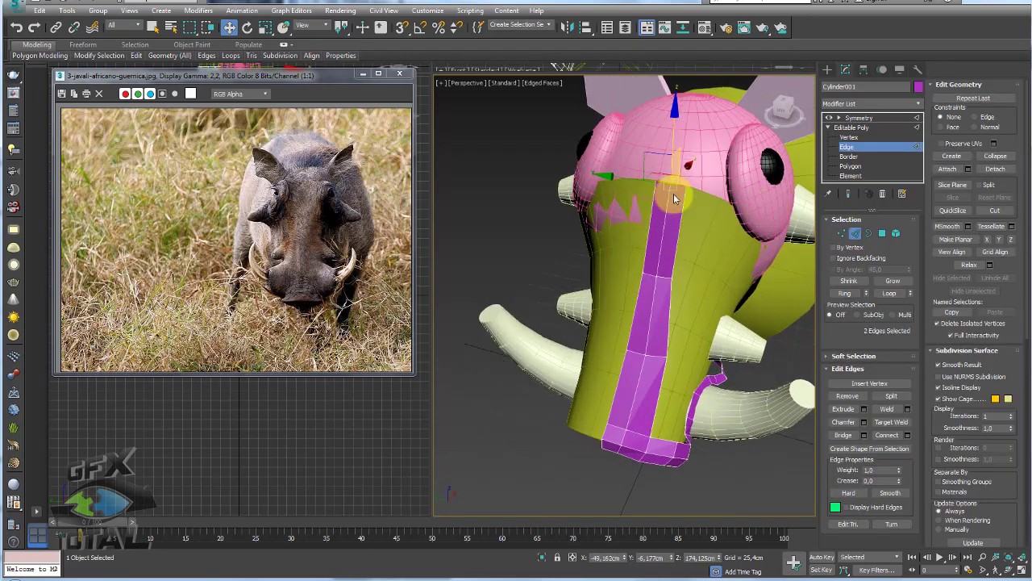
{"action": "left_click", "coordinate": [843, 233]}
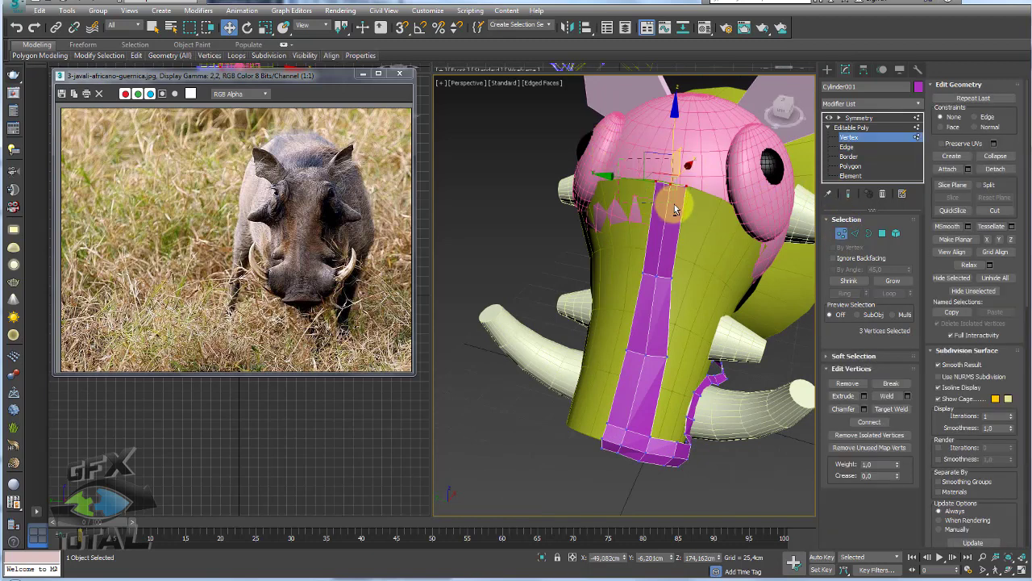
{"action": "left_click_drag", "start_coordinate": [643, 183], "coordinate": [648, 187]}
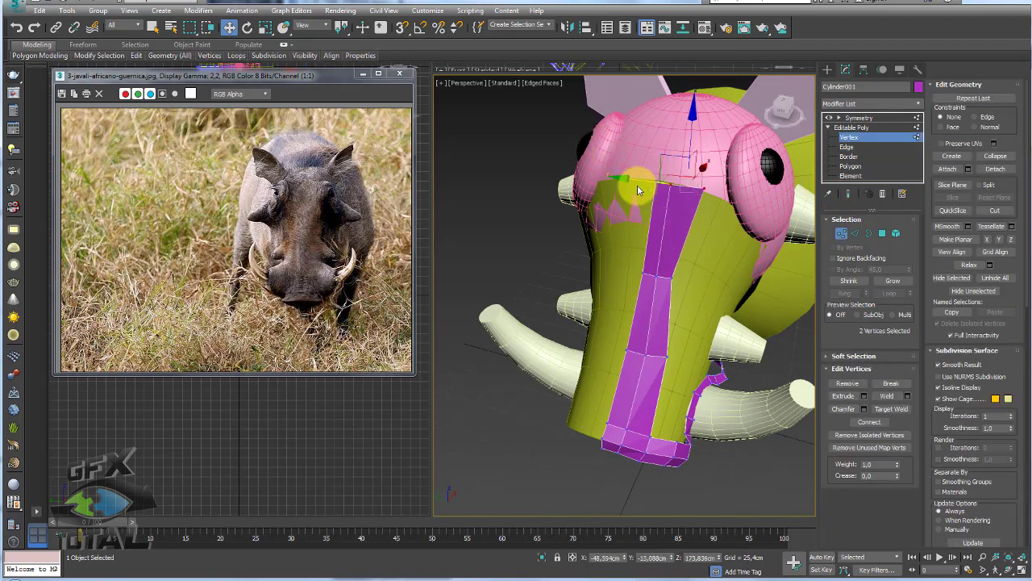
{"action": "key", "text": "e"}
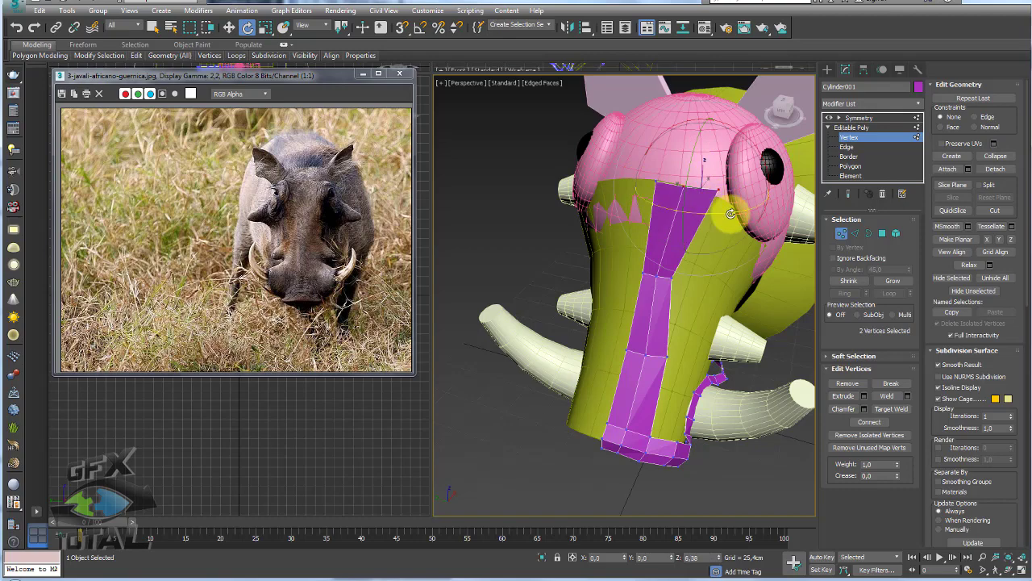
{"action": "key", "text": "w"}
- From below and side views, select the two vertices at the strip's top
{"action": "mouse_move", "coordinate": [730, 213]}
{"action": "middle_mouse_down", "text": "alt"}
{"action": "mouse_move", "coordinate": [683, 173]}
{"action": "mouse_move", "coordinate": [713, 173]}
{"action": "middle_mouse_up", "text": "alt"}
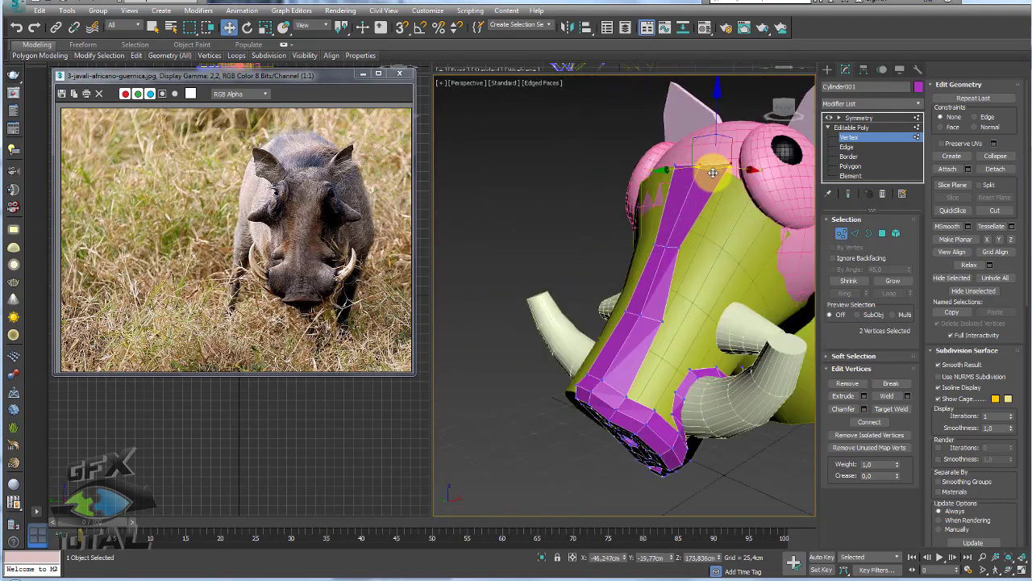
{"action": "middle_click_drag", "start_coordinate": [732, 163], "coordinate": [746, 133], "text": "alt"}
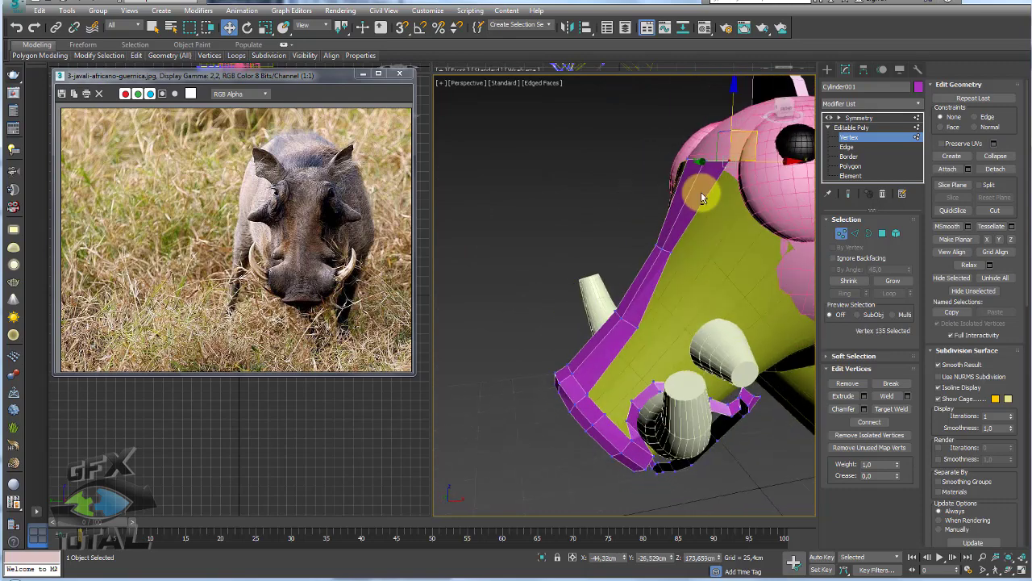
{"action": "left_click", "coordinate": [733, 146]}
{"action": "left_click_drag", "start_coordinate": [747, 152], "coordinate": [728, 156]}
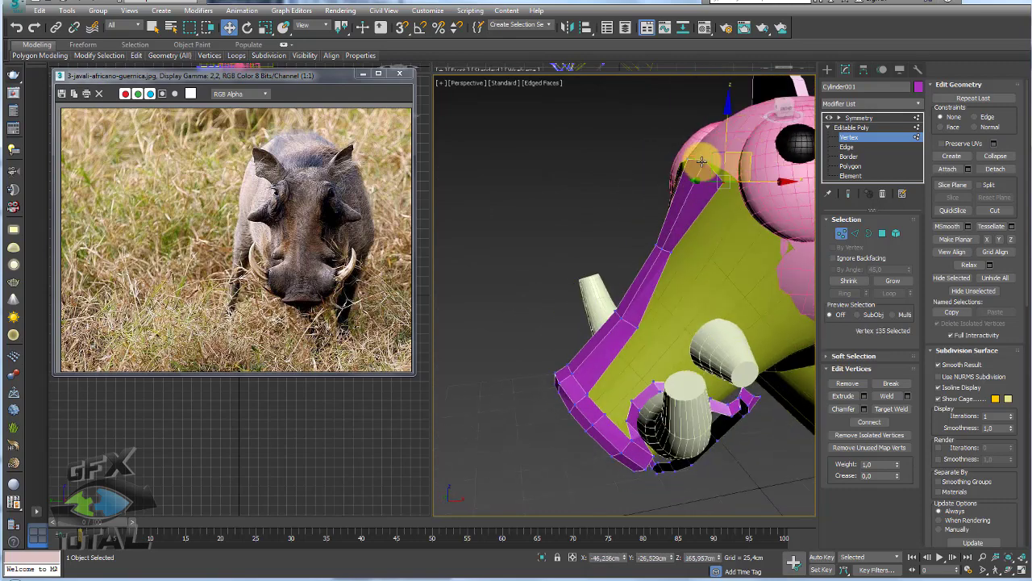
{"action": "middle_click_drag", "start_coordinate": [739, 150], "coordinate": [682, 256], "text": "alt"}
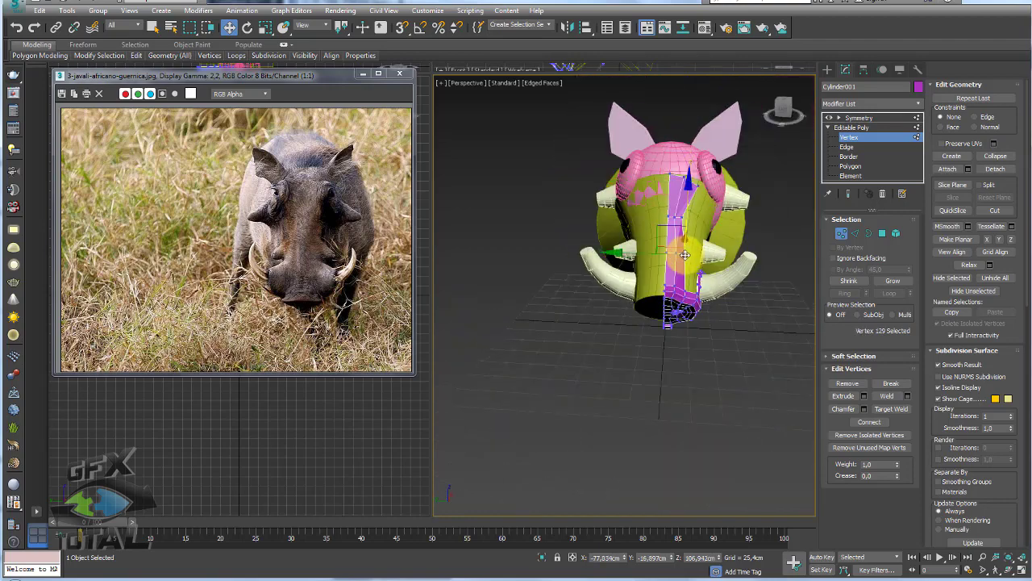
- Pull the seam vertex left along the snout strip
{"action": "scroll", "coordinate": [684, 255], "scroll_direction": "up", "scroll_amount": 5}
{"action": "left_click_drag", "start_coordinate": [651, 247], "coordinate": [618, 255]}
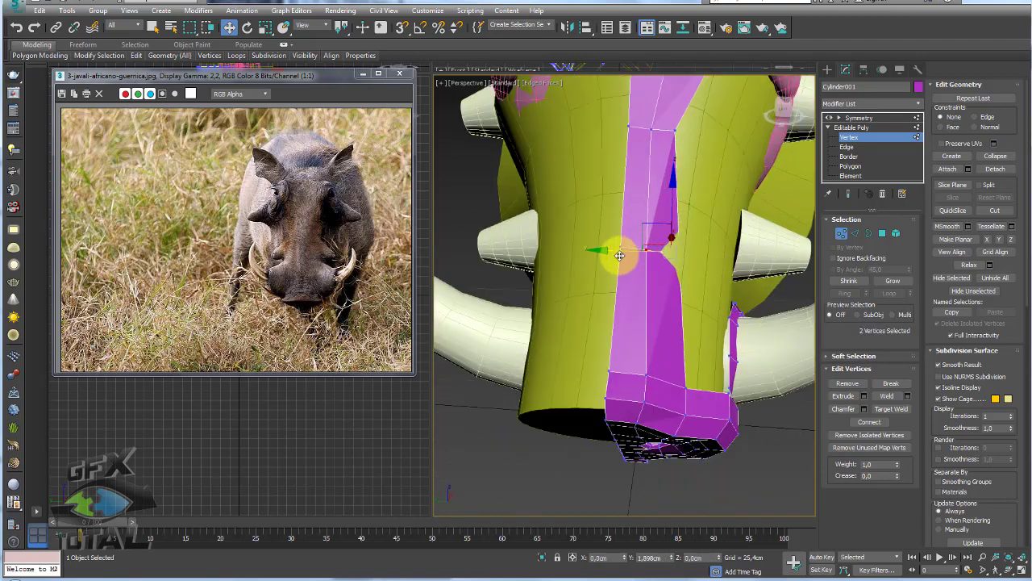
{"action": "scroll", "coordinate": [638, 254], "scroll_direction": "up", "scroll_amount": 2}
{"action": "left_click", "coordinate": [686, 261]}
{"action": "mouse_move", "coordinate": [686, 260]}
{"action": "middle_mouse_down", "text": "alt"}
{"action": "mouse_move", "coordinate": [705, 238]}
{"action": "mouse_move", "coordinate": [811, 194]}
{"action": "middle_mouse_up", "text": "alt"}
{"action": "scroll", "coordinate": [703, 227], "scroll_direction": "down", "scroll_amount": 10}
- Open the Symmetry settings and select the lip's end edge near the tusk
{"action": "left_click", "coordinate": [855, 118]}
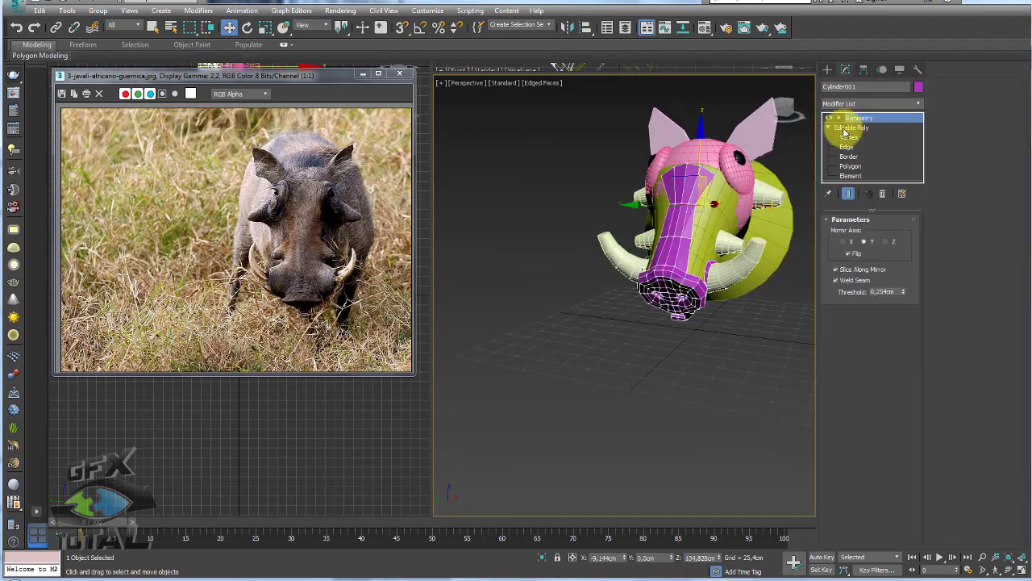
{"action": "mouse_move", "coordinate": [677, 266]}
{"action": "middle_mouse_down", "text": "alt"}
{"action": "mouse_move", "coordinate": [663, 188]}
{"action": "mouse_move", "coordinate": [638, 242]}
{"action": "middle_mouse_up", "text": "alt"}
{"action": "scroll", "coordinate": [666, 302], "scroll_direction": "up", "scroll_amount": 5}
{"action": "scroll", "coordinate": [762, 188], "scroll_direction": "up", "scroll_amount": 3}
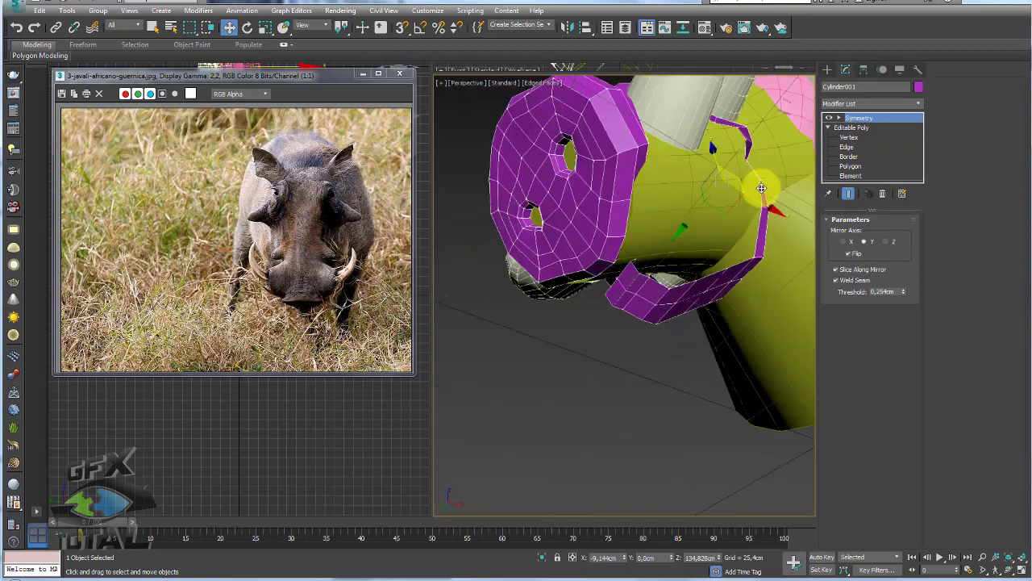
{"action": "left_click", "coordinate": [847, 146]}
{"action": "left_click", "coordinate": [669, 287]}
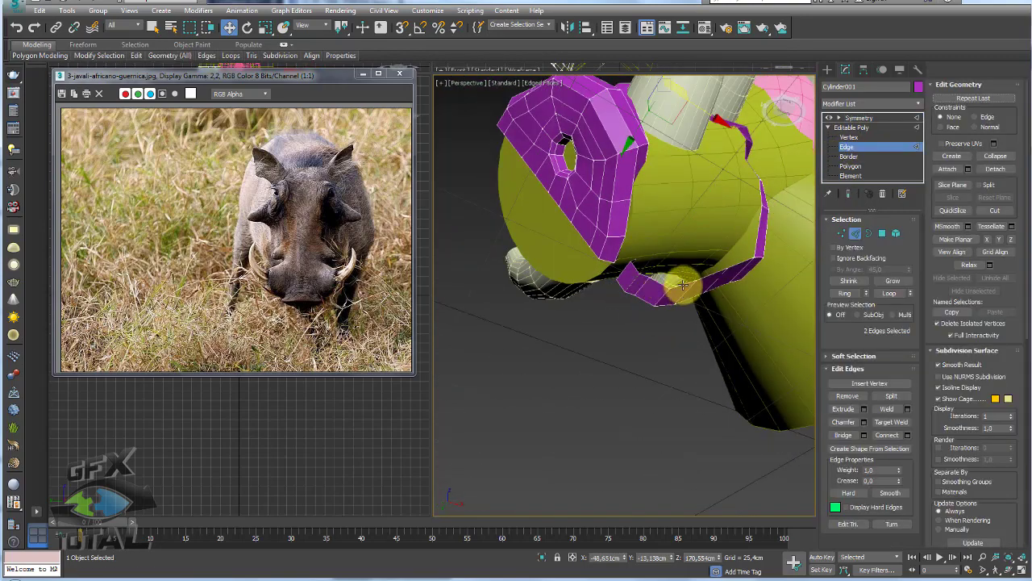
{"action": "middle_click_drag", "start_coordinate": [682, 284], "coordinate": [669, 277], "text": "alt"}
{"action": "left_click", "coordinate": [669, 270]}
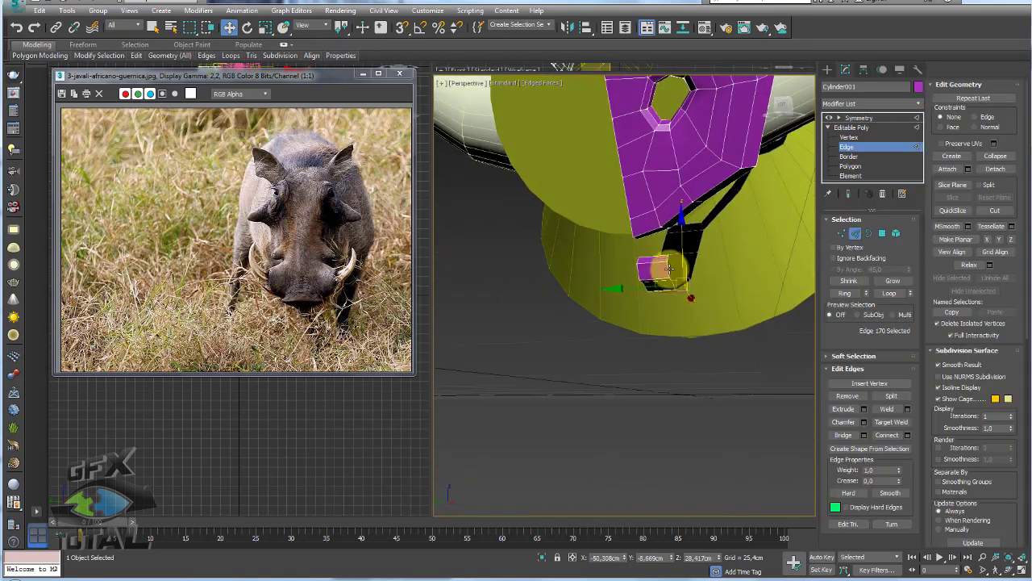
{"action": "middle_click_drag", "start_coordinate": [675, 262], "coordinate": [704, 260], "text": "alt"}
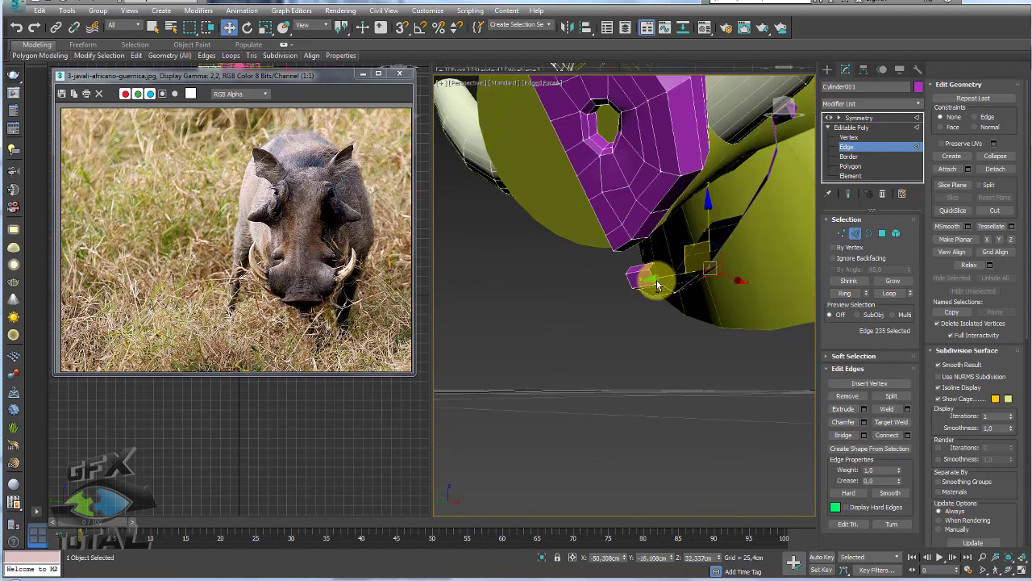
- Shift-drag the lip edge along the tusk to extrude a new strip segment
{"action": "key", "text": "e"}
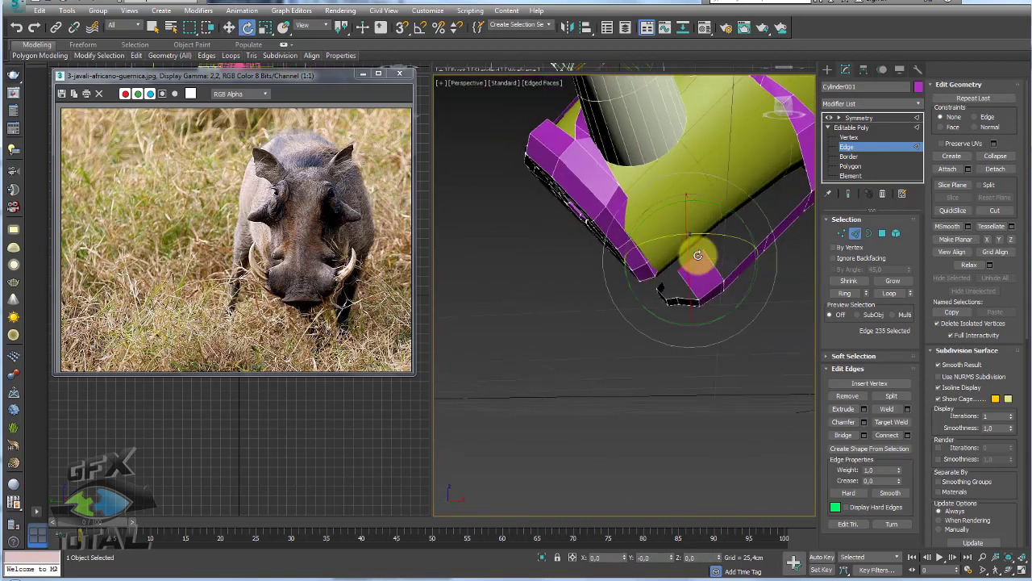
{"action": "key", "text": "r"}
{"action": "mouse_move", "coordinate": [656, 300]}
{"action": "middle_mouse_down", "text": "alt"}
{"action": "mouse_move", "coordinate": [718, 258]}
{"action": "mouse_move", "coordinate": [825, 253]}
{"action": "mouse_move", "coordinate": [753, 258]}
{"action": "mouse_move", "coordinate": [669, 236]}
{"action": "middle_mouse_up", "text": "alt"}
{"action": "left_click_drag", "start_coordinate": [669, 236], "coordinate": [670, 246]}
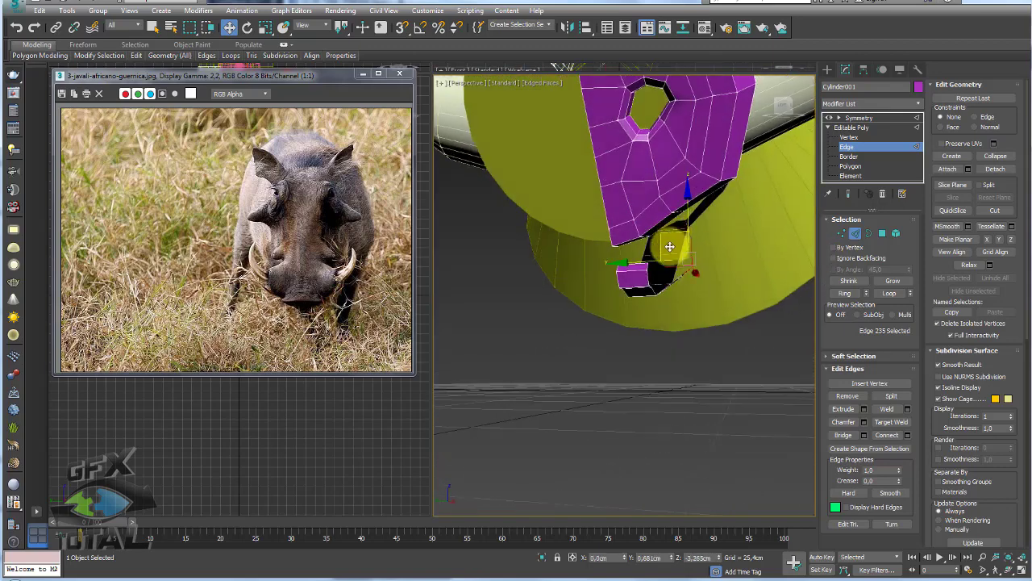
{"action": "middle_click_drag", "start_coordinate": [669, 254], "coordinate": [681, 259], "text": "alt"}
- Extrude two more faces from the lip strip's end edge under the snout
{"action": "left_click", "coordinate": [697, 231]}
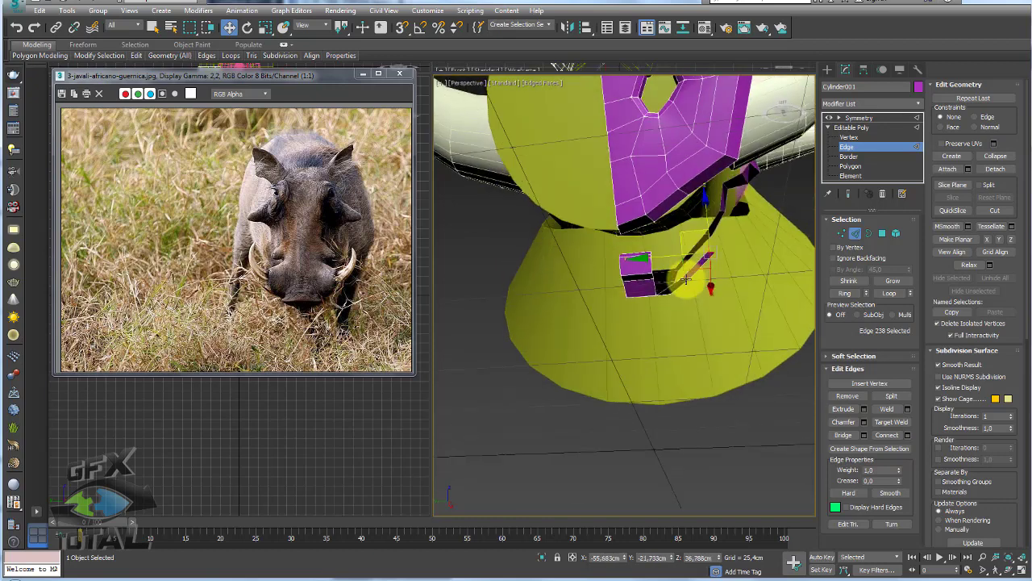
{"action": "left_click", "coordinate": [672, 259]}
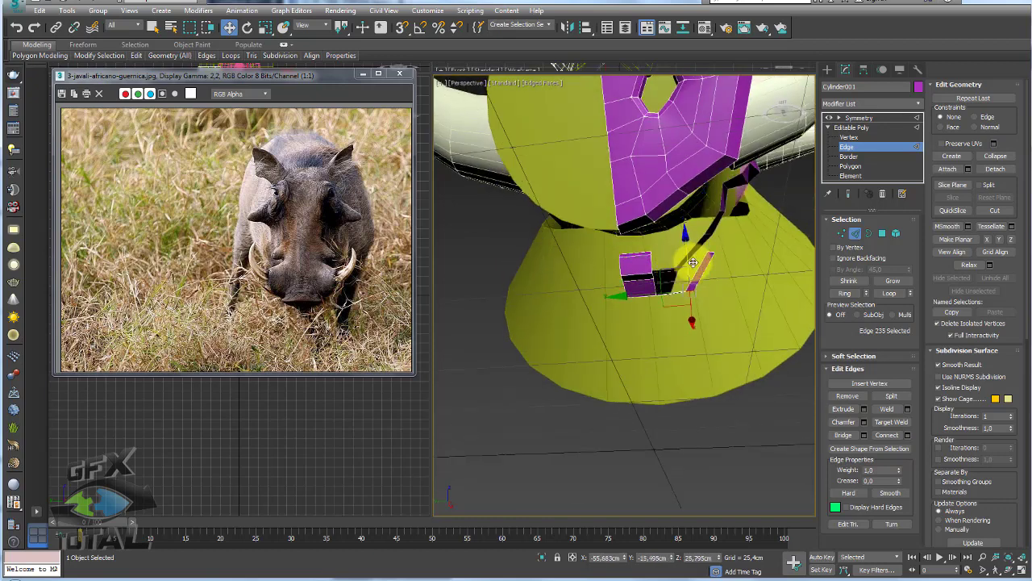
{"action": "left_click", "coordinate": [690, 251]}
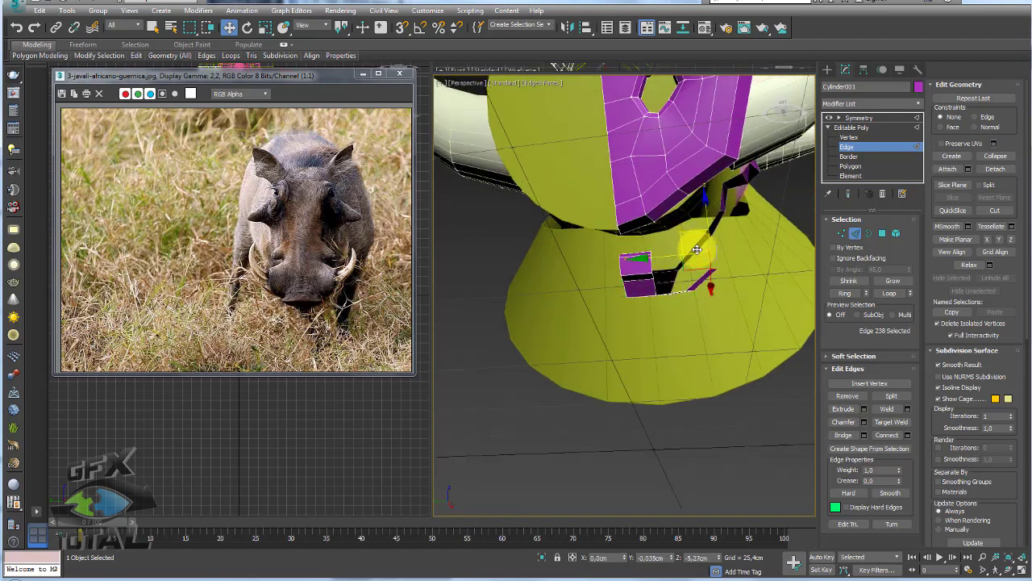
{"action": "left_click", "coordinate": [697, 235]}
{"action": "left_click", "coordinate": [714, 240]}
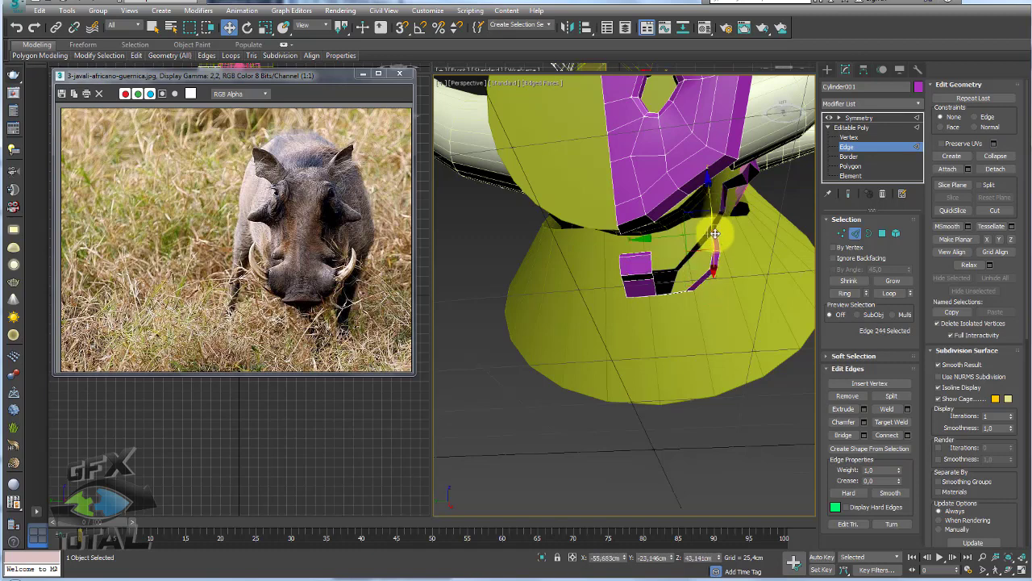
{"action": "mouse_move", "coordinate": [710, 242]}
{"action": "middle_mouse_down", "text": "alt"}
{"action": "mouse_move", "coordinate": [698, 236]}
{"action": "mouse_move", "coordinate": [723, 258]}
{"action": "middle_mouse_up", "text": "alt"}
- Bend the lip flap's edges into place and select its edge loop
{"action": "scroll", "coordinate": [724, 258], "scroll_direction": "up", "scroll_amount": 2}
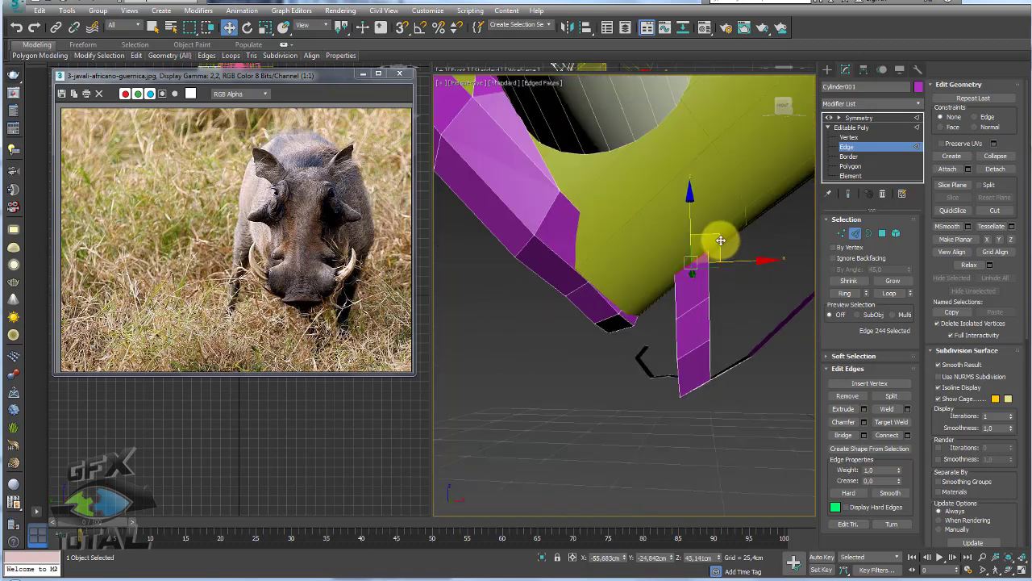
{"action": "mouse_move", "coordinate": [718, 237]}
{"action": "left_mouse_down"}
{"action": "mouse_move", "coordinate": [693, 305]}
{"action": "mouse_move", "coordinate": [652, 329]}
{"action": "left_mouse_up"}
{"action": "mouse_move", "coordinate": [652, 330]}
{"action": "middle_mouse_down", "text": "alt"}
{"action": "mouse_move", "coordinate": [698, 325]}
{"action": "mouse_move", "coordinate": [716, 360]}
{"action": "mouse_move", "coordinate": [661, 396]}
{"action": "mouse_move", "coordinate": [686, 376]}
{"action": "middle_mouse_up", "text": "alt"}
{"action": "left_click", "coordinate": [662, 376]}
{"action": "mouse_move", "coordinate": [696, 361]}
{"action": "left_mouse_down"}
{"action": "mouse_move", "coordinate": [702, 344]}
{"action": "mouse_move", "coordinate": [673, 350]}
{"action": "left_mouse_up"}
{"action": "double_click", "coordinate": [652, 322]}
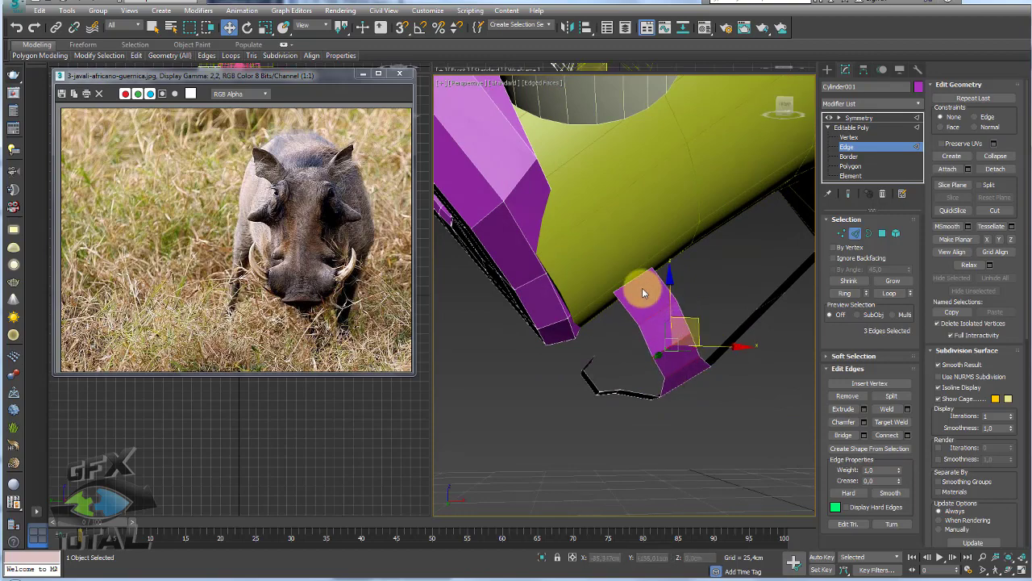
- Bridge the flap edge to the snout box edge with a strip of faces
{"action": "middle_click_drag", "start_coordinate": [636, 280], "coordinate": [723, 296], "text": "alt"}
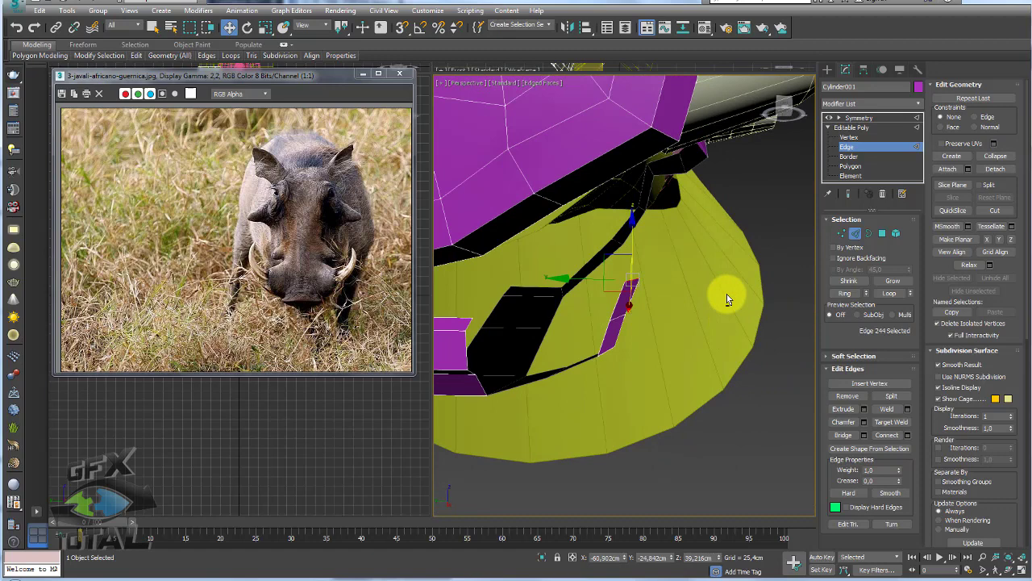
{"action": "left_click", "coordinate": [602, 260]}
{"action": "middle_click_drag", "start_coordinate": [594, 302], "coordinate": [663, 301], "text": "alt"}
{"action": "left_click", "coordinate": [671, 298]}
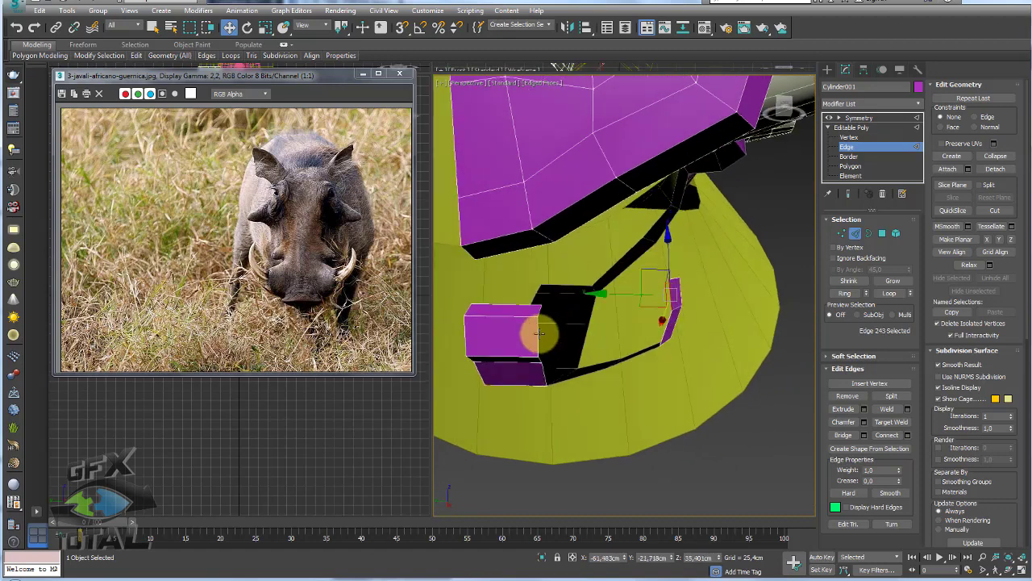
{"action": "left_click", "coordinate": [539, 331], "text": "ctrl"}
{"action": "left_click", "coordinate": [843, 435]}
- Connect a new edge across the bridged strip
{"action": "mouse_move", "coordinate": [685, 399]}
{"action": "middle_mouse_down", "text": "alt"}
{"action": "mouse_move", "coordinate": [677, 320]}
{"action": "mouse_move", "coordinate": [604, 334]}
{"action": "middle_mouse_up", "text": "alt"}
{"action": "left_click", "coordinate": [604, 299]}
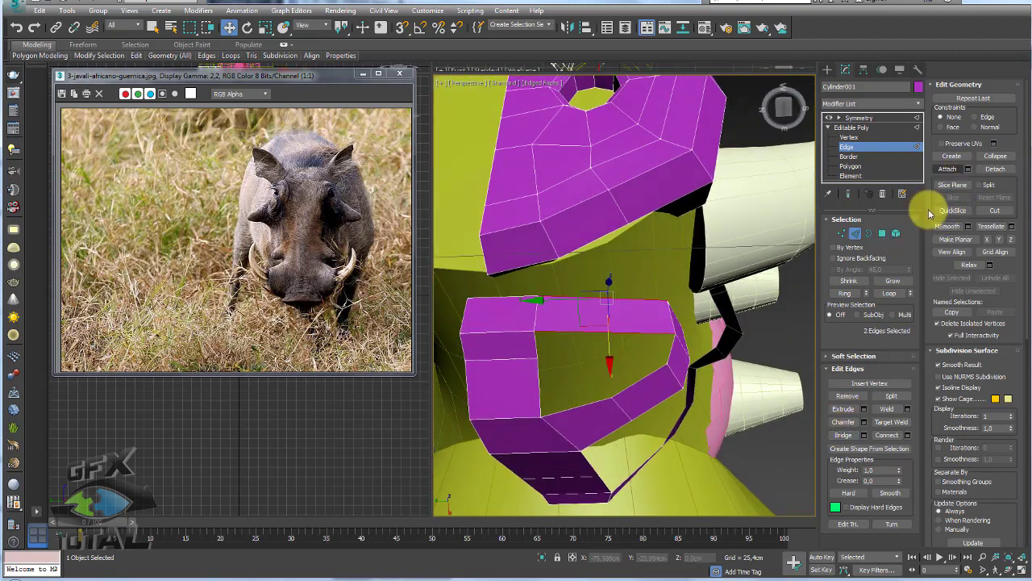
{"action": "left_click", "coordinate": [879, 435]}
{"action": "mouse_move", "coordinate": [666, 376]}
{"action": "middle_mouse_down", "text": "alt"}
{"action": "mouse_move", "coordinate": [588, 347]}
{"action": "mouse_move", "coordinate": [782, 300]}
{"action": "middle_mouse_up", "text": "alt"}
- Inspect the bridged strip's polygons by selecting and deselecting them, then return to Vertex level
{"action": "left_click", "coordinate": [883, 233], "text": "ctrl"}
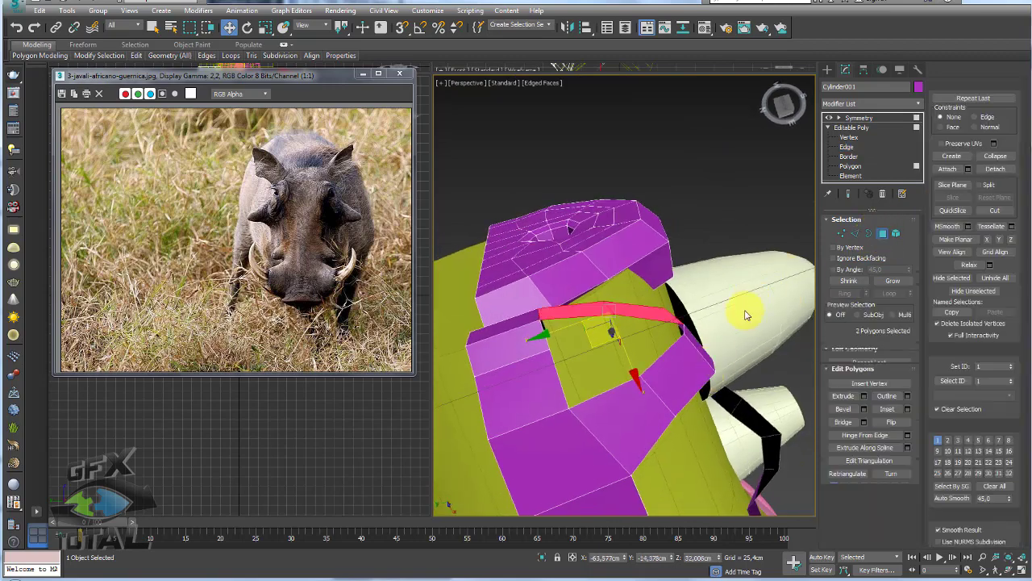
{"action": "middle_click_drag", "start_coordinate": [661, 306], "coordinate": [705, 296], "text": "alt"}
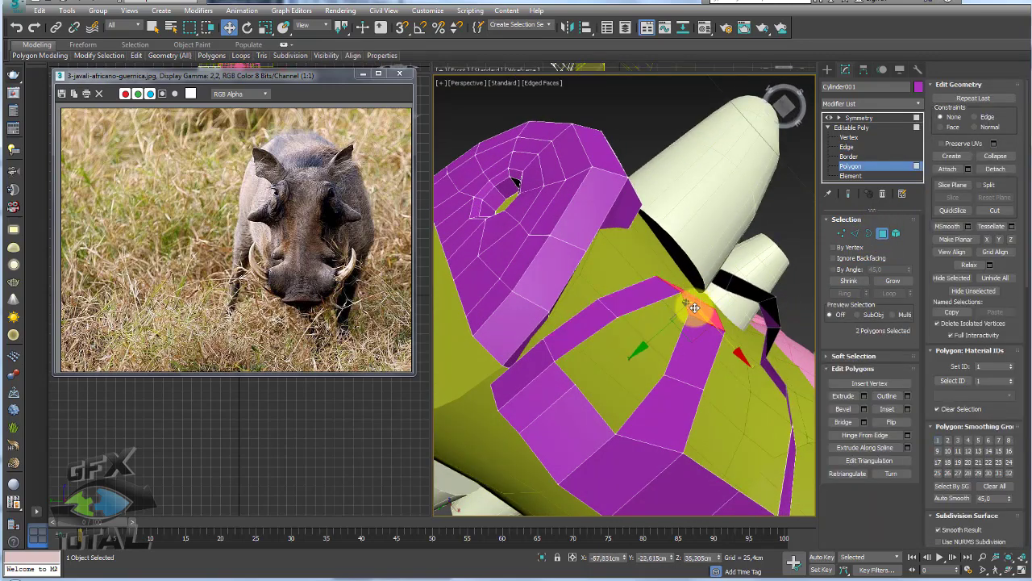
{"action": "left_click", "coordinate": [692, 347], "text": "ctrl"}
{"action": "middle_click_drag", "start_coordinate": [692, 347], "coordinate": [695, 356], "text": "alt"}
{"action": "left_click", "coordinate": [707, 365], "text": "alt"}
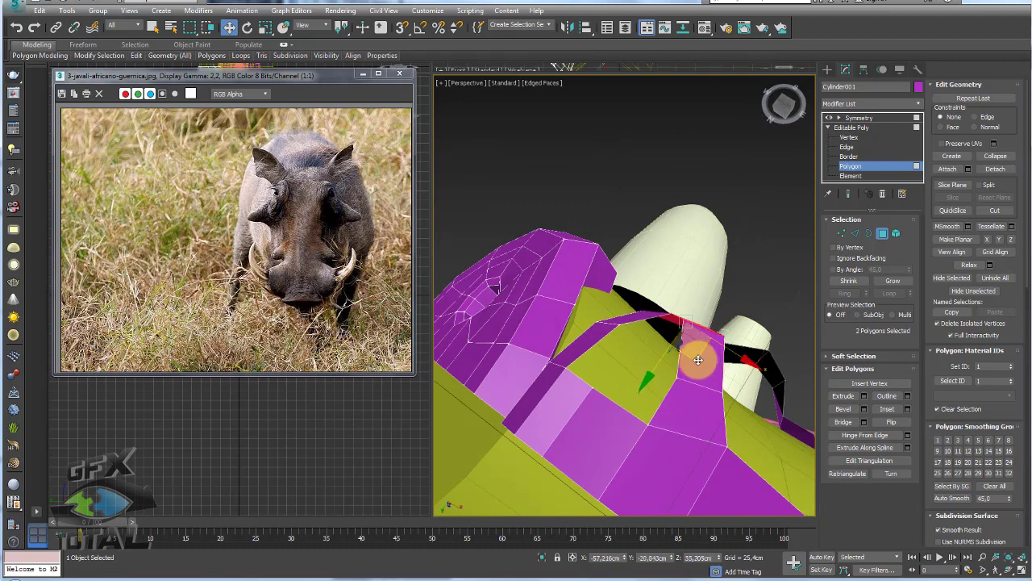
{"action": "left_click", "coordinate": [697, 360], "text": "alt"}
{"action": "middle_click_drag", "start_coordinate": [698, 362], "coordinate": [850, 246], "text": "alt"}
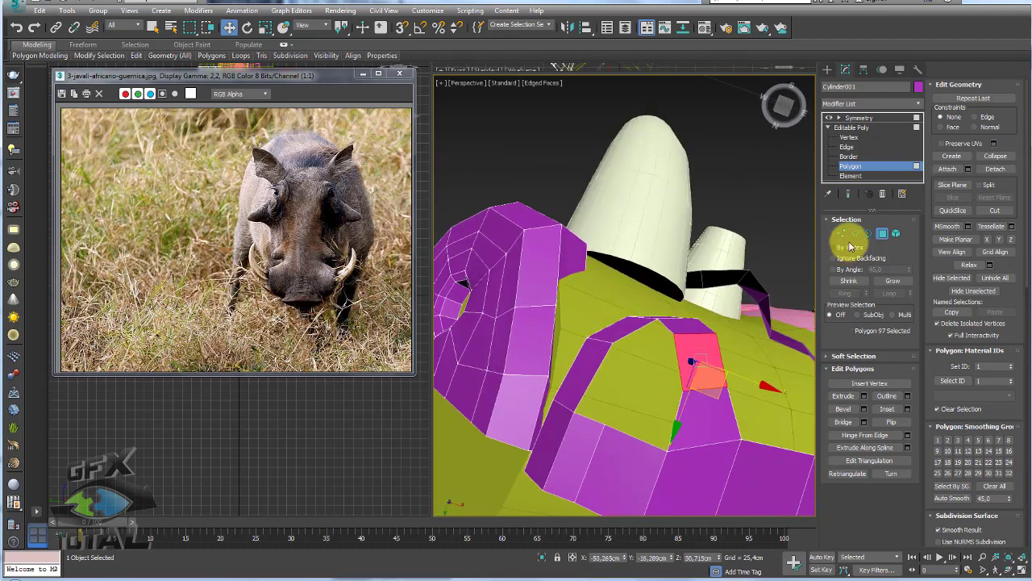
{"action": "left_click", "coordinate": [843, 235]}
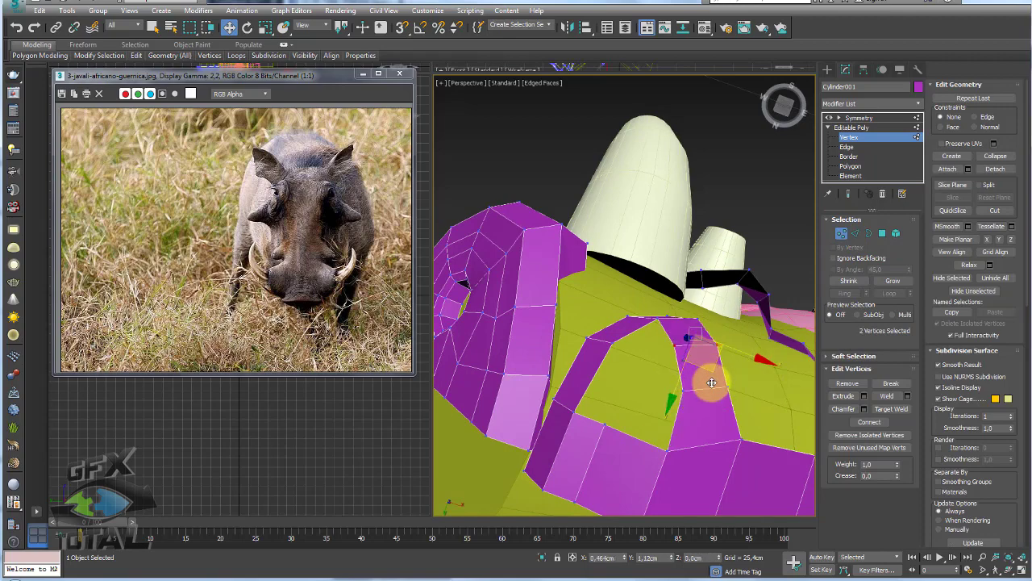
- Move the lip strip's end edge and extrude it into new faces under the snout
{"action": "mouse_move", "coordinate": [715, 358]}
{"action": "middle_mouse_down", "text": "alt"}
{"action": "mouse_move", "coordinate": [733, 438]}
{"action": "mouse_move", "coordinate": [791, 387]}
{"action": "mouse_move", "coordinate": [776, 295]}
{"action": "mouse_move", "coordinate": [740, 337]}
{"action": "mouse_move", "coordinate": [708, 352]}
{"action": "mouse_move", "coordinate": [766, 278]}
{"action": "middle_mouse_up", "text": "alt"}
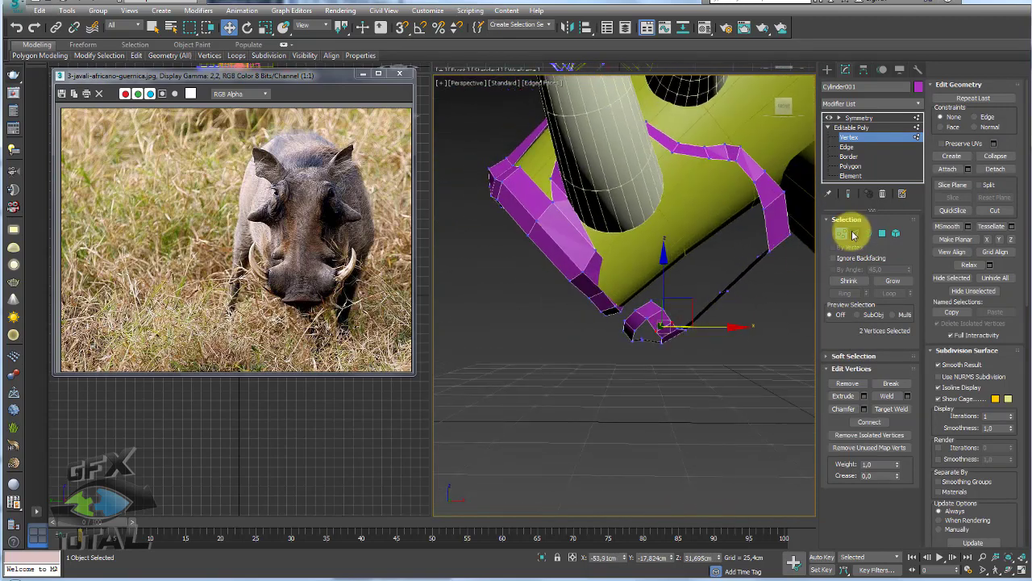
{"action": "left_click", "coordinate": [854, 234]}
{"action": "left_click", "coordinate": [682, 299]}
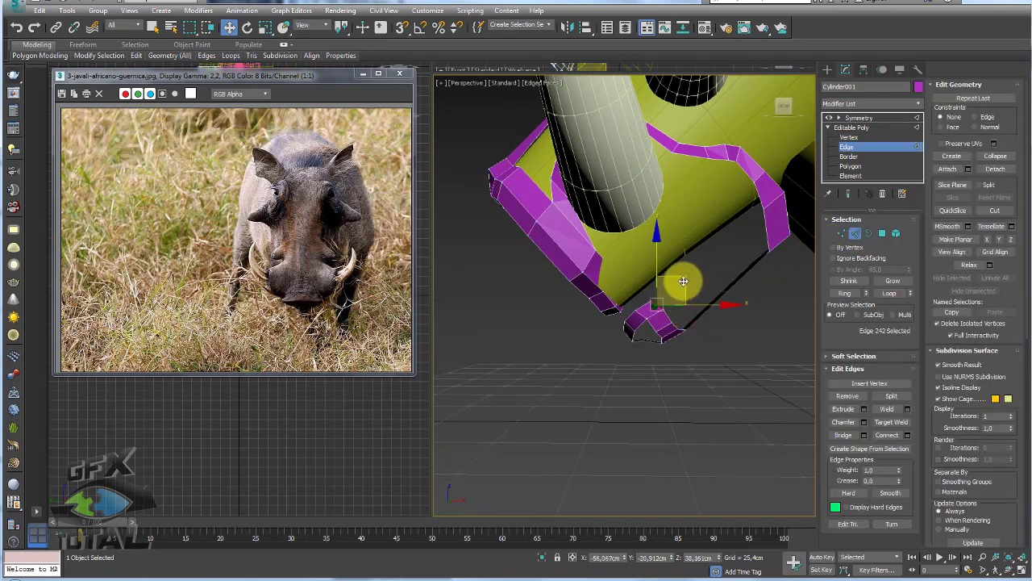
{"action": "left_click", "coordinate": [683, 281]}
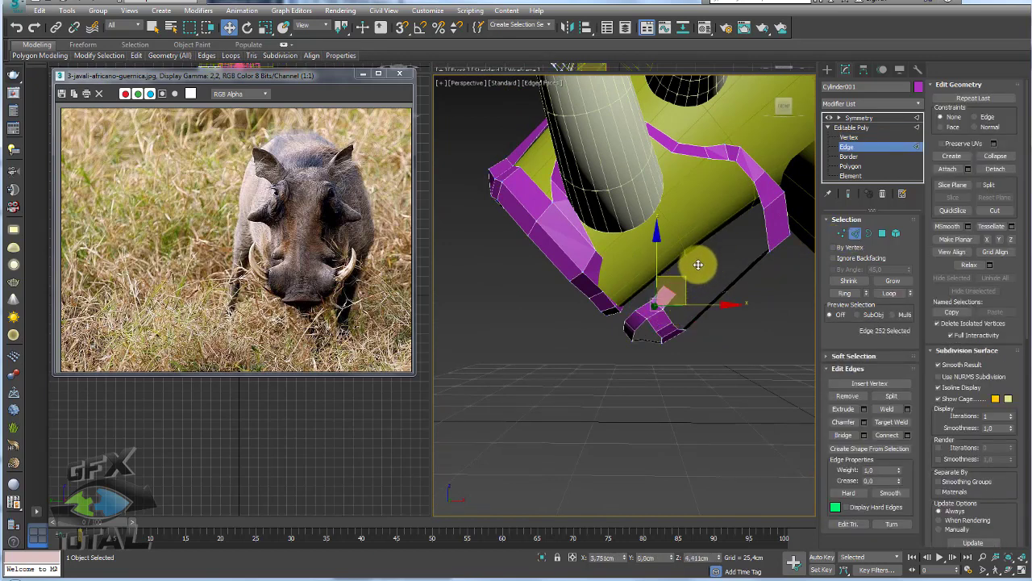
{"action": "left_click_drag", "start_coordinate": [698, 265], "coordinate": [702, 265]}
{"action": "left_click", "coordinate": [704, 260]}
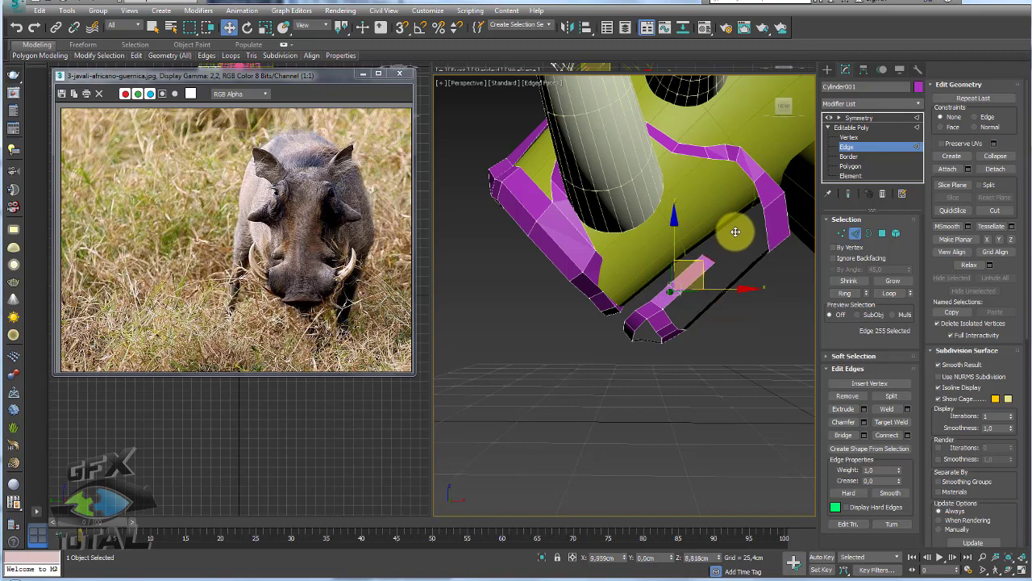
{"action": "left_click_drag", "start_coordinate": [745, 213], "coordinate": [729, 239], "text": "shift"}
- Slide the strip's two end edges to the right and select the edges along it
{"action": "mouse_move", "coordinate": [728, 240]}
{"action": "middle_mouse_down", "text": "alt"}
{"action": "mouse_move", "coordinate": [759, 272]}
{"action": "mouse_move", "coordinate": [682, 285]}
{"action": "mouse_move", "coordinate": [689, 301]}
{"action": "mouse_move", "coordinate": [679, 272]}
{"action": "mouse_move", "coordinate": [698, 270]}
{"action": "mouse_move", "coordinate": [651, 233]}
{"action": "middle_mouse_up", "text": "alt"}
{"action": "mouse_move", "coordinate": [640, 230]}
{"action": "left_mouse_down"}
{"action": "mouse_move", "coordinate": [657, 223]}
{"action": "mouse_move", "coordinate": [675, 256]}
{"action": "left_mouse_up"}
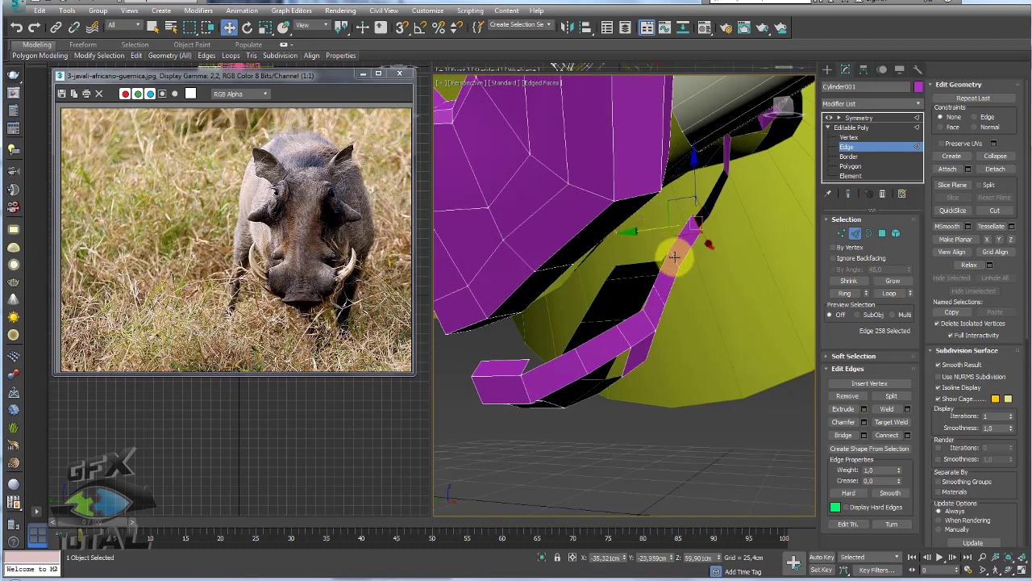
{"action": "left_click", "coordinate": [655, 286], "text": "ctrl"}
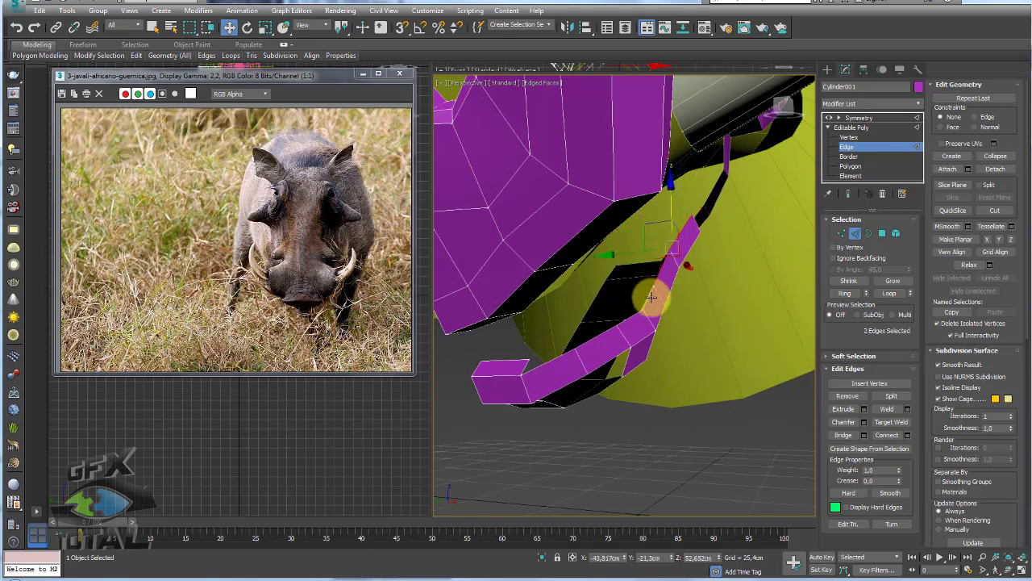
{"action": "left_click_drag", "start_coordinate": [628, 254], "coordinate": [645, 302]}
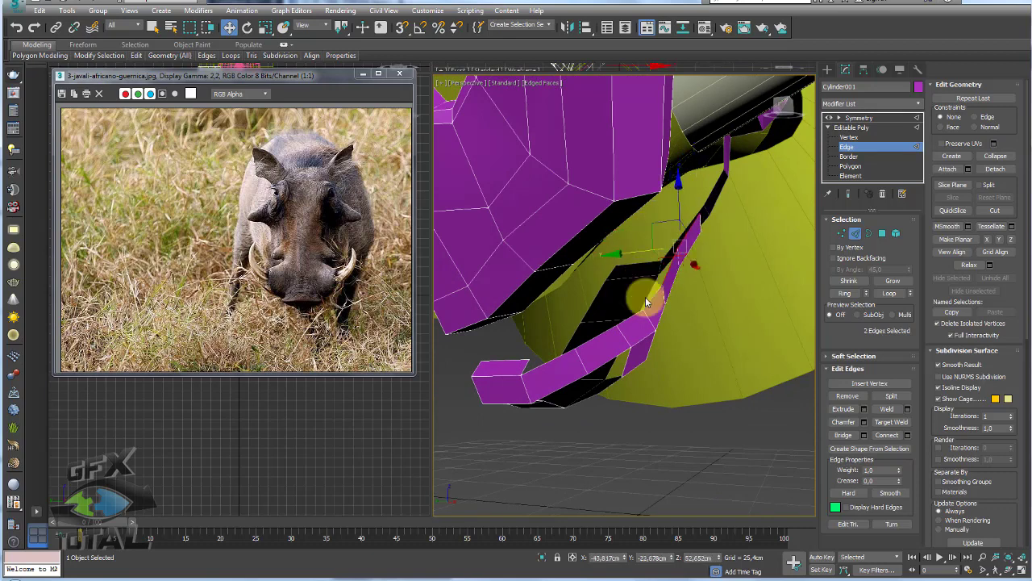
{"action": "left_click", "coordinate": [634, 316]}
{"action": "mouse_move", "coordinate": [634, 317]}
{"action": "middle_mouse_down", "text": "alt"}
{"action": "mouse_move", "coordinate": [618, 338]}
{"action": "mouse_move", "coordinate": [563, 350]}
{"action": "mouse_move", "coordinate": [654, 341]}
{"action": "mouse_move", "coordinate": [637, 304]}
{"action": "mouse_move", "coordinate": [687, 311]}
{"action": "mouse_move", "coordinate": [650, 277]}
{"action": "mouse_move", "coordinate": [576, 266]}
{"action": "mouse_move", "coordinate": [646, 144]}
{"action": "mouse_move", "coordinate": [645, 258]}
{"action": "mouse_move", "coordinate": [717, 277]}
{"action": "mouse_move", "coordinate": [634, 288]}
{"action": "mouse_move", "coordinate": [724, 268]}
{"action": "mouse_move", "coordinate": [721, 322]}
{"action": "middle_mouse_up", "text": "alt"}
{"action": "left_click", "coordinate": [721, 322], "text": "ctrl"}
- Rotate and reposition the selected lip strip edges toward the tusk base
{"action": "key", "text": "e"}
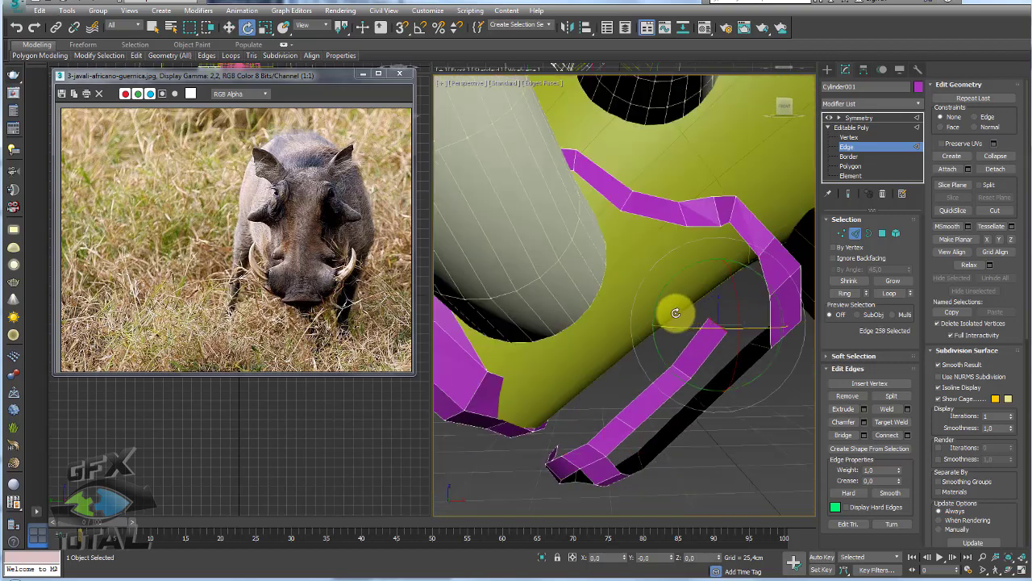
{"action": "key", "text": "w"}
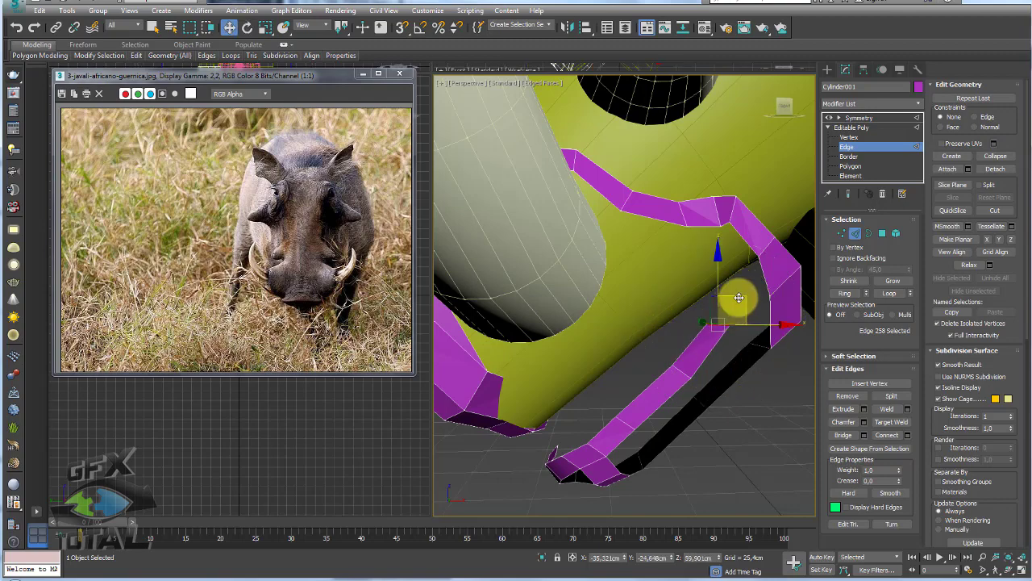
{"action": "left_click", "coordinate": [679, 305], "text": "ctrl"}
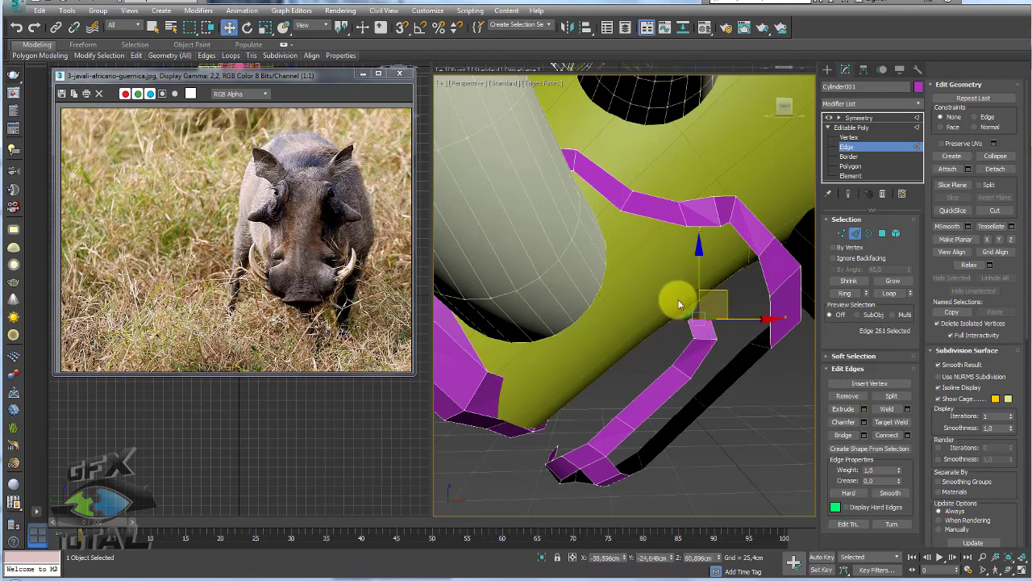
{"action": "key", "text": "e"}
{"action": "key", "text": "w"}
{"action": "mouse_move", "coordinate": [652, 334]}
{"action": "middle_mouse_down", "text": "alt"}
{"action": "mouse_move", "coordinate": [736, 340]}
{"action": "mouse_move", "coordinate": [691, 311]}
{"action": "mouse_move", "coordinate": [653, 306]}
{"action": "middle_mouse_up", "text": "alt"}
{"action": "key", "text": "e"}
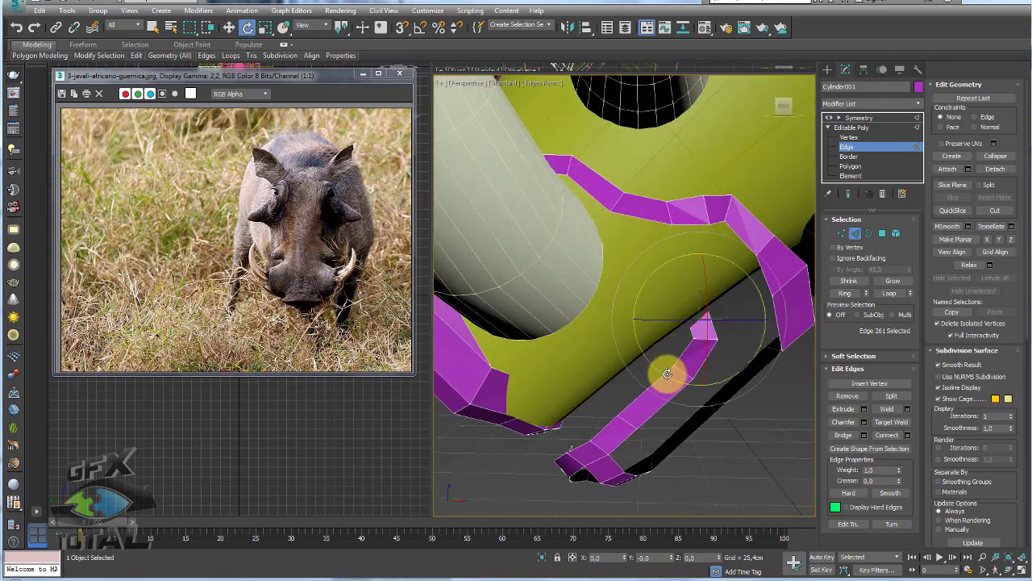
{"action": "left_click", "coordinate": [668, 373], "text": "ctrl"}
{"action": "key", "text": "w"}
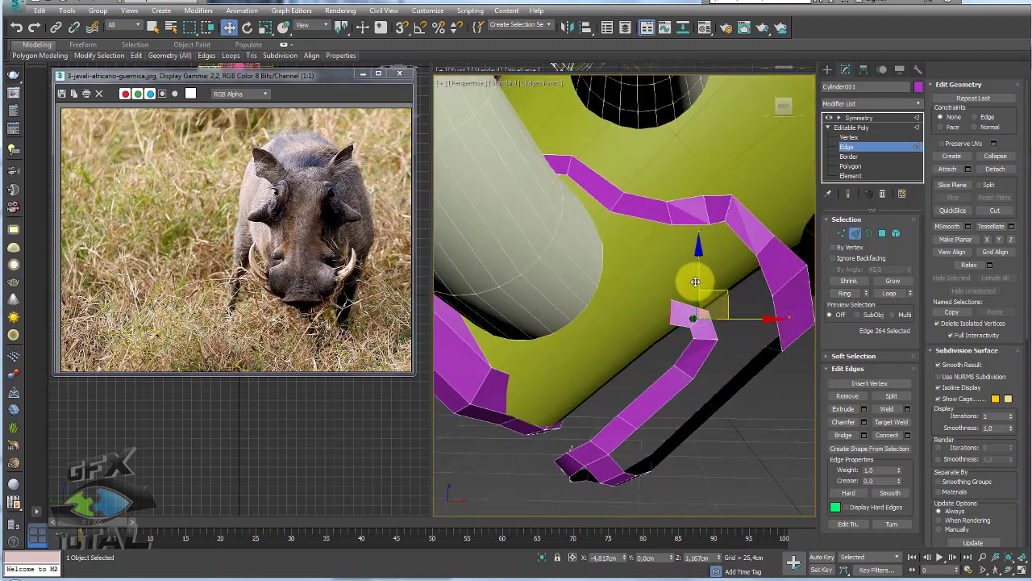
- Extrude another strip section and move its end further around the tusk
{"action": "left_click", "coordinate": [639, 321], "text": "ctrl"}
{"action": "key", "text": "e"}
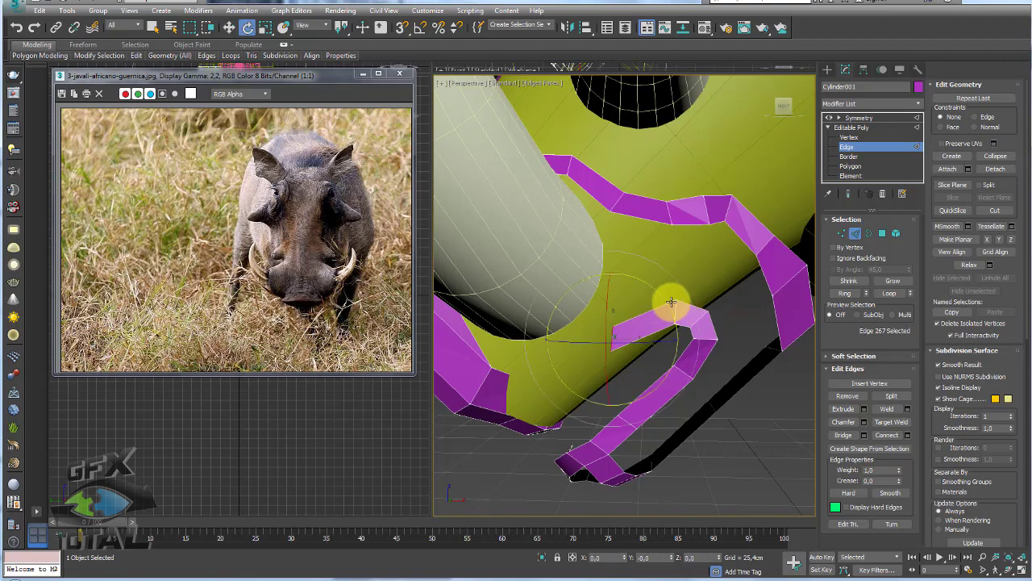
{"action": "key", "text": "w"}
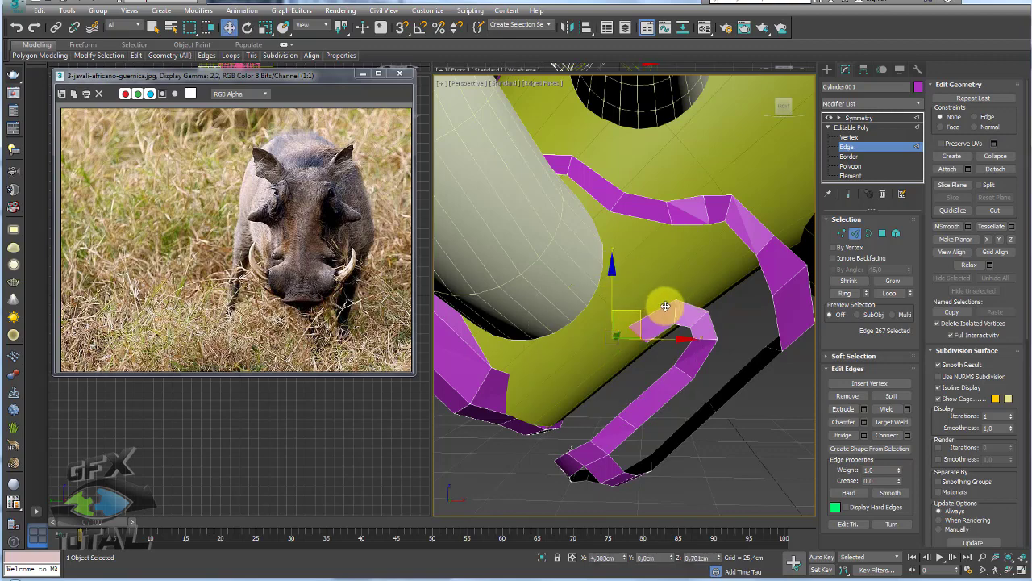
{"action": "mouse_move", "coordinate": [664, 304]}
{"action": "middle_mouse_down", "text": "alt"}
{"action": "mouse_move", "coordinate": [704, 332]}
{"action": "mouse_move", "coordinate": [737, 300]}
{"action": "mouse_move", "coordinate": [626, 346]}
{"action": "mouse_move", "coordinate": [655, 337]}
{"action": "mouse_move", "coordinate": [675, 298]}
{"action": "mouse_move", "coordinate": [605, 339]}
{"action": "mouse_move", "coordinate": [629, 341]}
{"action": "mouse_move", "coordinate": [693, 292]}
{"action": "middle_mouse_up", "text": "alt"}
{"action": "left_click", "coordinate": [661, 332]}
{"action": "key", "text": "e"}
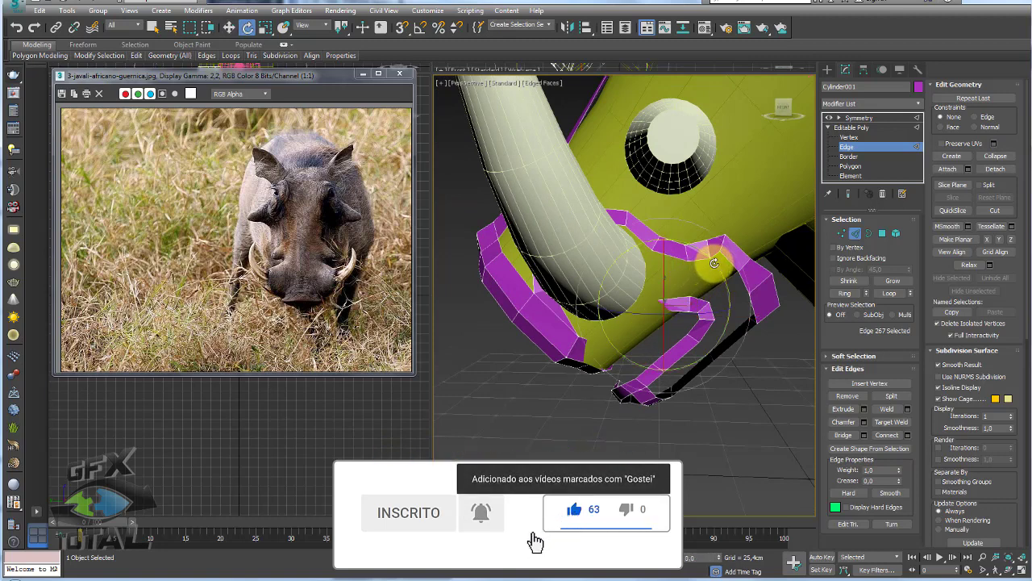
{"action": "key", "text": "w"}
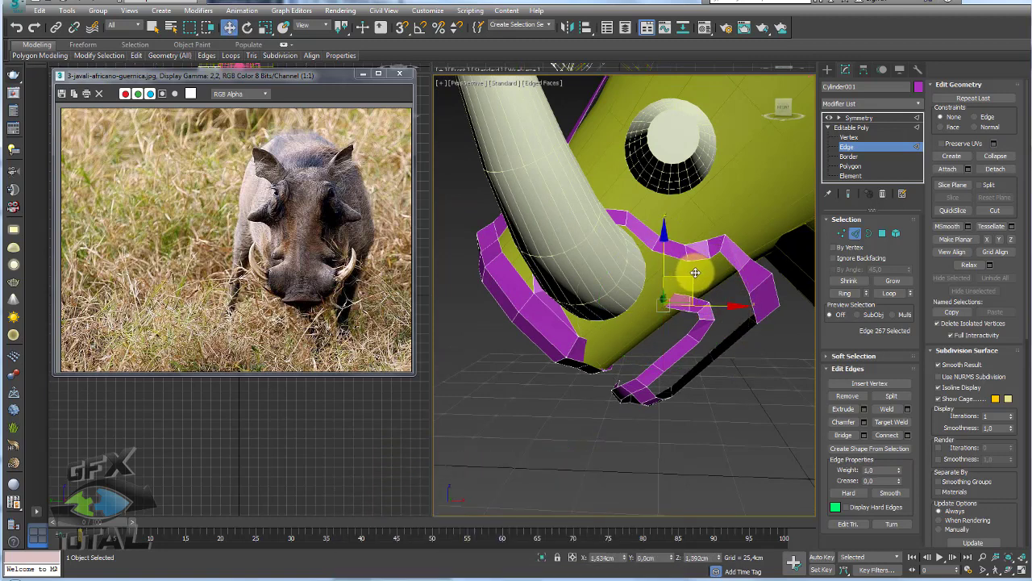
{"action": "mouse_move", "coordinate": [684, 260]}
{"action": "middle_mouse_down", "text": "alt"}
{"action": "mouse_move", "coordinate": [599, 277]}
{"action": "mouse_move", "coordinate": [683, 283]}
{"action": "middle_mouse_up", "text": "alt"}
- Rotate the strip's end edges and extrude them upward beside the tusk
{"action": "scroll", "coordinate": [683, 282], "scroll_direction": "up", "scroll_amount": 3}
{"action": "scroll", "coordinate": [668, 288], "scroll_direction": "up", "scroll_amount": 3}
{"action": "scroll", "coordinate": [667, 285], "scroll_direction": "up", "scroll_amount": 2}
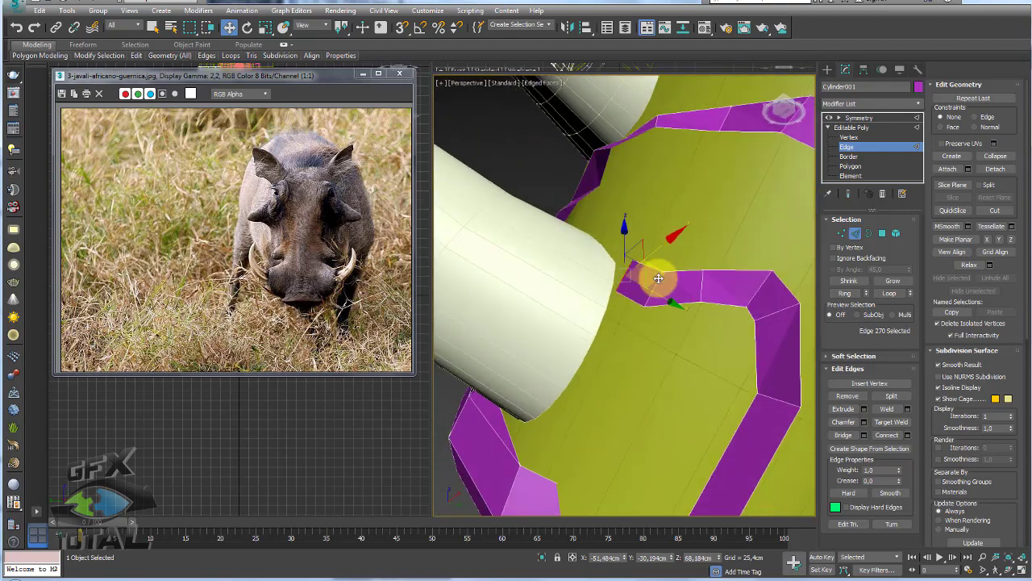
{"action": "mouse_move", "coordinate": [638, 281]}
{"action": "middle_mouse_down", "text": "alt"}
{"action": "mouse_move", "coordinate": [668, 299]}
{"action": "mouse_move", "coordinate": [666, 221]}
{"action": "middle_mouse_up", "text": "alt"}
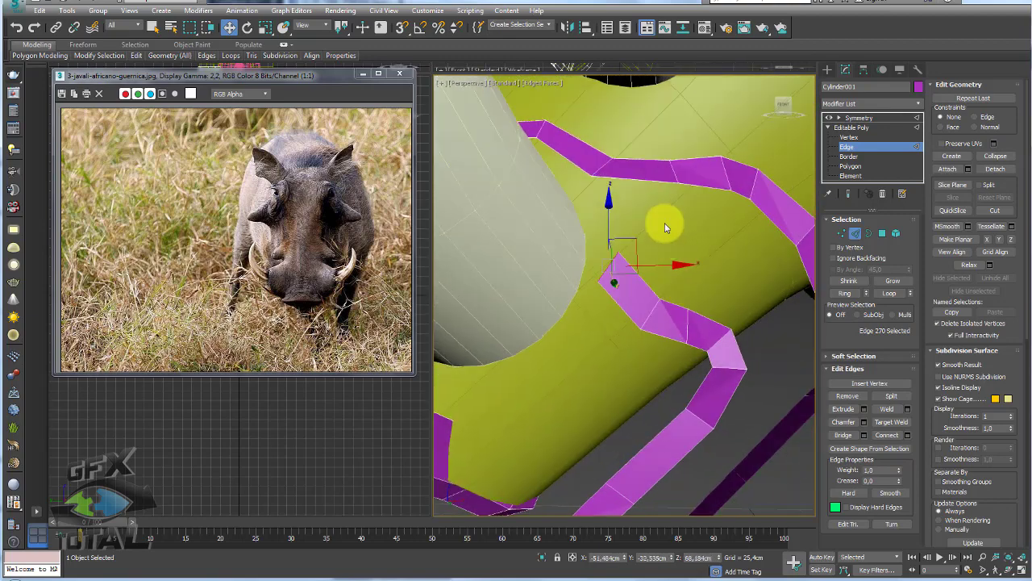
{"action": "key", "text": "e"}
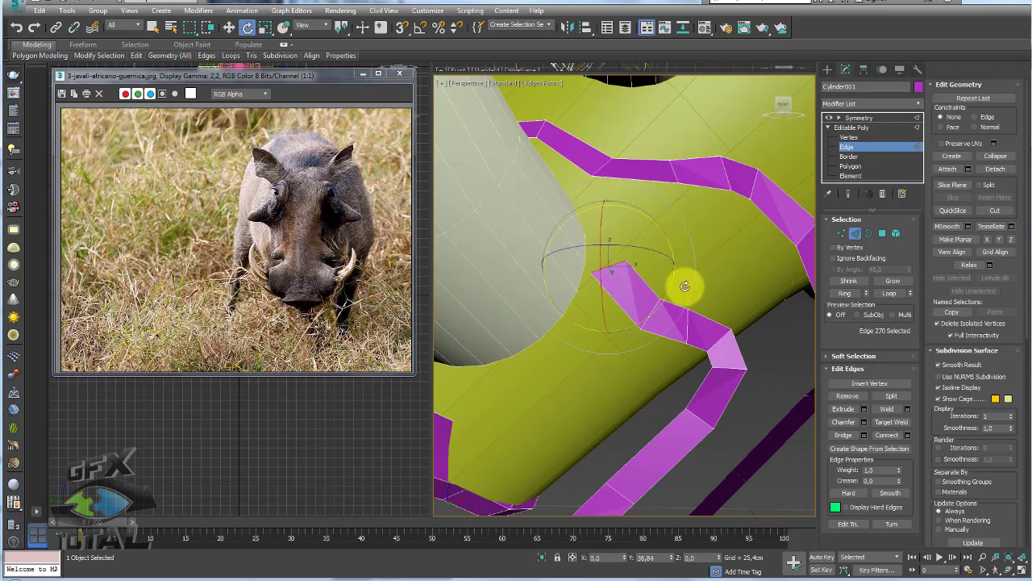
{"action": "key", "text": "w"}
{"action": "middle_click_drag", "start_coordinate": [638, 258], "coordinate": [634, 253], "text": "alt"}
{"action": "mouse_move", "coordinate": [648, 239]}
{"action": "left_mouse_down", "text": "shift"}
{"action": "mouse_move", "coordinate": [637, 191]}
{"action": "mouse_move", "coordinate": [644, 201]}
{"action": "left_mouse_up", "text": "shift"}
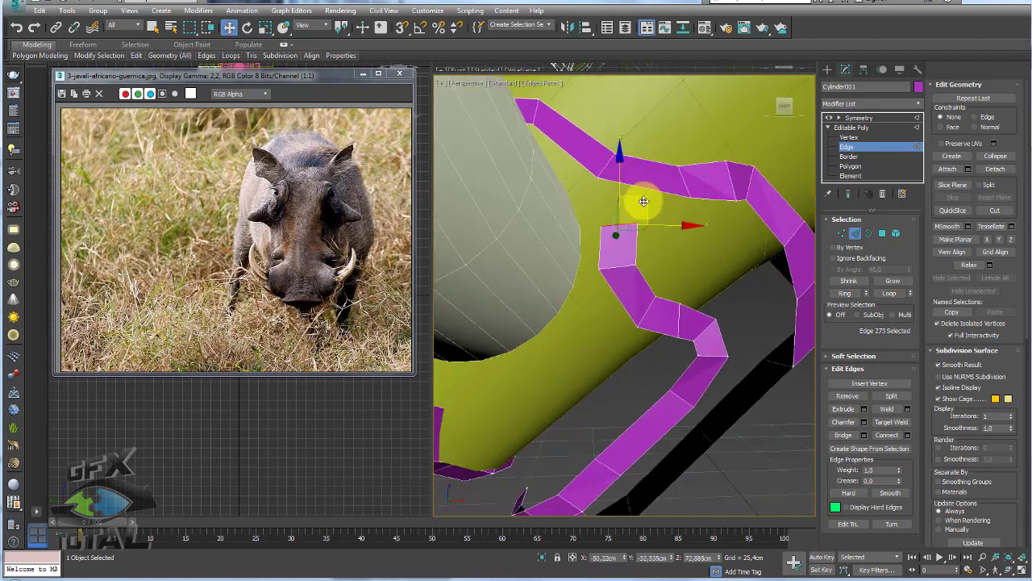
- Target Weld the strip's end edge onto the neighbouring strip edge
{"action": "left_click", "coordinate": [899, 423]}
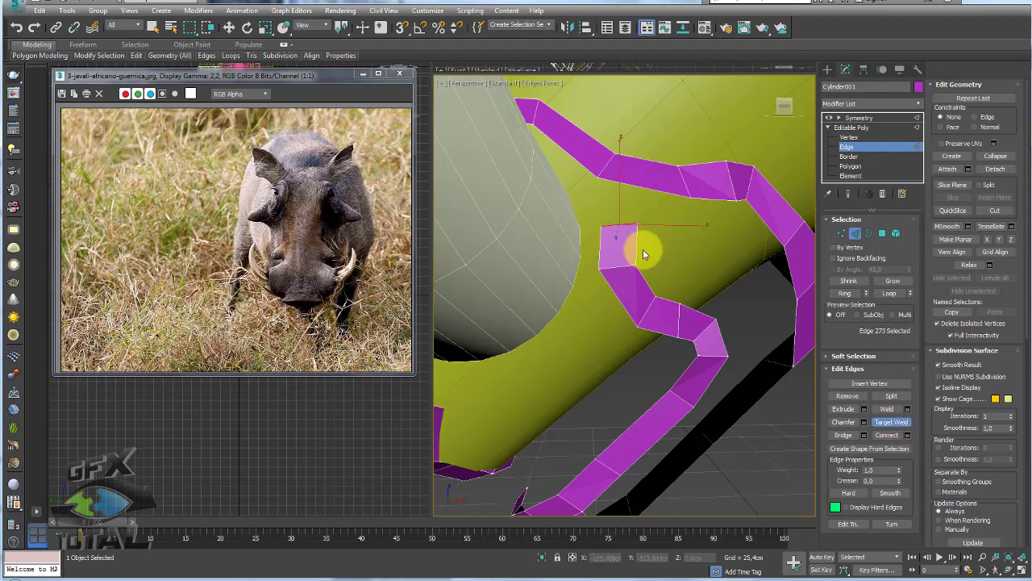
{"action": "left_click", "coordinate": [625, 184]}
{"action": "mouse_move", "coordinate": [621, 185]}
{"action": "middle_mouse_down", "text": "alt"}
{"action": "mouse_move", "coordinate": [611, 223]}
{"action": "mouse_move", "coordinate": [571, 231]}
{"action": "mouse_move", "coordinate": [634, 226]}
{"action": "mouse_move", "coordinate": [641, 242]}
{"action": "middle_mouse_up", "text": "alt"}
- Switch to vertex level and zoom out to view the whole tusk loop
{"action": "left_click", "coordinate": [841, 233]}
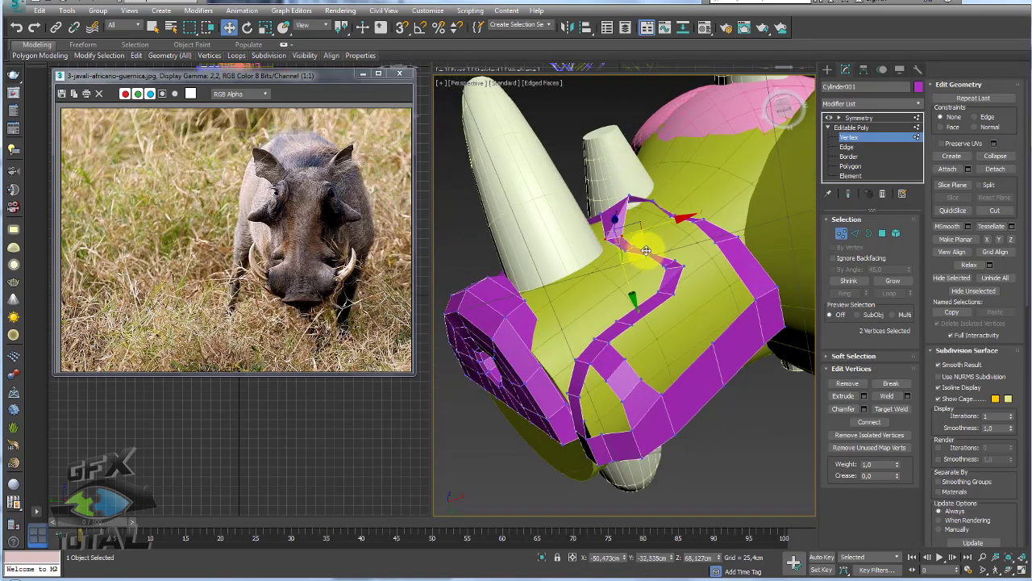
{"action": "scroll", "coordinate": [689, 270], "scroll_direction": "up", "scroll_amount": 3}
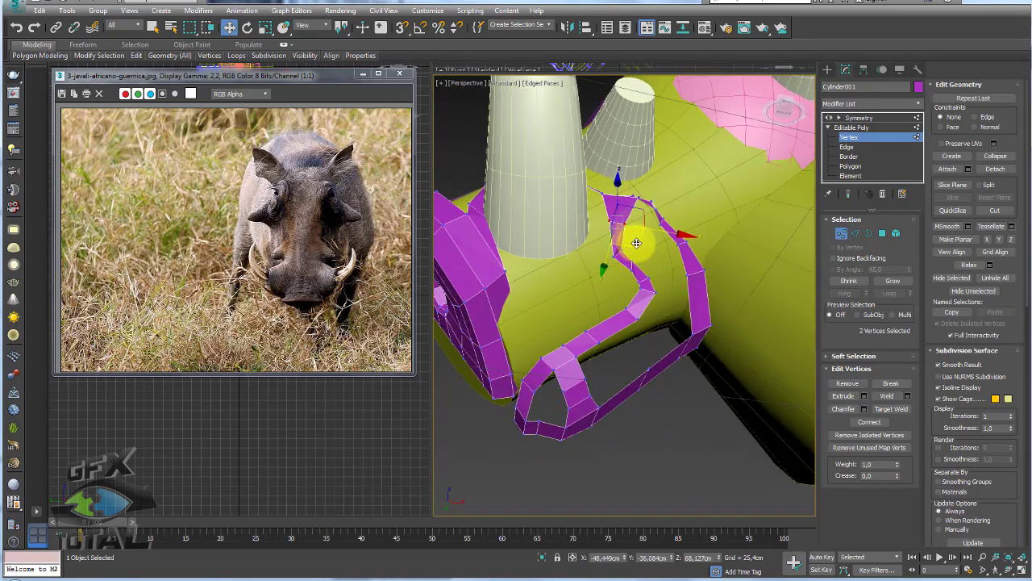
{"action": "scroll", "coordinate": [621, 246], "scroll_direction": "up", "scroll_amount": 3}
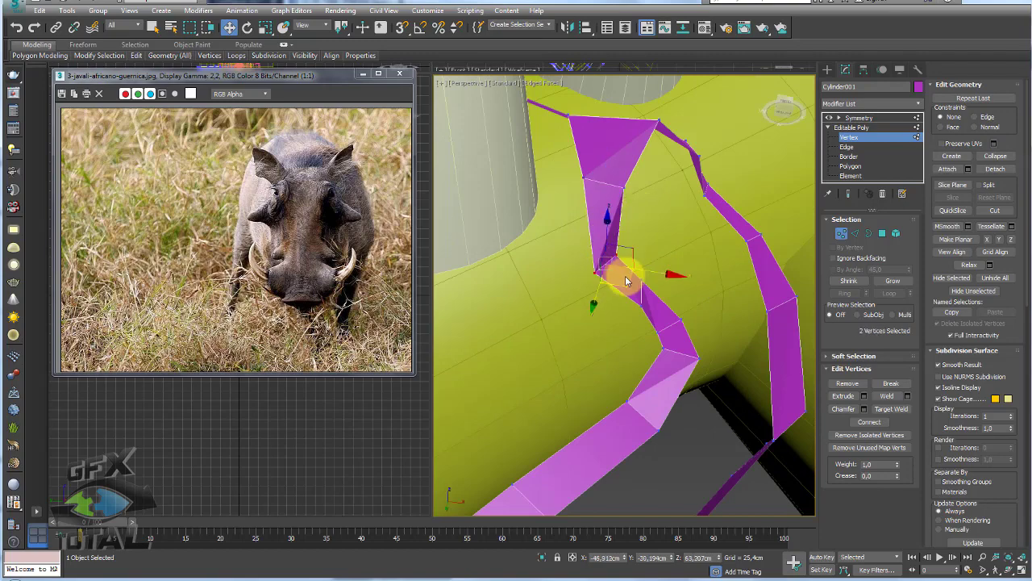
{"action": "scroll", "coordinate": [618, 274], "scroll_direction": "up", "scroll_amount": 3}
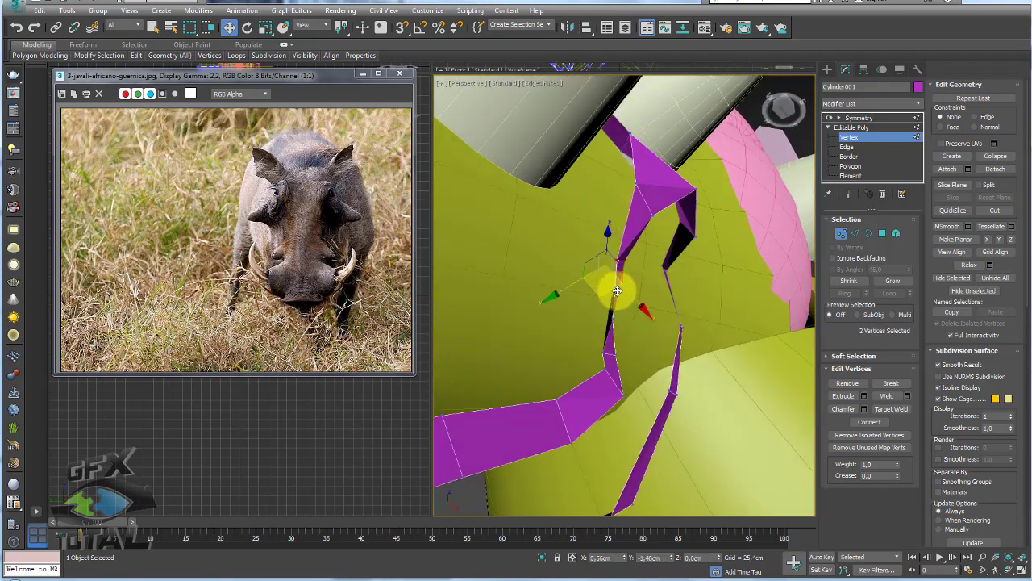
{"action": "scroll", "coordinate": [609, 289], "scroll_direction": "down", "scroll_amount": 3}
{"action": "scroll", "coordinate": [597, 331], "scroll_direction": "up", "scroll_amount": 2}
{"action": "mouse_move", "coordinate": [559, 312]}
{"action": "middle_mouse_down", "text": "alt"}
{"action": "mouse_move", "coordinate": [601, 282]}
{"action": "mouse_move", "coordinate": [817, 248]}
{"action": "mouse_move", "coordinate": [569, 313]}
{"action": "middle_mouse_up", "text": "alt"}
- Add an edge loop across the magenta strip with Ring and Connect, sliding it down
{"action": "key", "text": "2"}
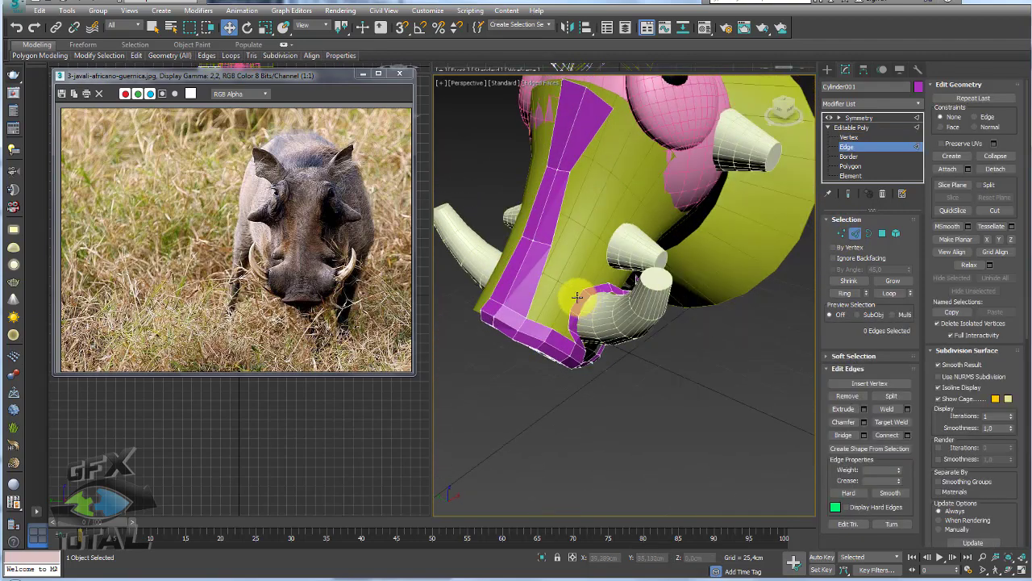
{"action": "left_click", "coordinate": [534, 272]}
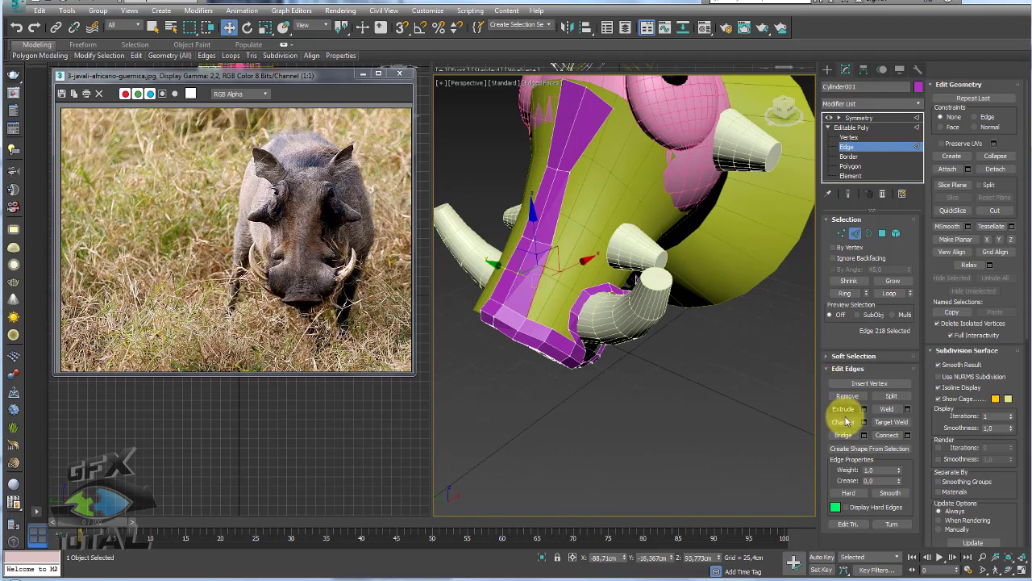
{"action": "left_click", "coordinate": [847, 293]}
{"action": "left_click", "coordinate": [886, 432]}
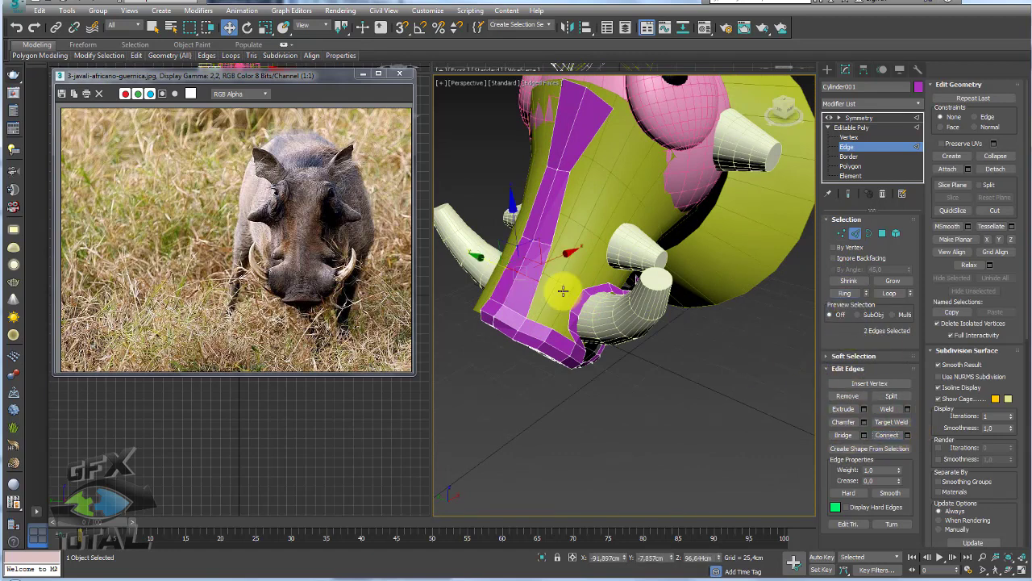
{"action": "middle_click_drag", "start_coordinate": [560, 293], "coordinate": [538, 244], "text": "alt"}
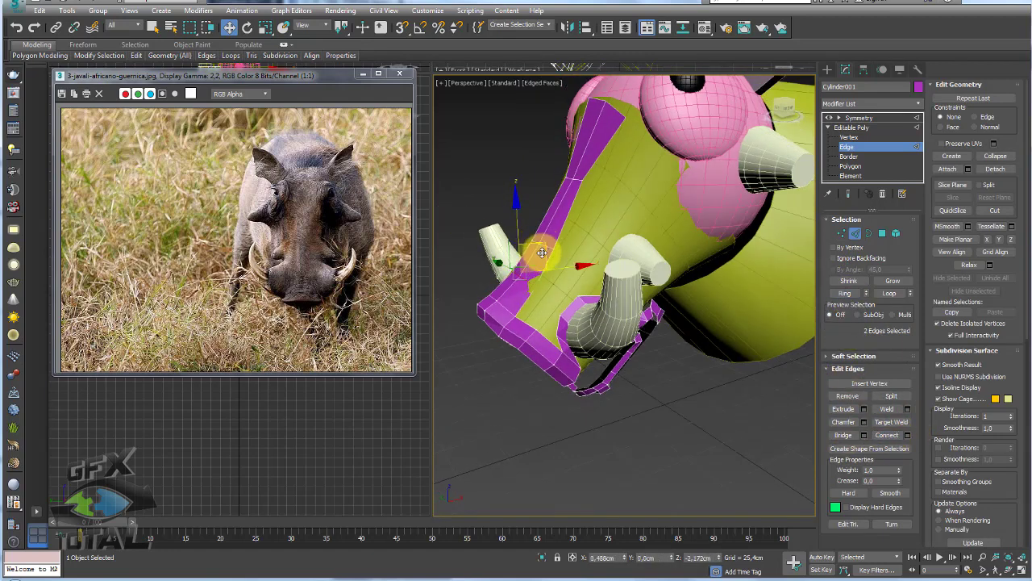
{"action": "scroll", "coordinate": [542, 253], "scroll_direction": "up", "scroll_amount": 2}
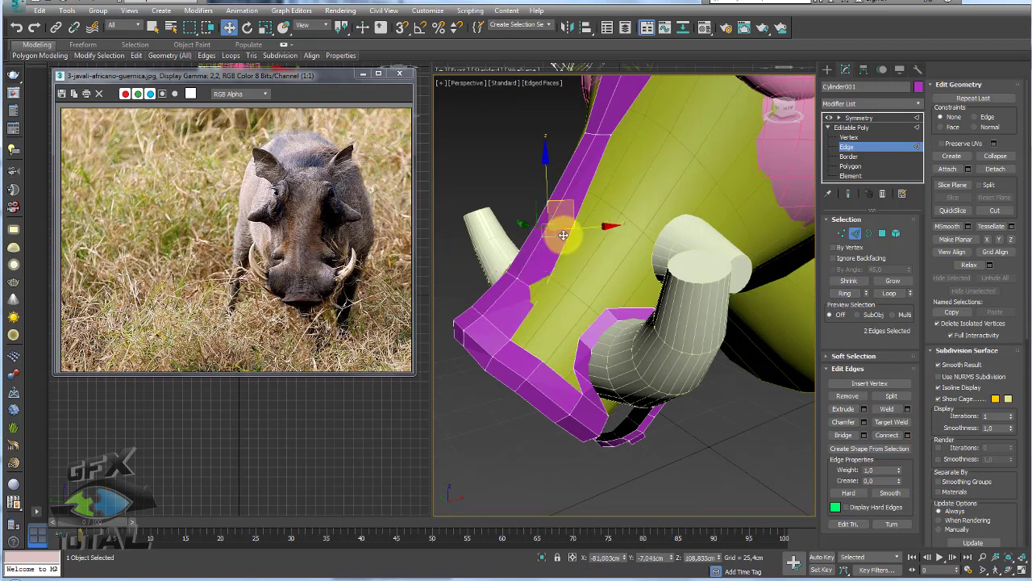
{"action": "middle_click_drag", "start_coordinate": [559, 230], "coordinate": [565, 208], "text": "alt"}
{"action": "left_click_drag", "start_coordinate": [564, 205], "coordinate": [549, 265]}
{"action": "middle_click_drag", "start_coordinate": [548, 265], "coordinate": [588, 333], "text": "alt"}
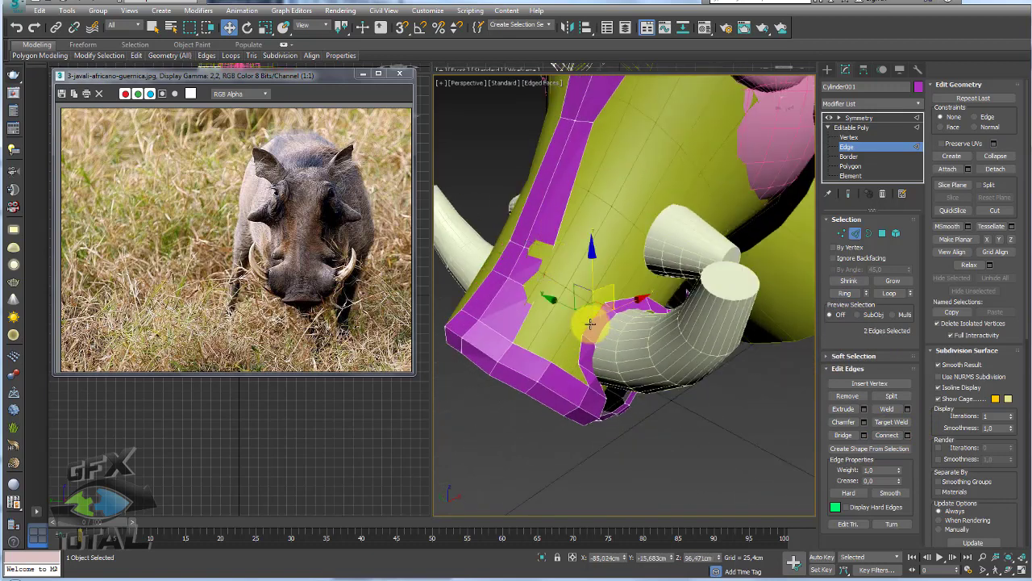
- Bridge the tusk loop's edge to the facing snout-strip edge
{"action": "left_click", "coordinate": [861, 425]}
{"action": "left_click", "coordinate": [578, 318]}
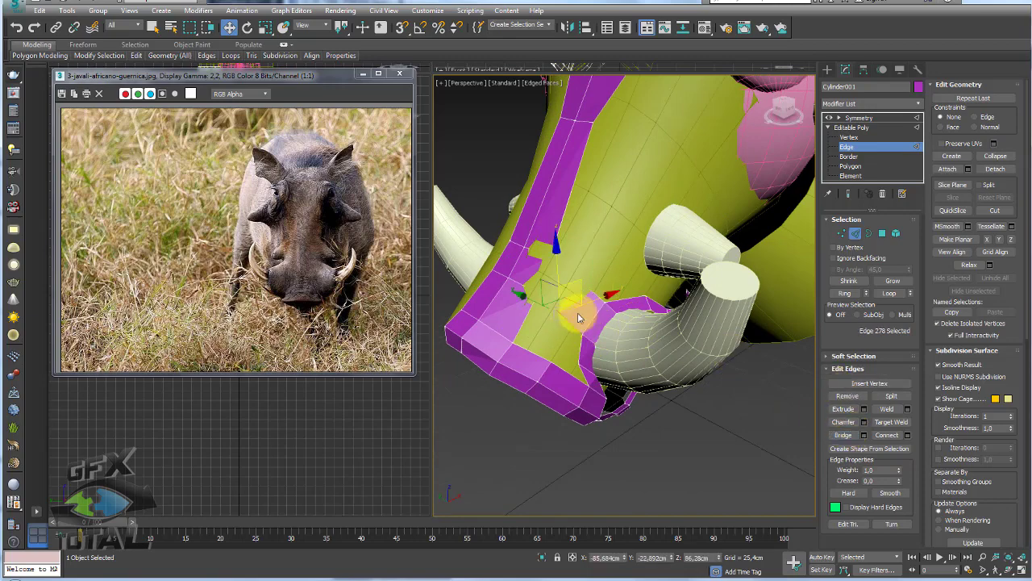
{"action": "mouse_move", "coordinate": [595, 292]}
{"action": "middle_mouse_down", "text": "alt"}
{"action": "mouse_move", "coordinate": [604, 313]}
{"action": "mouse_move", "coordinate": [888, 342]}
{"action": "middle_mouse_up", "text": "alt"}
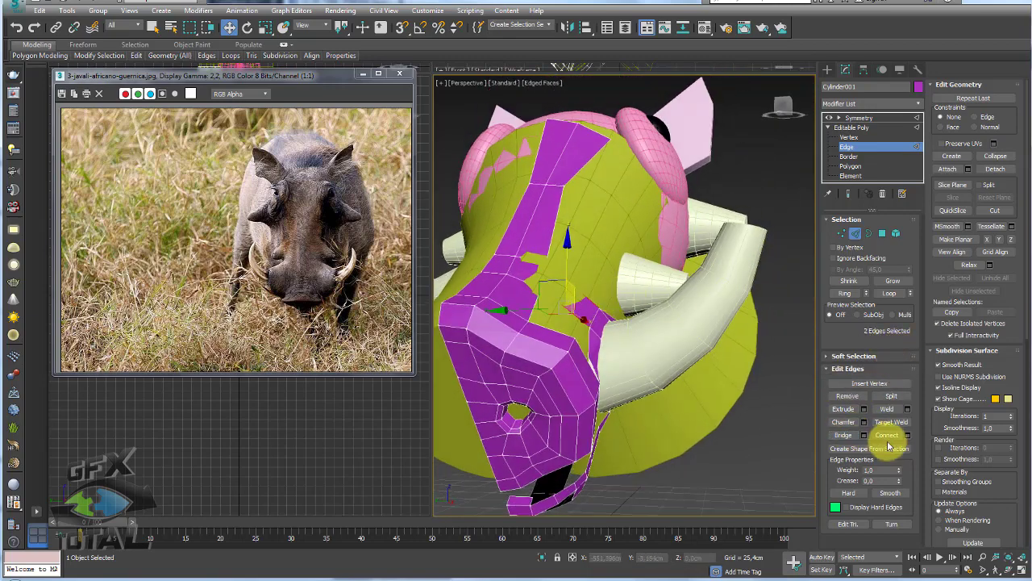
{"action": "left_click", "coordinate": [546, 329]}
{"action": "mouse_move", "coordinate": [546, 329]}
{"action": "middle_mouse_down", "text": "alt"}
{"action": "mouse_move", "coordinate": [566, 281]}
{"action": "mouse_move", "coordinate": [600, 274]}
{"action": "mouse_move", "coordinate": [607, 304]}
{"action": "mouse_move", "coordinate": [560, 300]}
{"action": "middle_mouse_up", "text": "alt"}
{"action": "left_click", "coordinate": [560, 295]}
{"action": "left_click", "coordinate": [520, 378], "text": "ctrl"}
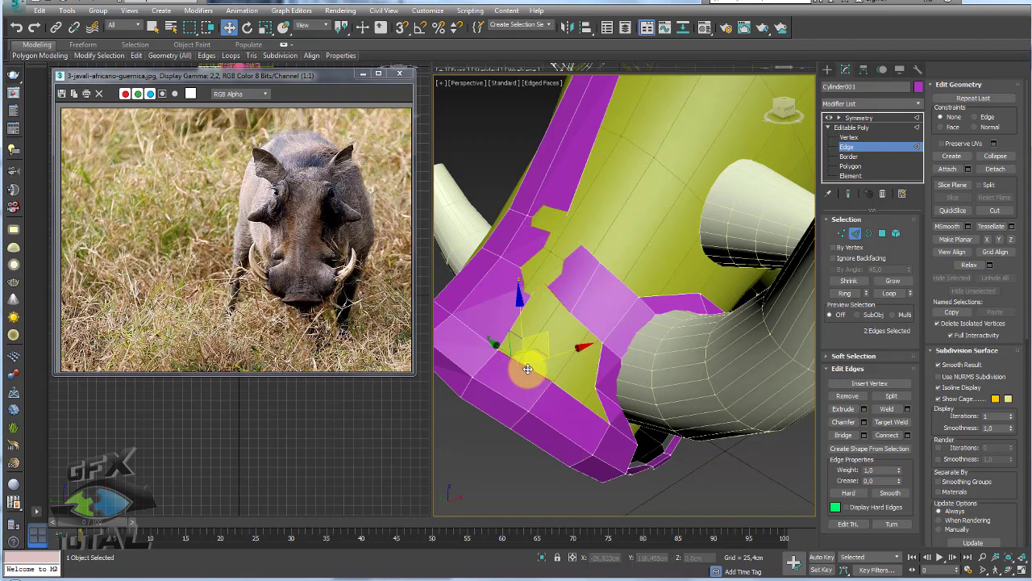
{"action": "left_click", "coordinate": [843, 434]}
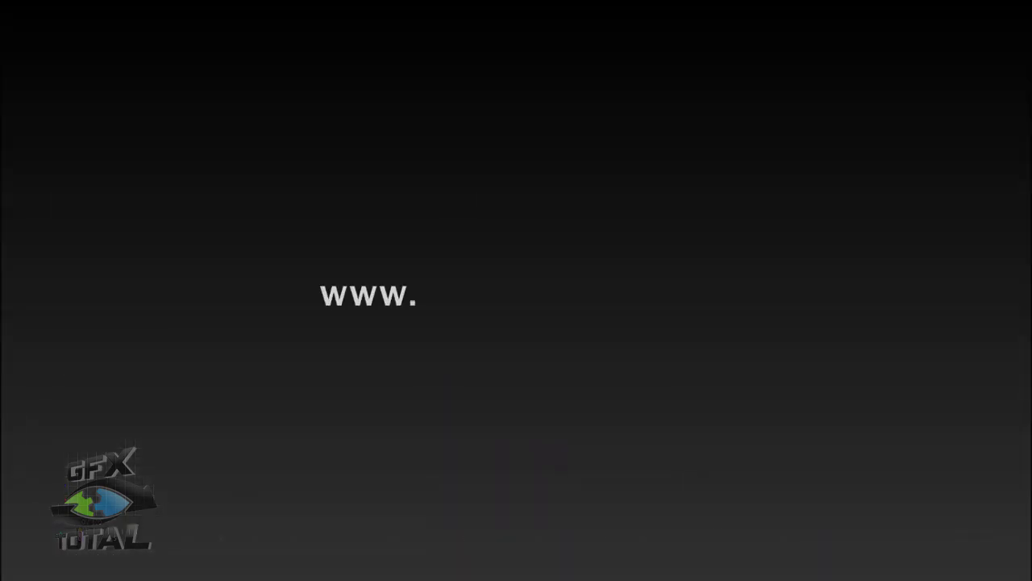